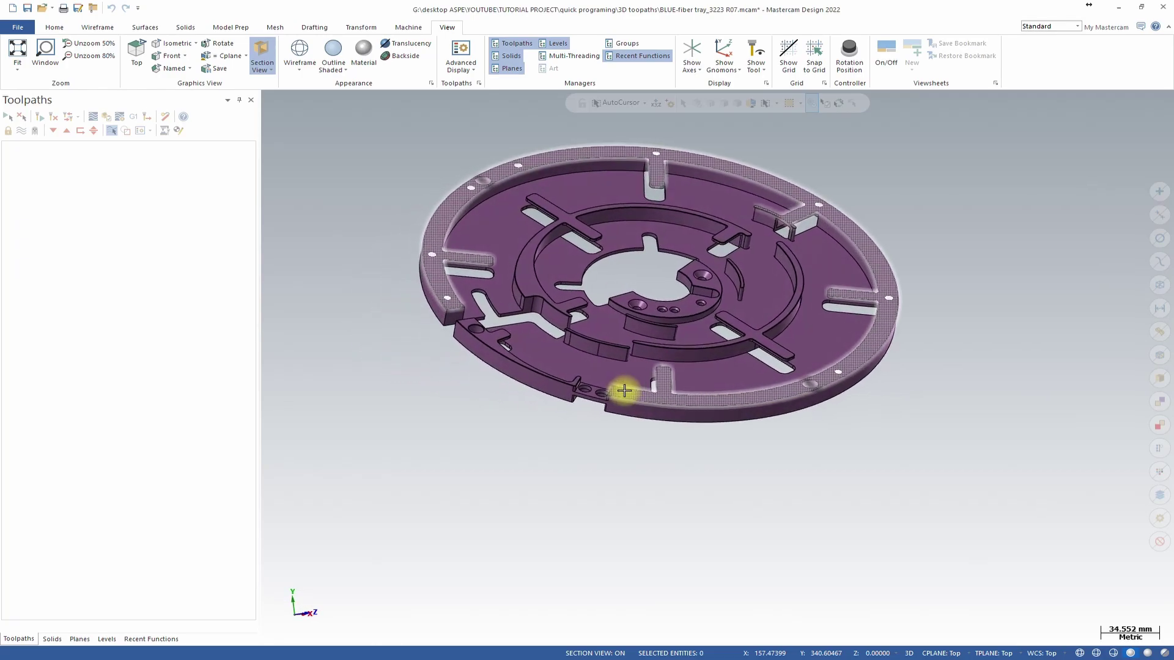
- Show the coordinate gnomons and examine the tray's position and tilt relative to the world origin, including from the top view
{"action": "scroll", "coordinate": [650, 378], "scroll_direction": "down", "scroll_amount": 1}
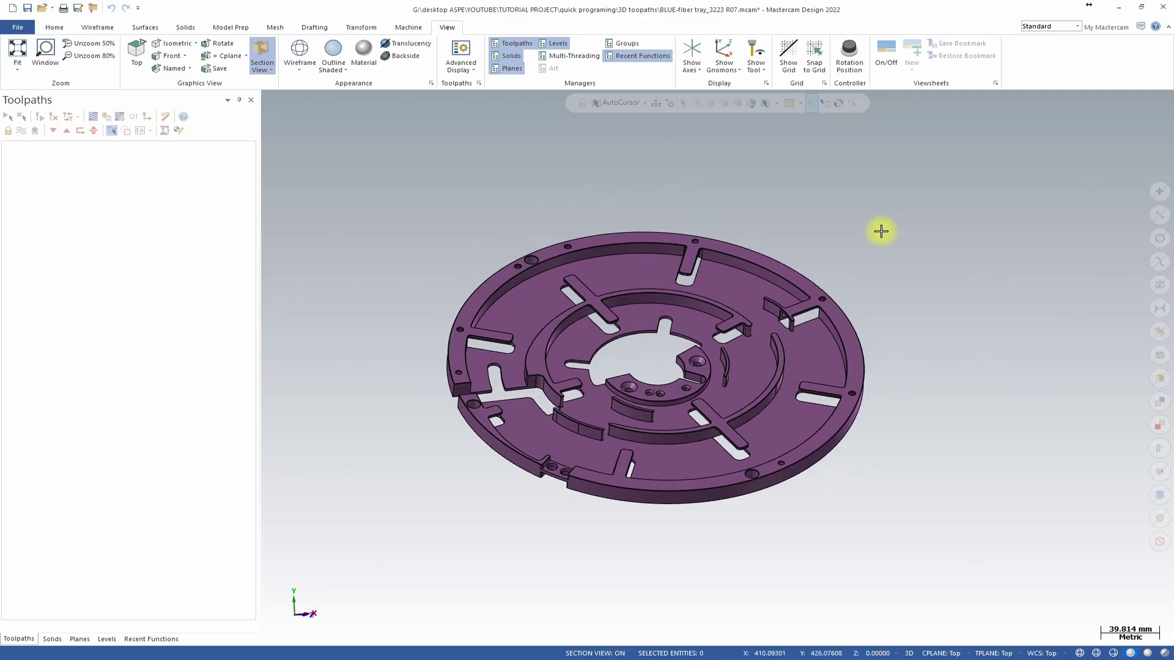
{"action": "middle_click_drag", "start_coordinate": [881, 231], "coordinate": [866, 235]}
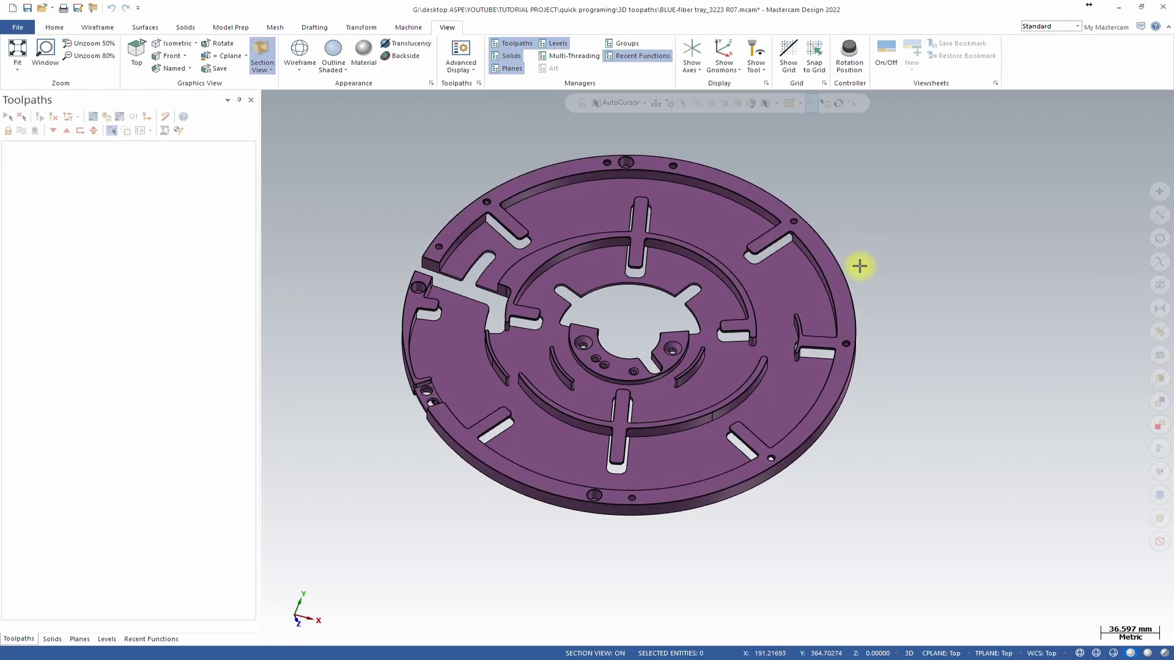
{"action": "scroll", "coordinate": [939, 394], "scroll_direction": "up", "scroll_amount": 5}
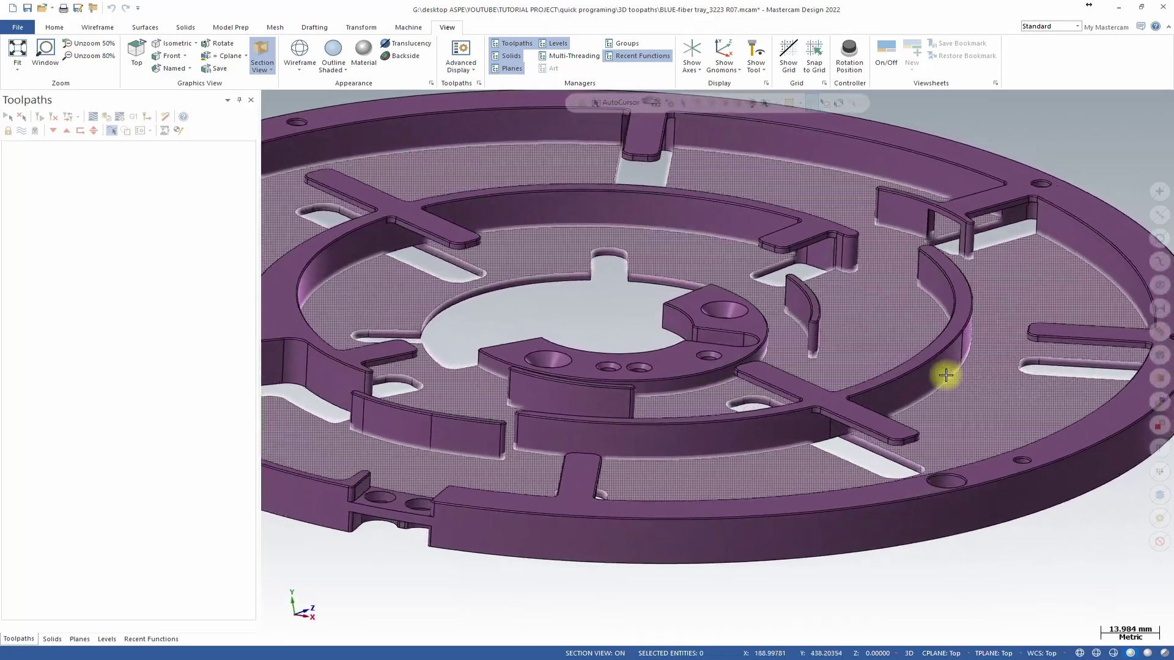
{"action": "middle_click_drag", "start_coordinate": [946, 375], "coordinate": [738, 243]}
{"action": "scroll", "coordinate": [738, 243], "scroll_direction": "down", "scroll_amount": 4}
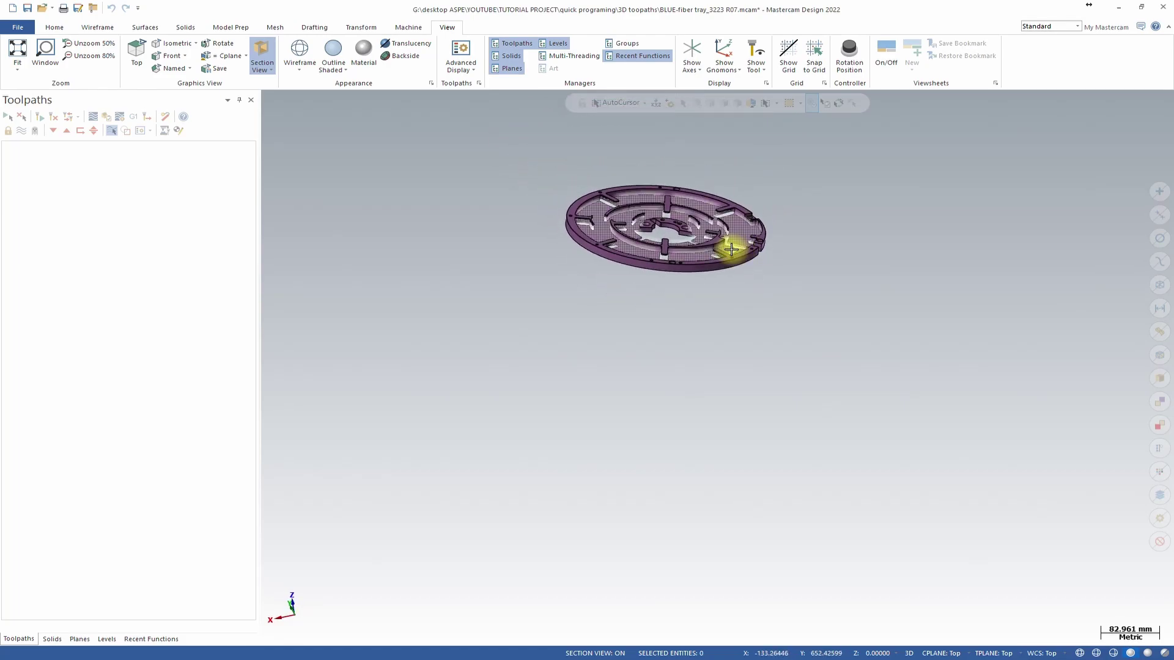
{"action": "key", "text": "alt+F9"}
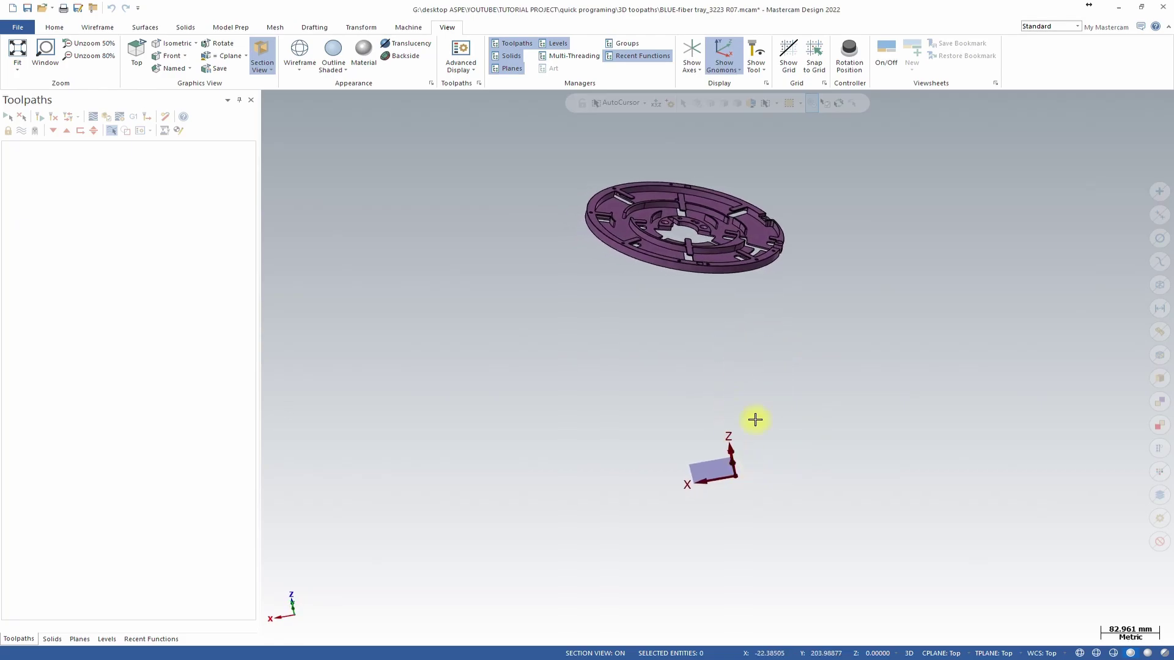
{"action": "middle_click_drag", "start_coordinate": [712, 446], "coordinate": [743, 359]}
{"action": "right_click", "coordinate": [757, 358]}
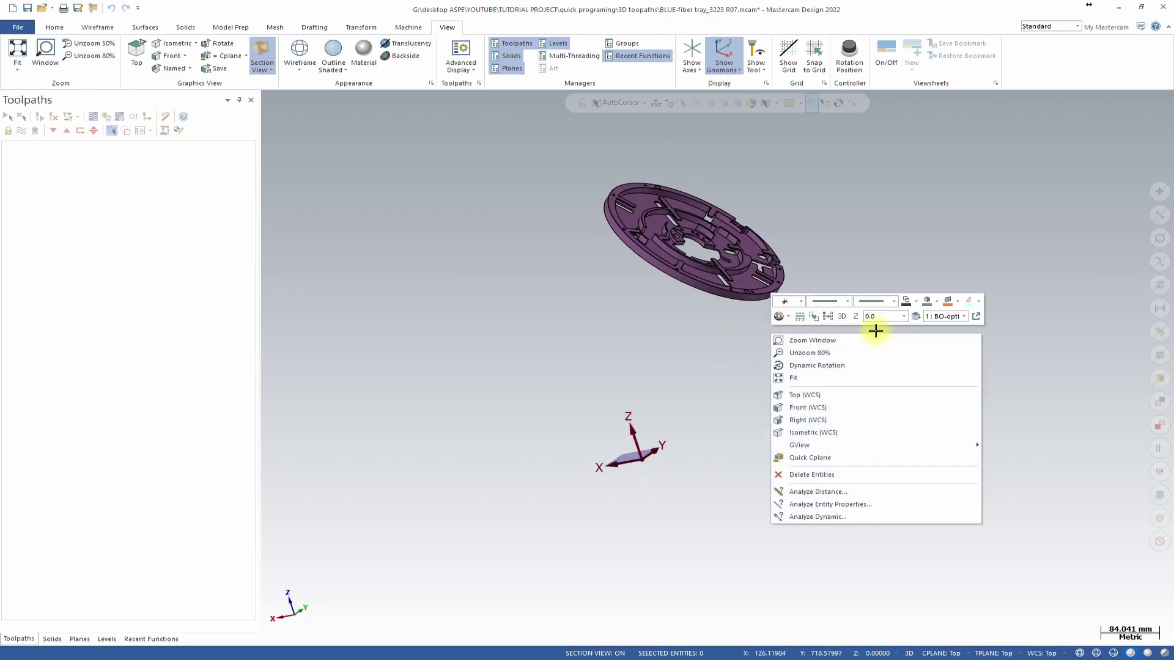
{"action": "left_click", "coordinate": [834, 394]}
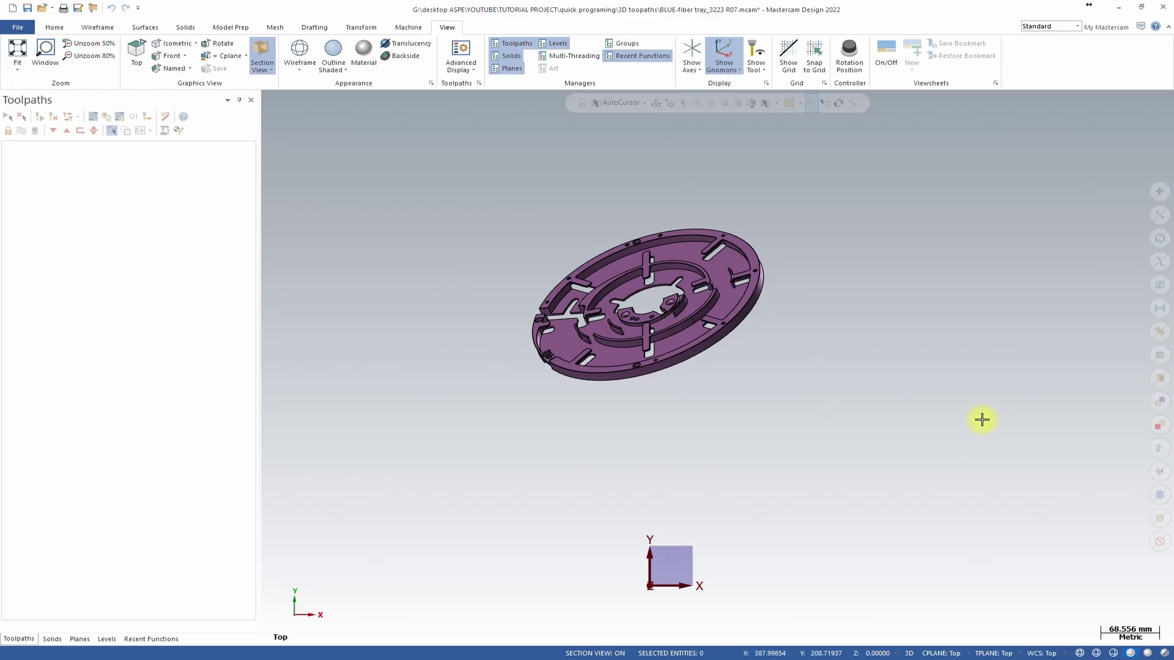
{"action": "middle_click_drag", "start_coordinate": [721, 344], "coordinate": [655, 283]}
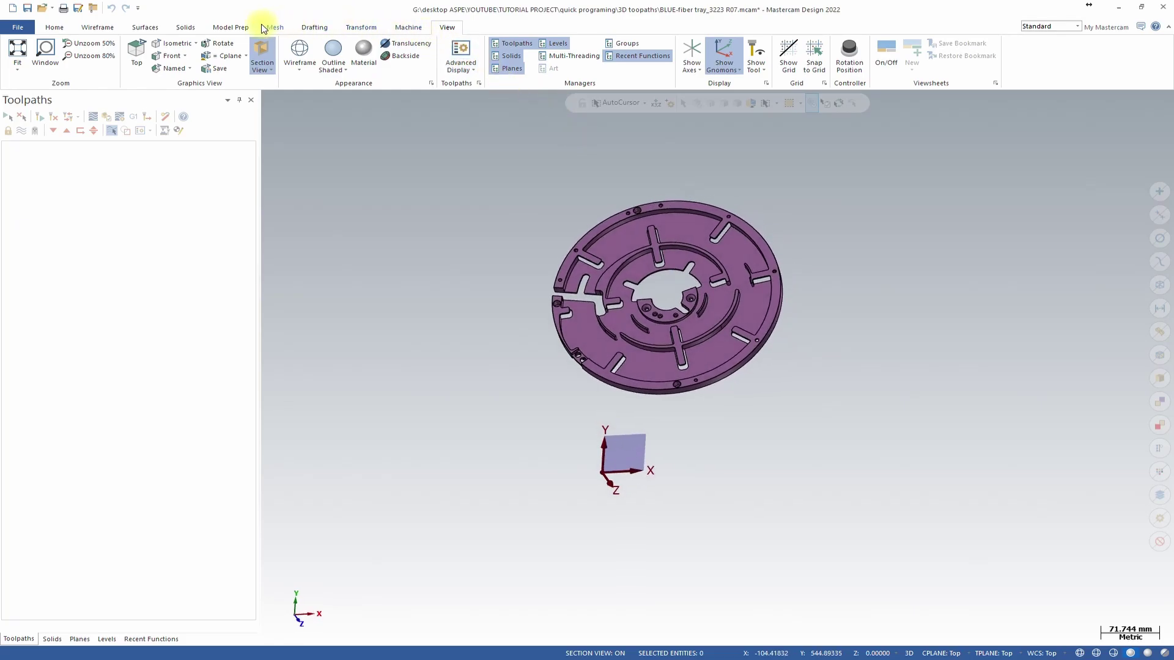
- Start Align to Plane targeting the Top plane and pick the upper face of the tray's outer rim as the top face
{"action": "left_click", "coordinate": [185, 27]}
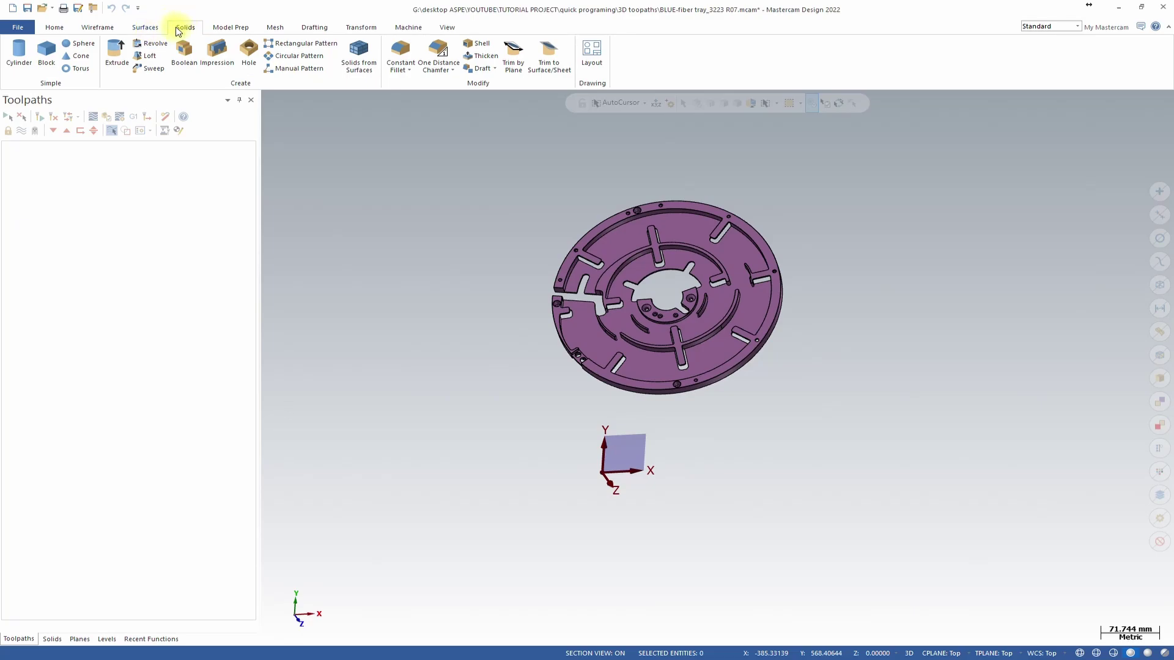
{"action": "left_click", "coordinate": [239, 32]}
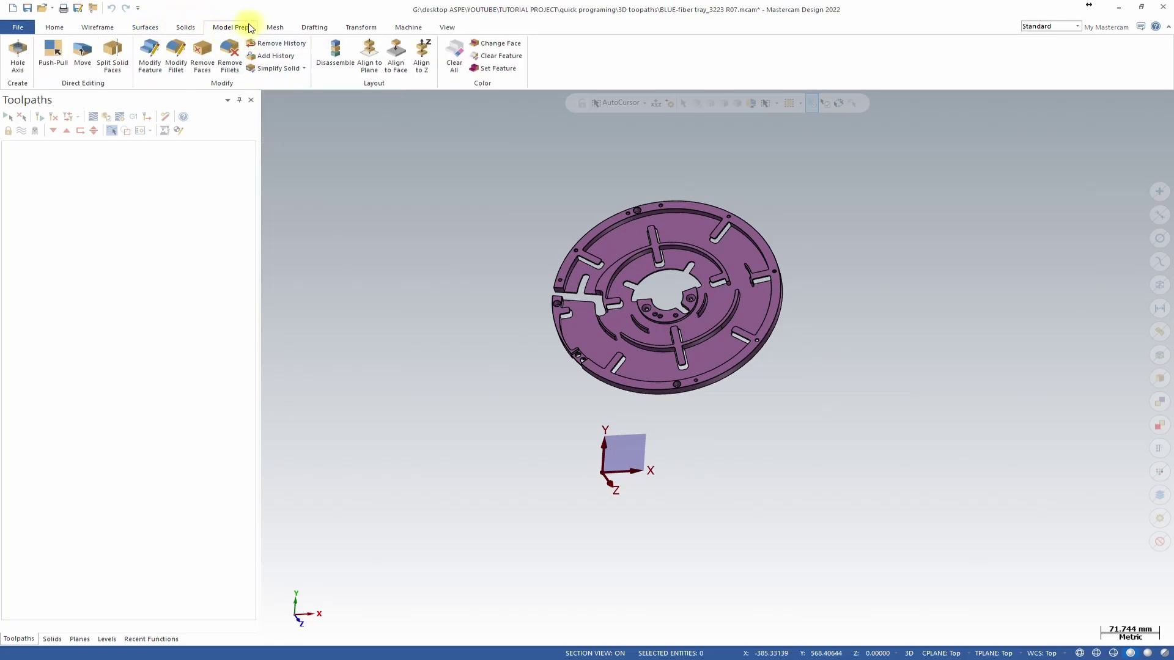
{"action": "left_click", "coordinate": [367, 52]}
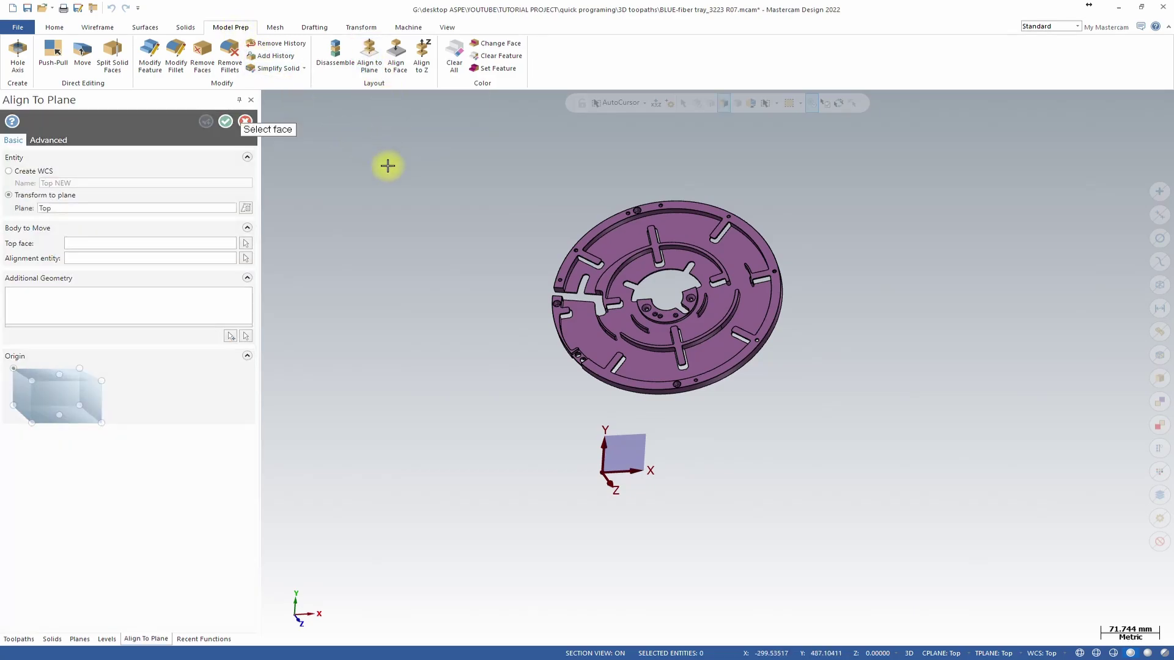
{"action": "middle_click_drag", "start_coordinate": [402, 216], "coordinate": [617, 204]}
{"action": "scroll", "coordinate": [617, 203], "scroll_direction": "up", "scroll_amount": 2}
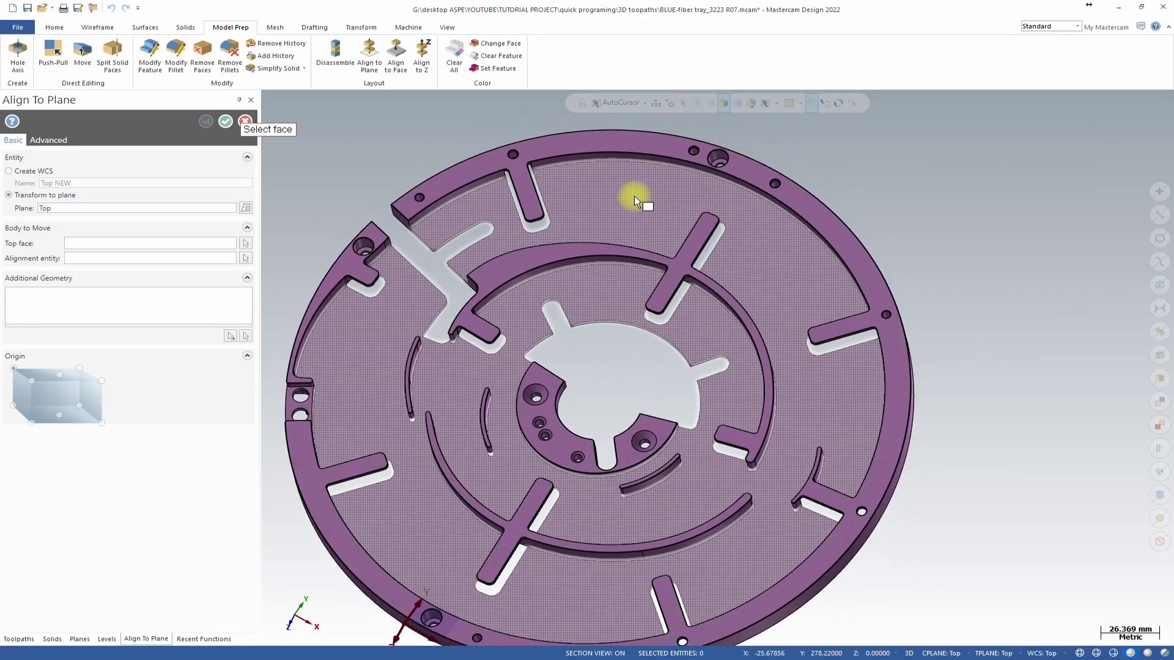
{"action": "left_click", "coordinate": [634, 145]}
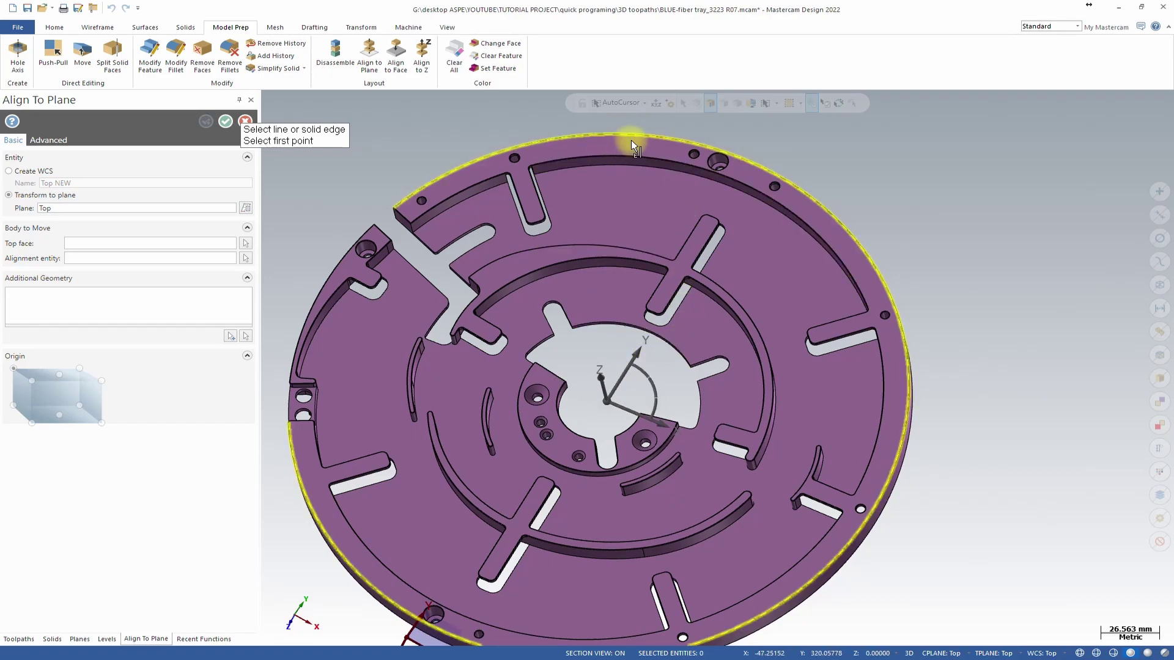
- Define the alignment vector from the tray's centre to the small hole in the outer rim and apply the alignment
{"action": "middle_click_drag", "start_coordinate": [794, 236], "coordinate": [820, 275]}
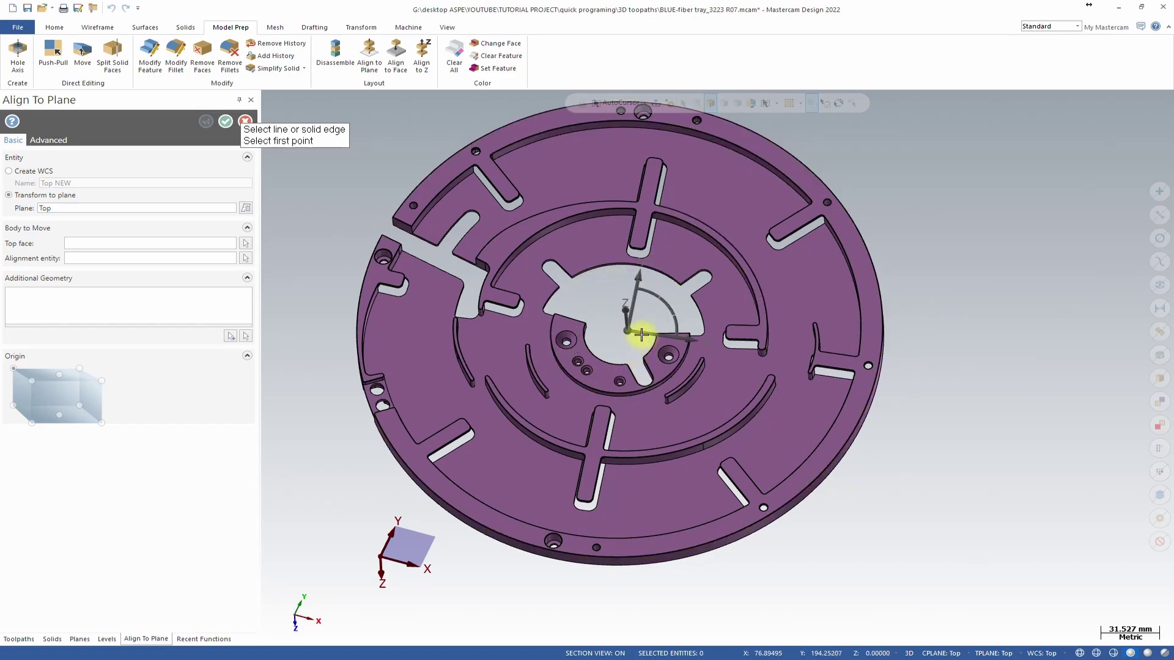
{"action": "left_click", "coordinate": [747, 144]}
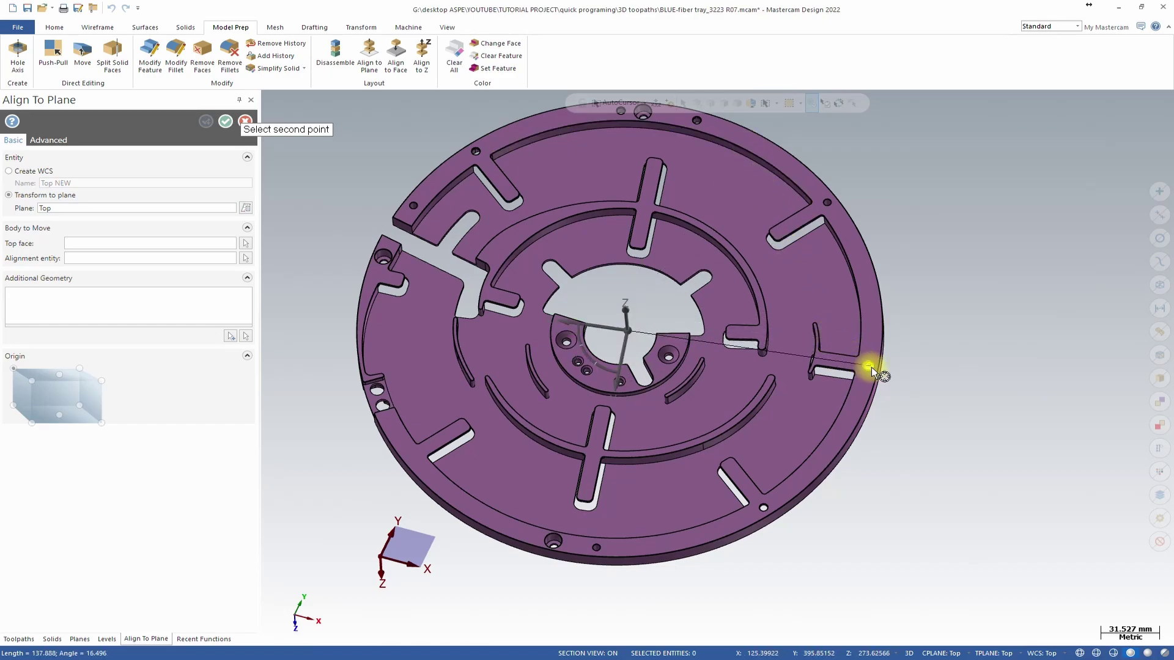
{"action": "scroll", "coordinate": [869, 367], "scroll_direction": "up", "scroll_amount": 4}
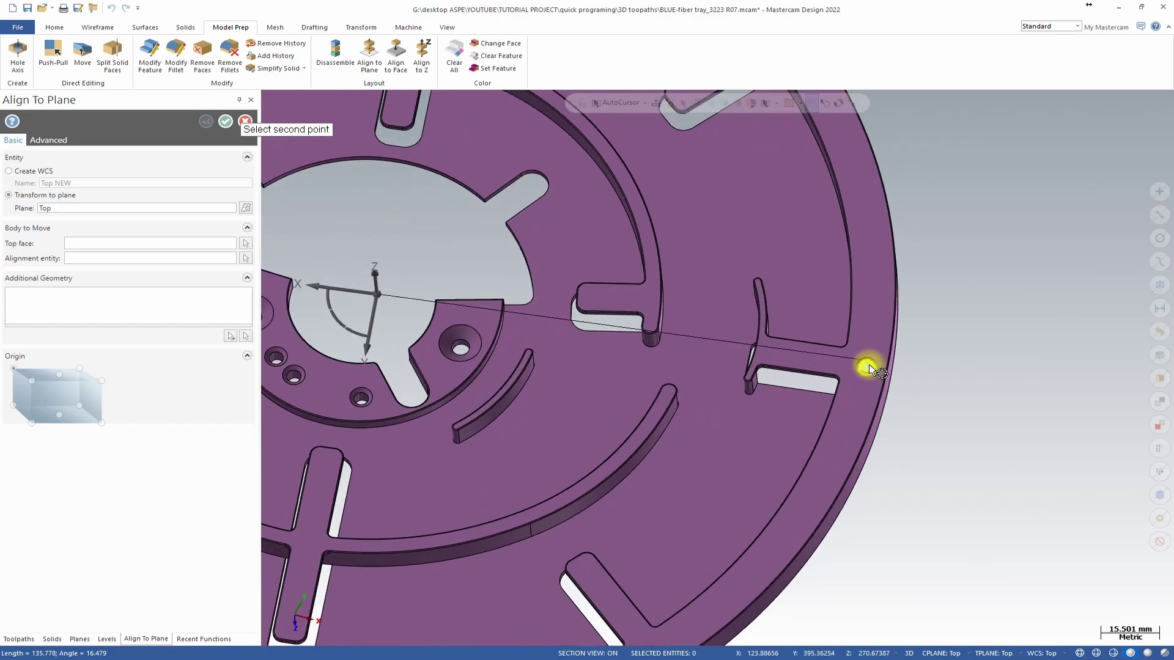
{"action": "scroll", "coordinate": [868, 366], "scroll_direction": "up", "scroll_amount": 2}
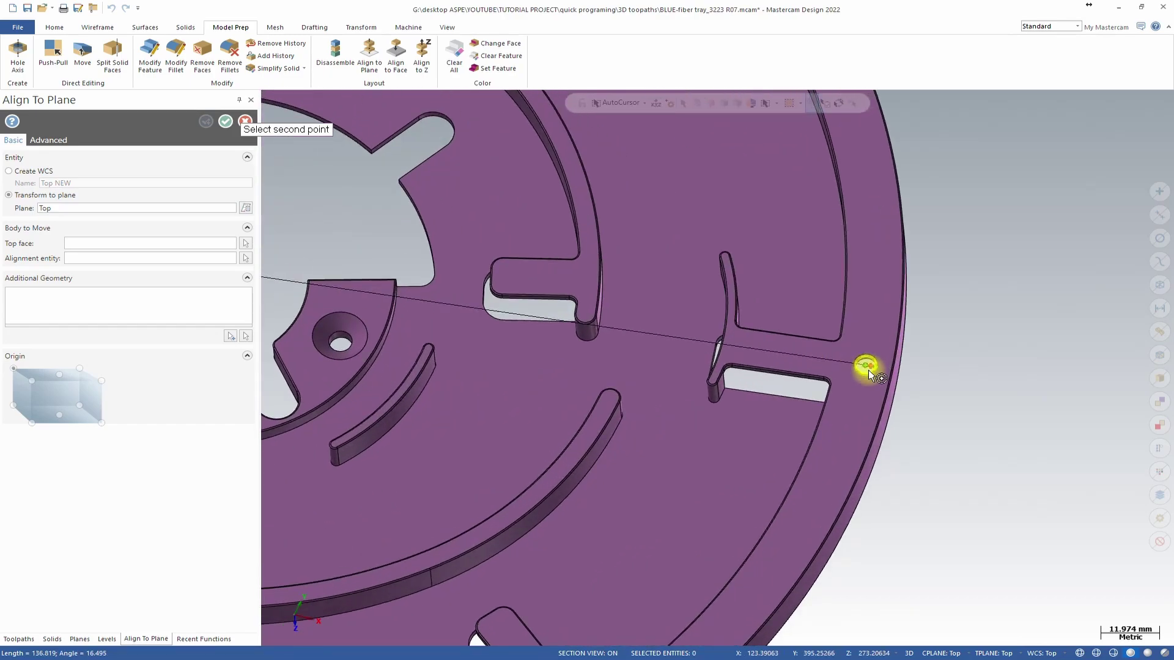
{"action": "left_click", "coordinate": [868, 369]}
{"action": "scroll", "coordinate": [978, 245], "scroll_direction": "down", "scroll_amount": 3}
{"action": "scroll", "coordinate": [966, 258], "scroll_direction": "down", "scroll_amount": 2}
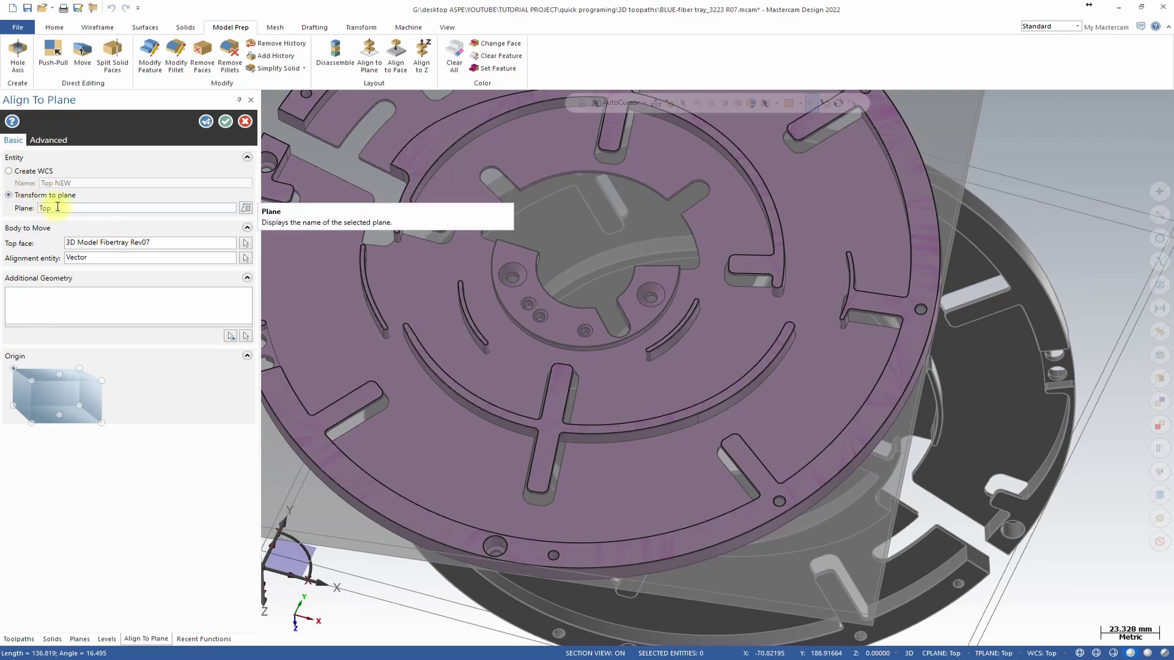
{"action": "left_click", "coordinate": [226, 124]}
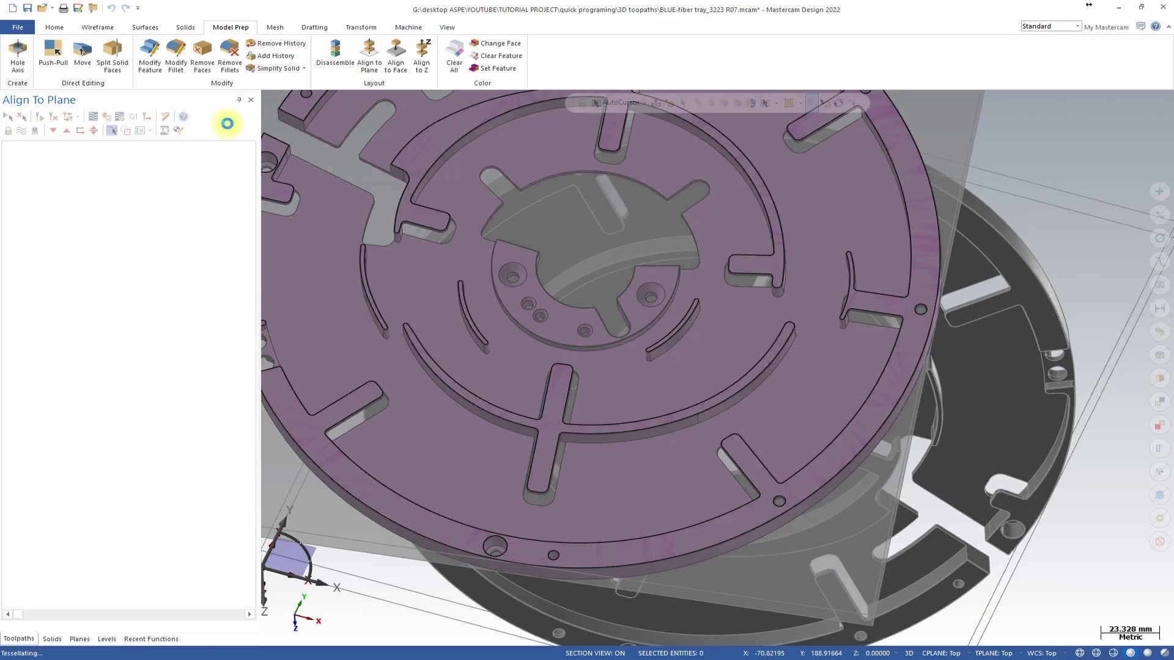
- Move the tray to the origin from the centre point of the outer rim's inner arc edge
{"action": "middle_click_drag", "start_coordinate": [538, 257], "coordinate": [666, 270]}
{"action": "scroll", "coordinate": [532, 480], "scroll_direction": "down", "scroll_amount": 3}
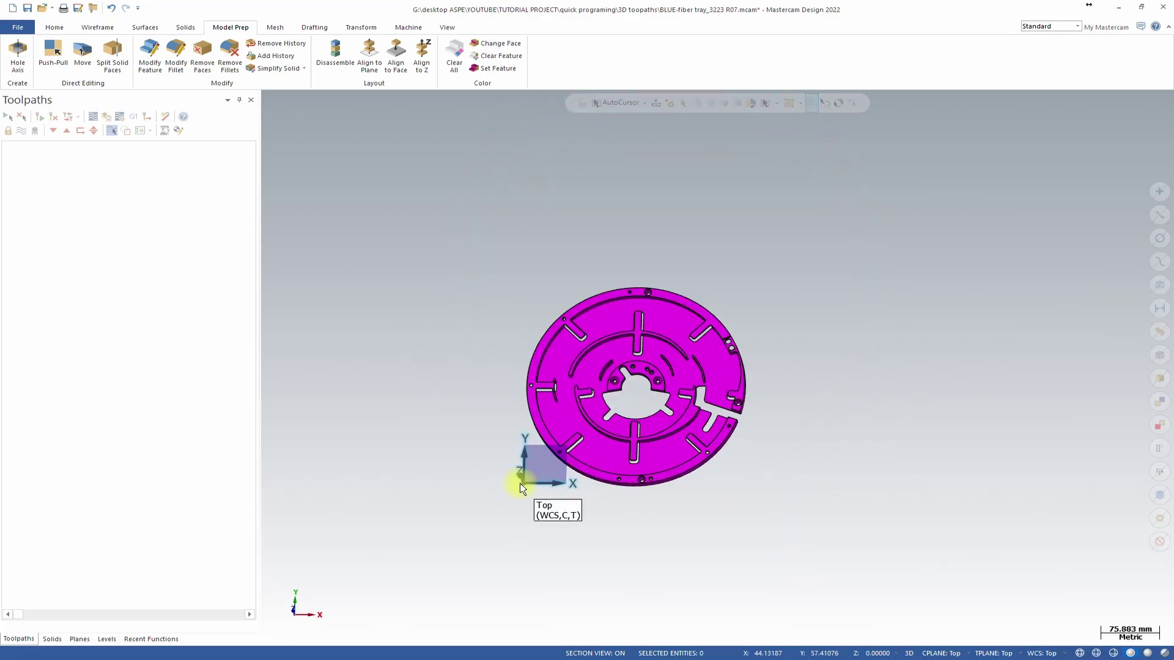
{"action": "middle_click_drag", "start_coordinate": [637, 394], "coordinate": [398, 128]}
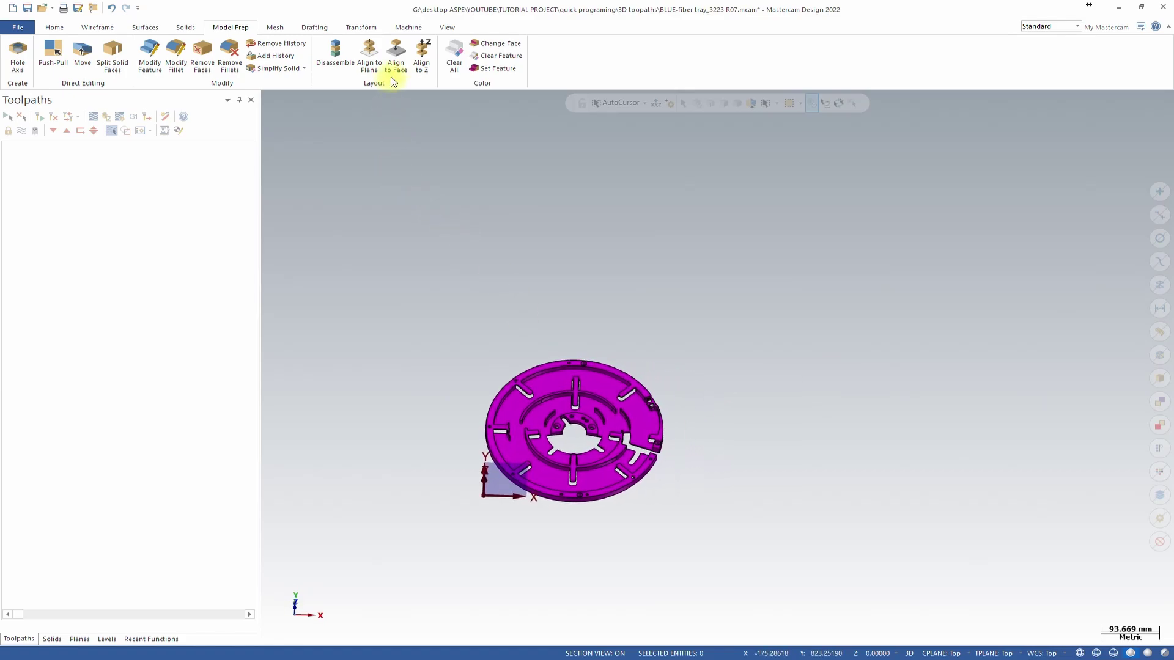
{"action": "left_click", "coordinate": [359, 28]}
{"action": "left_click", "coordinate": [162, 49]}
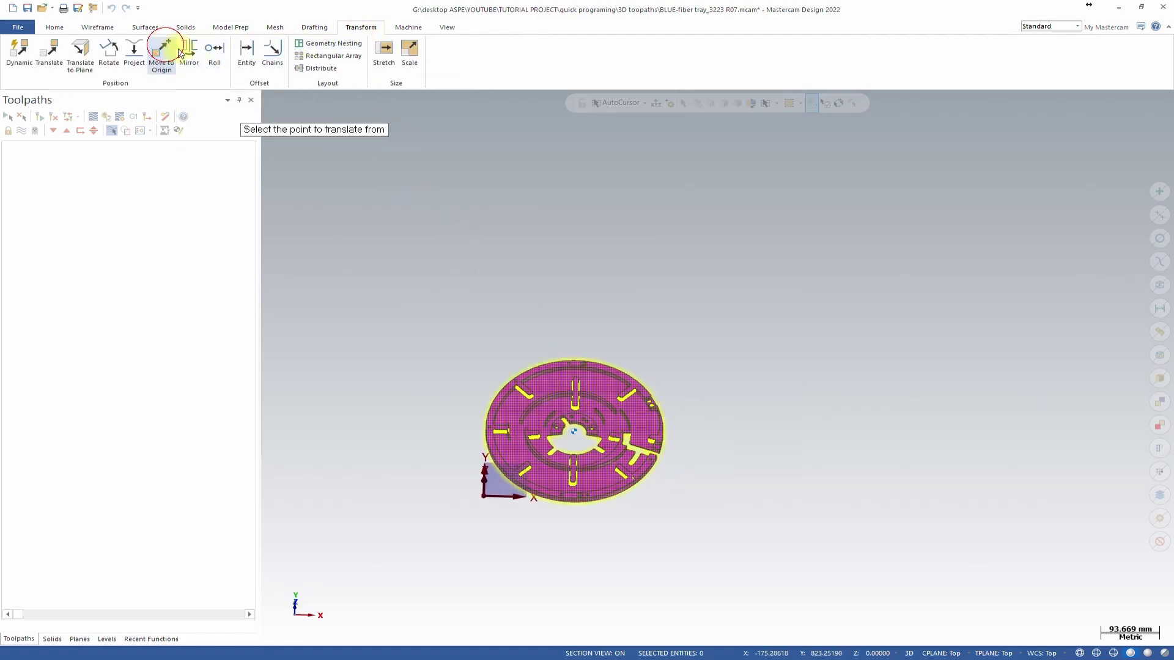
{"action": "scroll", "coordinate": [663, 419], "scroll_direction": "up", "scroll_amount": 4}
{"action": "scroll", "coordinate": [683, 409], "scroll_direction": "up", "scroll_amount": 3}
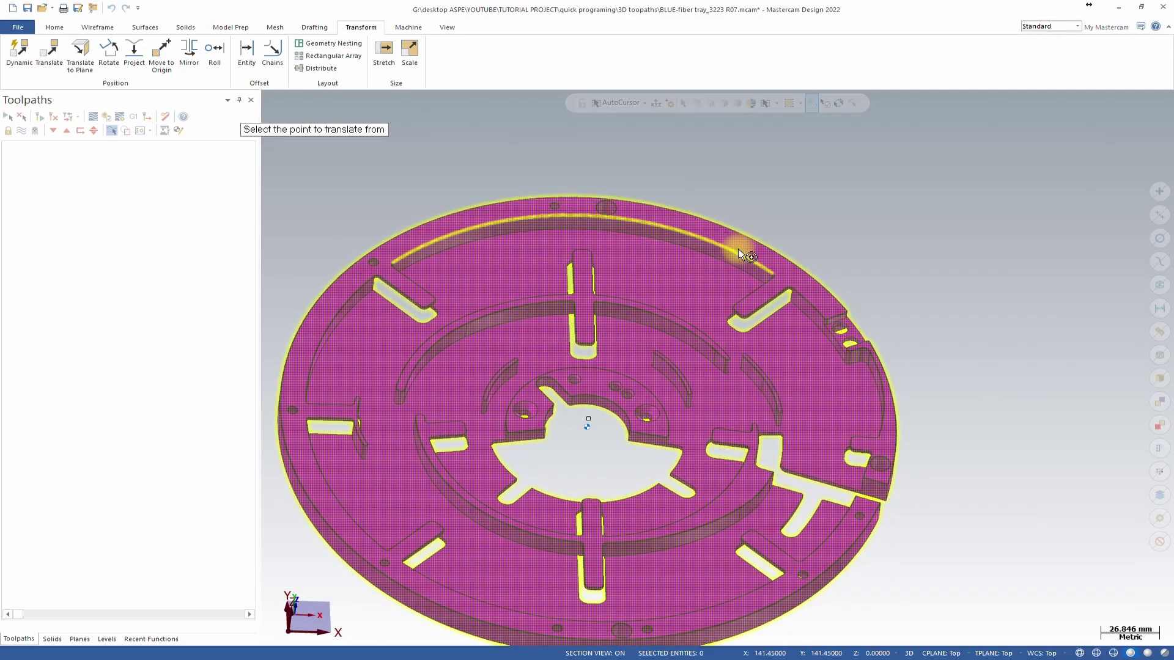
{"action": "scroll", "coordinate": [776, 265], "scroll_direction": "up", "scroll_amount": 4}
{"action": "scroll", "coordinate": [793, 266], "scroll_direction": "up", "scroll_amount": 4}
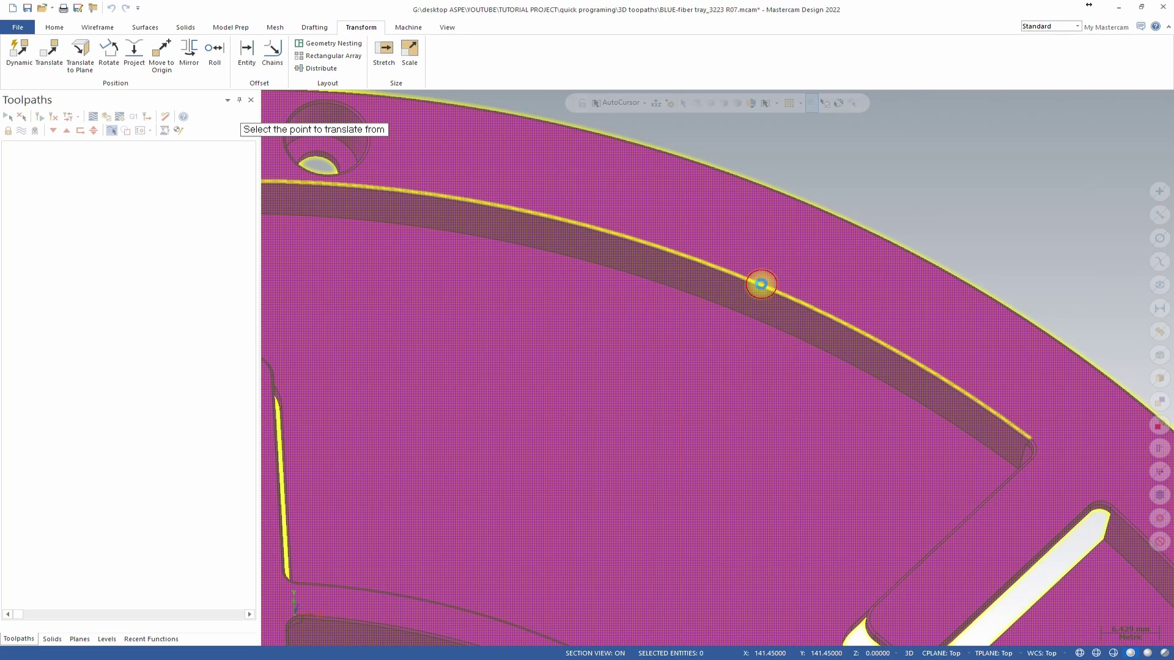
{"action": "left_click", "coordinate": [761, 283]}
- Inspect the tray from several angles to check its orientation and centring on the origin
{"action": "scroll", "coordinate": [761, 283], "scroll_direction": "down", "scroll_amount": 10}
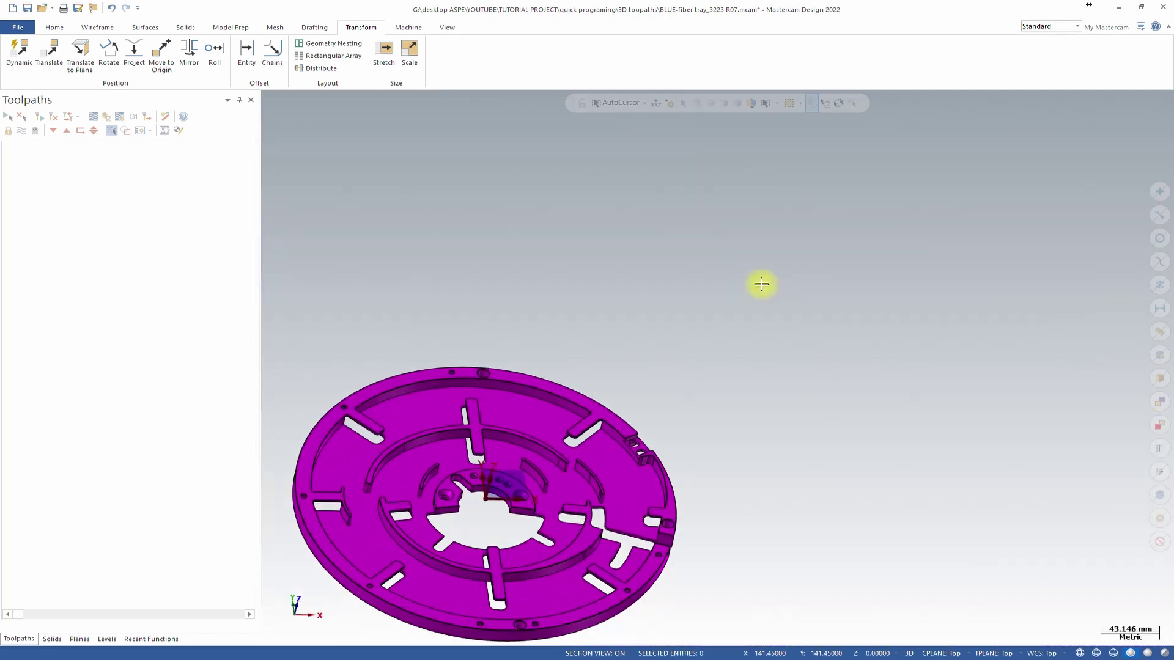
{"action": "middle_click_drag", "start_coordinate": [759, 283], "coordinate": [733, 302]}
{"action": "scroll", "coordinate": [730, 283], "scroll_direction": "up", "scroll_amount": 4}
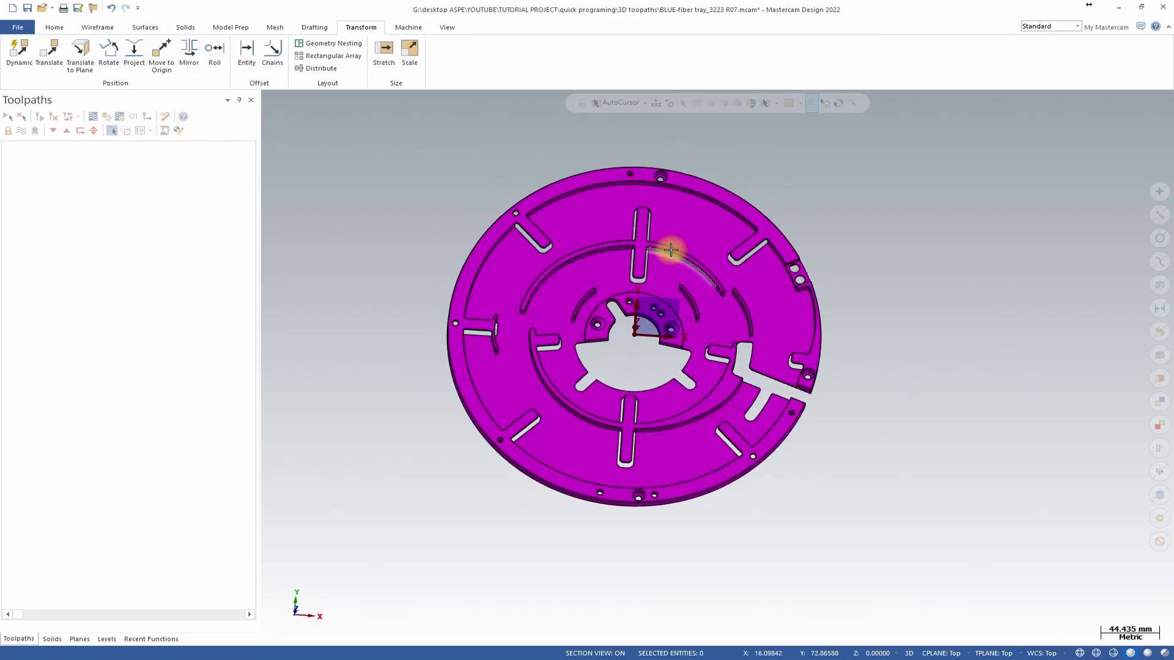
{"action": "key", "text": "ctrl+F12"}
{"action": "left_click", "coordinate": [743, 200]}
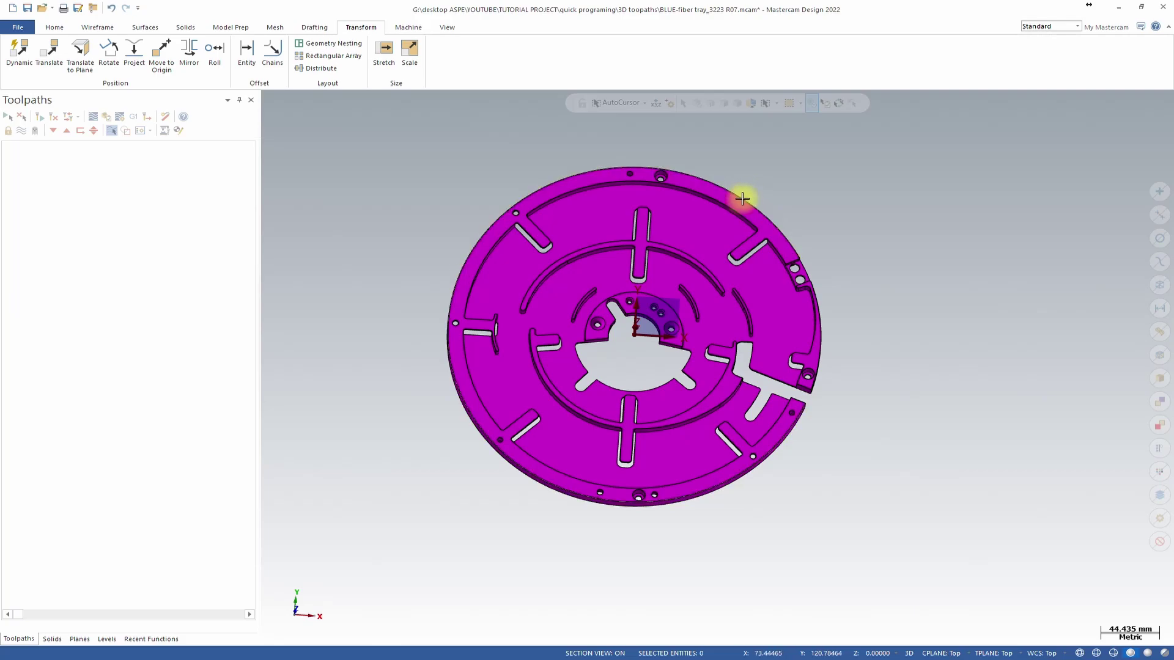
{"action": "scroll", "coordinate": [768, 238], "scroll_direction": "down", "scroll_amount": 1}
{"action": "middle_click_drag", "start_coordinate": [744, 199], "coordinate": [699, 329]}
{"action": "scroll", "coordinate": [768, 240], "scroll_direction": "up", "scroll_amount": 4}
{"action": "scroll", "coordinate": [772, 243], "scroll_direction": "down", "scroll_amount": 2}
{"action": "scroll", "coordinate": [721, 401], "scroll_direction": "down", "scroll_amount": 2}
{"action": "middle_click_drag", "start_coordinate": [722, 401], "coordinate": [687, 382]}
{"action": "scroll", "coordinate": [752, 339], "scroll_direction": "up", "scroll_amount": 2}
{"action": "middle_click_drag", "start_coordinate": [751, 338], "coordinate": [730, 300]}
{"action": "middle_click_drag", "start_coordinate": [736, 316], "coordinate": [991, 291]}
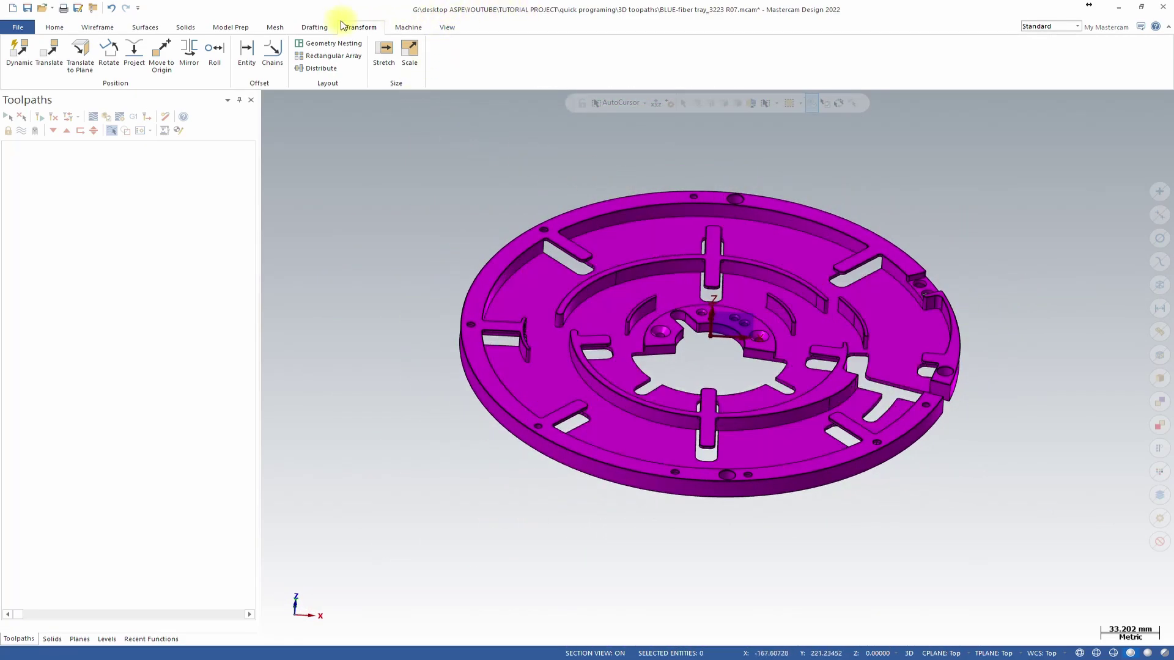
- Add a machine group using the default metric mill definition
{"action": "left_click", "coordinate": [405, 27]}
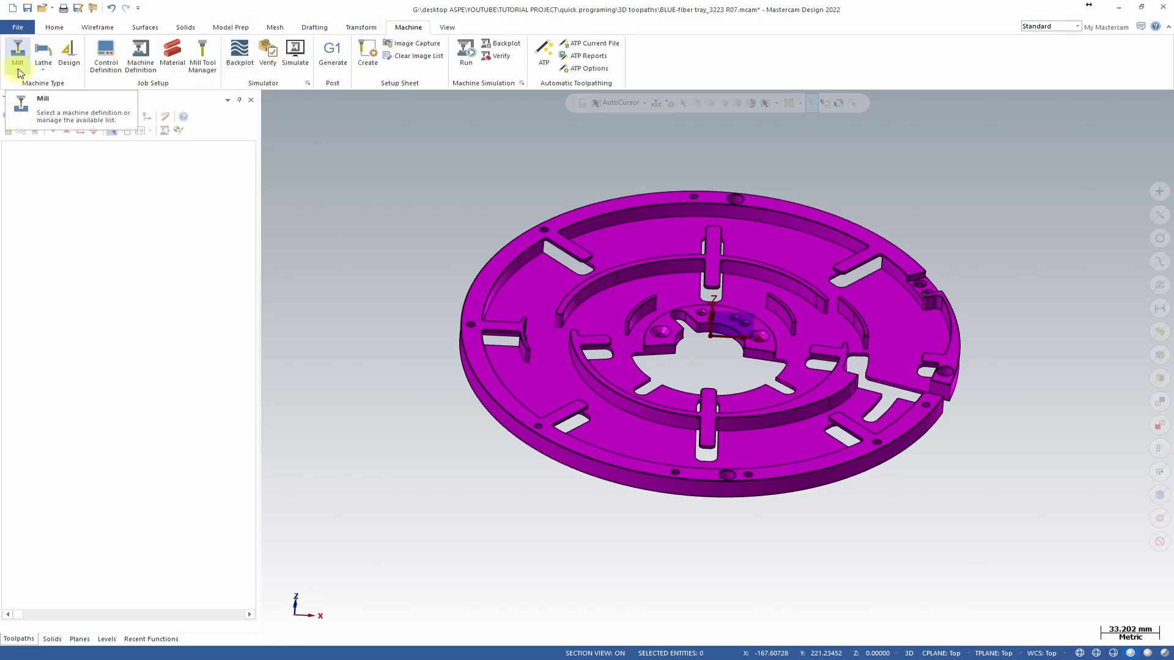
{"action": "left_click", "coordinate": [19, 67]}
{"action": "left_click", "coordinate": [49, 81]}
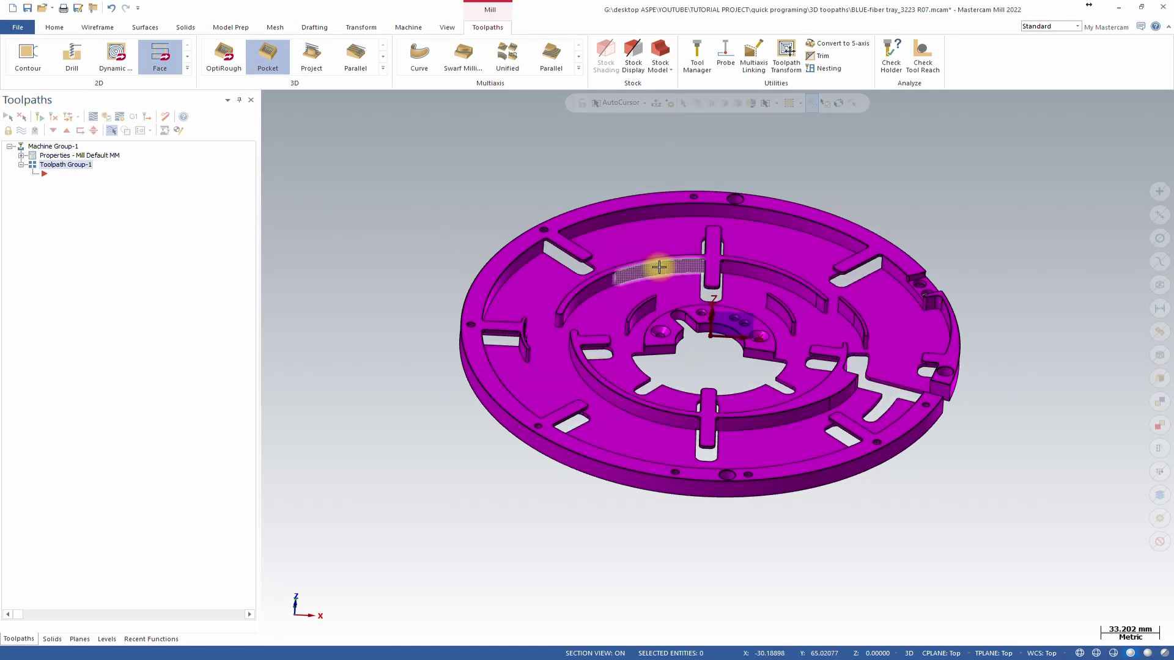
{"action": "middle_click_drag", "start_coordinate": [642, 262], "coordinate": [689, 341]}
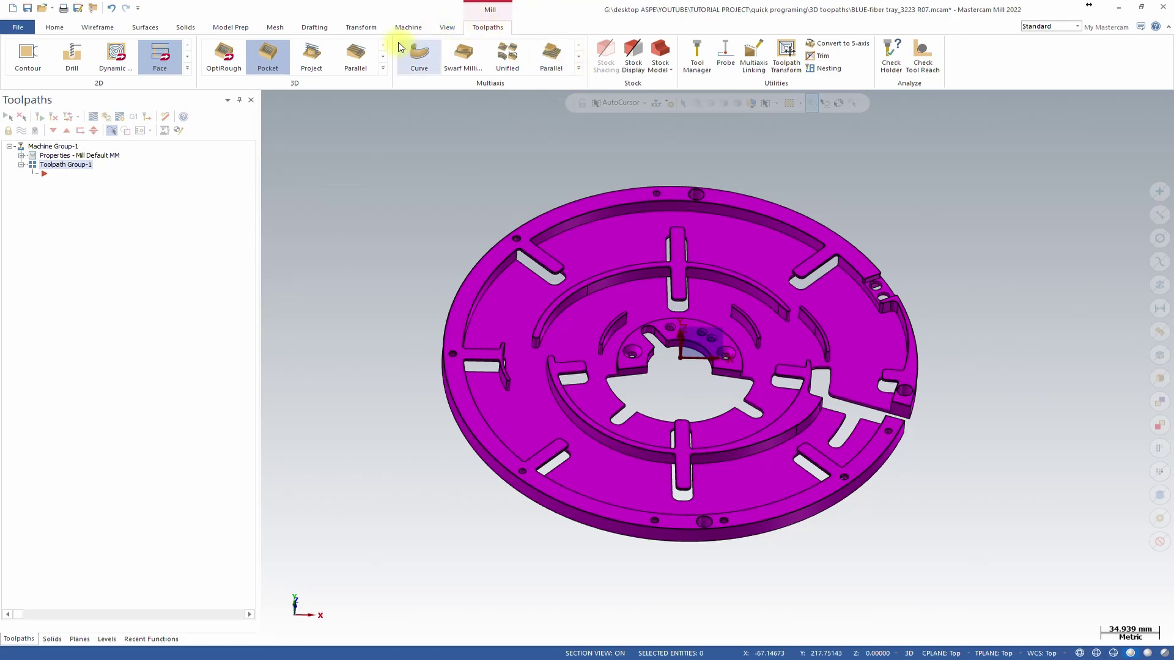
- Set the machine group's stock to a cylinder along the Z axis, sized from all solids
{"action": "left_click", "coordinate": [22, 156]}
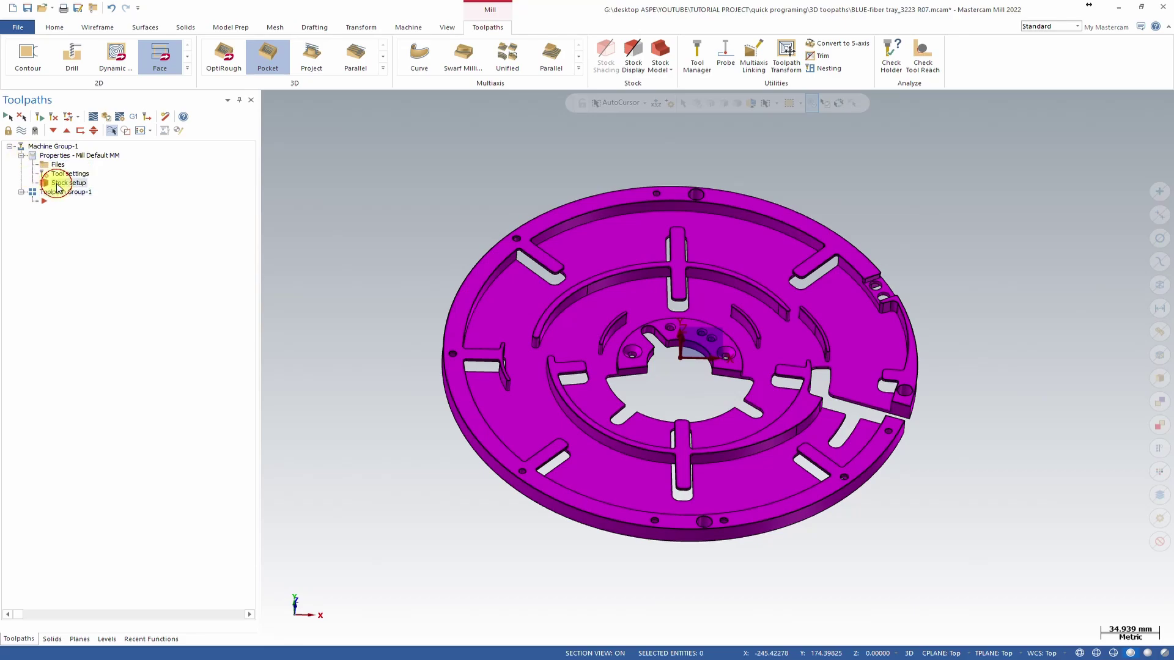
{"action": "left_click", "coordinate": [57, 185]}
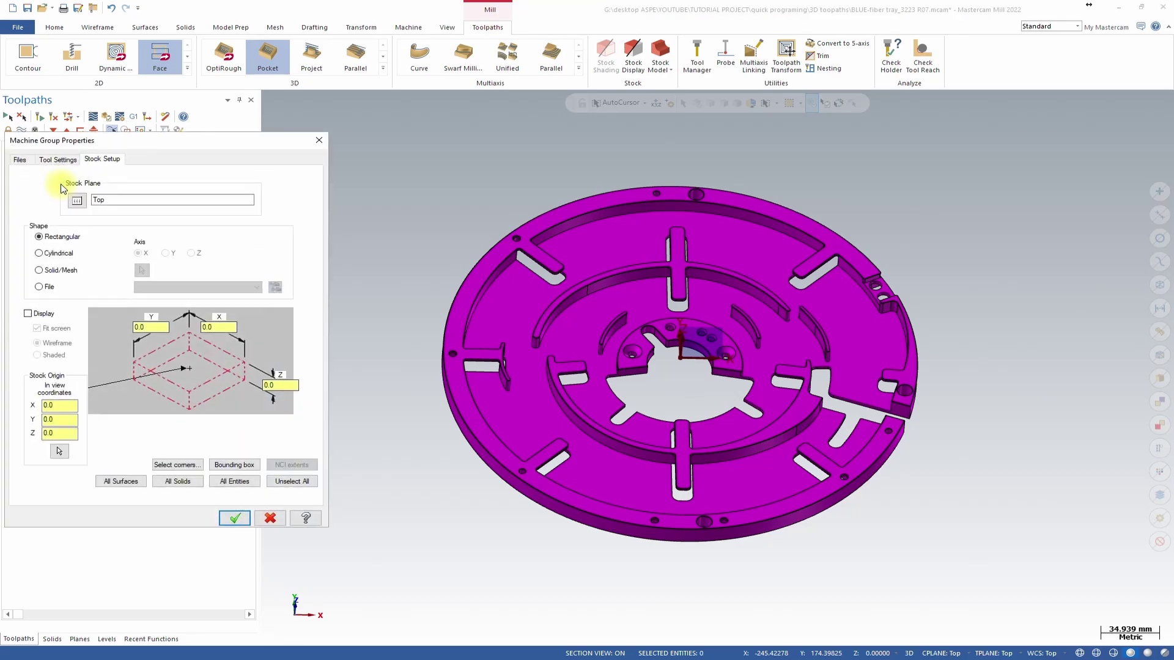
{"action": "left_click", "coordinate": [58, 253]}
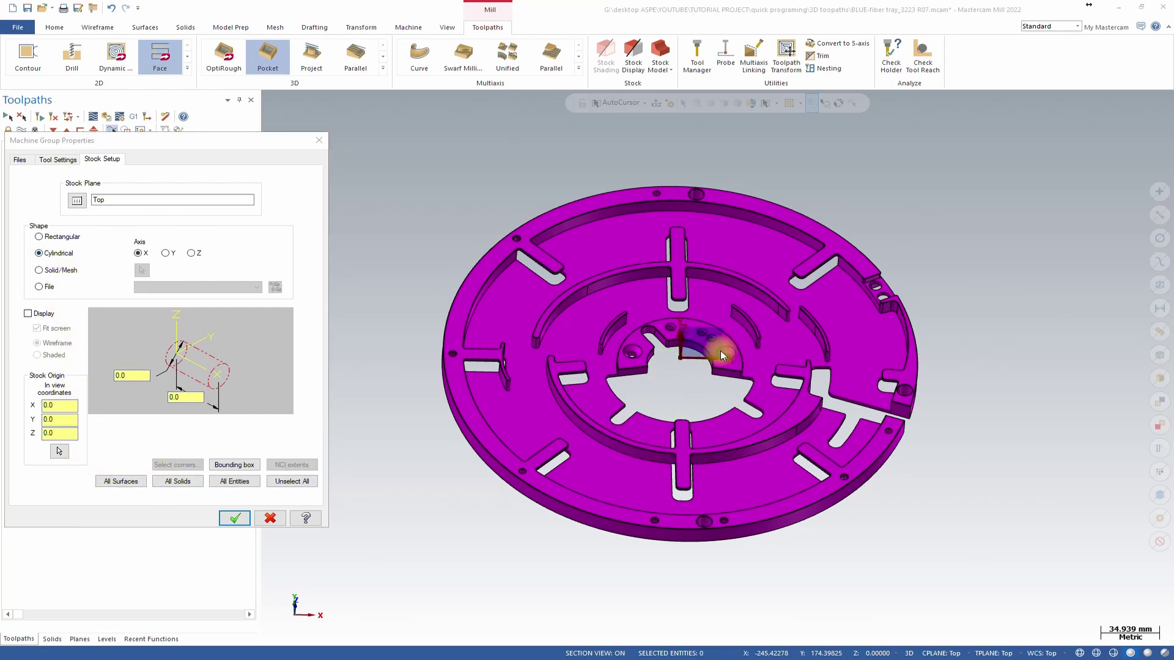
{"action": "left_click", "coordinate": [191, 254]}
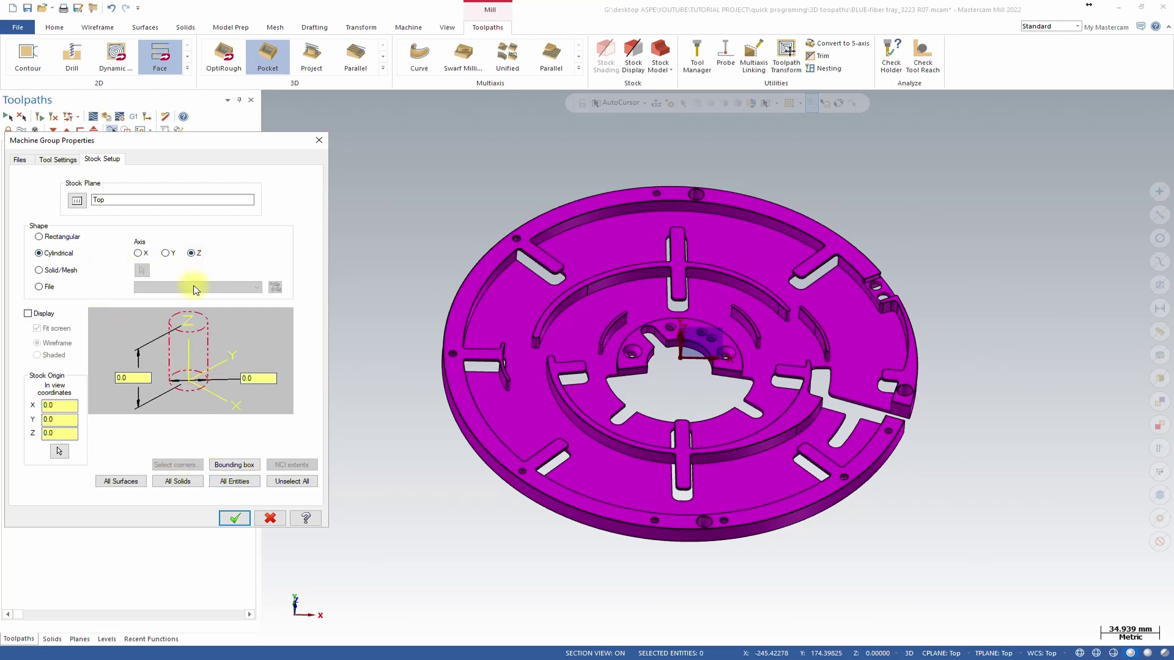
{"action": "left_click", "coordinate": [178, 481]}
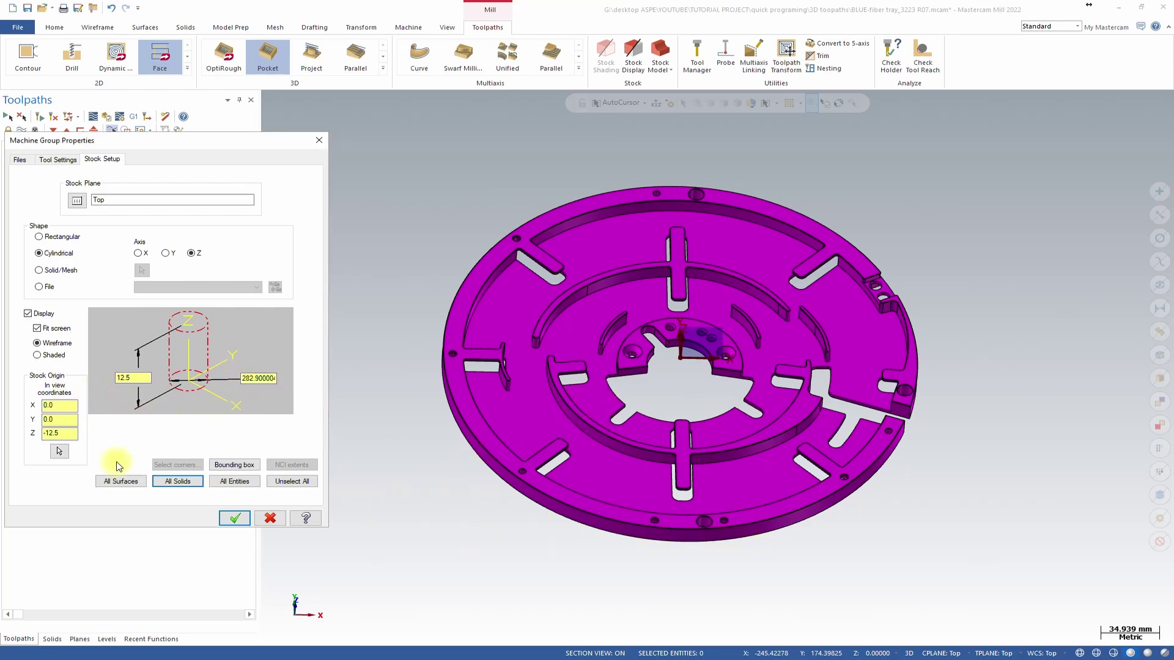
- Fit a cylindrical bounding box around the tray, enlarge the stock diameter to 288 mm and accept the stock setup
{"action": "left_click", "coordinate": [232, 465]}
{"action": "left_click", "coordinate": [570, 512]}
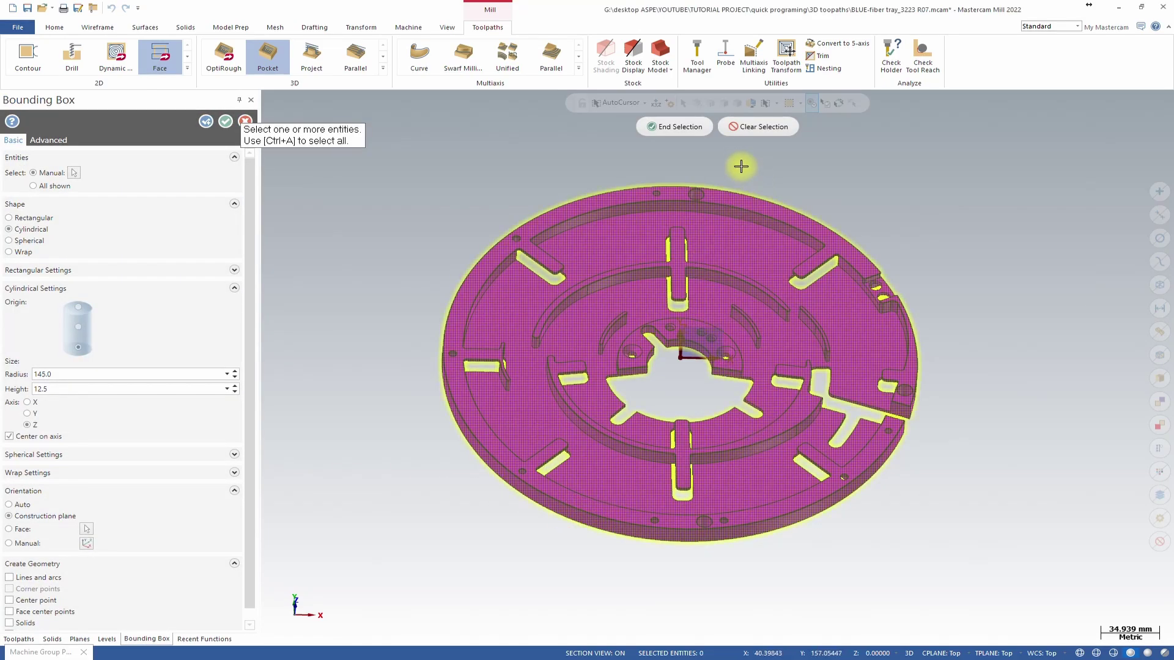
{"action": "left_click", "coordinate": [700, 127]}
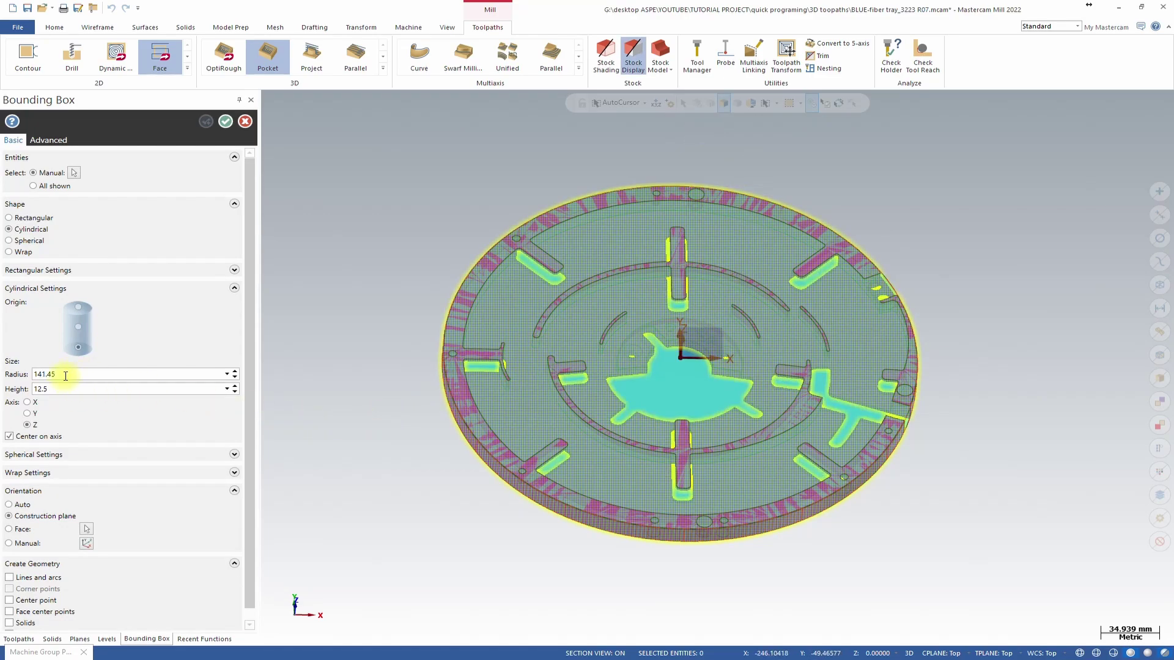
{"action": "double_click", "coordinate": [65, 375]}
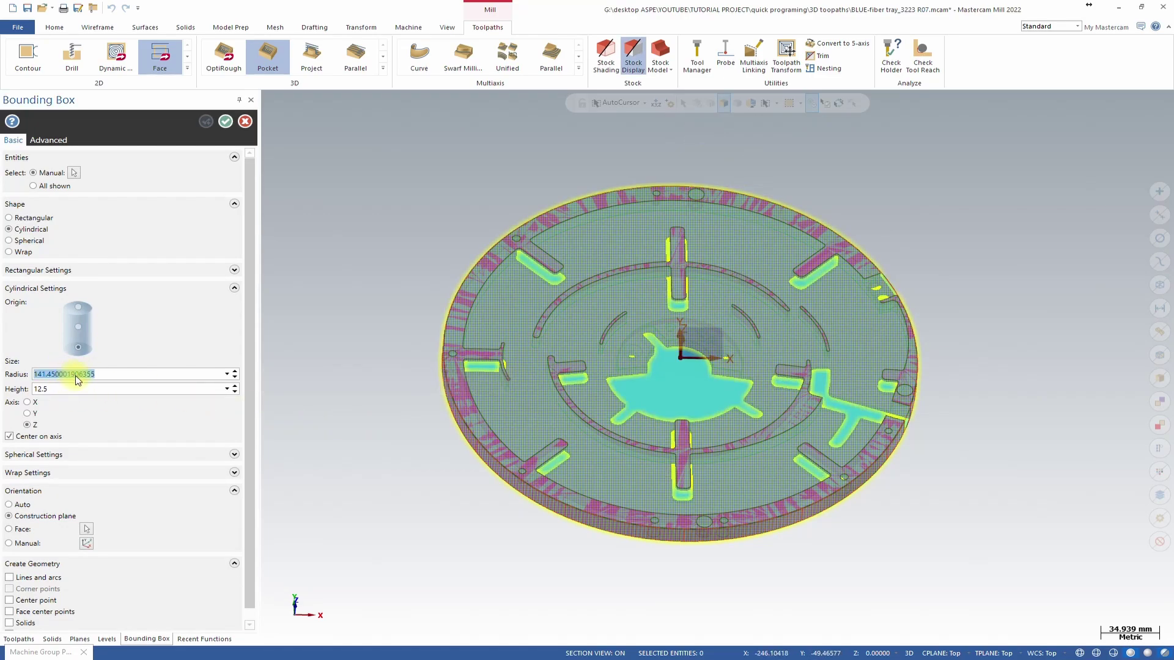
{"action": "left_click", "coordinate": [42, 375]}
{"action": "left_click_drag", "start_coordinate": [42, 375], "coordinate": [149, 387]}
{"action": "left_click", "coordinate": [225, 121]}
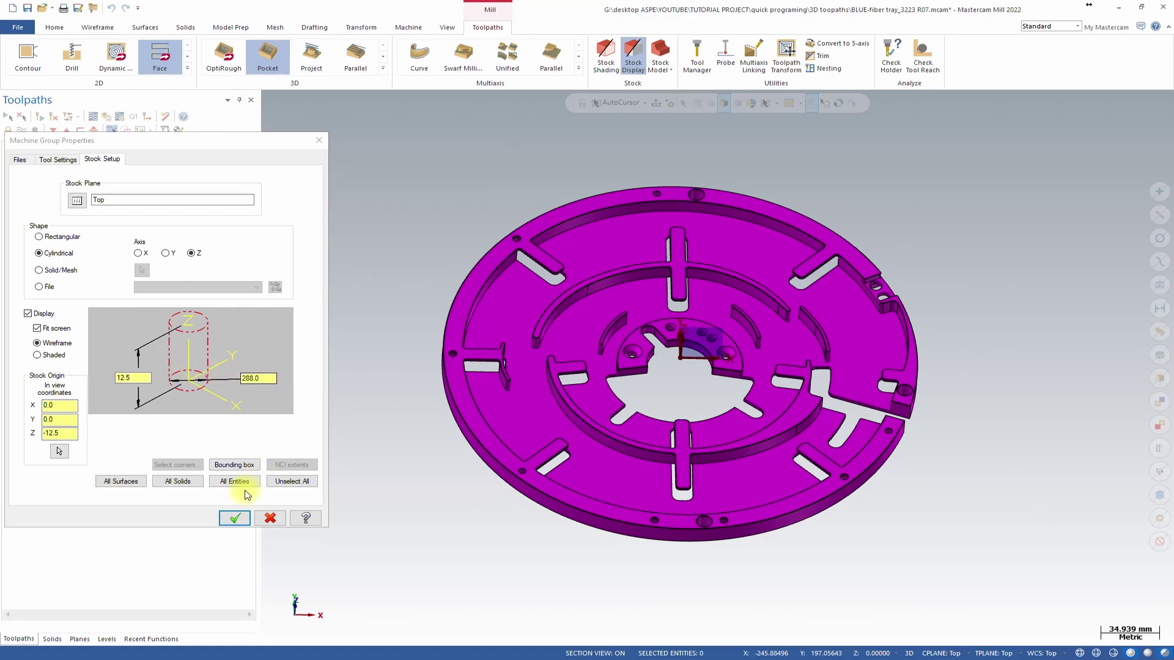
{"action": "left_click", "coordinate": [237, 524]}
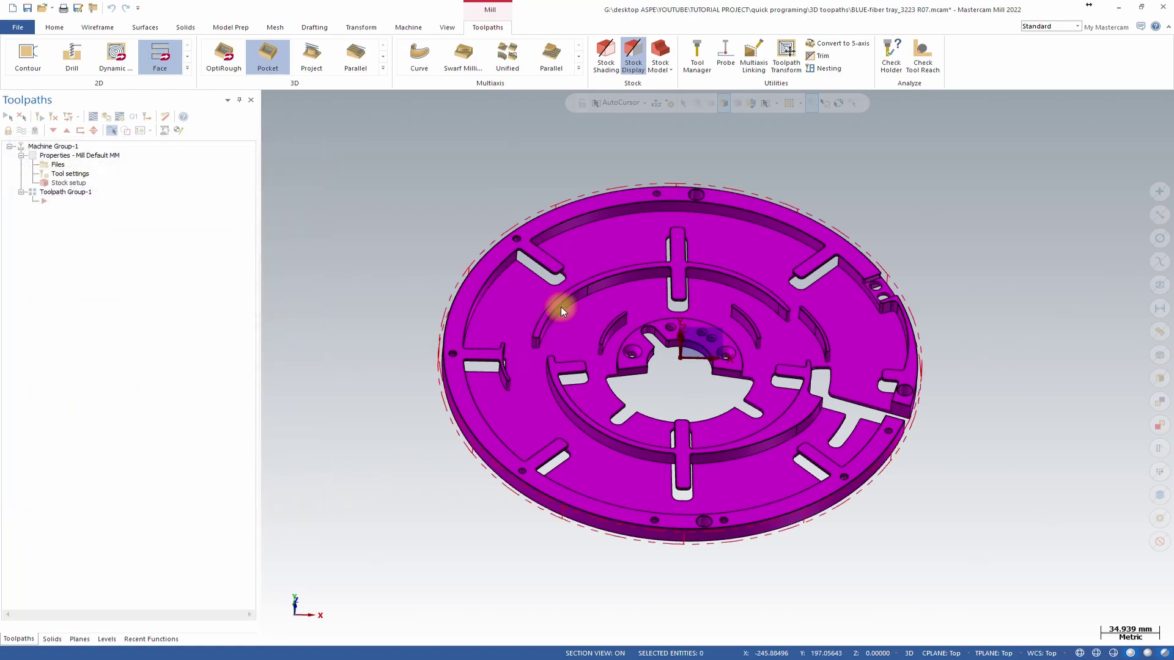
- Add a new level 2 named "containment" and make it the active level
{"action": "middle_click_drag", "start_coordinate": [560, 306], "coordinate": [554, 314]}
{"action": "scroll", "coordinate": [554, 314], "scroll_direction": "down", "scroll_amount": 3}
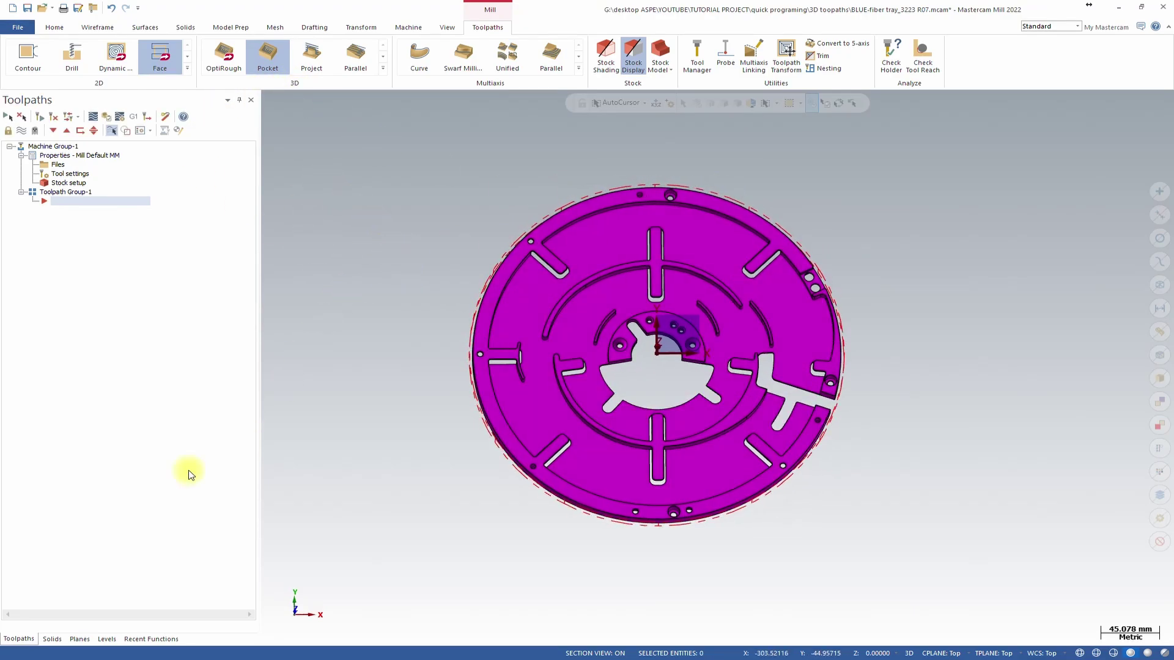
{"action": "left_click", "coordinate": [108, 639]}
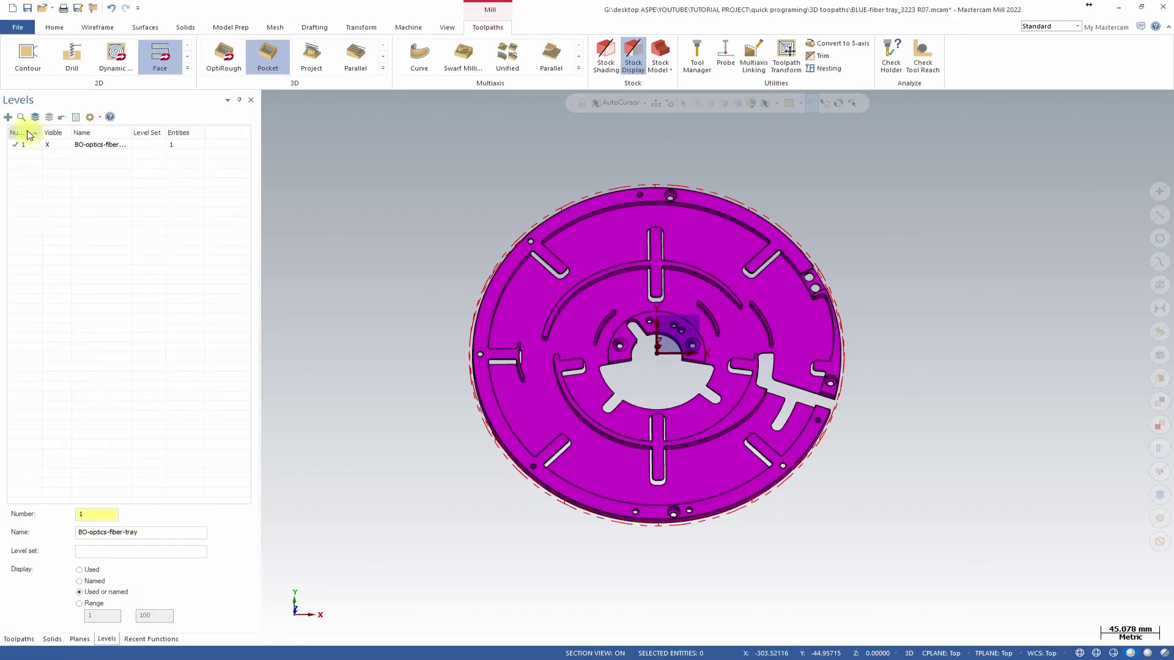
{"action": "left_click", "coordinate": [8, 117]}
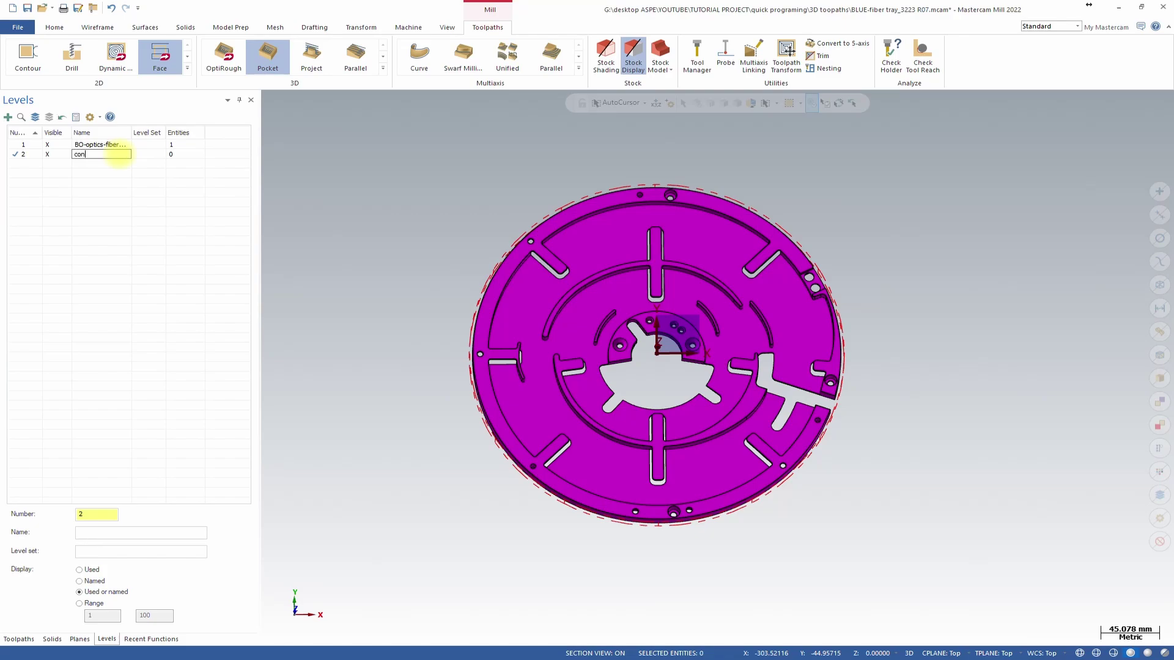
{"action": "type", "text": "containment"}
{"action": "key", "text": "Return"}
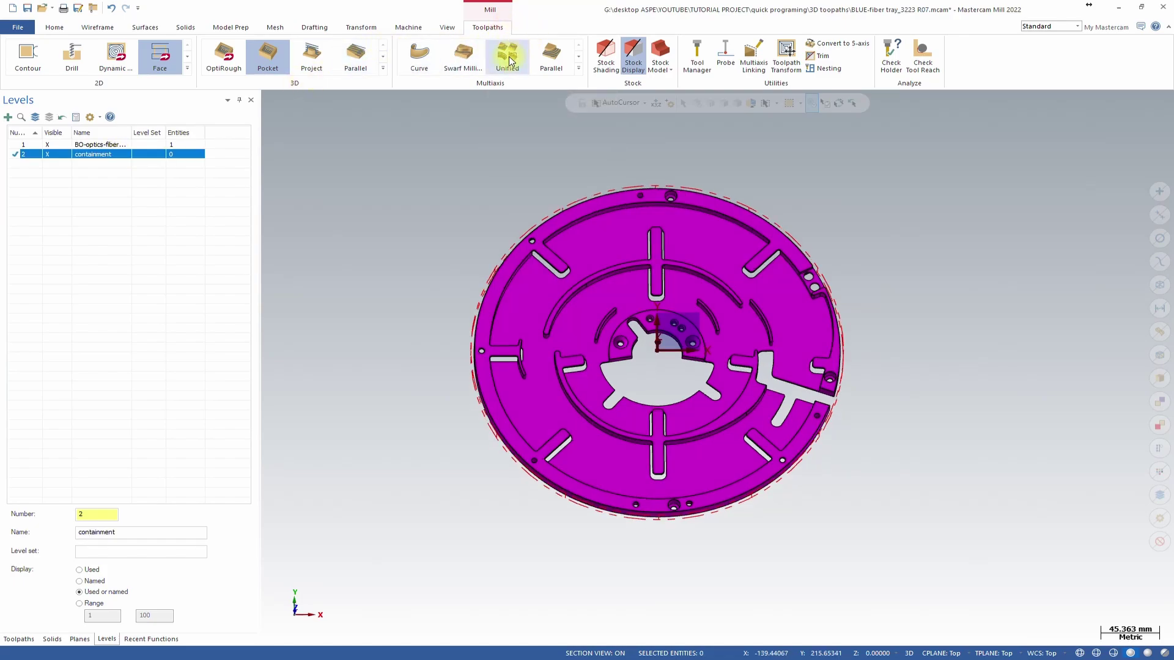
- Draw a circle centred on the origin with a radius of about 143.87 mm, just outside the tray's outer edge
{"action": "middle_click_drag", "start_coordinate": [535, 123], "coordinate": [569, 135]}
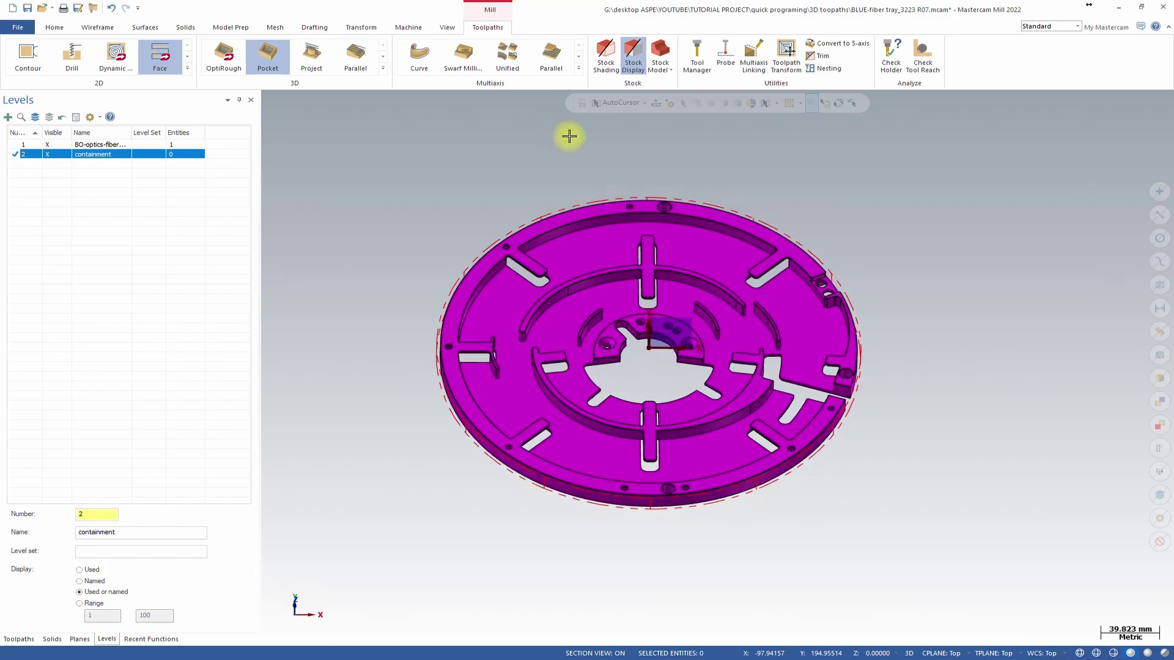
{"action": "left_click", "coordinate": [117, 28]}
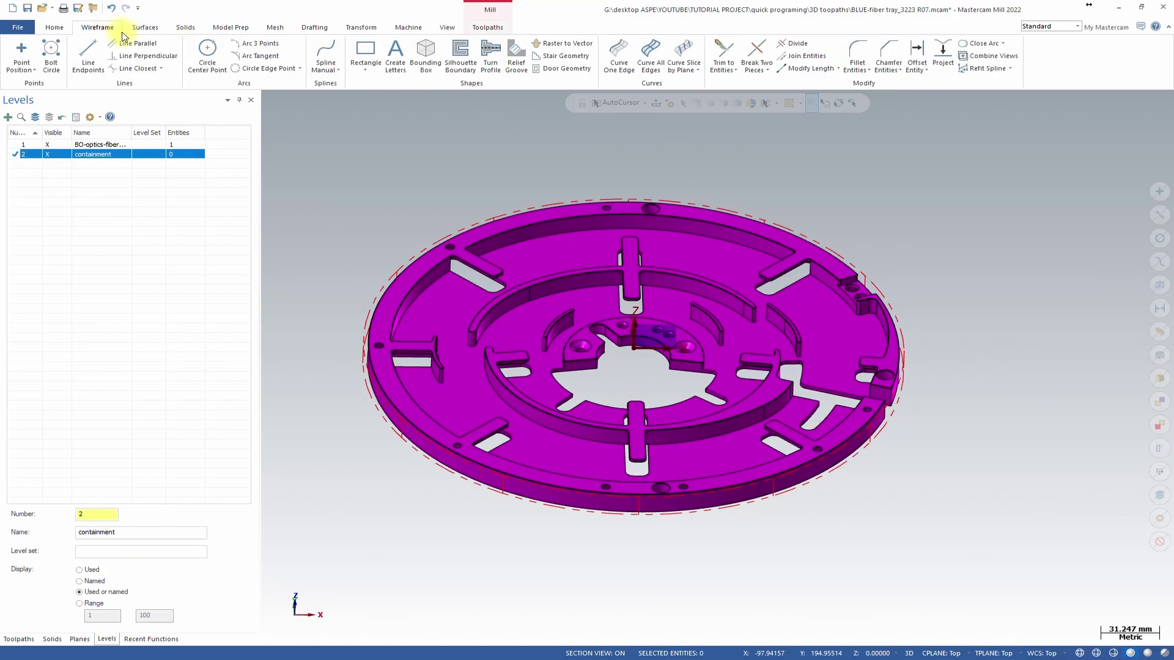
{"action": "left_click", "coordinate": [208, 50]}
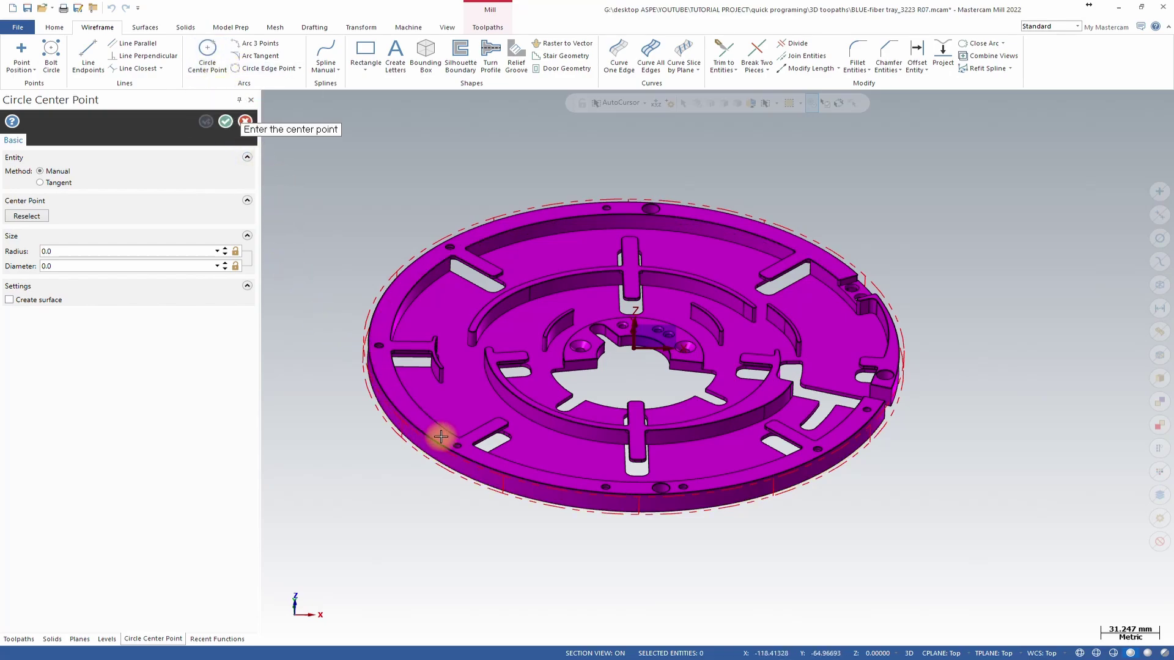
{"action": "middle_click_drag", "start_coordinate": [685, 408], "coordinate": [656, 378]}
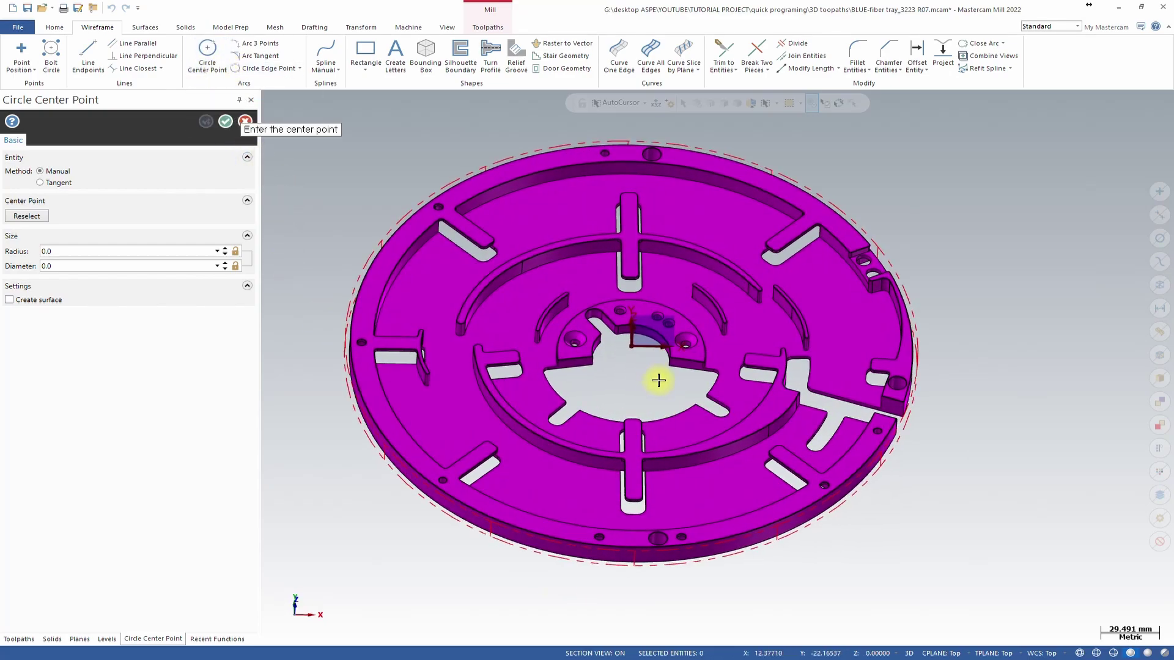
{"action": "left_click", "coordinate": [636, 348]}
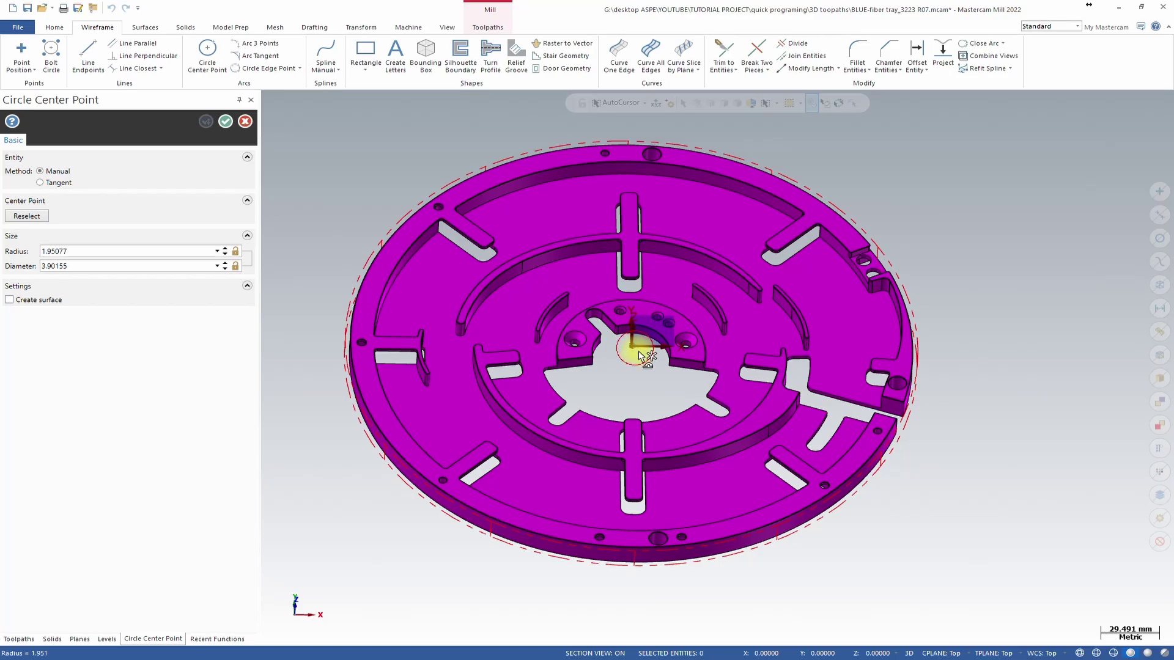
{"action": "middle_click_drag", "start_coordinate": [408, 431], "coordinate": [458, 390], "text": "shift"}
{"action": "middle_click_drag", "start_coordinate": [522, 431], "coordinate": [597, 445]}
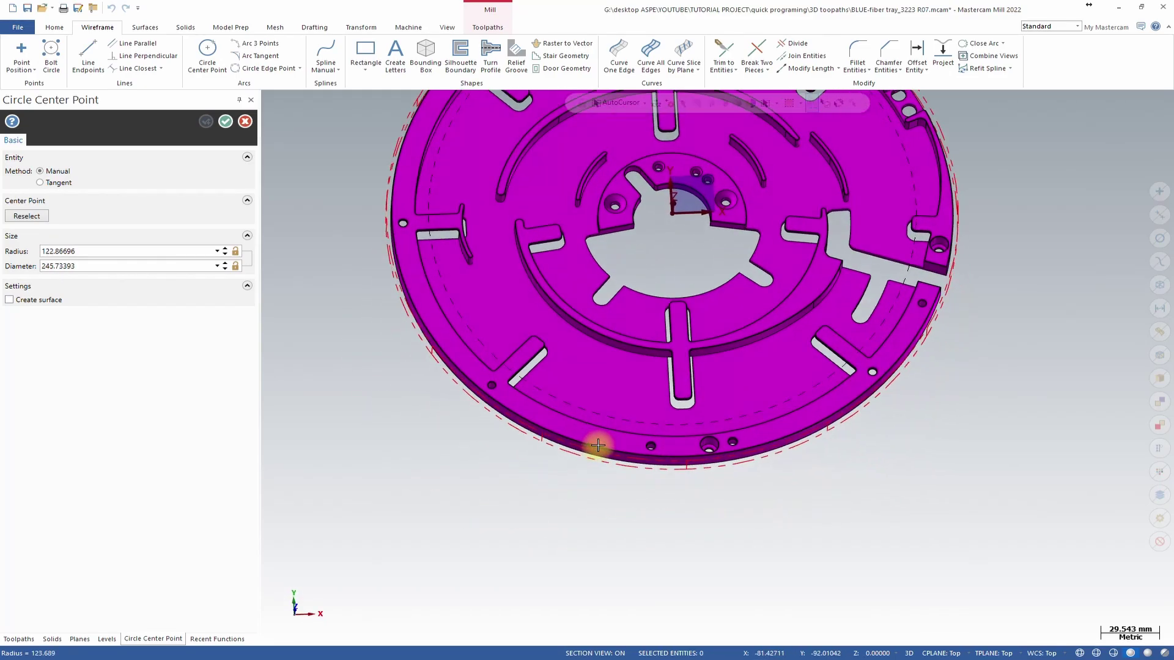
{"action": "scroll", "coordinate": [721, 459], "scroll_direction": "up", "scroll_amount": 2}
{"action": "scroll", "coordinate": [697, 481], "scroll_direction": "up", "scroll_amount": 5}
{"action": "scroll", "coordinate": [698, 482], "scroll_direction": "up", "scroll_amount": 2}
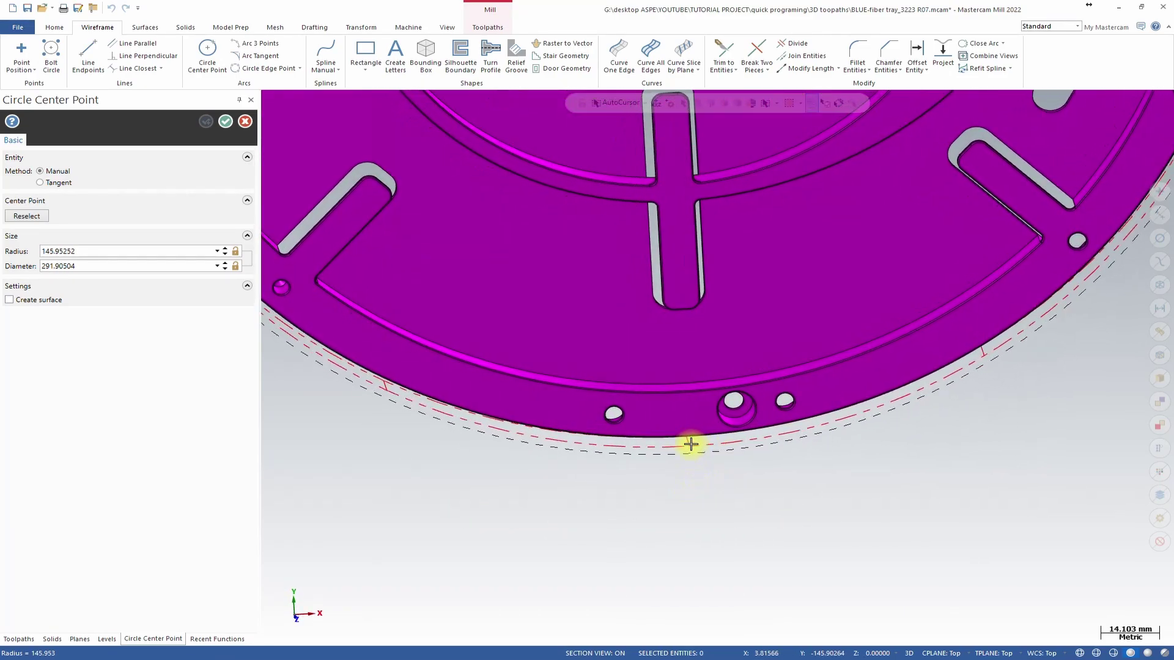
{"action": "middle_click_drag", "start_coordinate": [689, 443], "coordinate": [713, 450]}
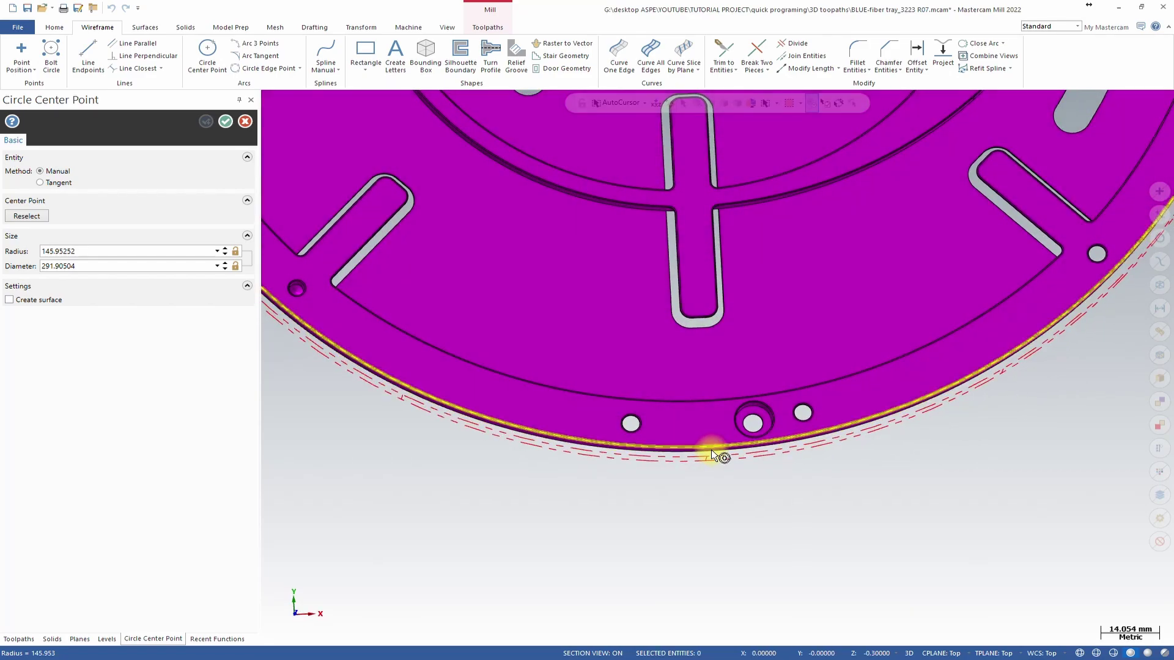
{"action": "left_click", "coordinate": [329, 347]}
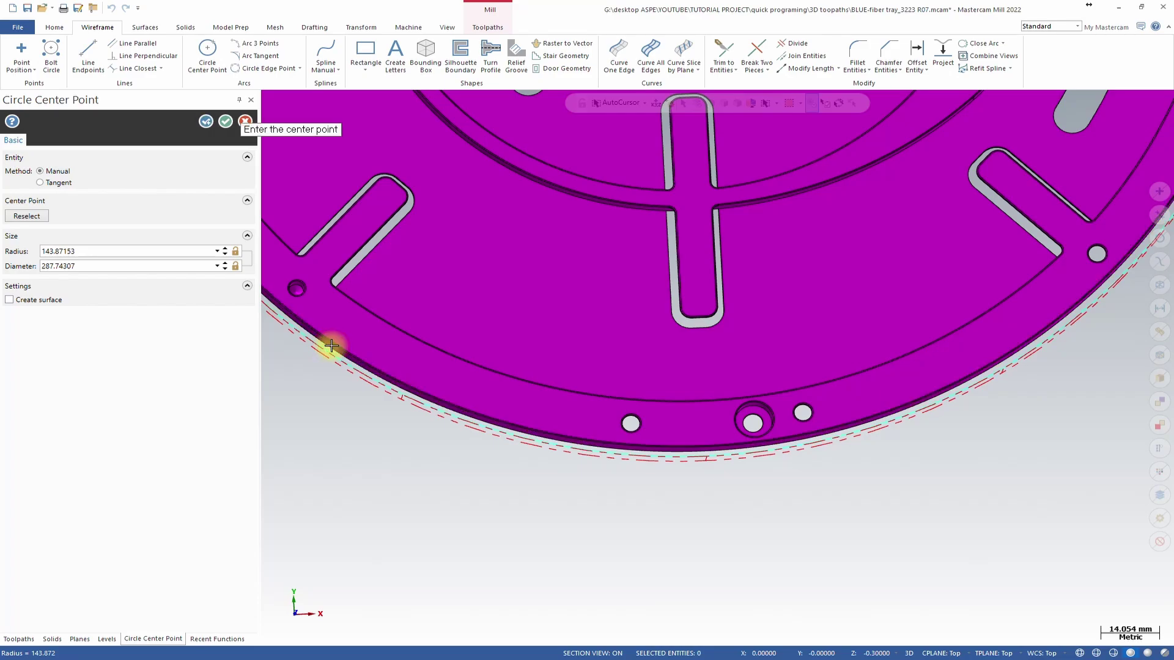
- Enlarge the containment circle's radius so that it surrounds the stock outline, and finish the circle
{"action": "middle_click_drag", "start_coordinate": [417, 372], "coordinate": [888, 439]}
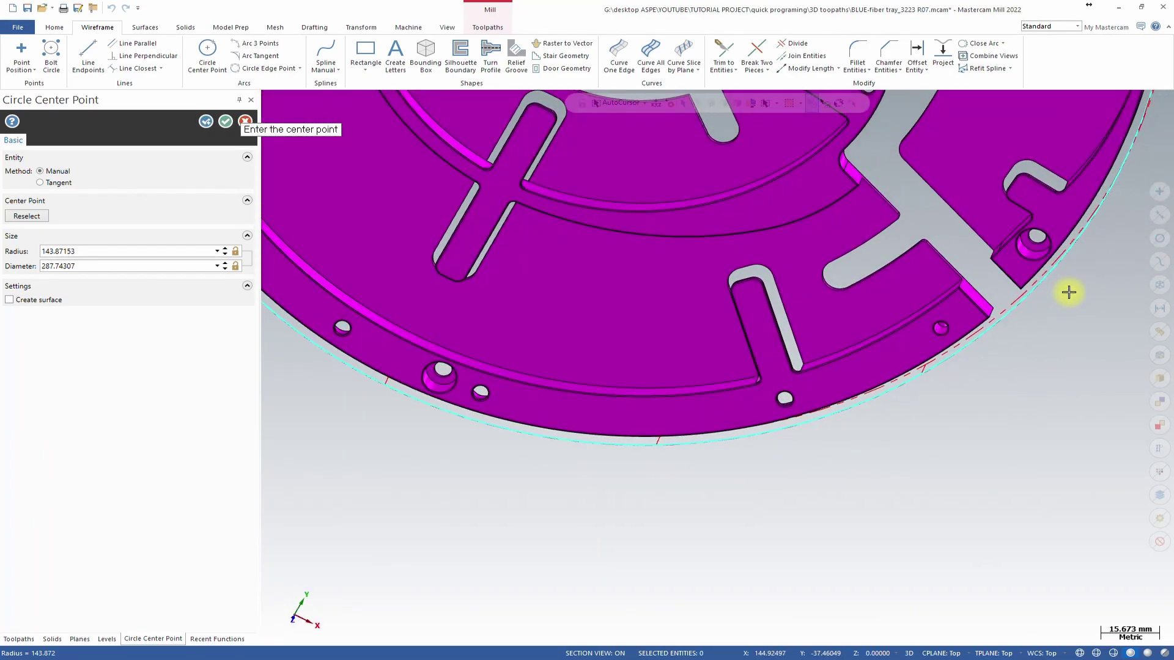
{"action": "left_click", "coordinate": [93, 252]}
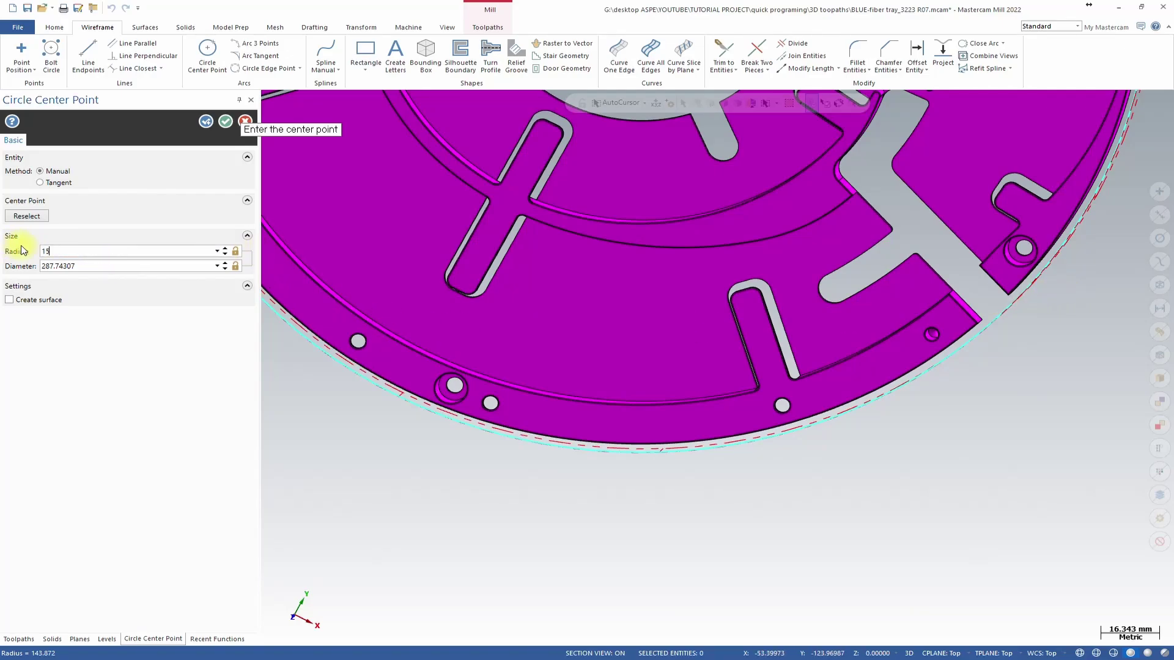
{"action": "left_click", "coordinate": [228, 121]}
{"action": "scroll", "coordinate": [901, 231], "scroll_direction": "down", "scroll_amount": 6}
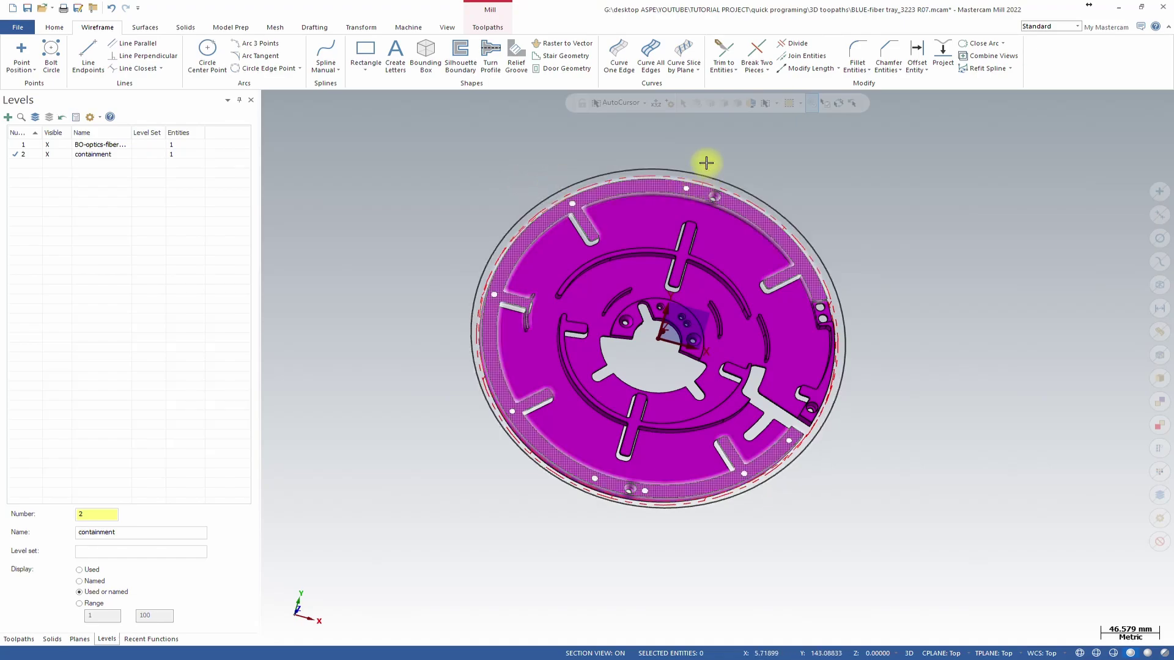
- Create a 2D facing toolpath in the toolpath group, using the defined stock instead of a selected chain
{"action": "left_click", "coordinate": [18, 639]}
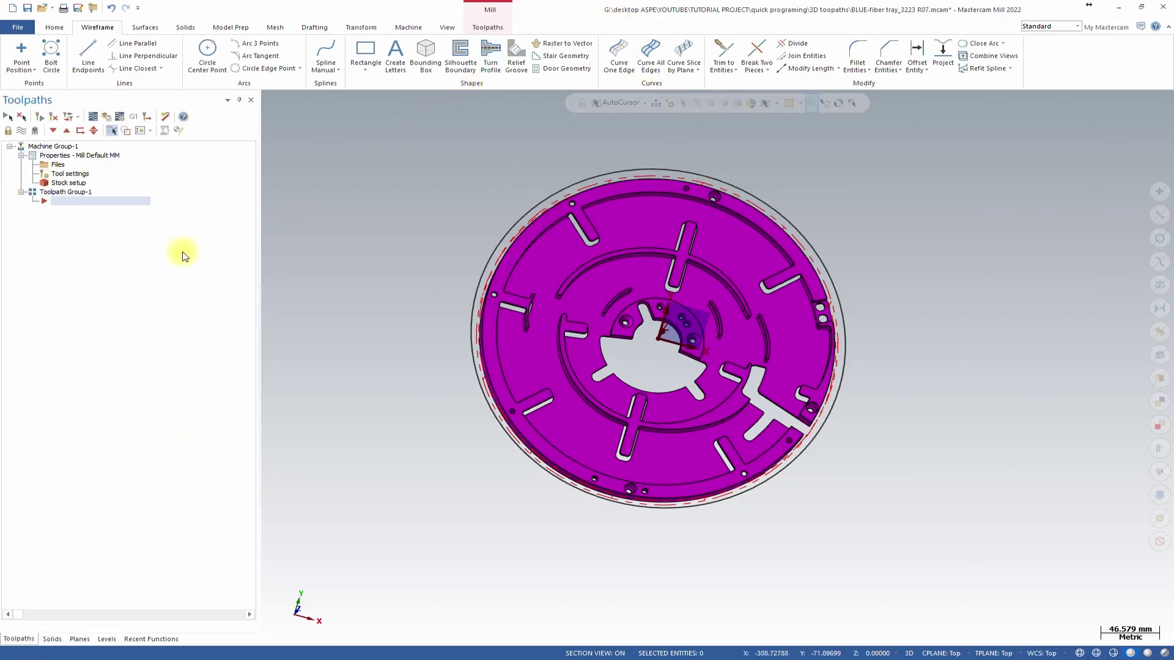
{"action": "left_click", "coordinate": [487, 26]}
{"action": "left_click", "coordinate": [160, 56]}
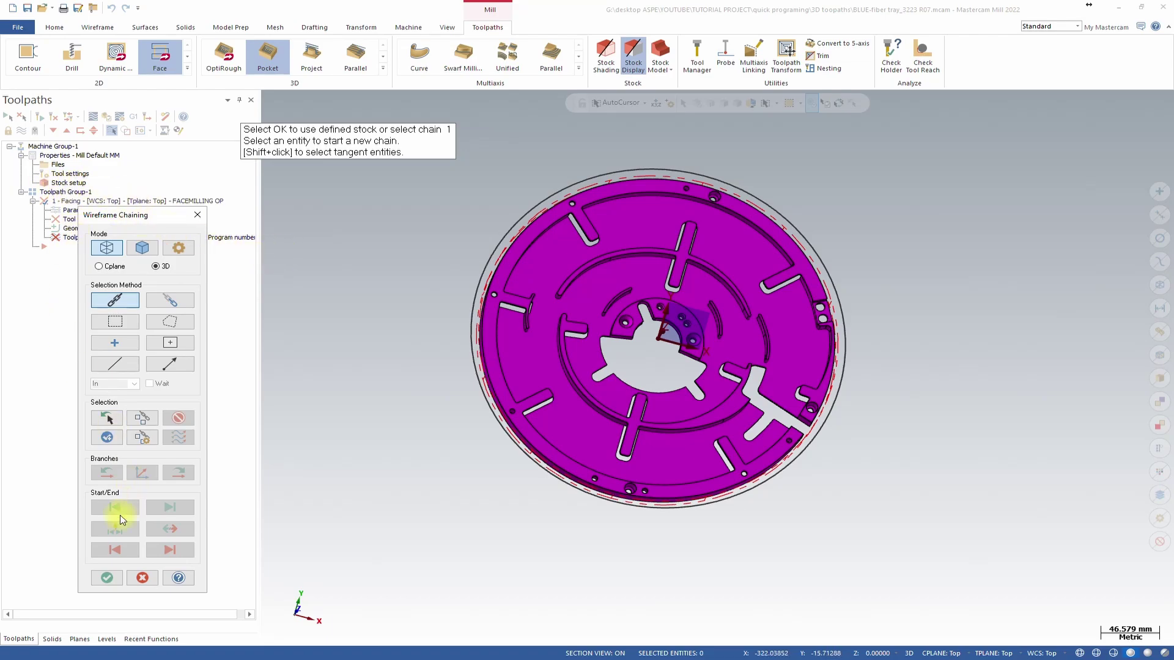
{"action": "left_click", "coordinate": [105, 579]}
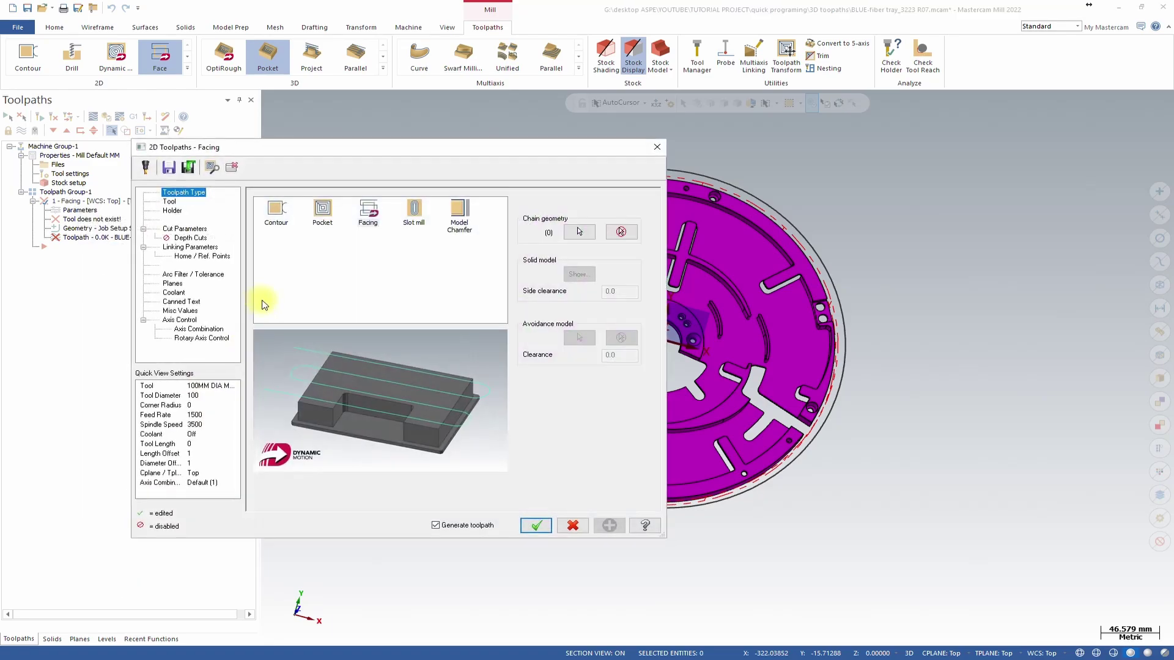
- Assign the 100 mm diameter face mill from the Mill_mm tool library to the facing operation
{"action": "left_click", "coordinate": [169, 203]}
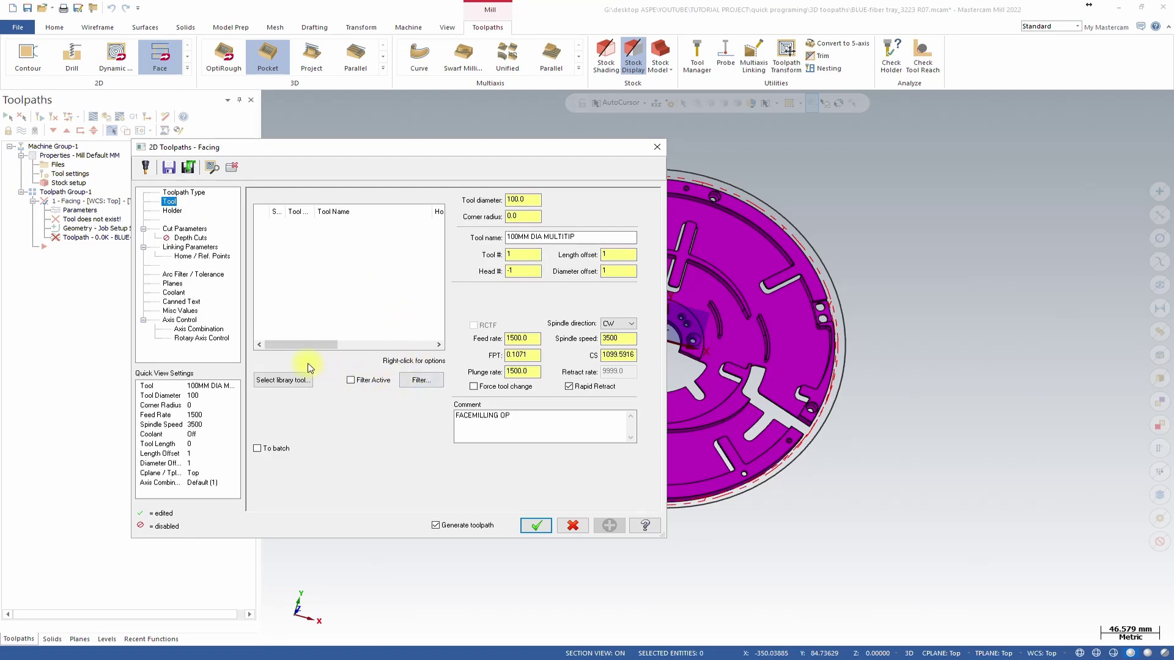
{"action": "left_click", "coordinate": [288, 385]}
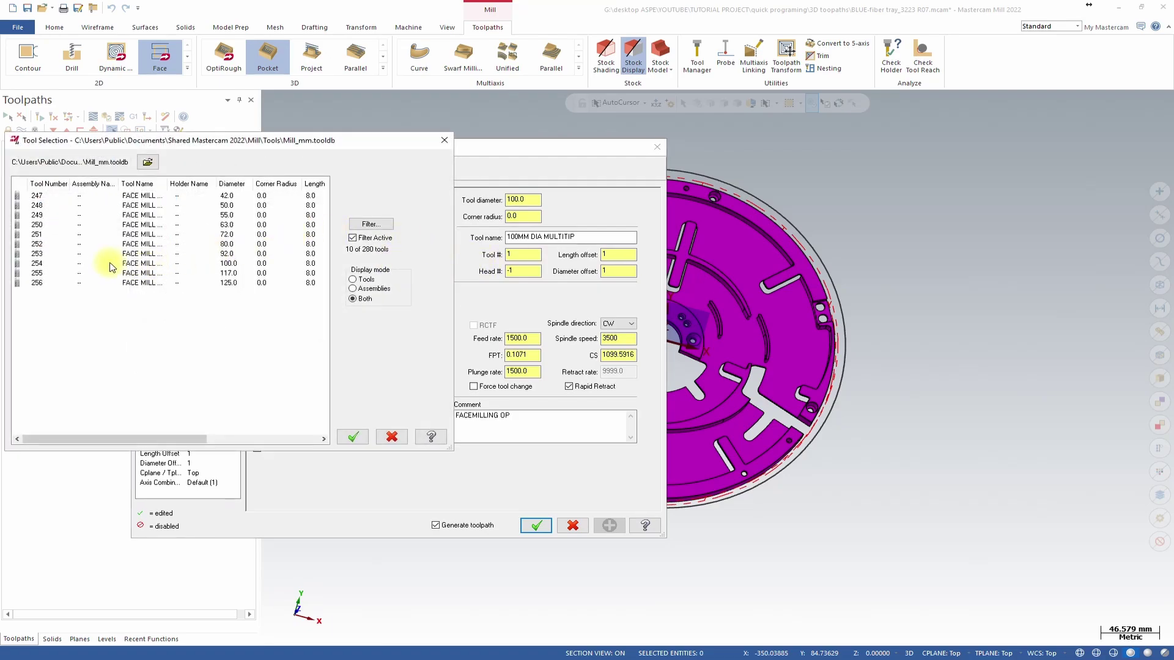
{"action": "left_click", "coordinate": [228, 244]}
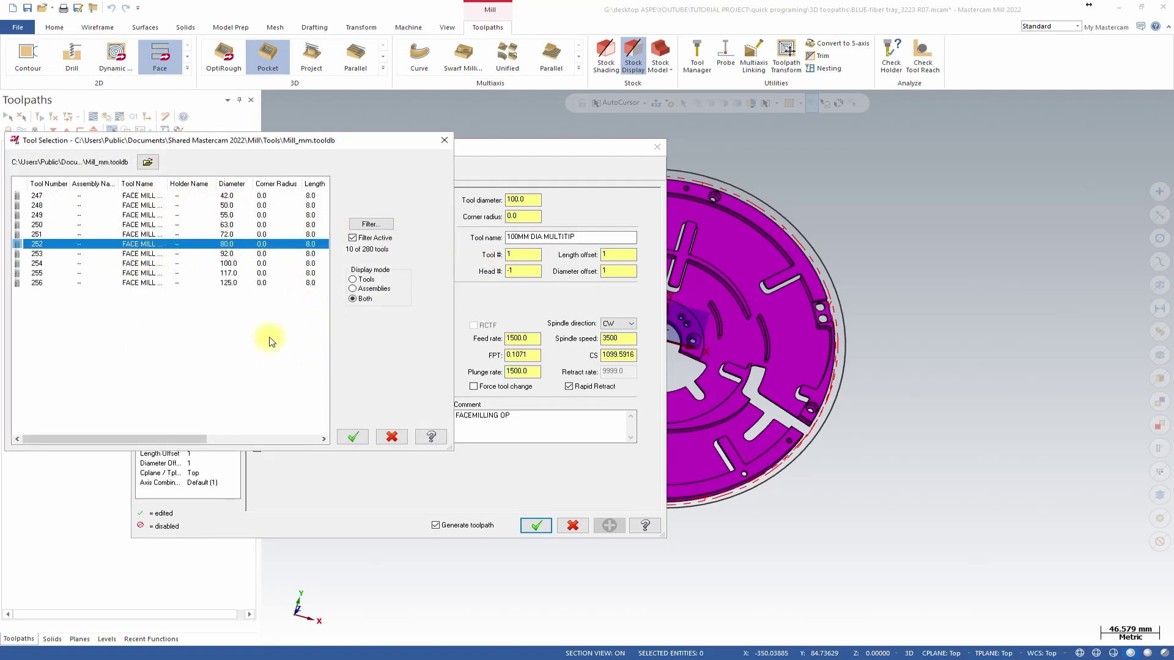
{"action": "left_click", "coordinate": [230, 263]}
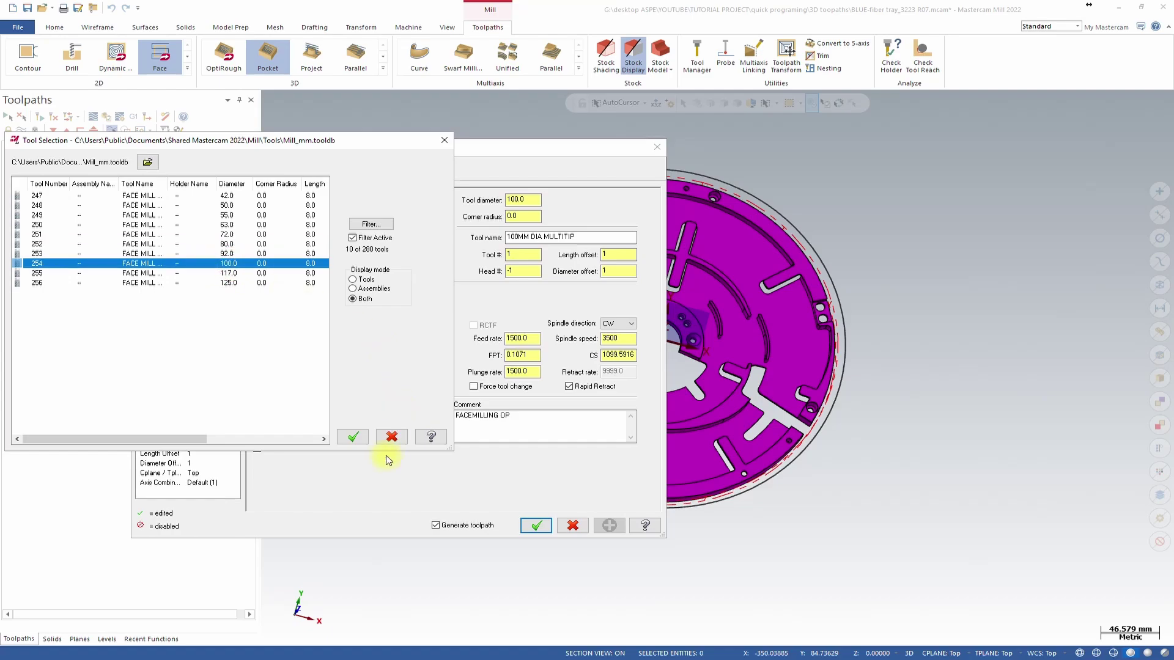
{"action": "left_click", "coordinate": [353, 435]}
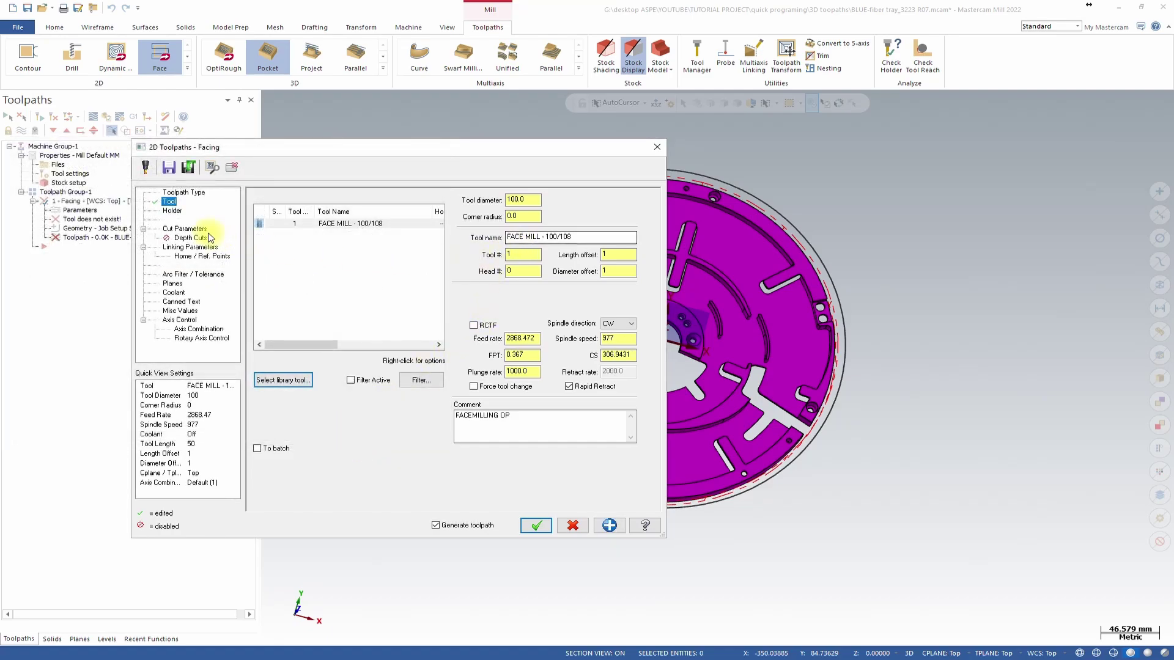
- Set the facing operation's cutting method to Dynamic with a 60% stepover distance, and generate the toolpath
{"action": "left_click", "coordinate": [186, 230]}
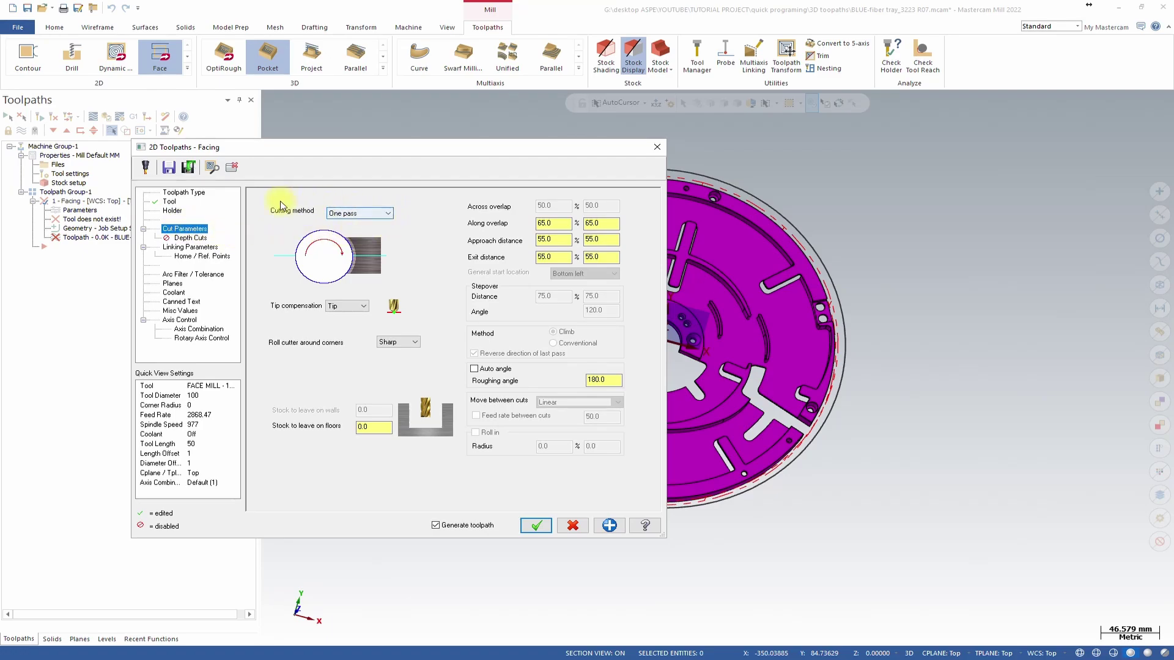
{"action": "left_click", "coordinate": [365, 246]}
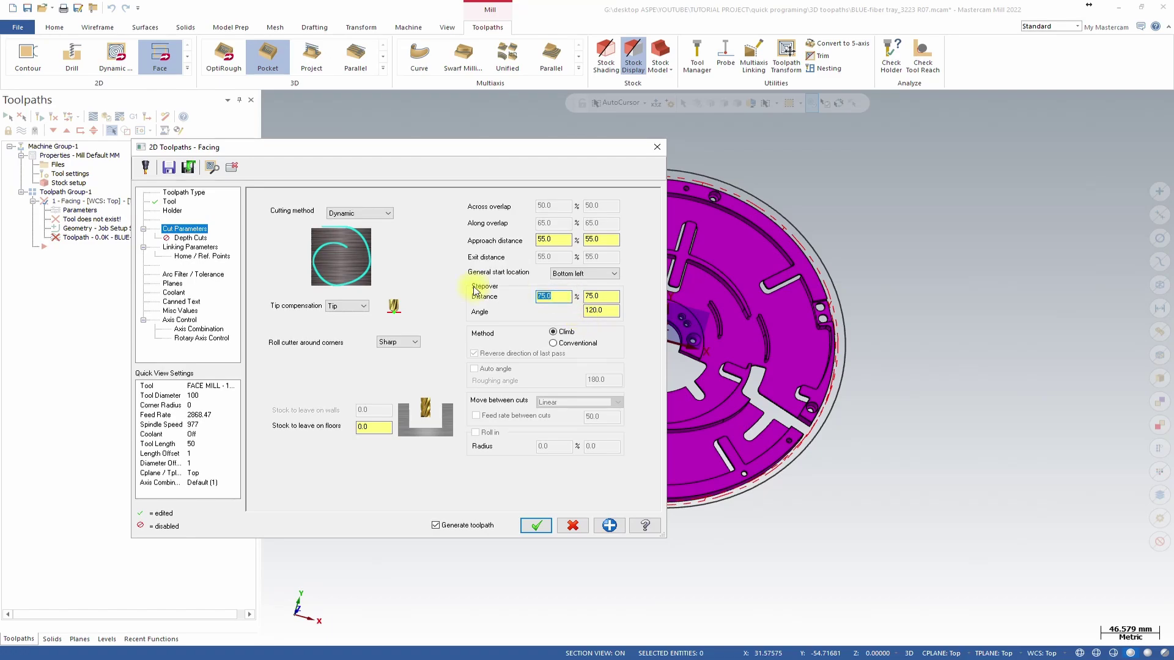
{"action": "left_click", "coordinate": [613, 310]}
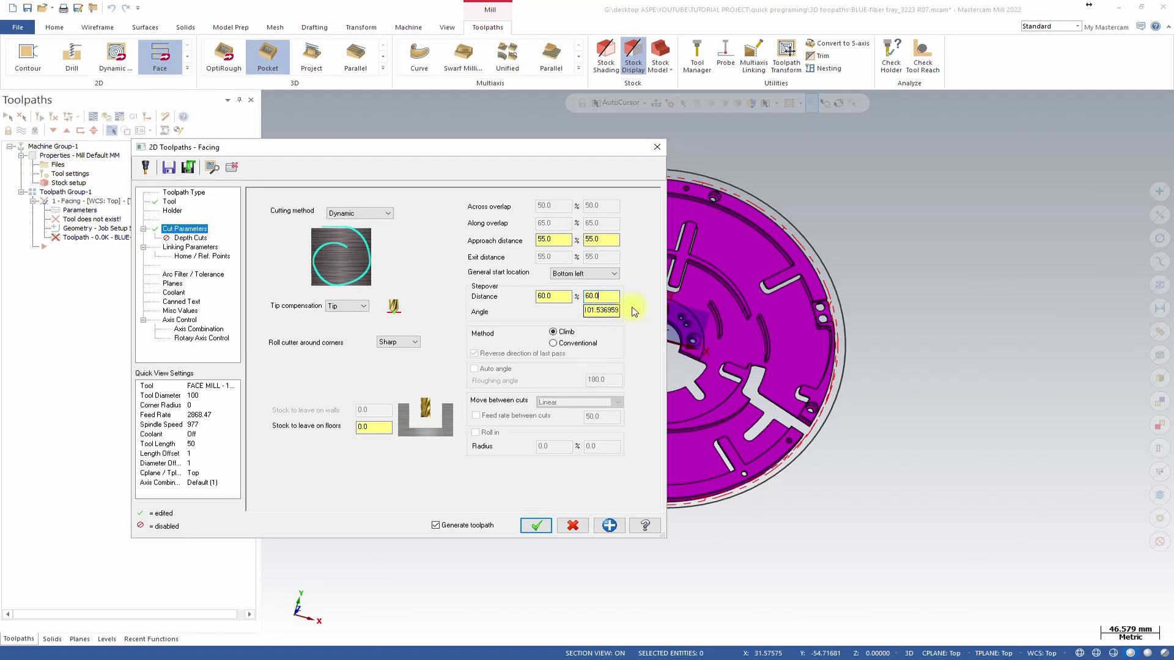
{"action": "left_click", "coordinate": [191, 238]}
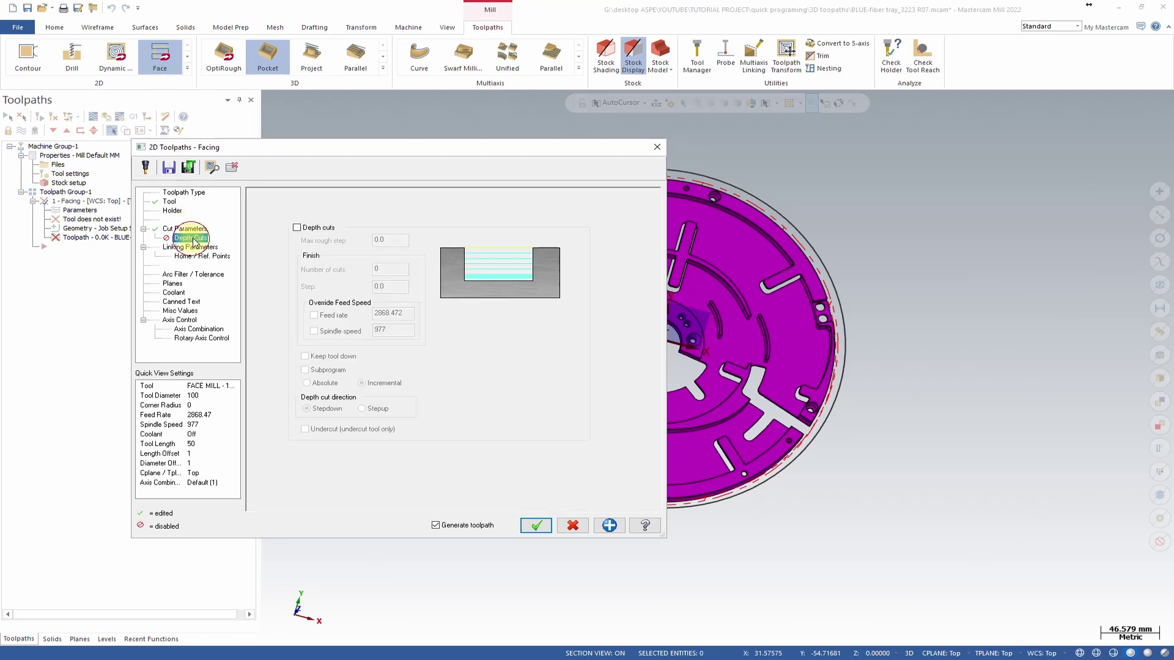
{"action": "left_click", "coordinate": [196, 248]}
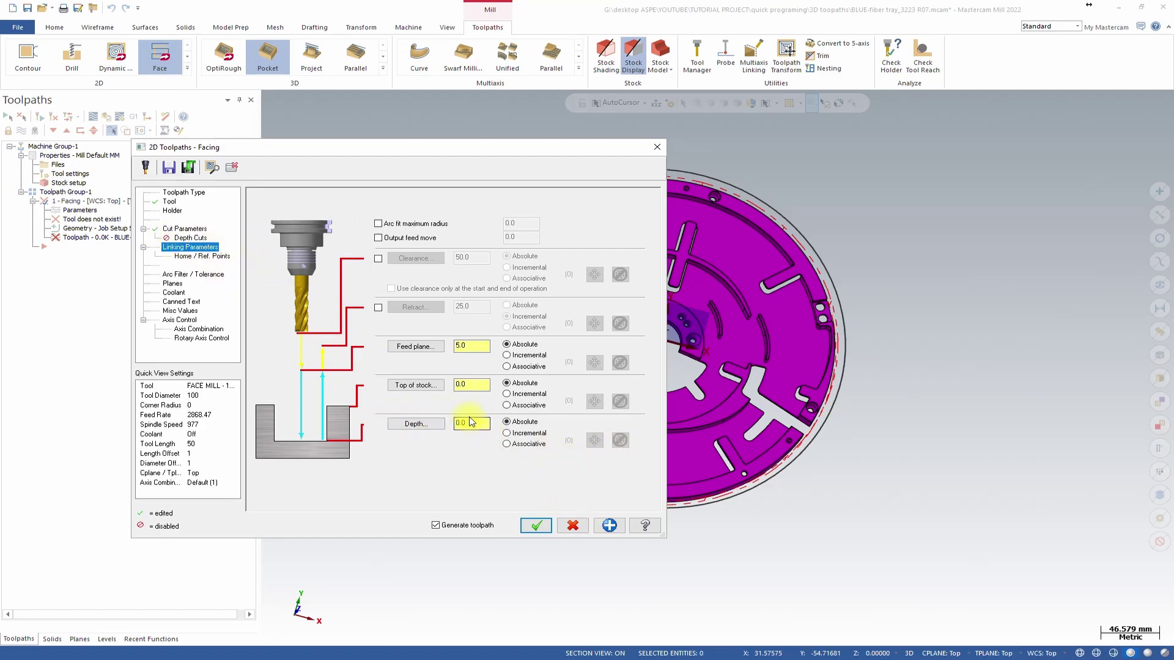
{"action": "left_click", "coordinate": [541, 527]}
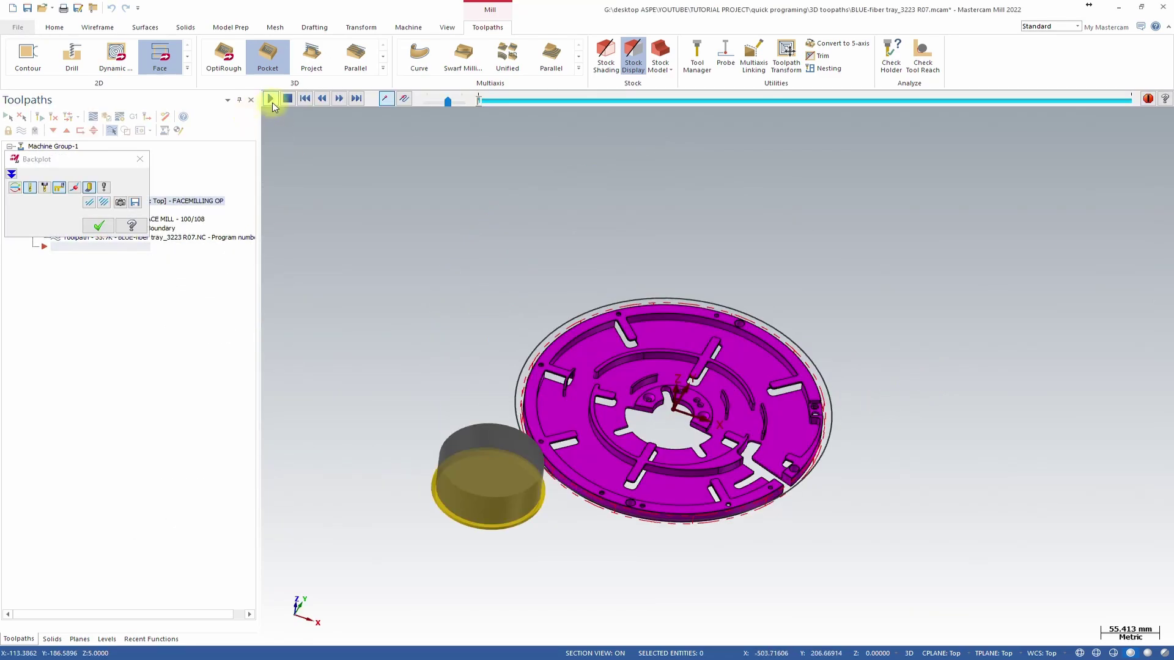
- Play the backplot of the facing toolpath at a higher speed, close it and save the file
{"action": "left_click", "coordinate": [270, 98]}
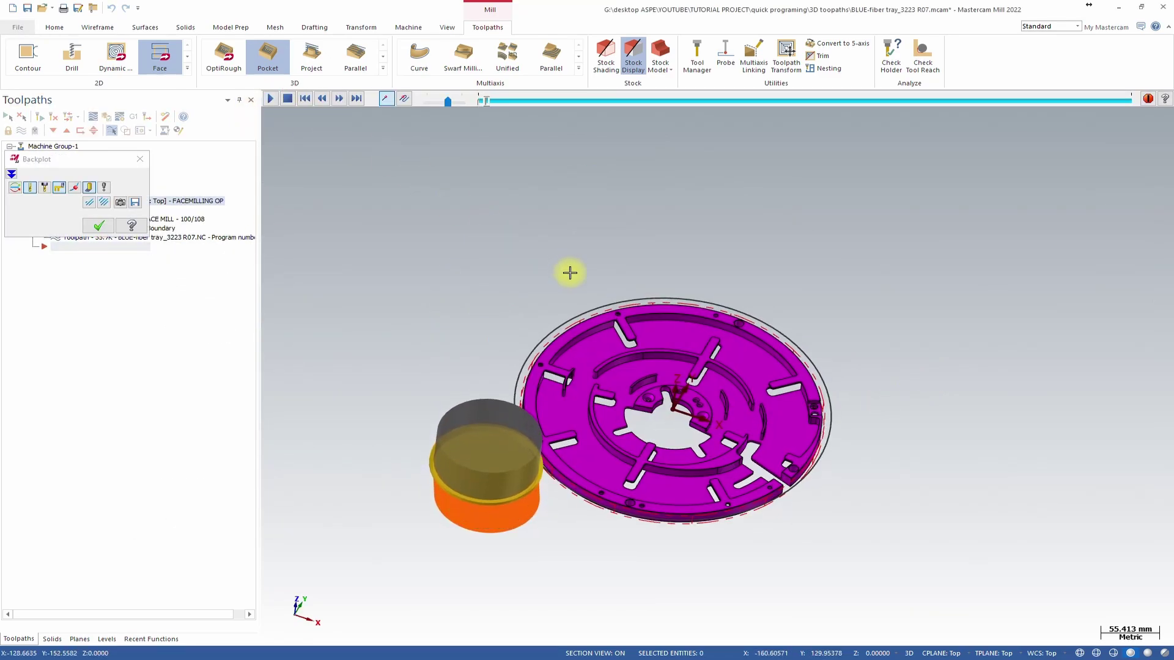
{"action": "left_click", "coordinate": [455, 100]}
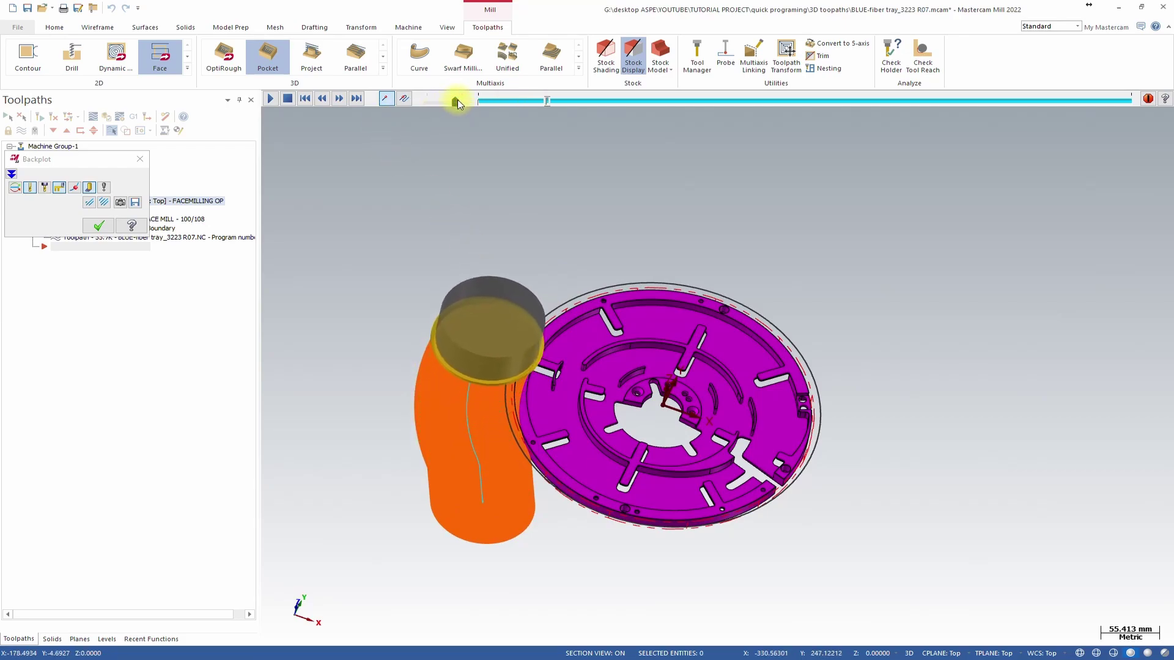
{"action": "left_click", "coordinate": [457, 100]}
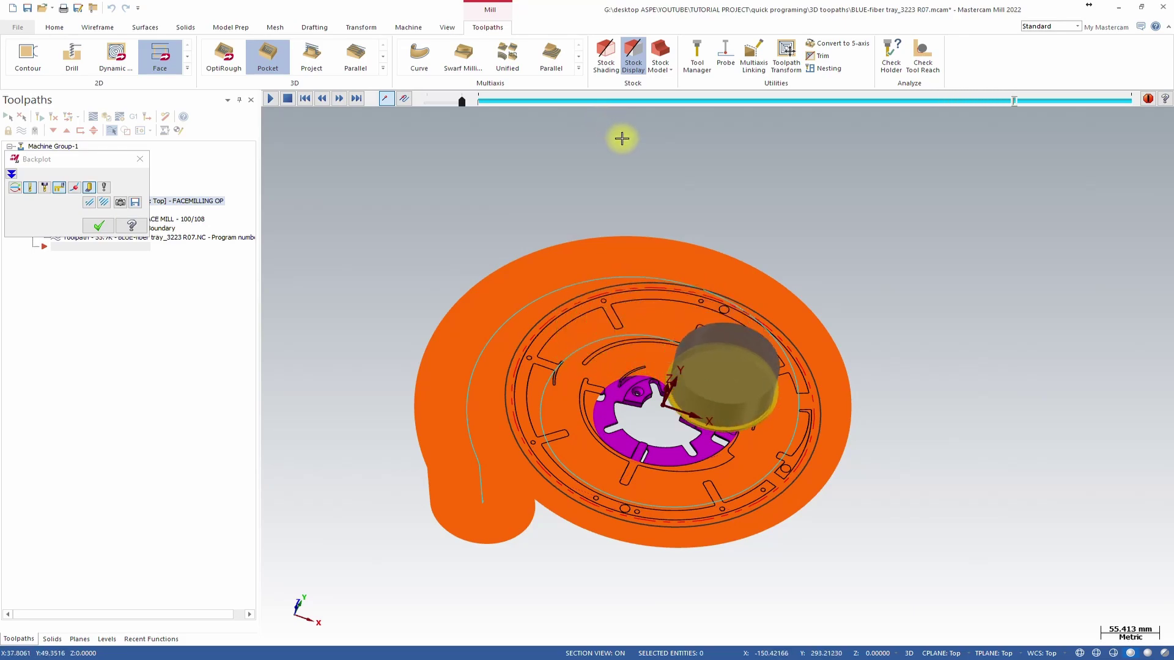
{"action": "key", "text": "Escape"}
{"action": "middle_click_drag", "start_coordinate": [682, 275], "coordinate": [372, 244]}
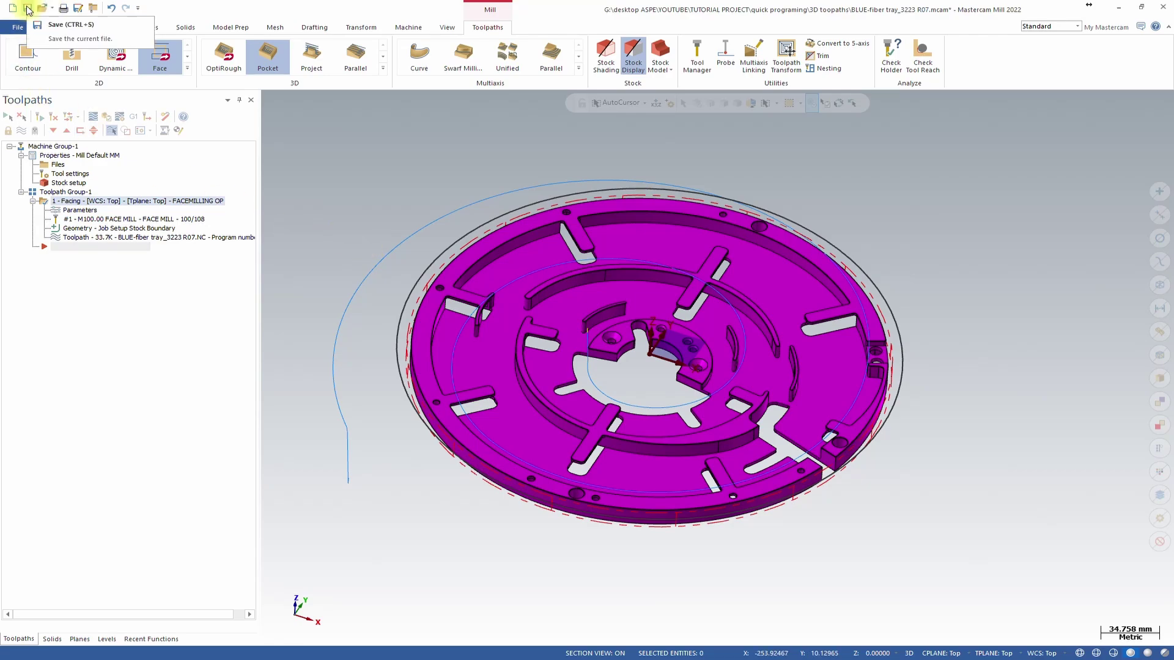
{"action": "left_click", "coordinate": [28, 9]}
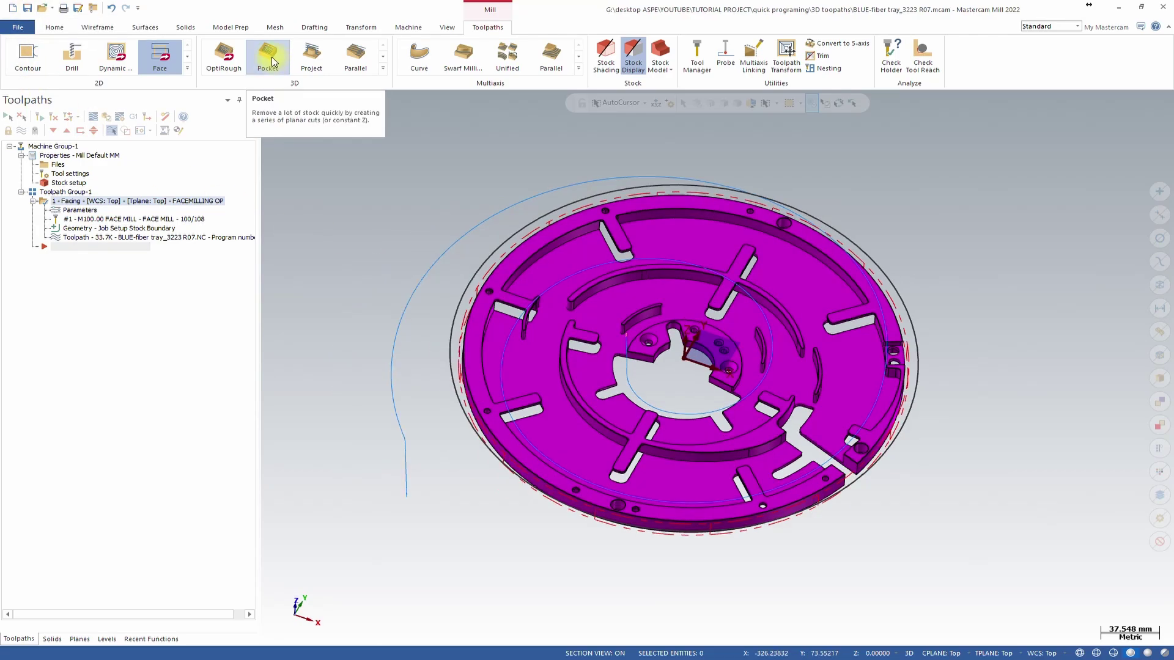
- Create a 3D surface rough Pocket toolpath with the entire fiber tray solid as the drive geometry
{"action": "left_click", "coordinate": [269, 60]}
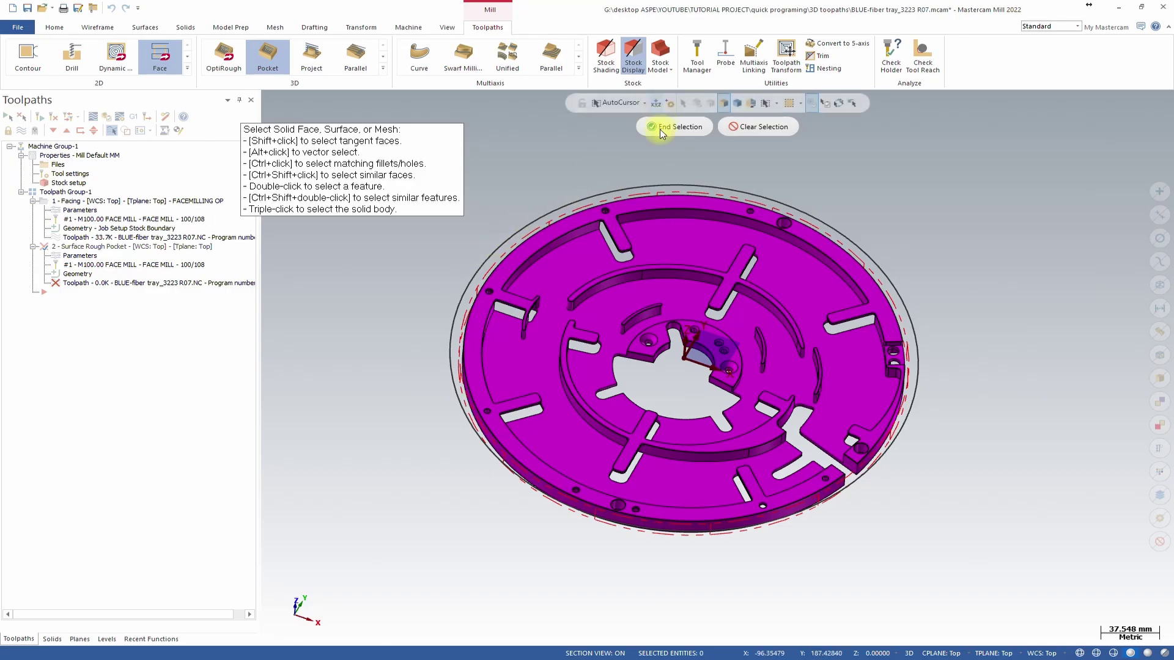
{"action": "triple_click", "coordinate": [662, 227]}
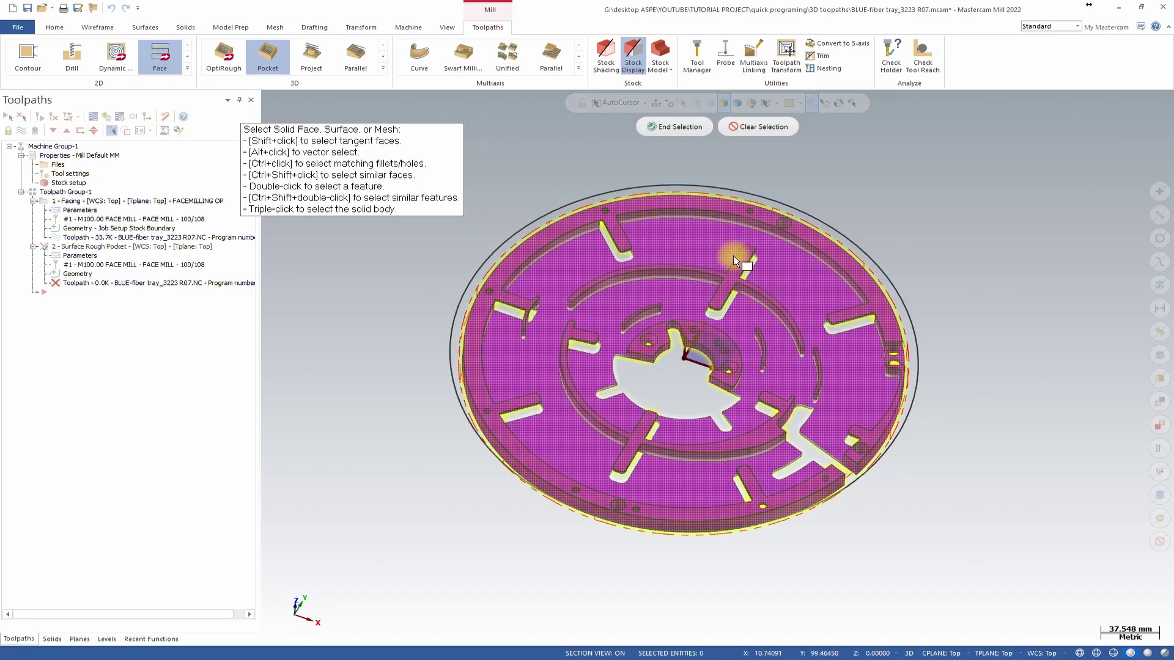
{"action": "mouse_move", "coordinate": [732, 255]}
{"action": "middle_mouse_down"}
{"action": "mouse_move", "coordinate": [760, 439]}
{"action": "mouse_move", "coordinate": [847, 313]}
{"action": "mouse_move", "coordinate": [840, 250]}
{"action": "middle_mouse_up"}
{"action": "left_click", "coordinate": [707, 128]}
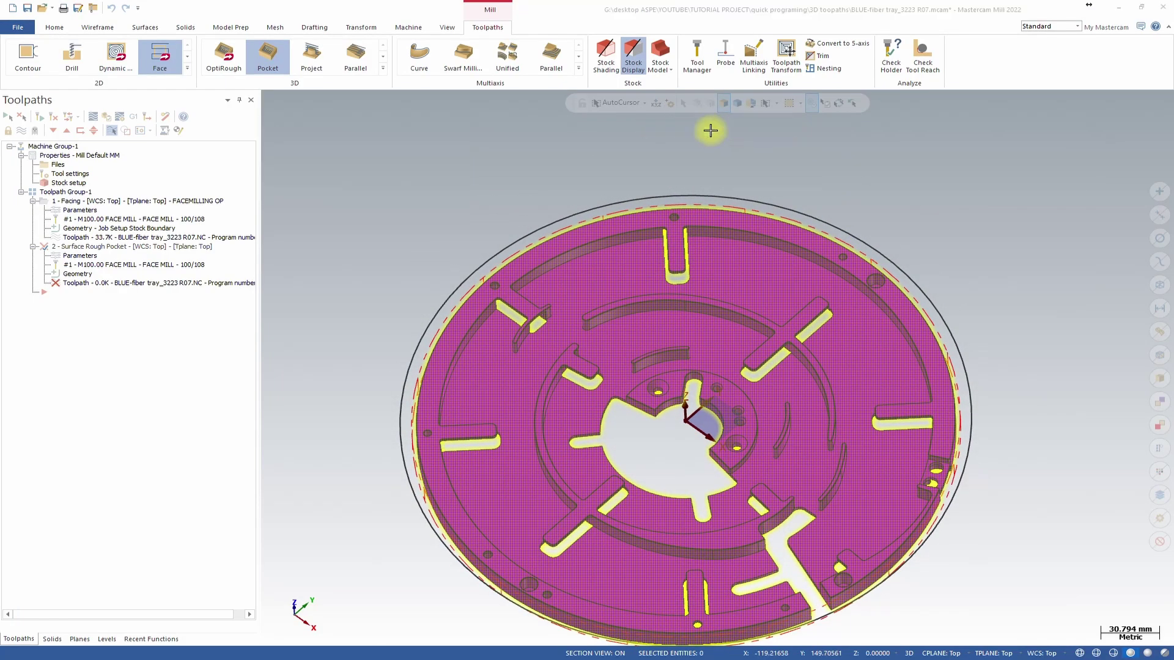
- Chain the outer circle around the tray as the containment boundary and accept the toolpath geometry selection
{"action": "left_click", "coordinate": [72, 297]}
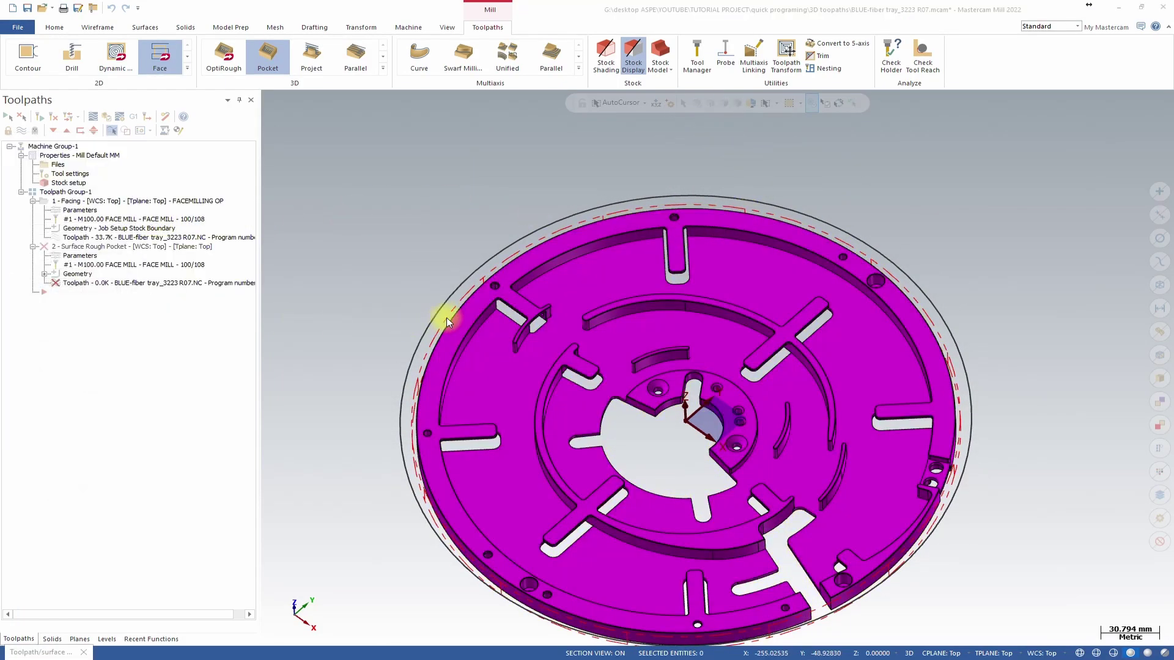
{"action": "middle_click_drag", "start_coordinate": [439, 308], "coordinate": [418, 274]}
{"action": "left_click", "coordinate": [419, 264]}
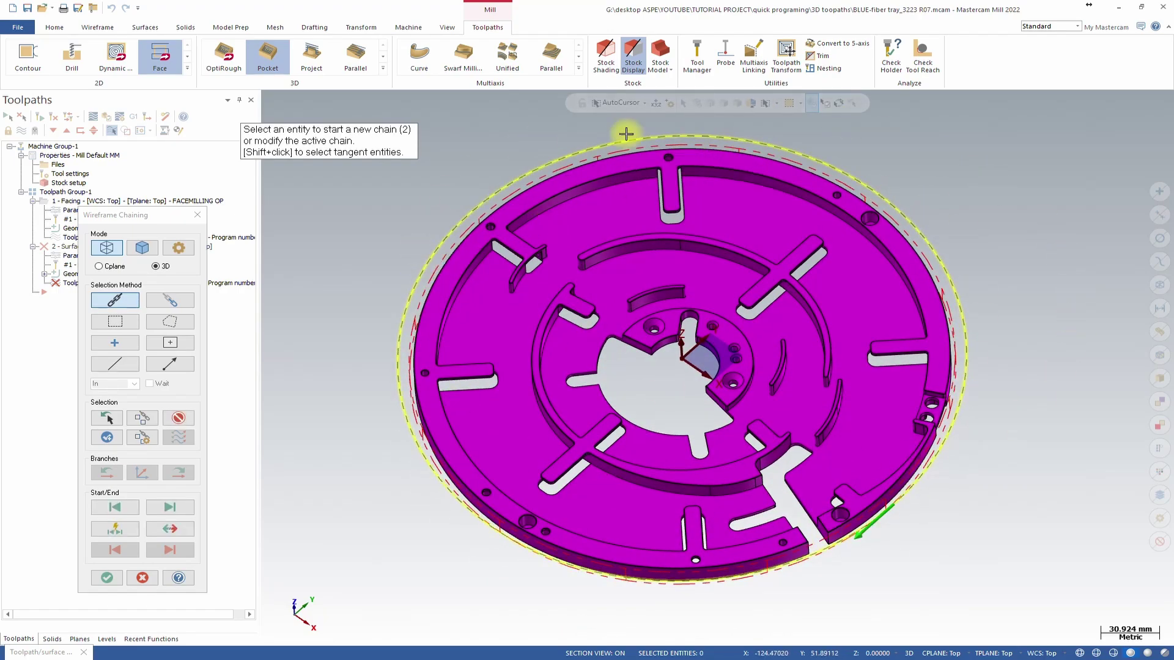
{"action": "left_click", "coordinate": [110, 580]}
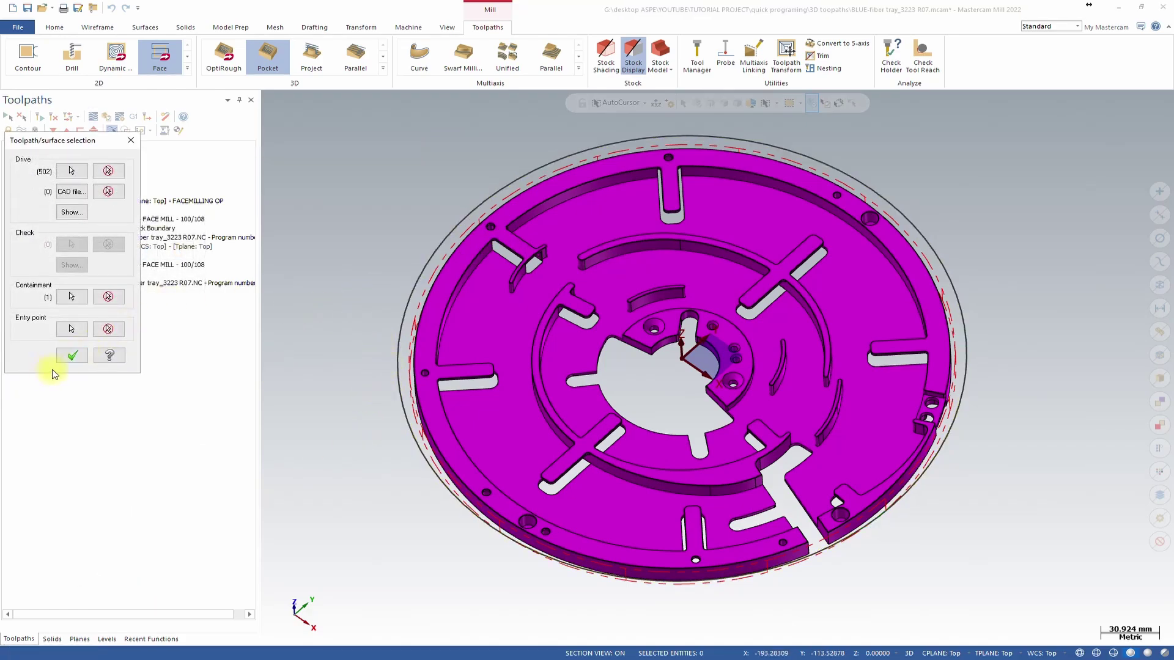
{"action": "left_click", "coordinate": [71, 356]}
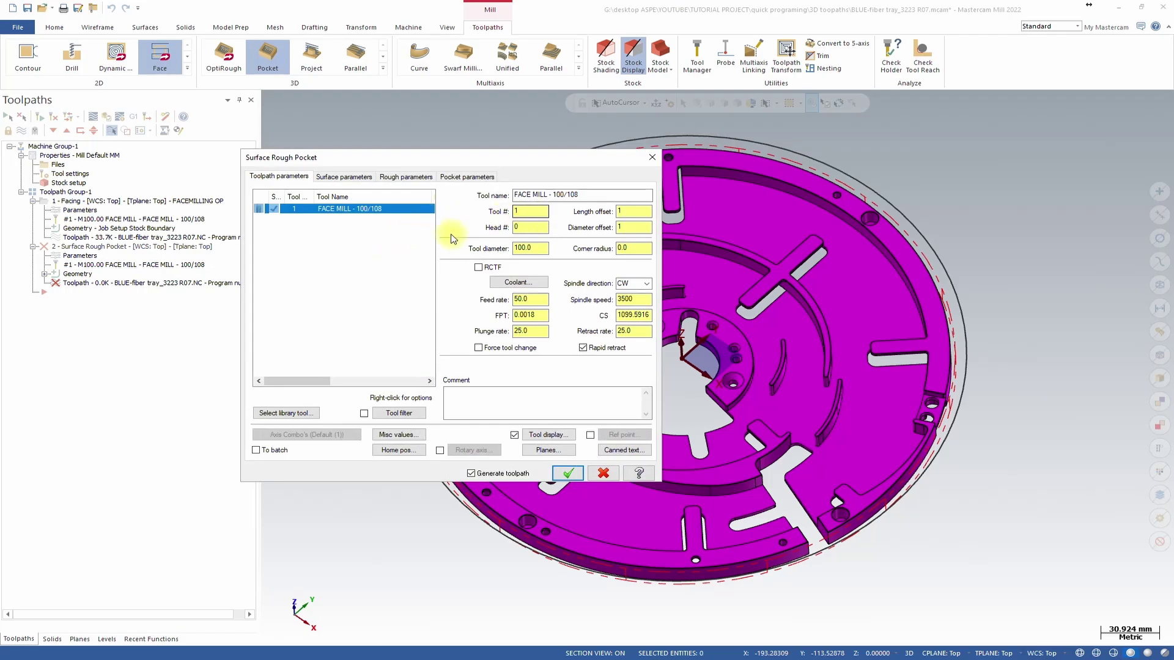
- Assign the 12 mm flat end mill from the Mill_mm tool library to the rough pocket operation
{"action": "left_click", "coordinate": [286, 413]}
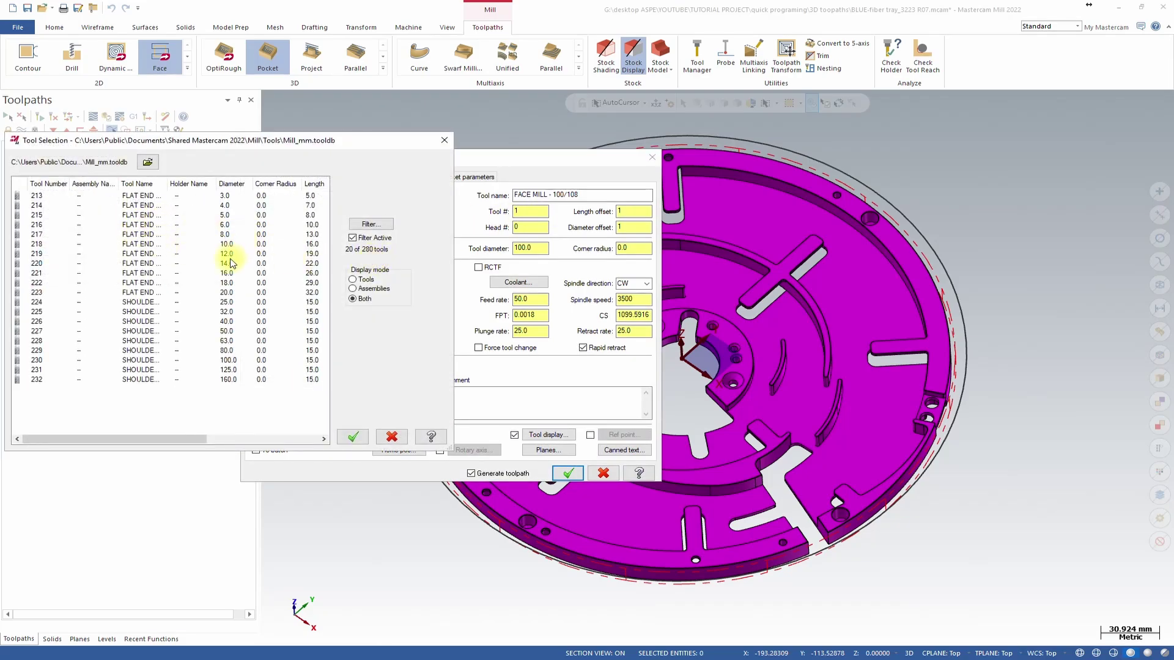
{"action": "left_click", "coordinate": [227, 254]}
{"action": "left_click", "coordinate": [354, 437]}
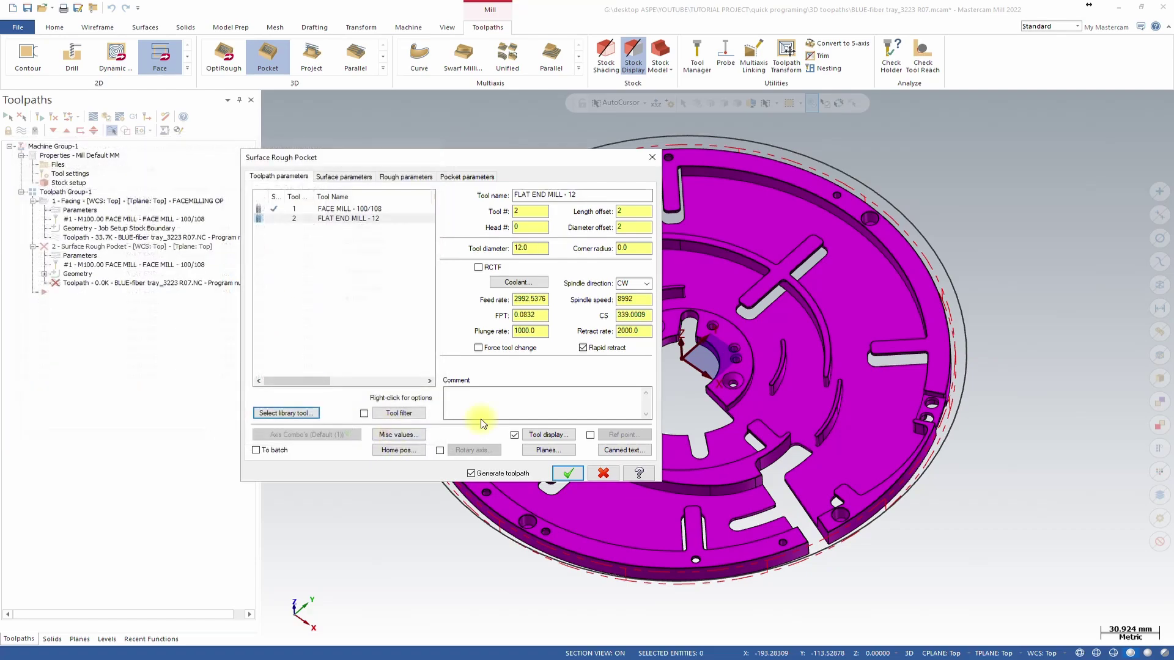
- Set the 12 mm end mill's feed rate to 1500 and its spindle speed to 9000
{"action": "double_click", "coordinate": [538, 299]}
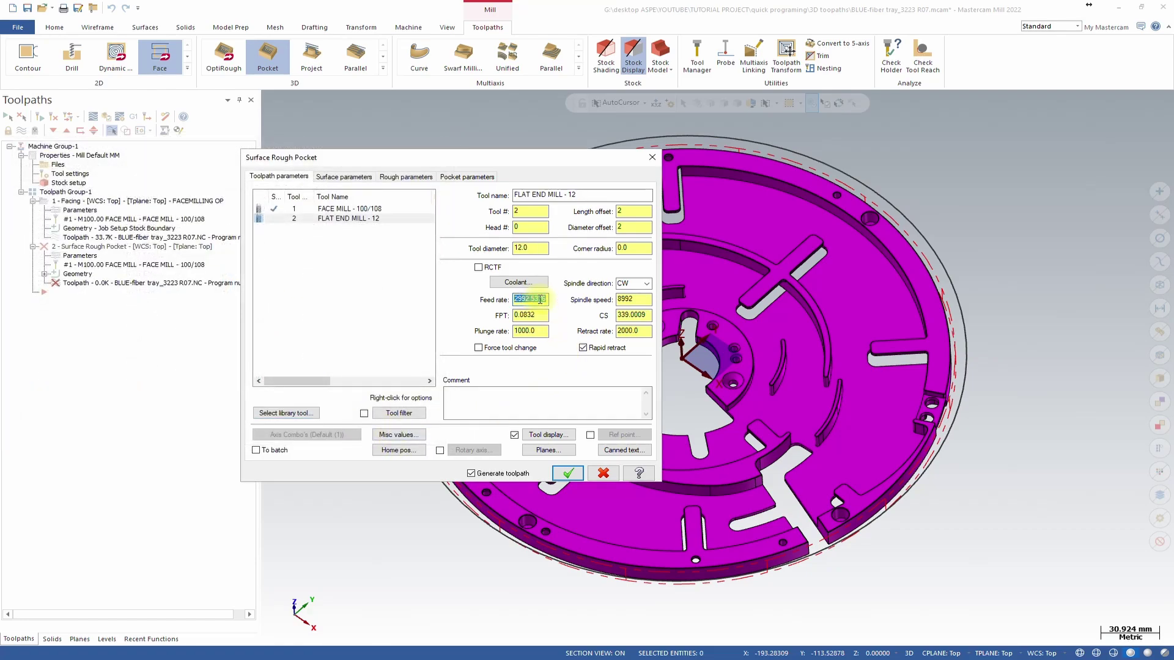
{"action": "double_click", "coordinate": [623, 299]}
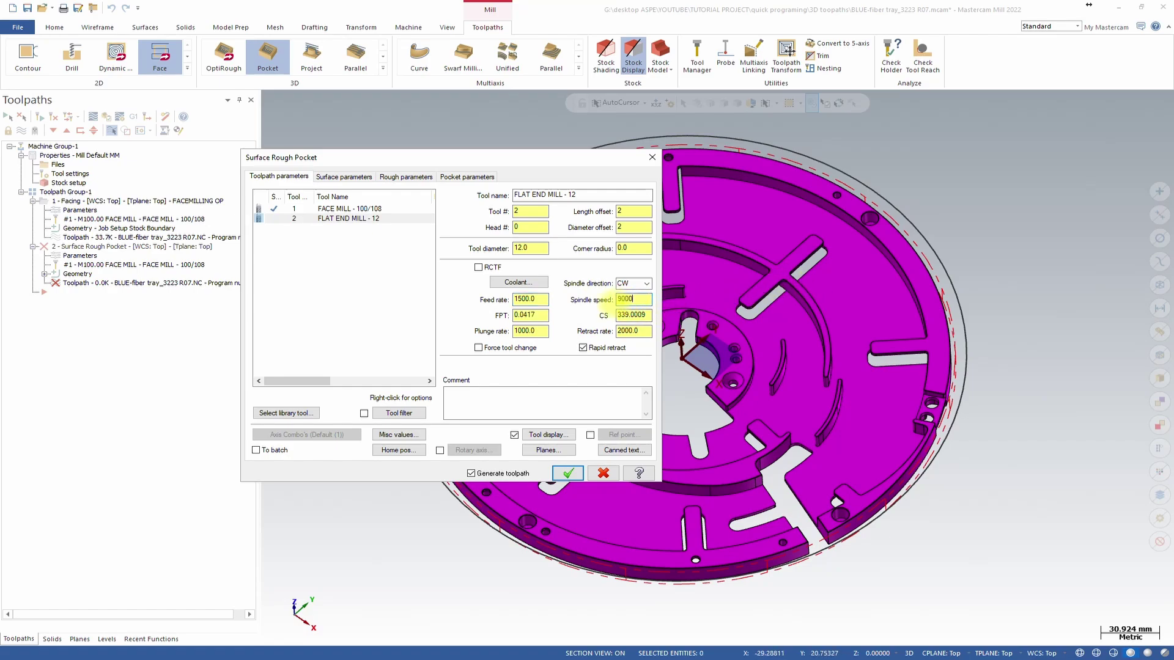
{"action": "type", "text": "9000"}
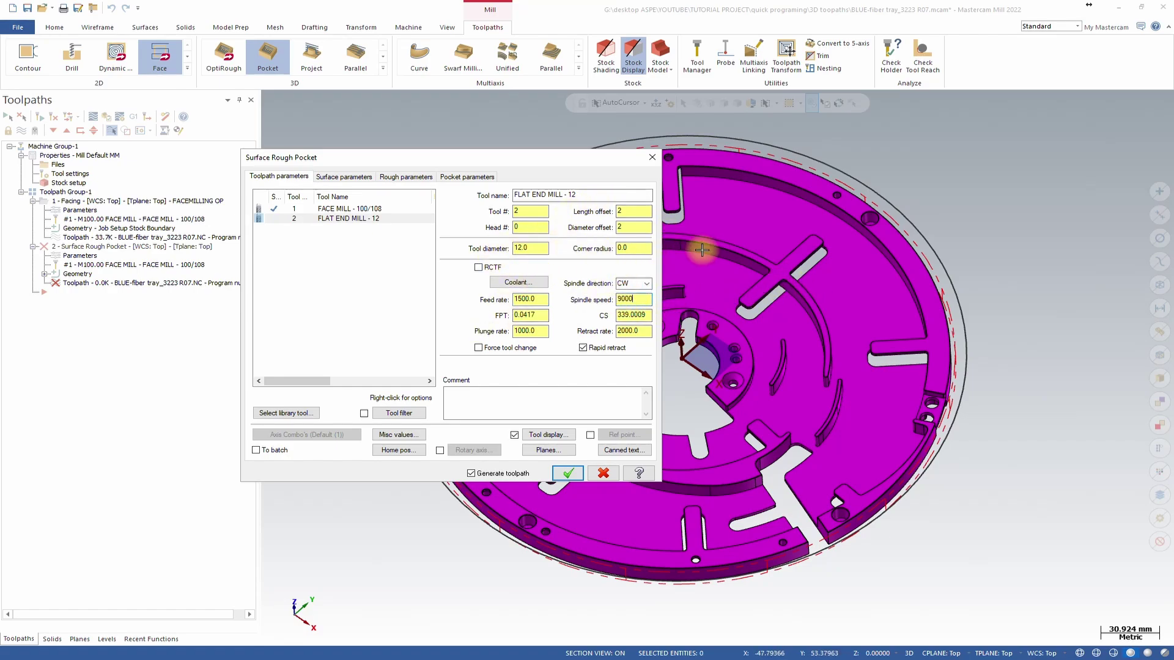
{"action": "left_click", "coordinate": [343, 177]}
{"action": "left_click", "coordinate": [288, 178]}
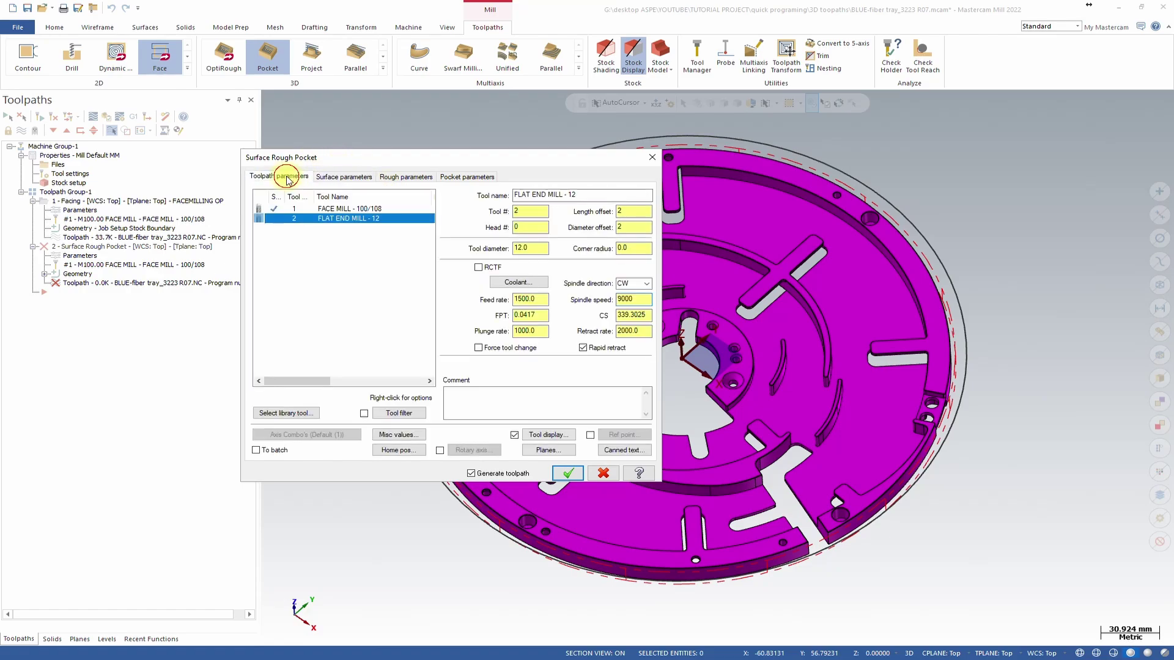
- Accept the Top planes for the rough pocket toolpath and turn on flood coolant
{"action": "left_click", "coordinate": [557, 456]}
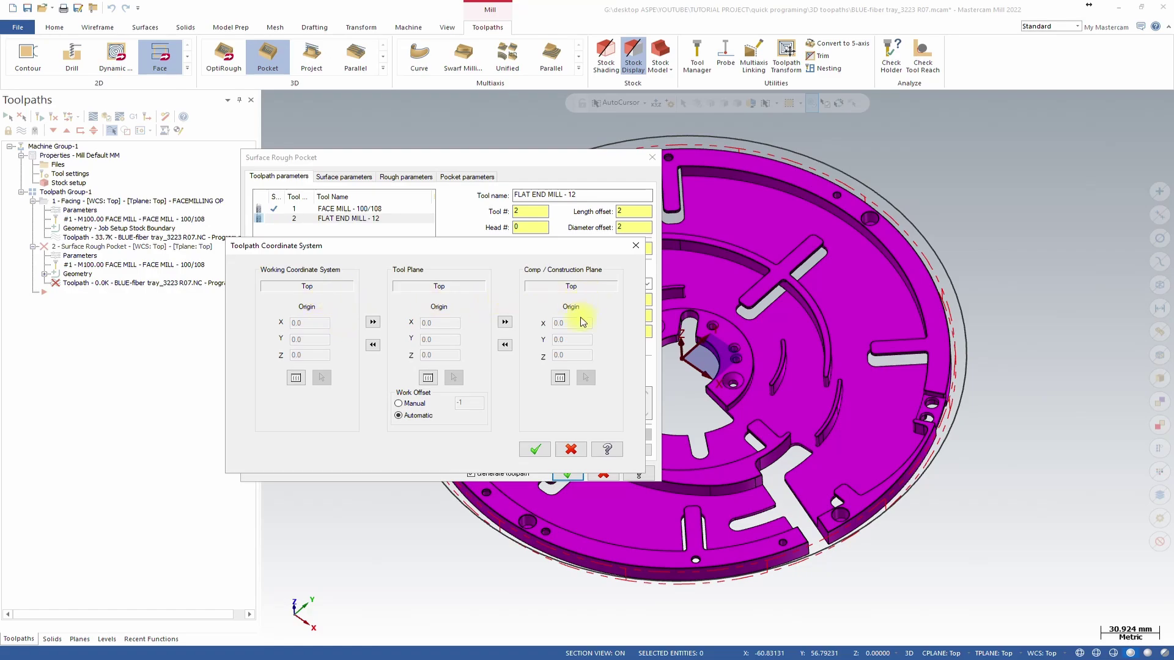
{"action": "left_click", "coordinate": [535, 449]}
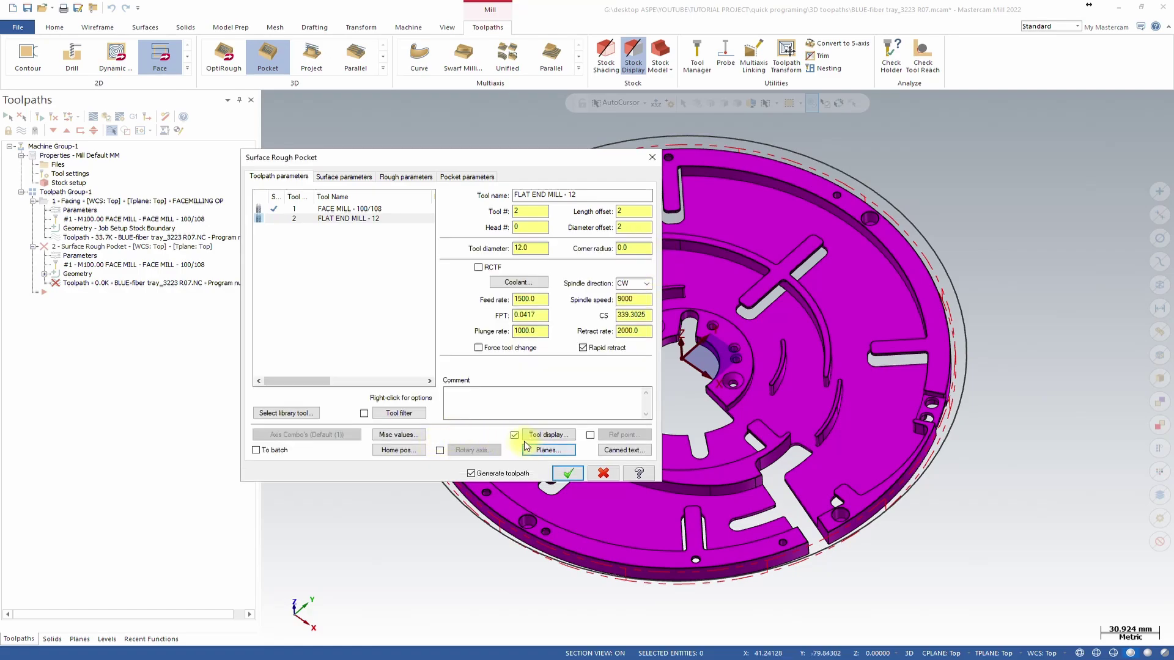
{"action": "left_click", "coordinate": [532, 285]}
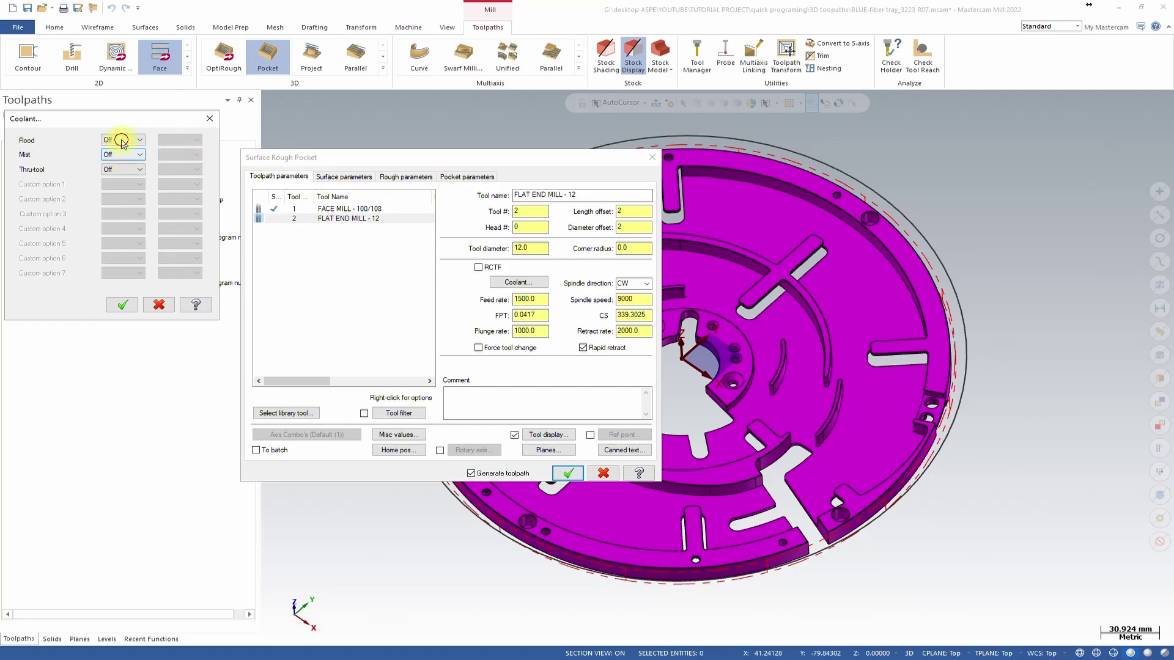
{"action": "left_click", "coordinate": [121, 141]}
{"action": "left_click", "coordinate": [123, 156]}
{"action": "left_click", "coordinate": [122, 308]}
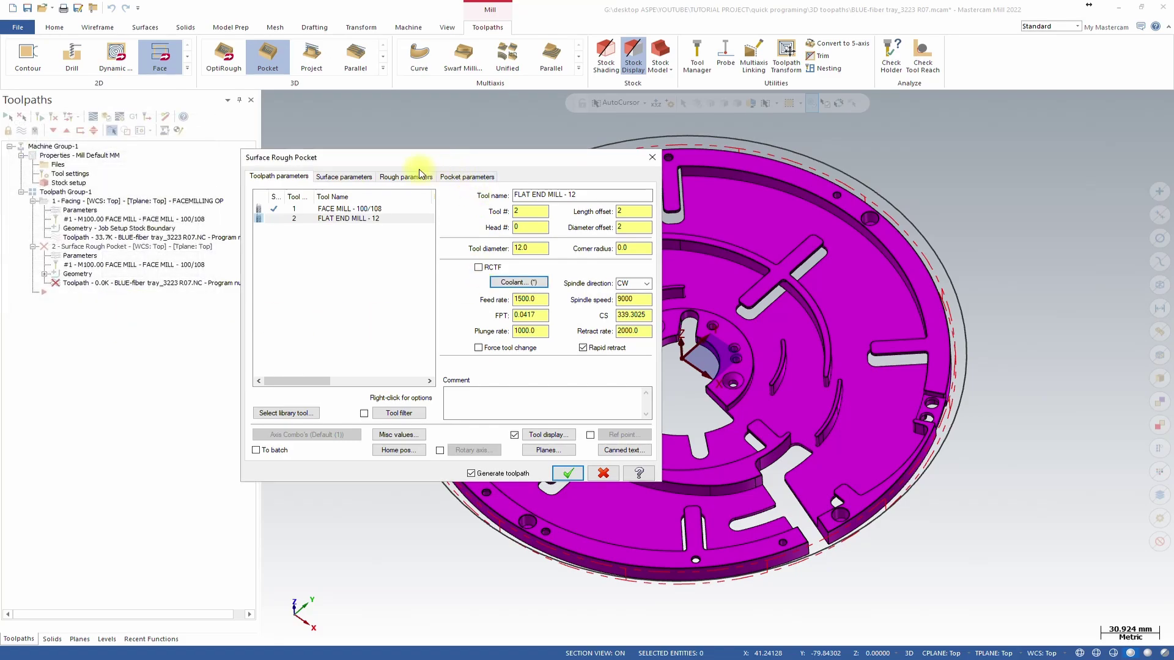
- Set the clearance to 5 mm, disable the retract height, leave 0.2 mm stock on drive and compensate the tool outside the containment
{"action": "left_click", "coordinate": [343, 177]}
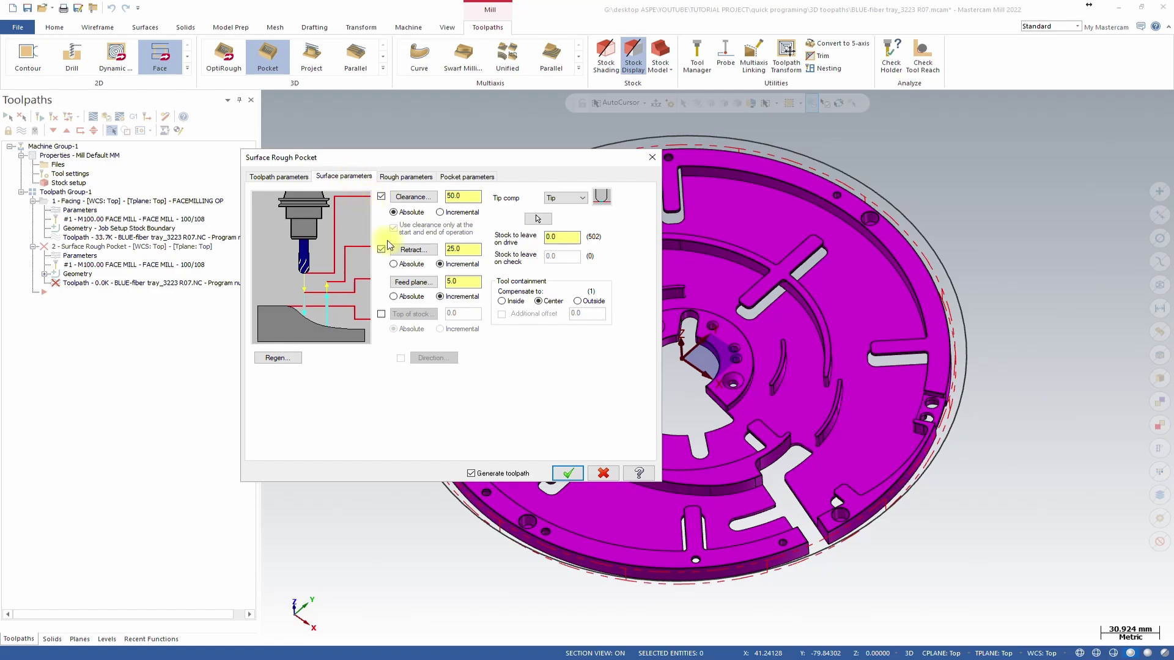
{"action": "double_click", "coordinate": [467, 198]}
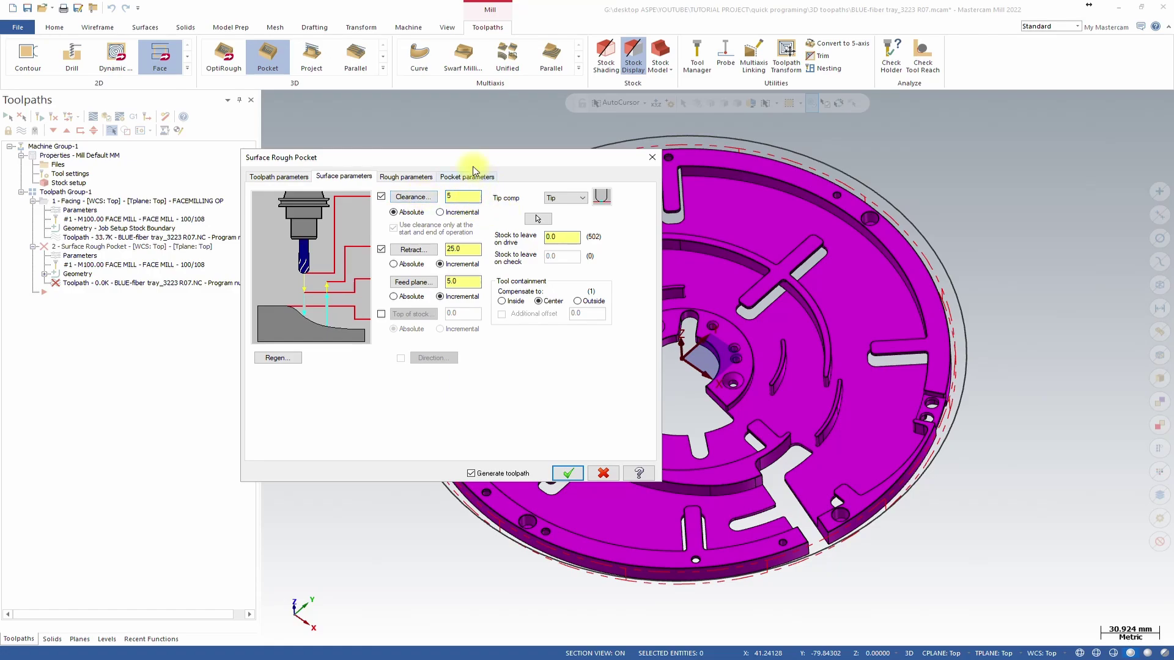
{"action": "left_click", "coordinate": [380, 249]}
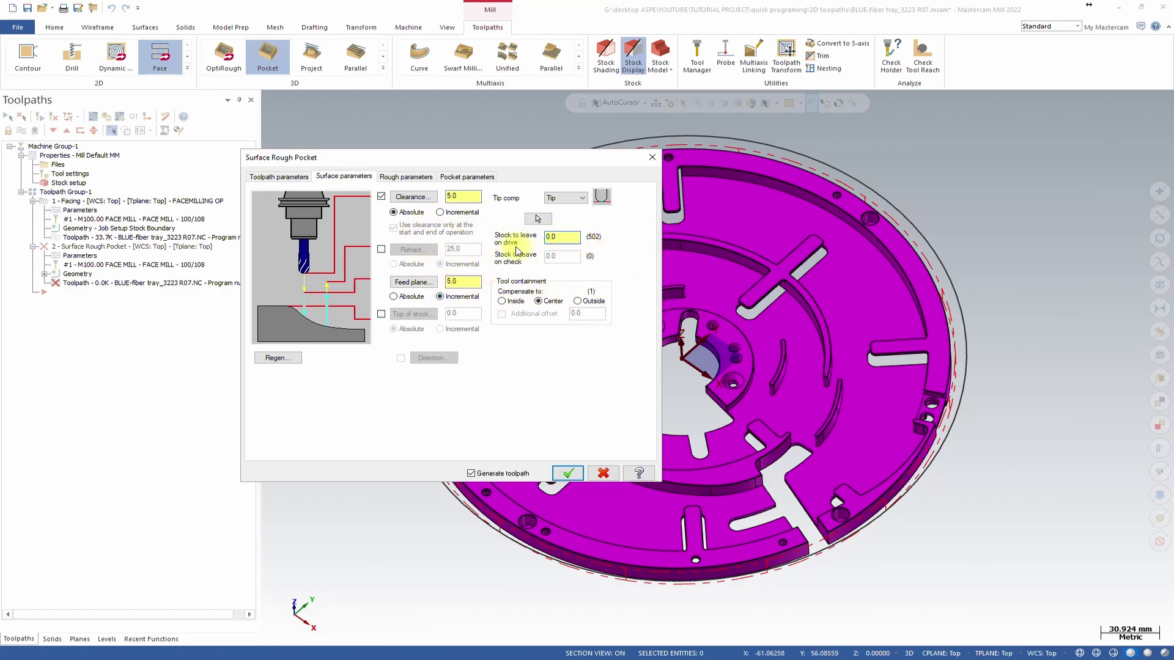
{"action": "double_click", "coordinate": [576, 238]}
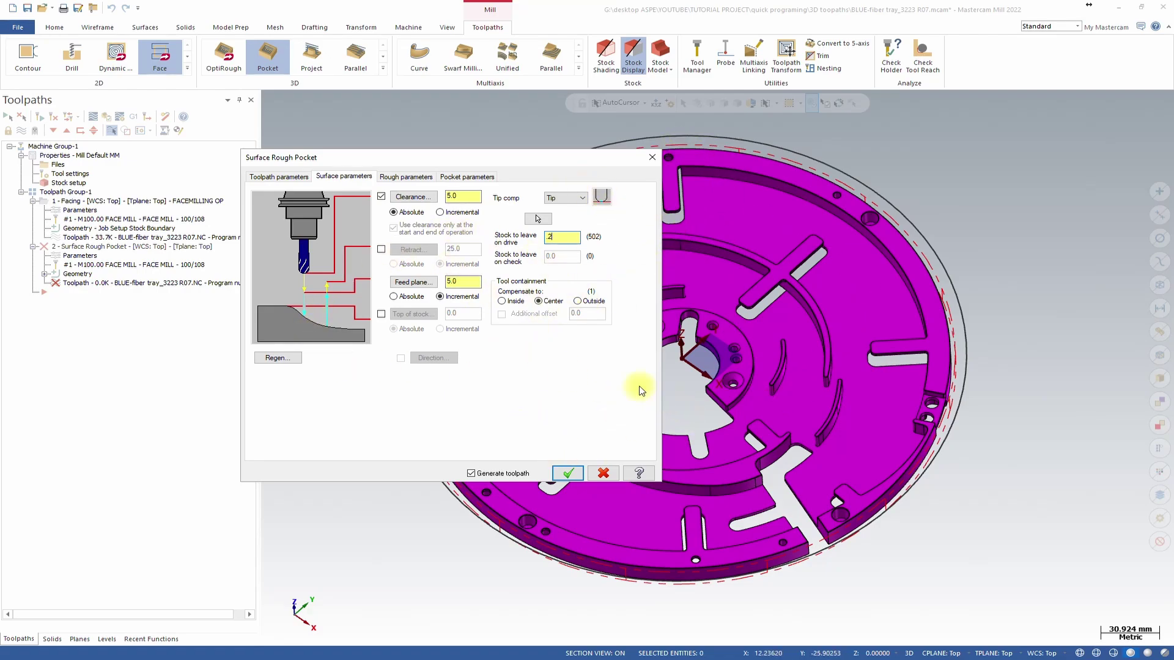
{"action": "left_click", "coordinate": [577, 301]}
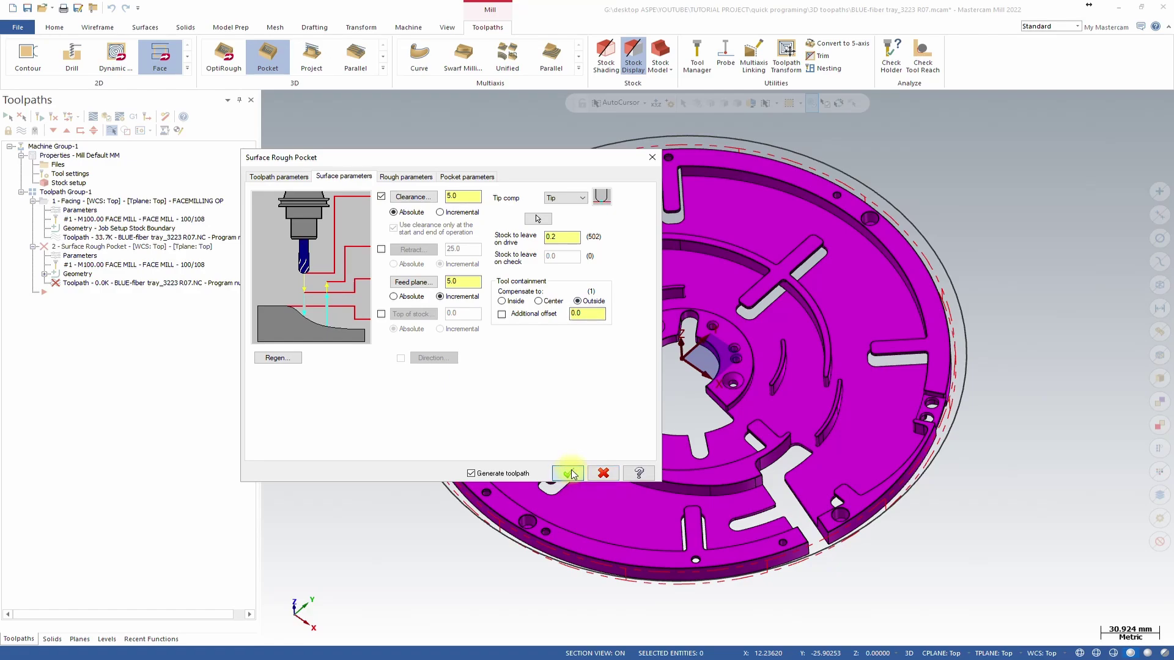
- Set the rough pocket's maximum stepdown to 20 mm and switch its cut depths to absolute
{"action": "left_click", "coordinate": [406, 176]}
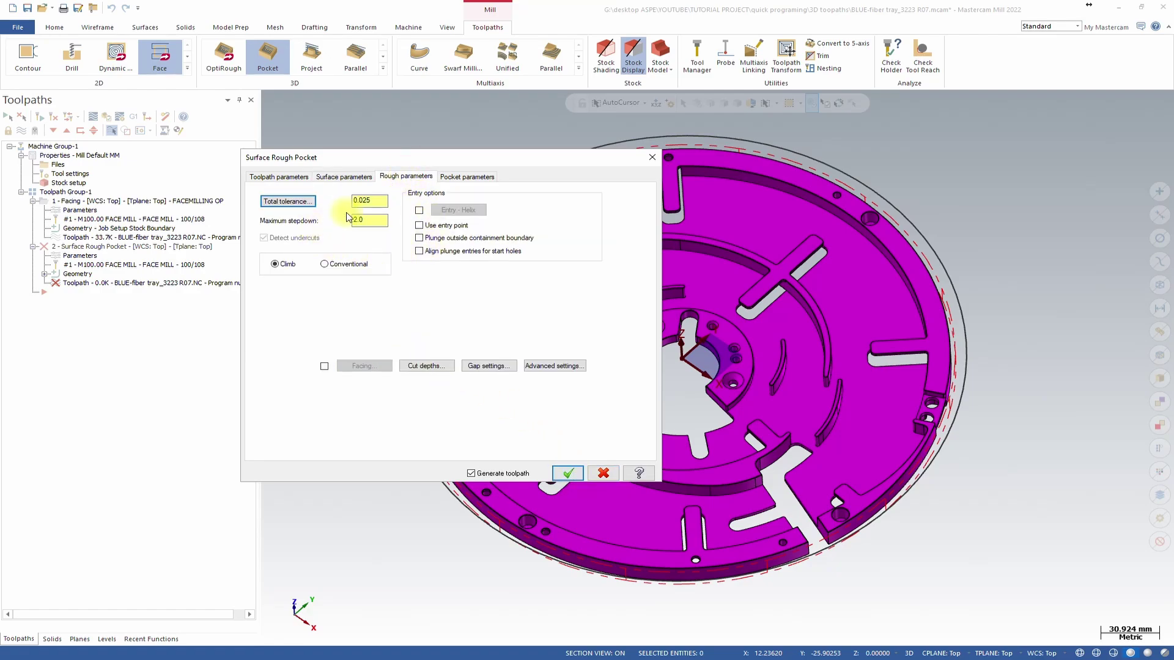
{"action": "double_click", "coordinate": [371, 219]}
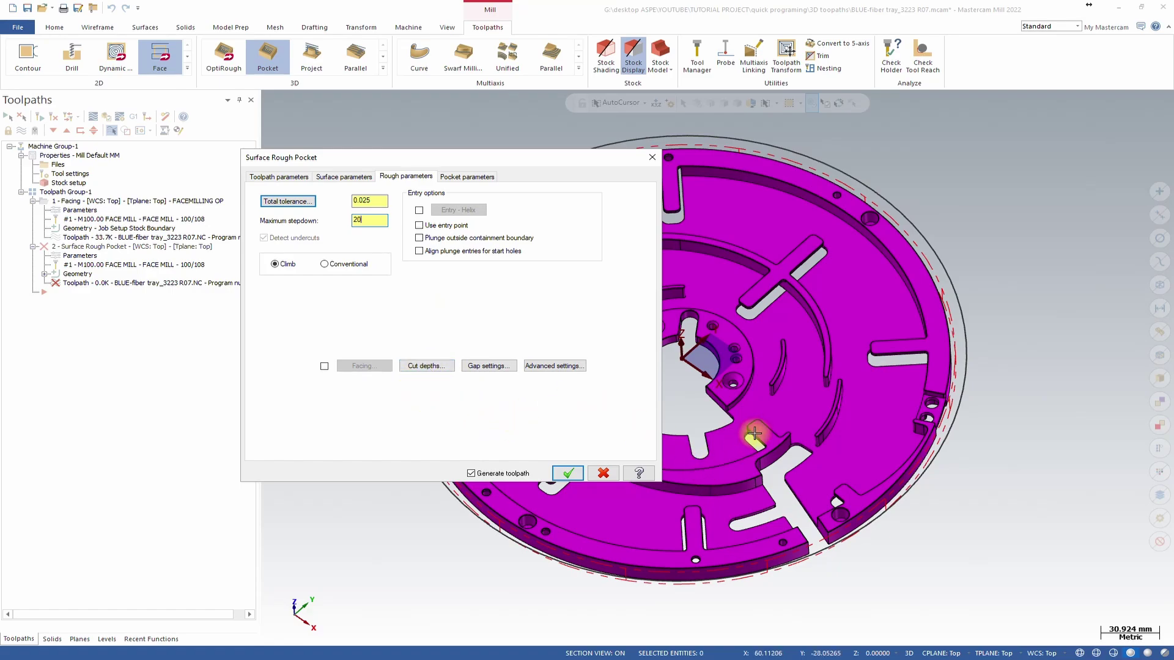
{"action": "scroll", "coordinate": [683, 399], "scroll_direction": "down", "scroll_amount": 1}
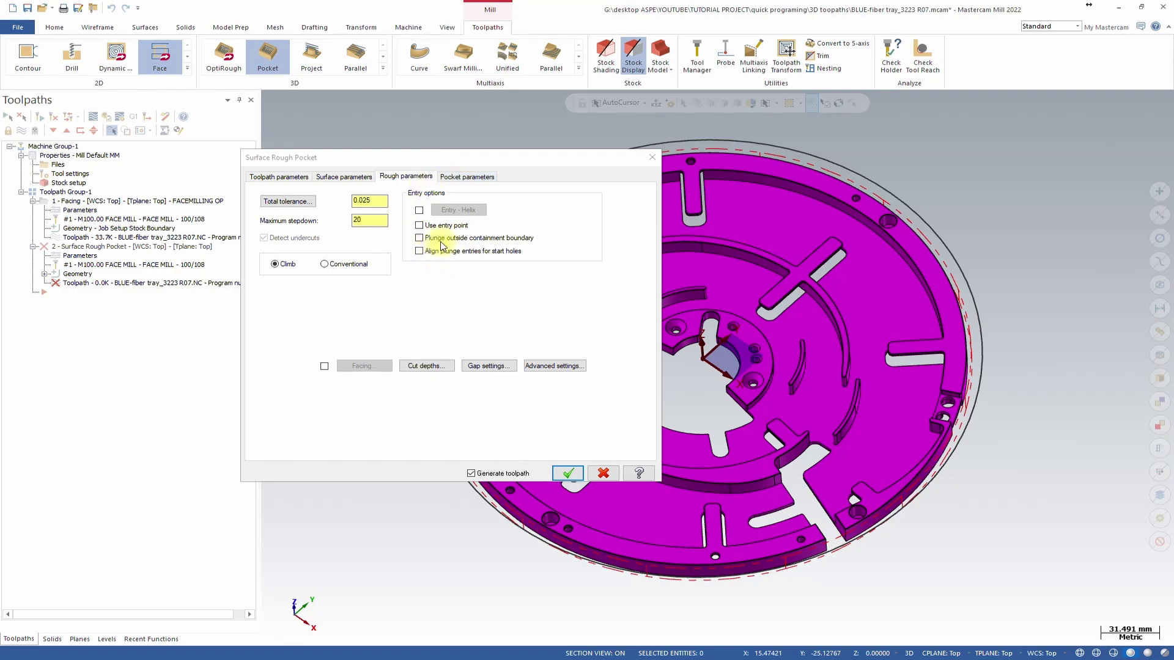
{"action": "left_click", "coordinate": [426, 366]}
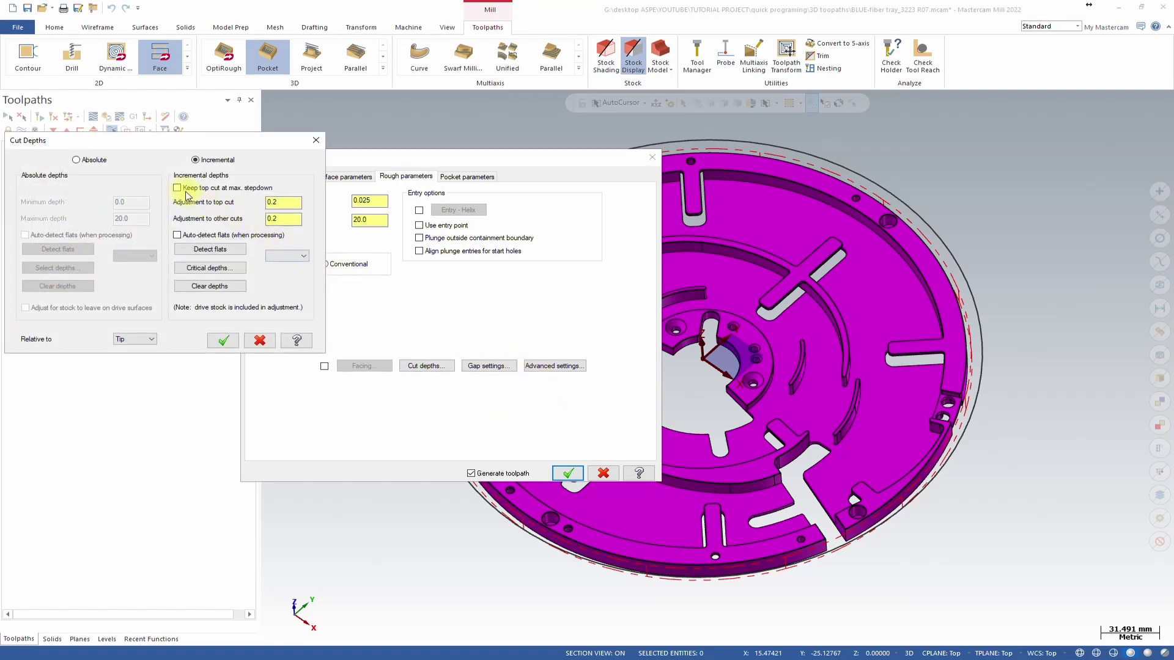
{"action": "left_click", "coordinate": [75, 159]}
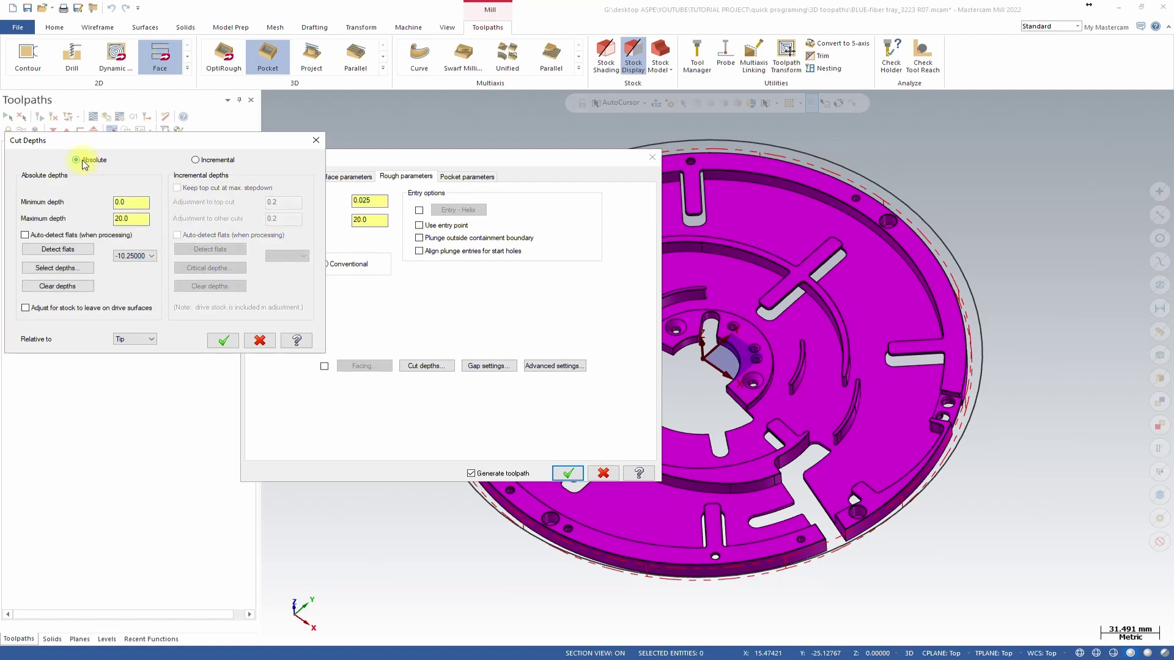
- Reset the cut depths, picking the inner boss's top corner as minimum depth and the curved slot's upper edge on the tray floor as maximum
{"action": "left_click", "coordinate": [76, 270]}
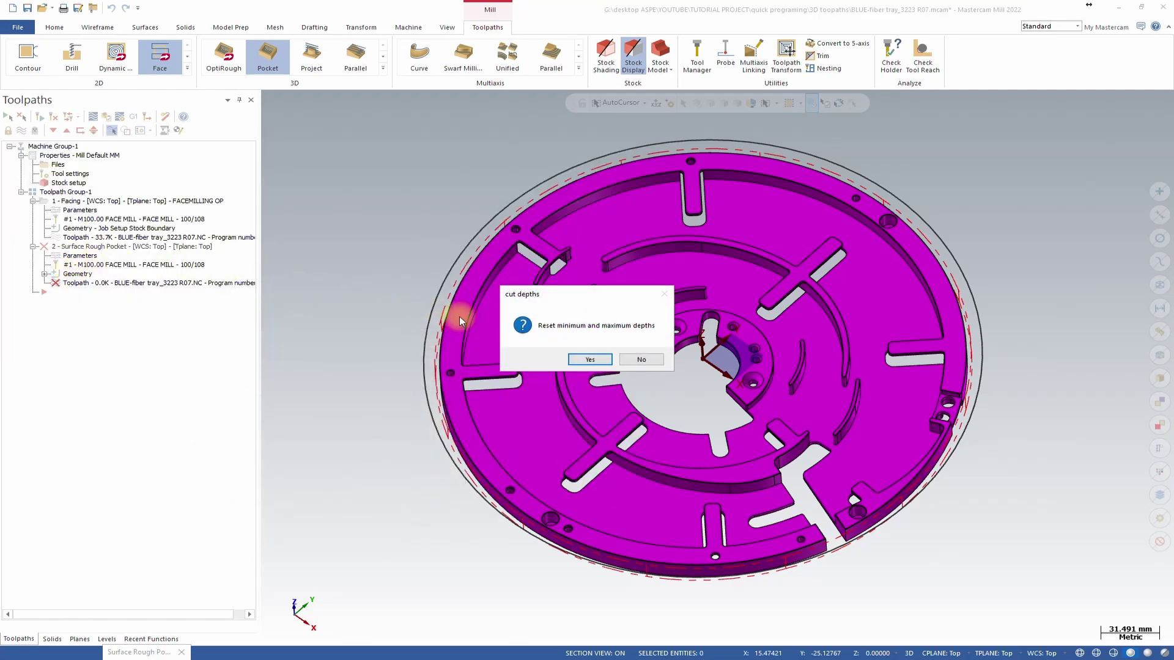
{"action": "left_click", "coordinate": [593, 360]}
{"action": "scroll", "coordinate": [743, 395], "scroll_direction": "up", "scroll_amount": 10}
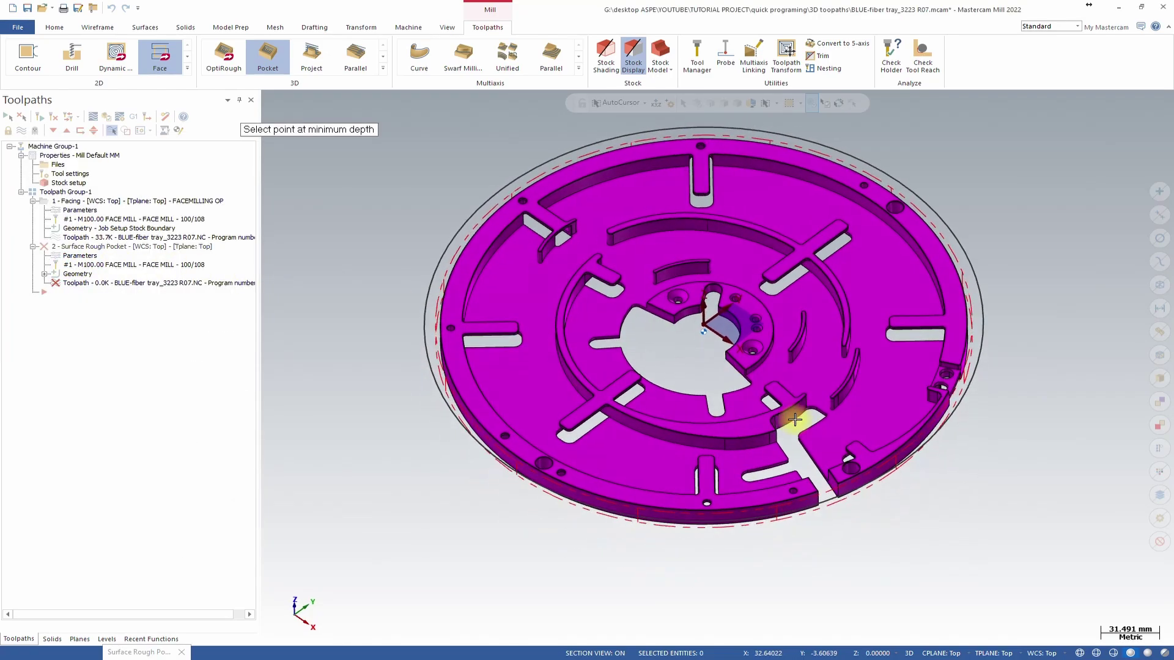
{"action": "scroll", "coordinate": [761, 372], "scroll_direction": "up", "scroll_amount": 5}
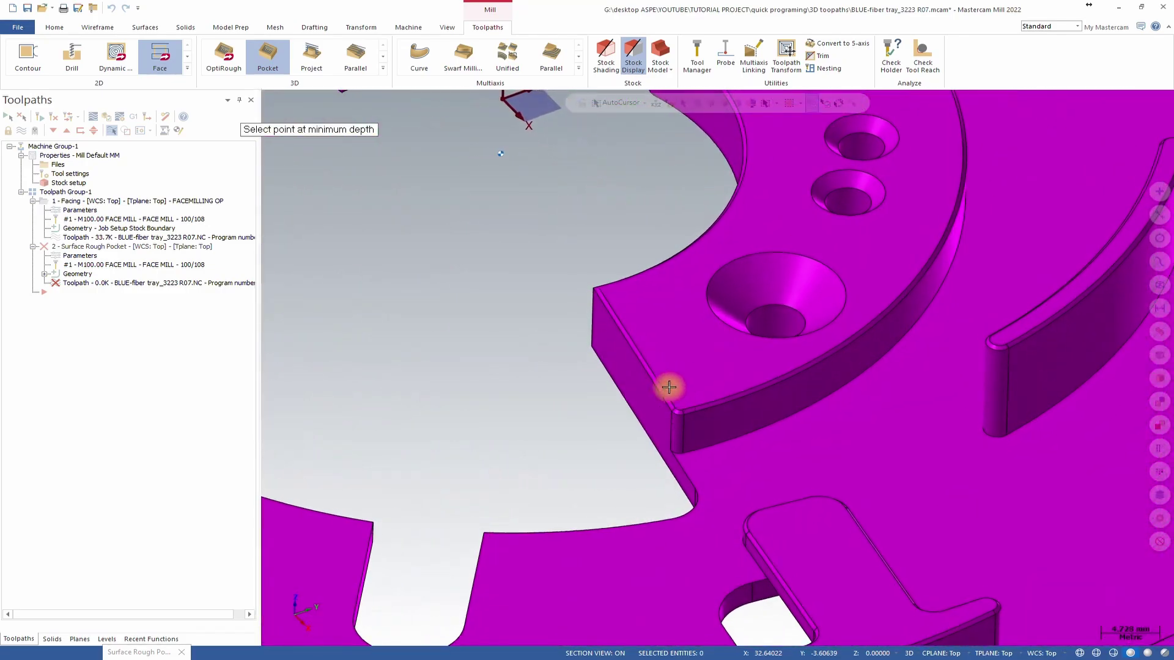
{"action": "left_click", "coordinate": [682, 399]}
{"action": "scroll", "coordinate": [692, 401], "scroll_direction": "down", "scroll_amount": 10}
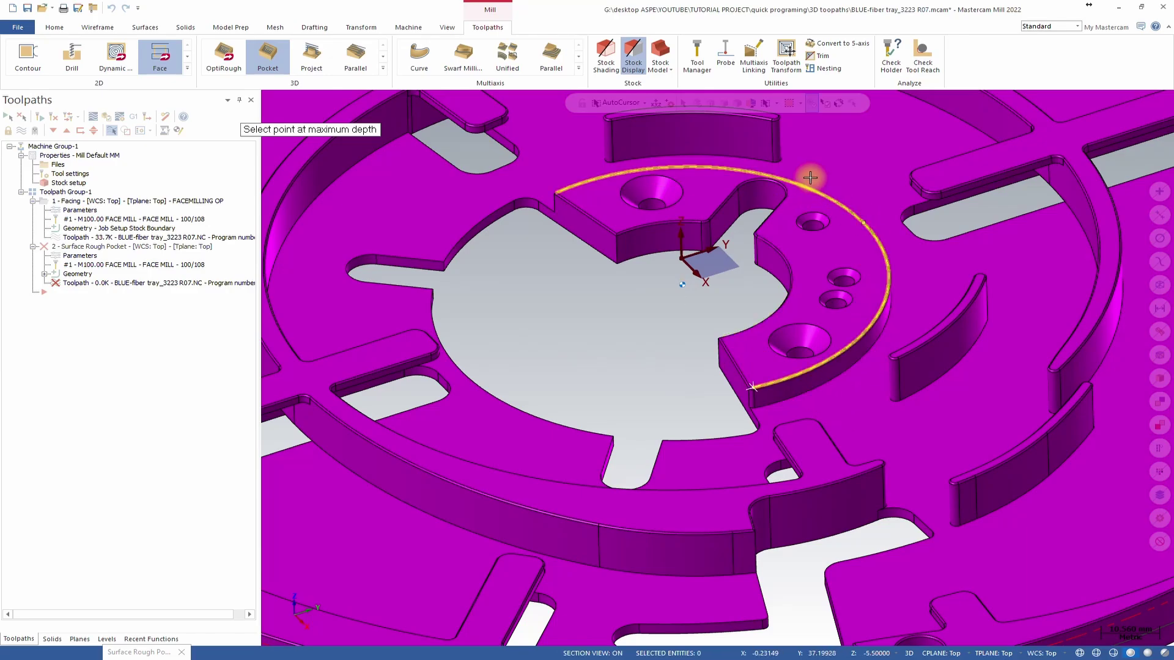
{"action": "scroll", "coordinate": [838, 295], "scroll_direction": "down", "scroll_amount": 1}
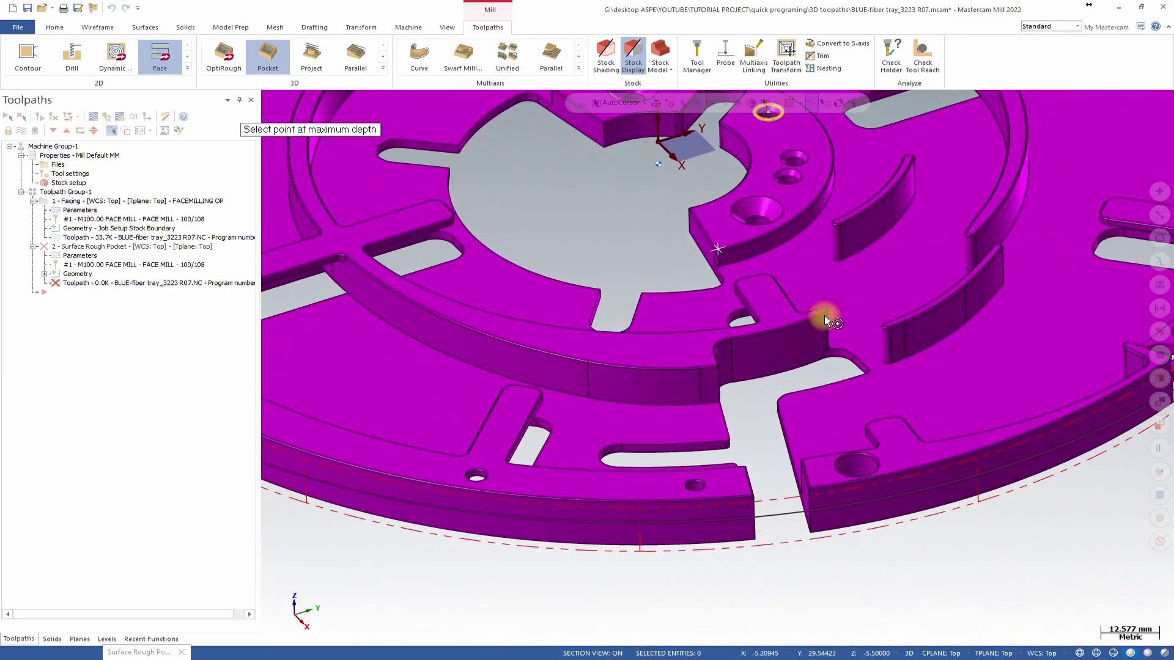
{"action": "scroll", "coordinate": [684, 350], "scroll_direction": "up", "scroll_amount": 6}
{"action": "scroll", "coordinate": [587, 416], "scroll_direction": "up", "scroll_amount": 2}
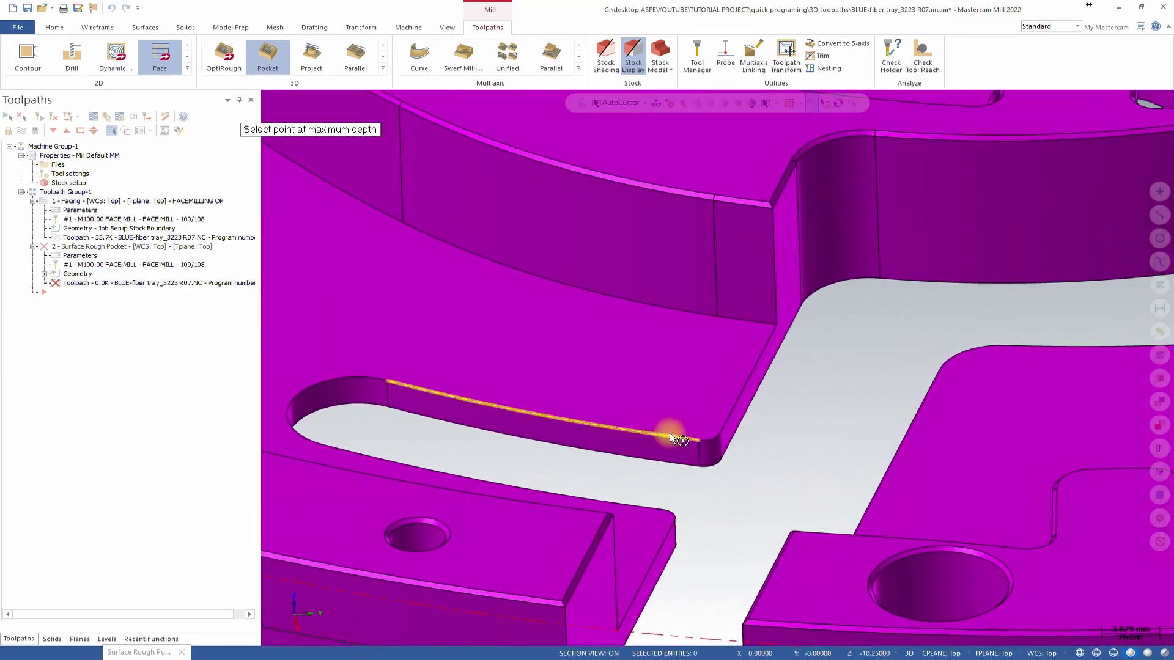
{"action": "left_click", "coordinate": [701, 441]}
- Pick the lower edge of the outer rim beside the radial gap as a critical depth and finish the depth selection
{"action": "key", "text": "alt+5"}
{"action": "scroll", "coordinate": [817, 409], "scroll_direction": "down", "scroll_amount": 7}
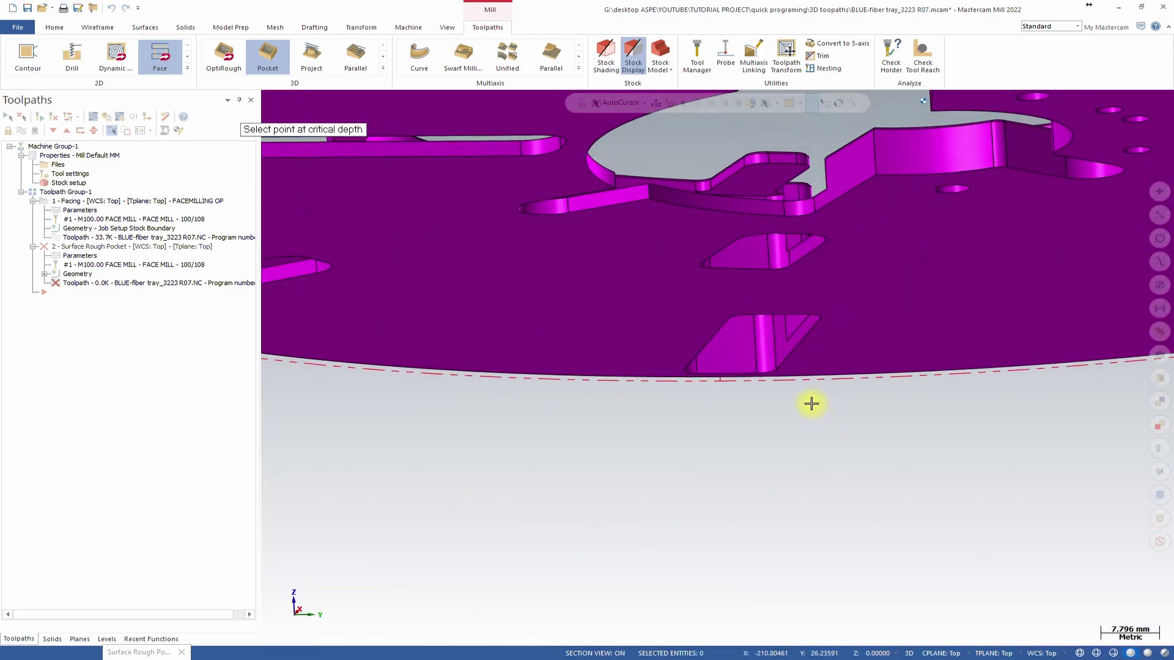
{"action": "middle_click_drag", "start_coordinate": [761, 387], "coordinate": [904, 251]}
{"action": "scroll", "coordinate": [734, 372], "scroll_direction": "up", "scroll_amount": 5}
{"action": "scroll", "coordinate": [904, 251], "scroll_direction": "down", "scroll_amount": 5}
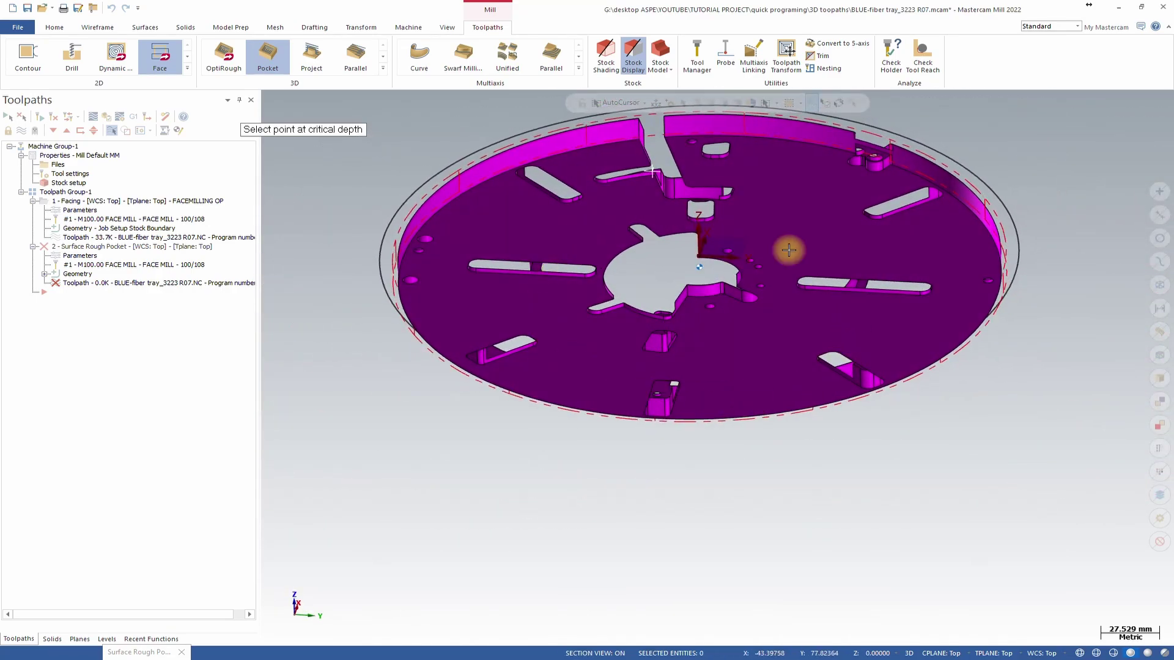
{"action": "middle_click_drag", "start_coordinate": [812, 269], "coordinate": [686, 306]}
{"action": "scroll", "coordinate": [685, 306], "scroll_direction": "up", "scroll_amount": 2}
{"action": "scroll", "coordinate": [685, 306], "scroll_direction": "up", "scroll_amount": 8}
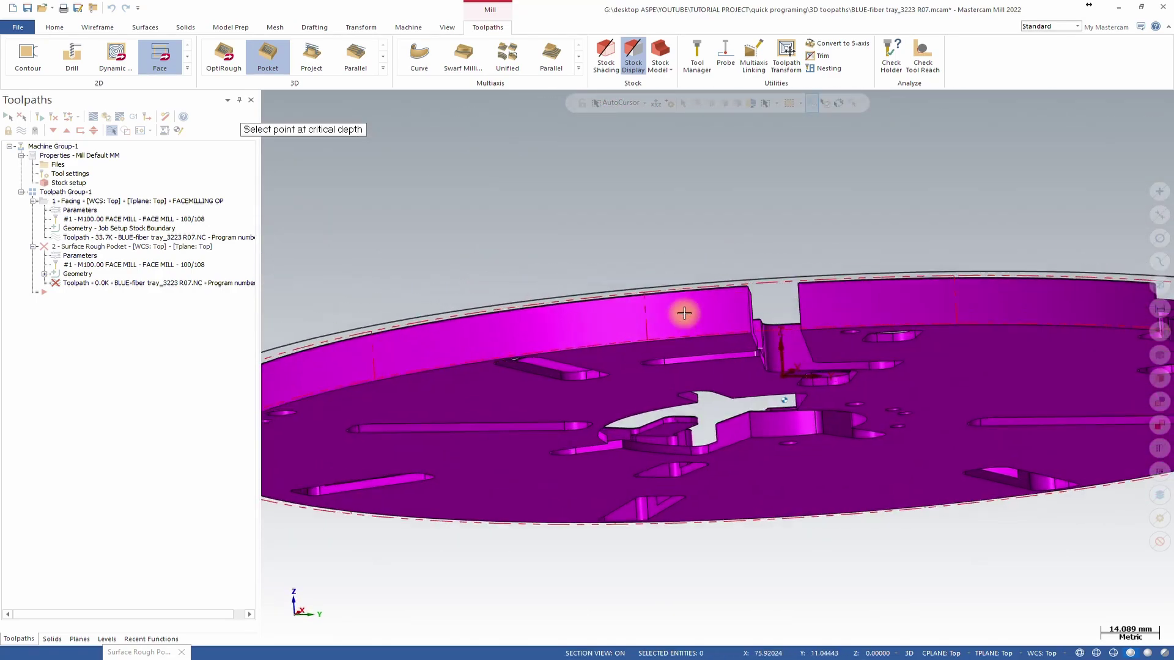
{"action": "scroll", "coordinate": [709, 303], "scroll_direction": "up", "scroll_amount": 2}
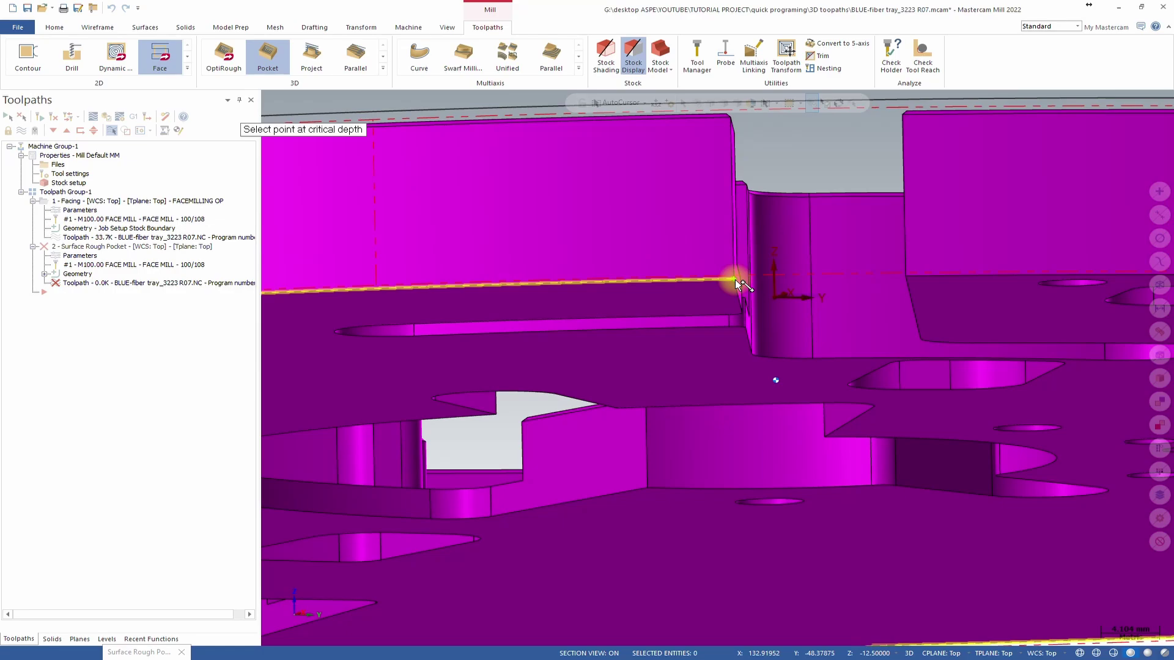
{"action": "left_click", "coordinate": [734, 279]}
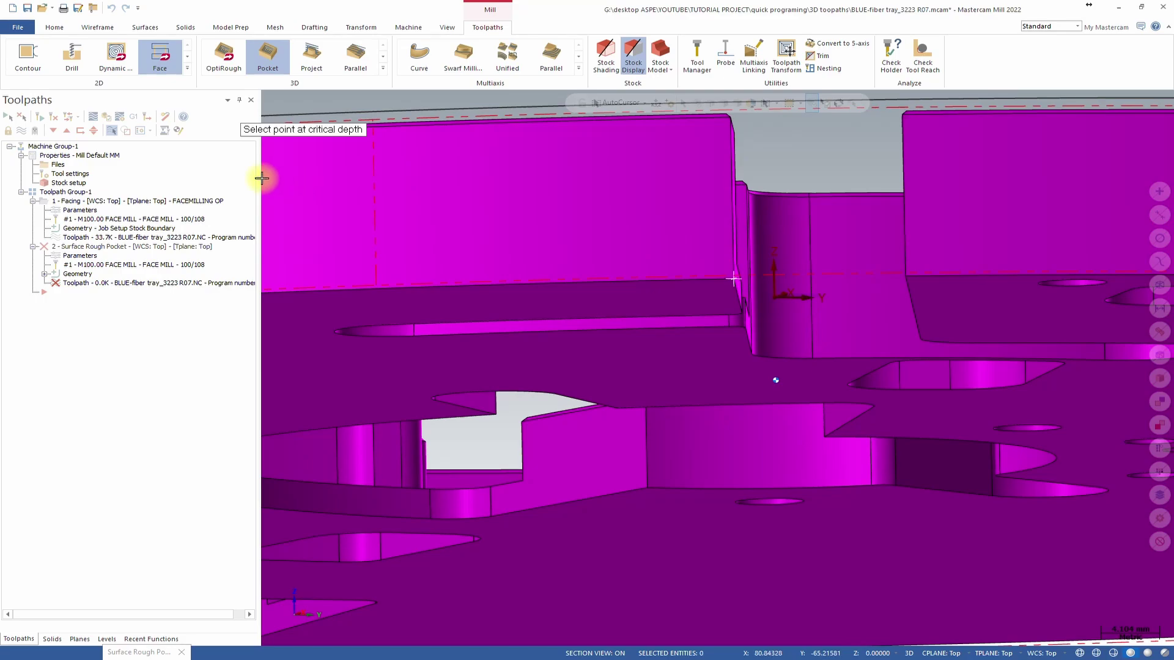
{"action": "middle_click_drag", "start_coordinate": [294, 170], "coordinate": [405, 203]}
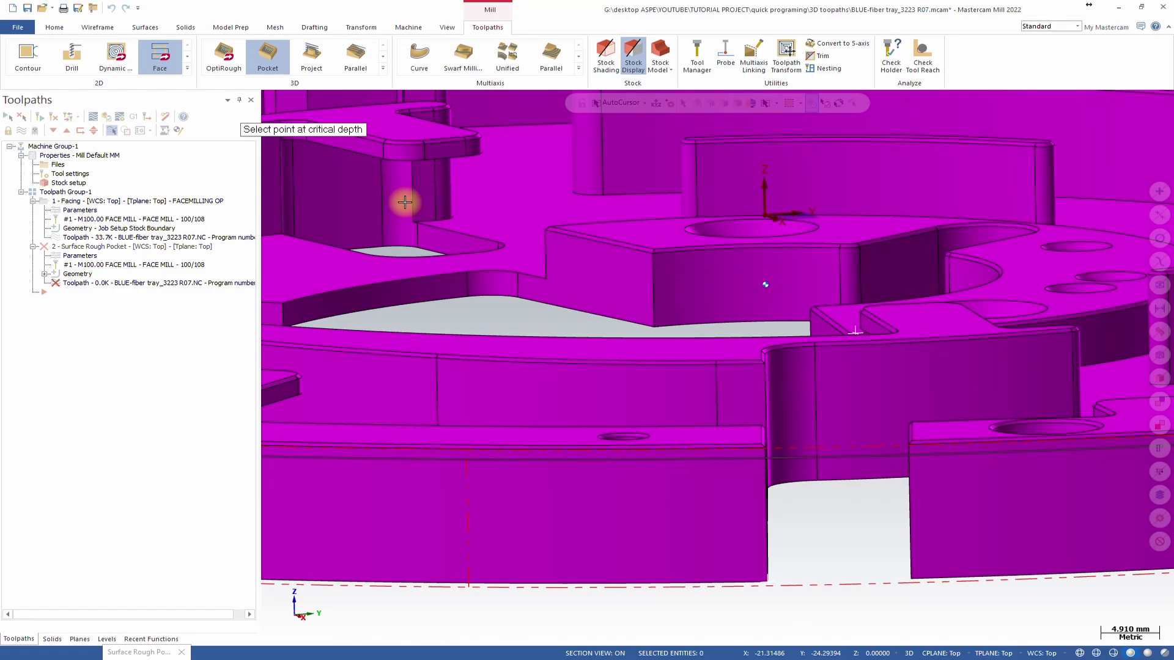
{"action": "left_click", "coordinate": [405, 202]}
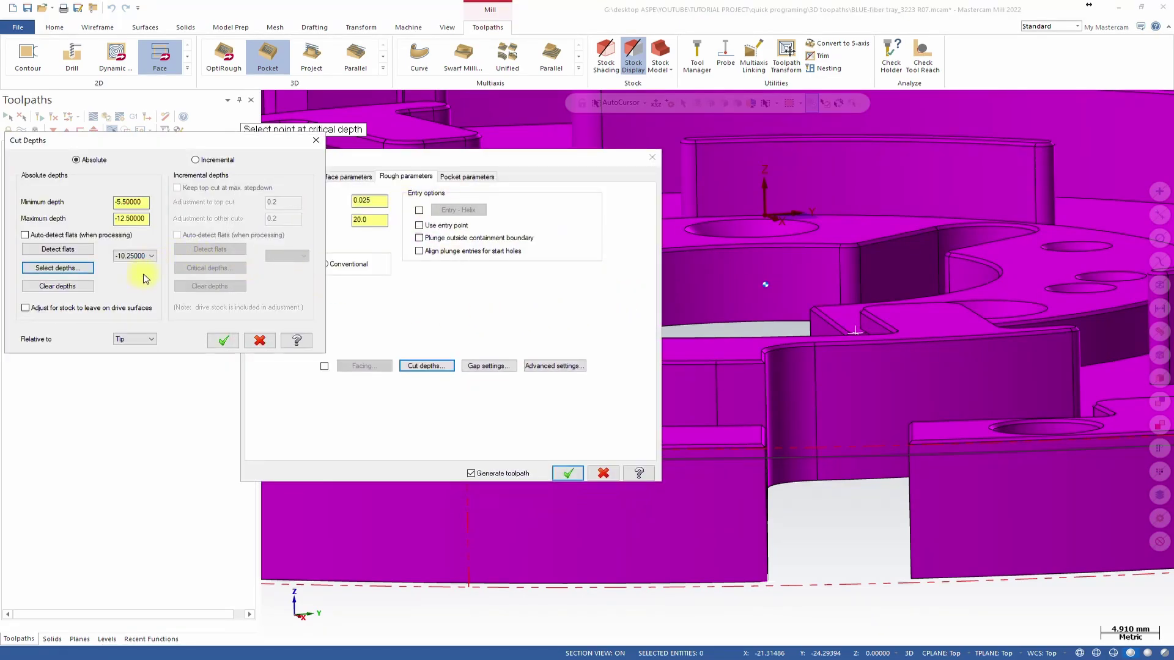
- Set the maximum cut depth to -12.6 and accept the cut depths
{"action": "left_click", "coordinate": [128, 219]}
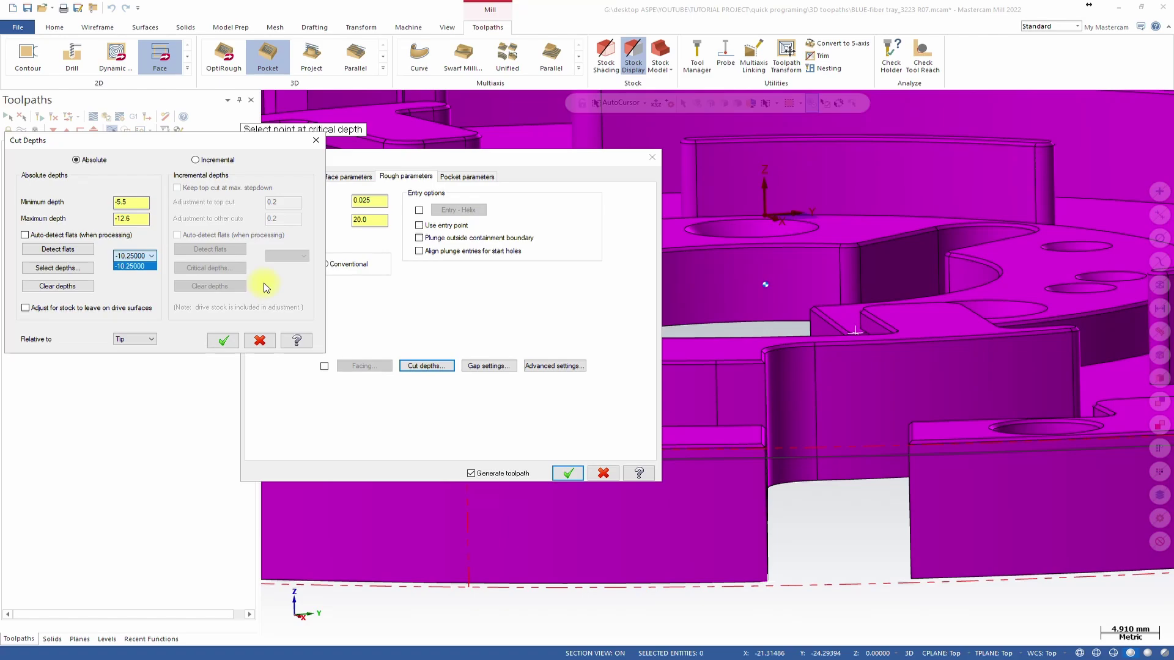
{"action": "left_click", "coordinate": [223, 340]}
{"action": "left_click", "coordinate": [222, 342]}
{"action": "left_click", "coordinate": [221, 341]}
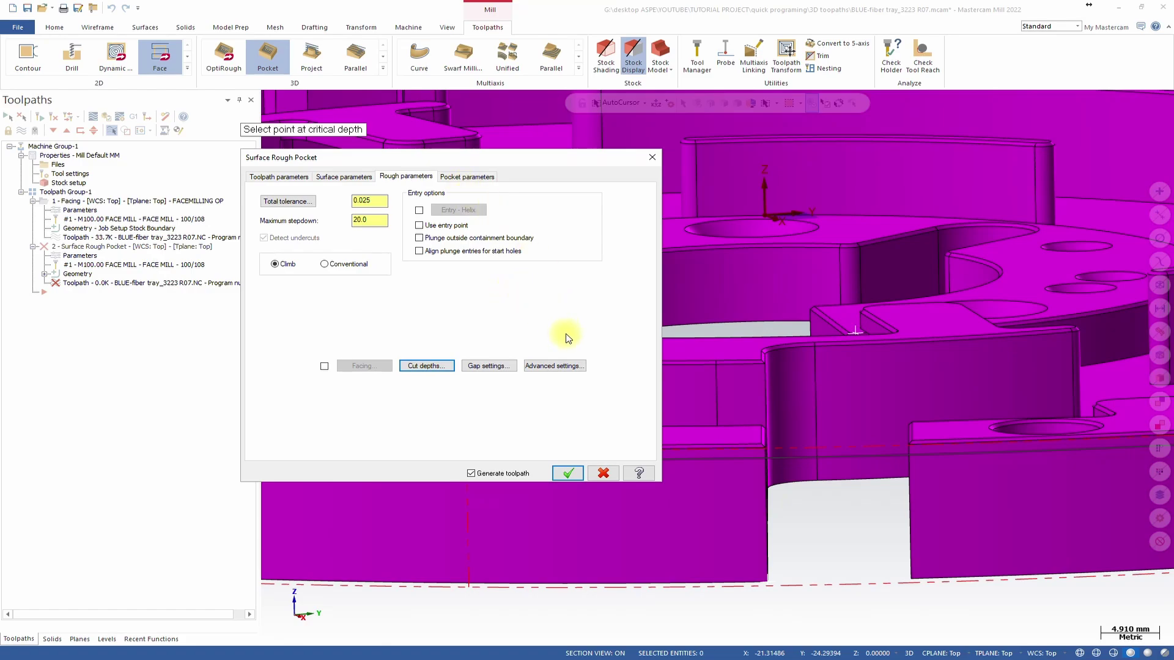
- Set the High Speed pocket's stepover to 60% and its finish pass spacing to 0.3, and generate the toolpath
{"action": "left_click", "coordinate": [466, 179]}
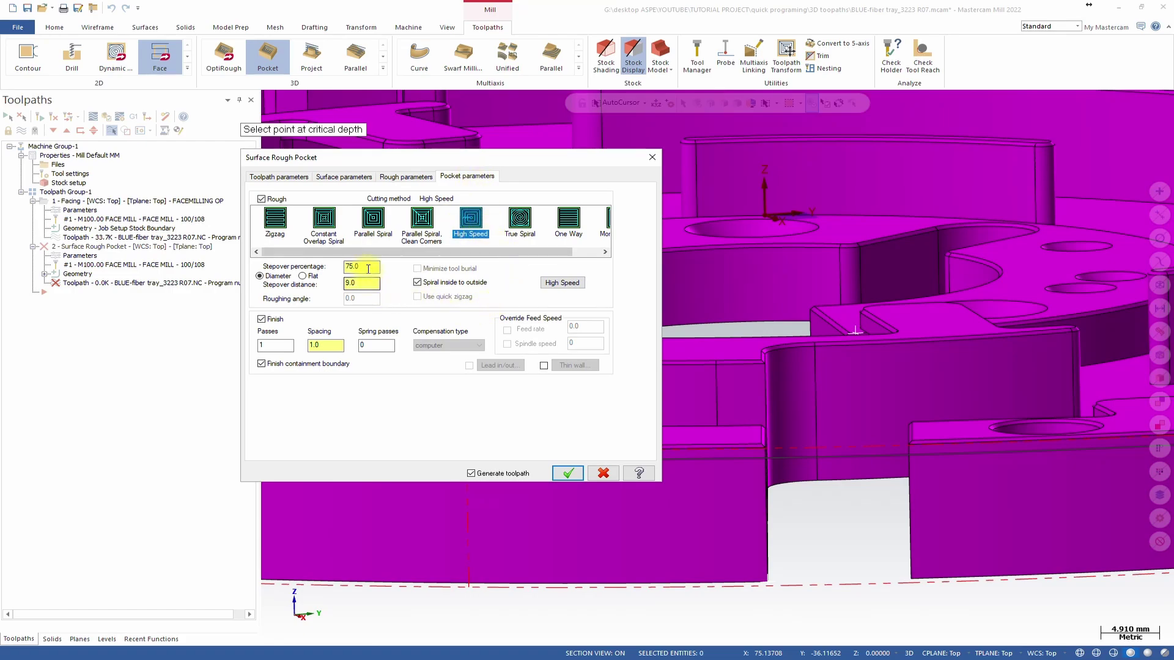
{"action": "left_click_drag", "start_coordinate": [368, 267], "coordinate": [296, 267]}
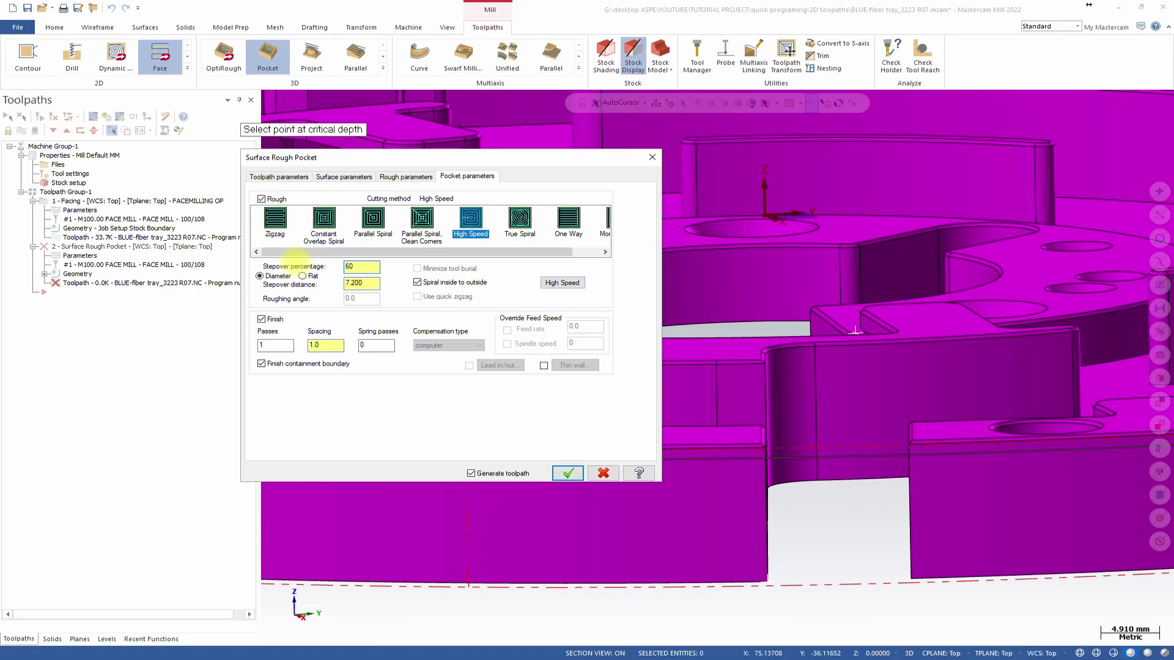
{"action": "left_click", "coordinate": [327, 346]}
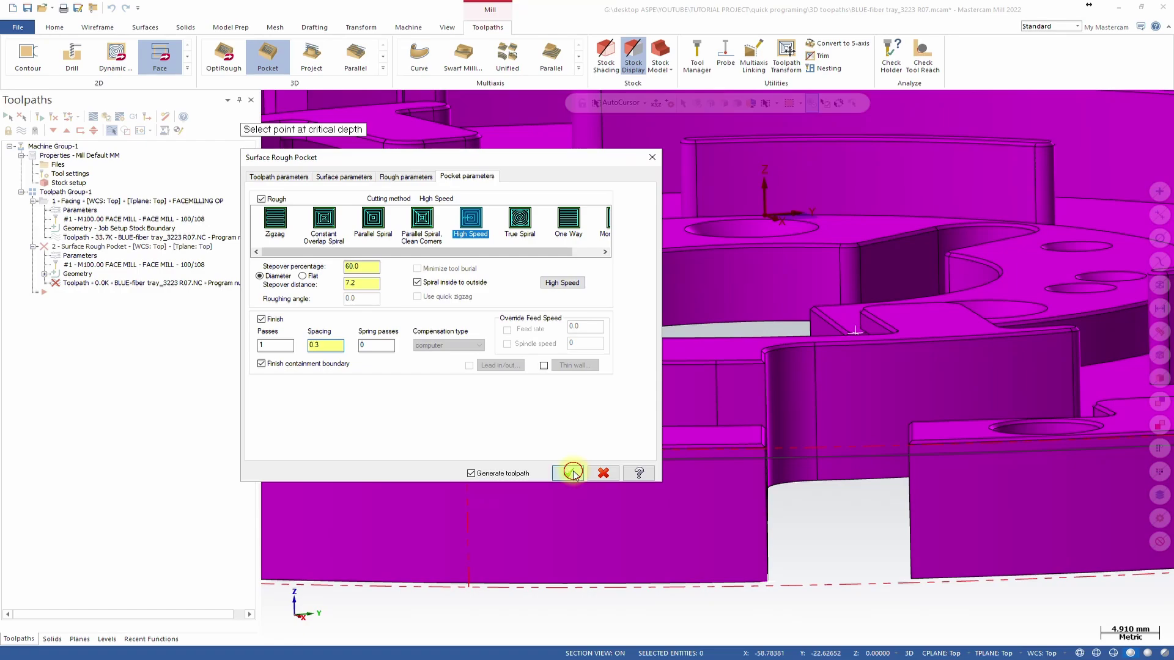
{"action": "left_click", "coordinate": [573, 473]}
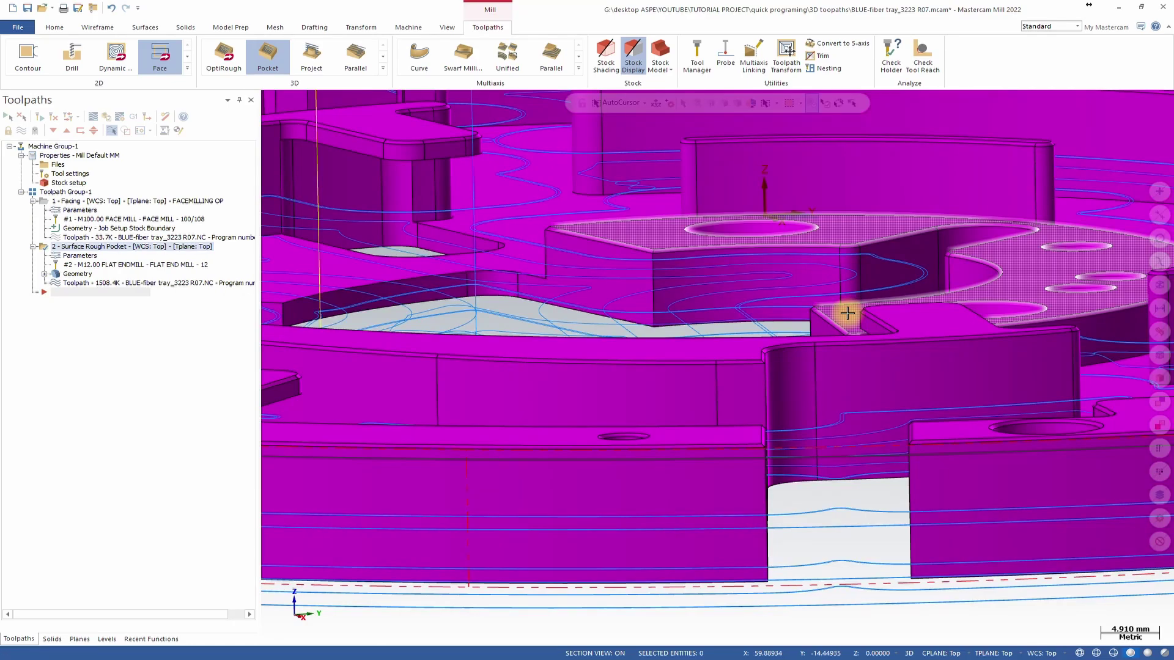
- Examine the generated rough pocket toolpath around the central opening, the ribs and the gap in the outer rim
{"action": "middle_click_drag", "start_coordinate": [847, 313], "coordinate": [802, 270]}
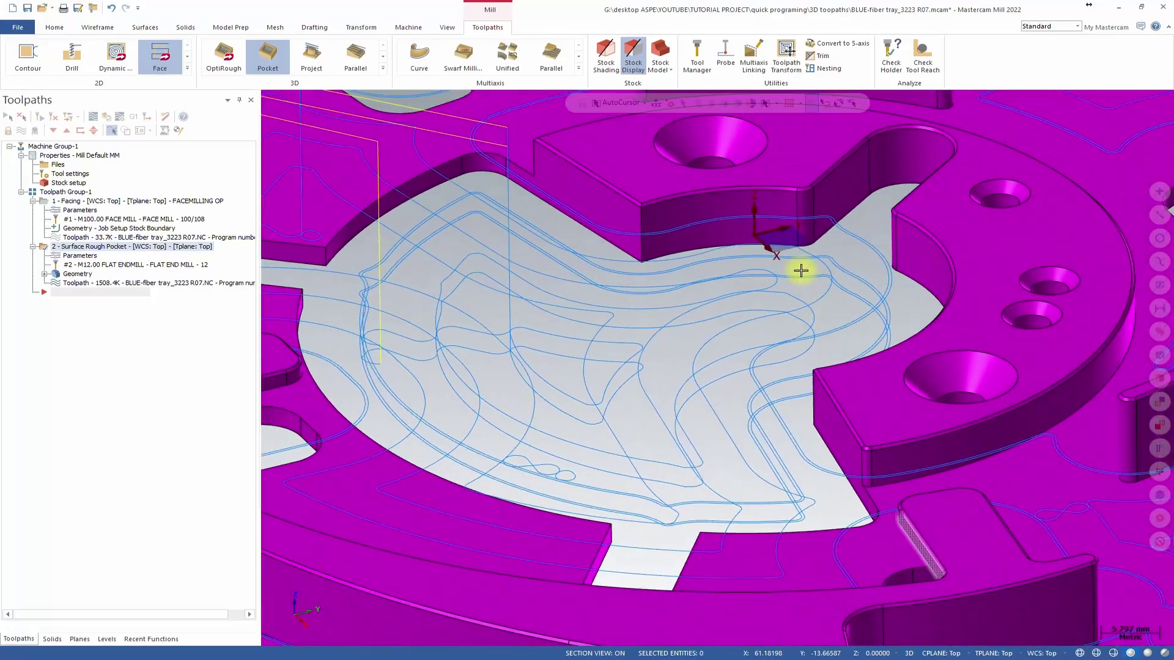
{"action": "scroll", "coordinate": [743, 230], "scroll_direction": "down", "scroll_amount": 3}
{"action": "middle_click_drag", "start_coordinate": [744, 230], "coordinate": [690, 276]}
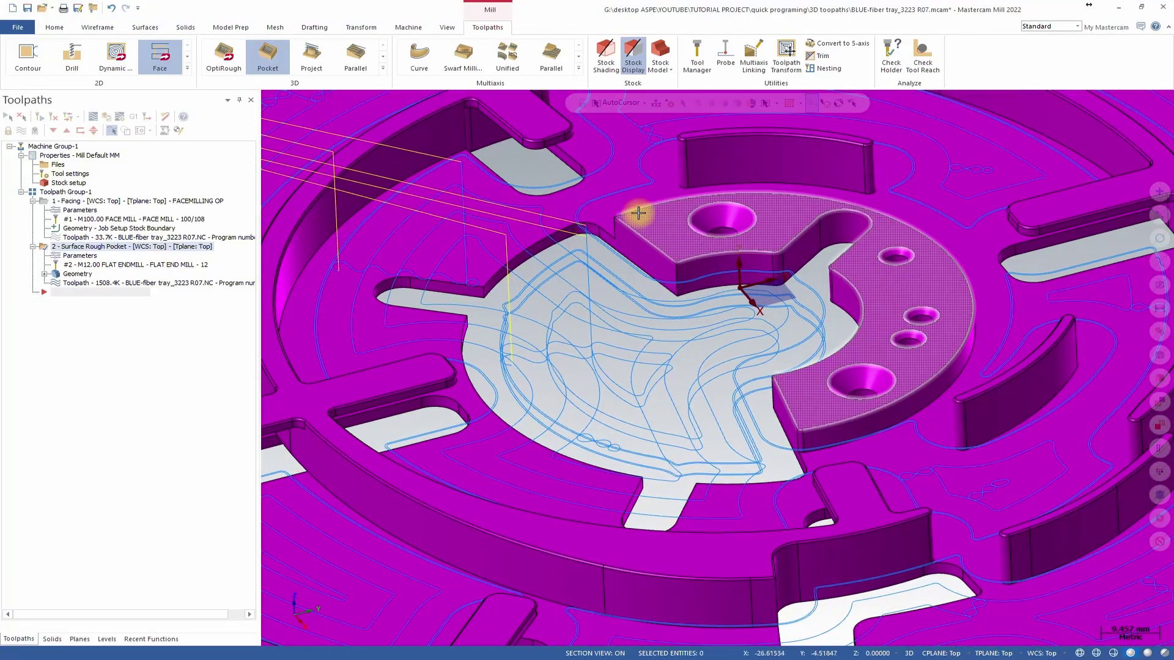
{"action": "middle_click_drag", "start_coordinate": [815, 225], "coordinate": [838, 493]}
{"action": "scroll", "coordinate": [807, 474], "scroll_direction": "up", "scroll_amount": 3}
{"action": "scroll", "coordinate": [625, 332], "scroll_direction": "up", "scroll_amount": 3}
{"action": "scroll", "coordinate": [760, 309], "scroll_direction": "down", "scroll_amount": 1}
{"action": "scroll", "coordinate": [705, 338], "scroll_direction": "down", "scroll_amount": 3}
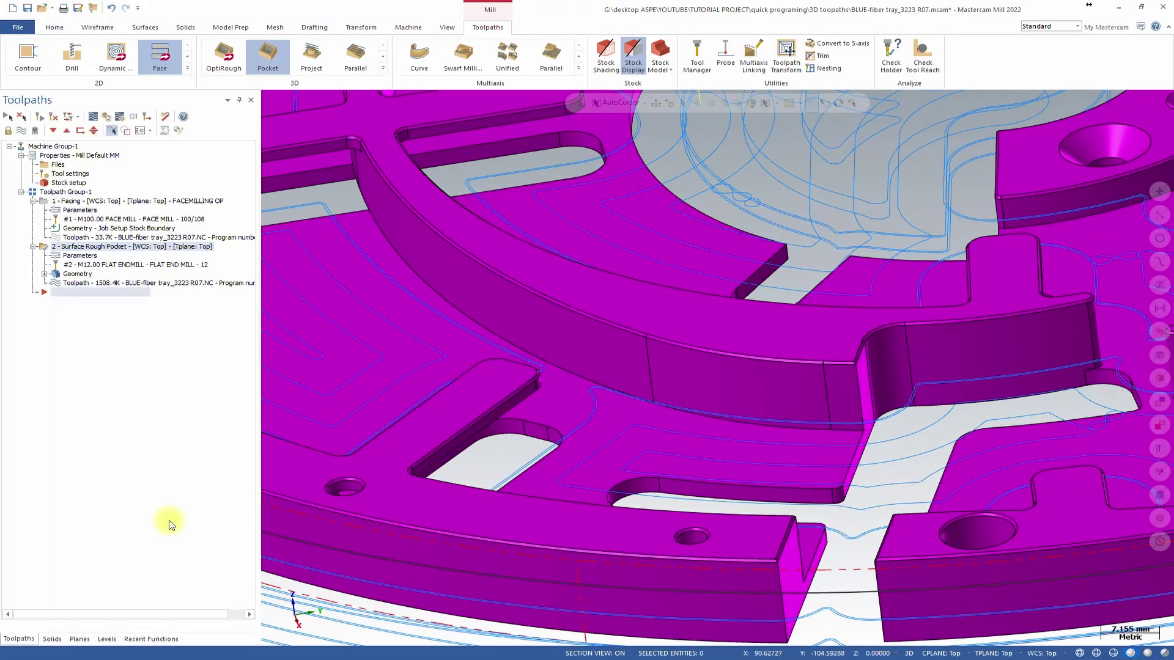
- Enable adjusting the rough pocket's cut depths for stock to leave on drive surfaces, check the surface parameters and regenerate the toolpath
{"action": "left_click", "coordinate": [79, 256]}
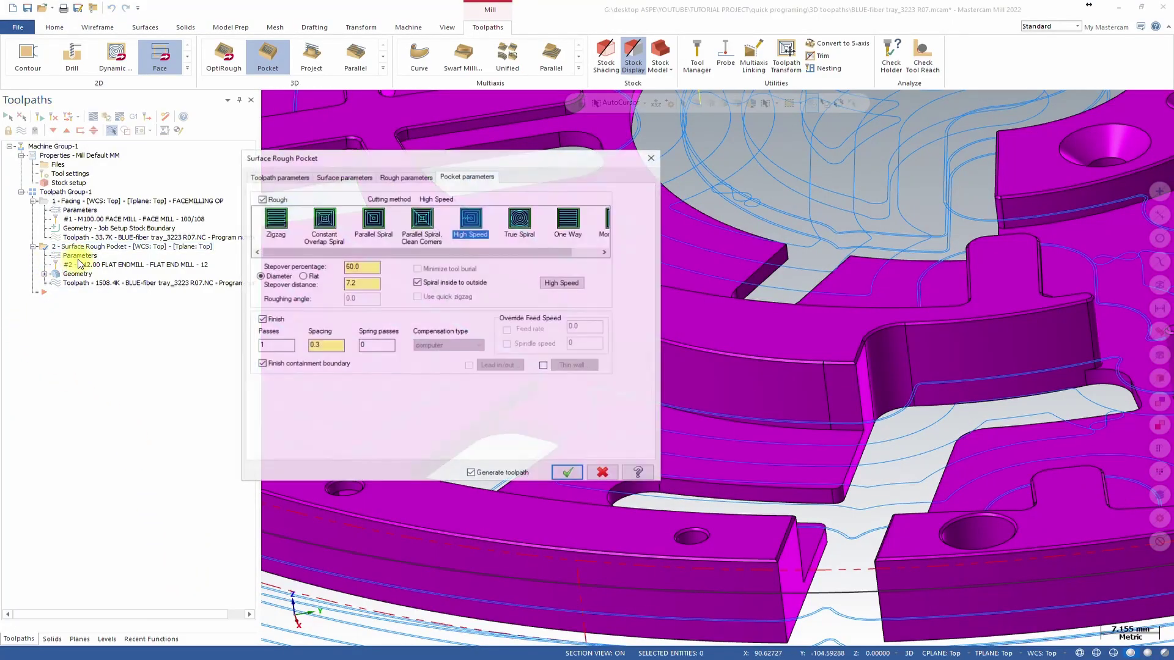
{"action": "left_click", "coordinate": [408, 177]}
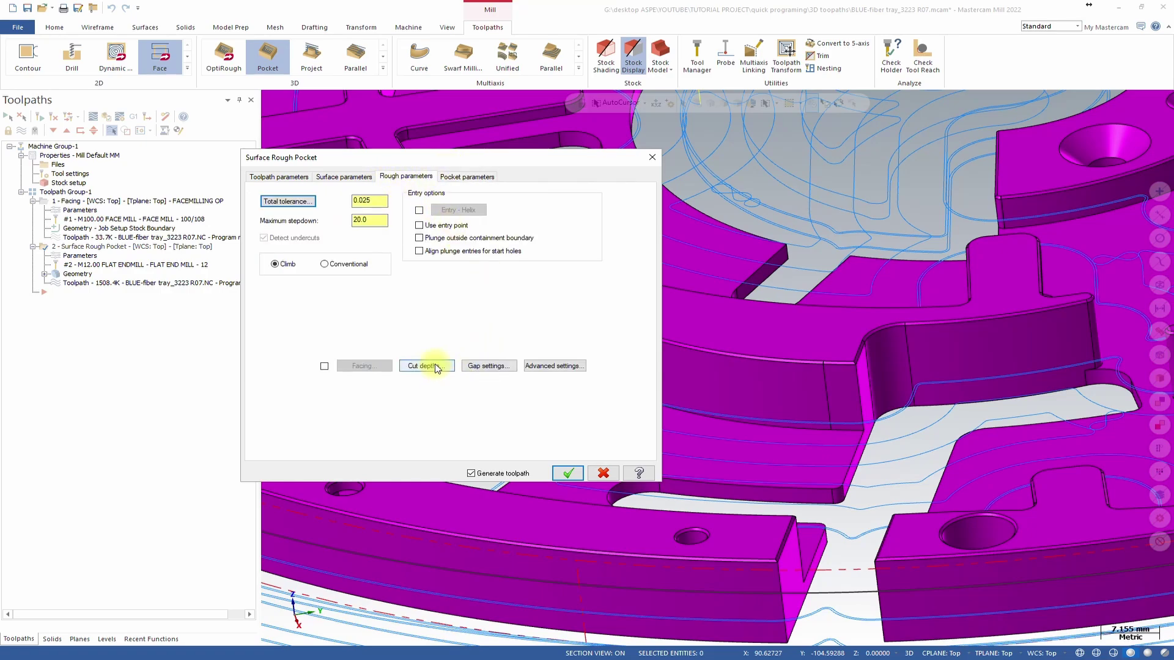
{"action": "left_click", "coordinate": [426, 365]}
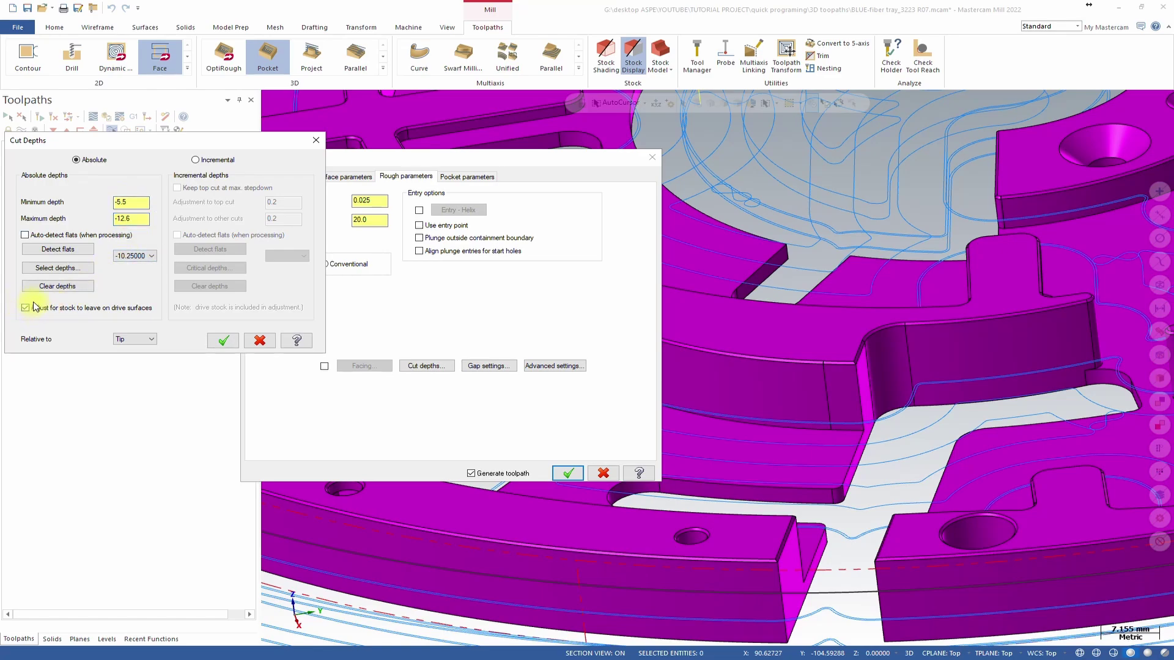
{"action": "left_click", "coordinate": [224, 342]}
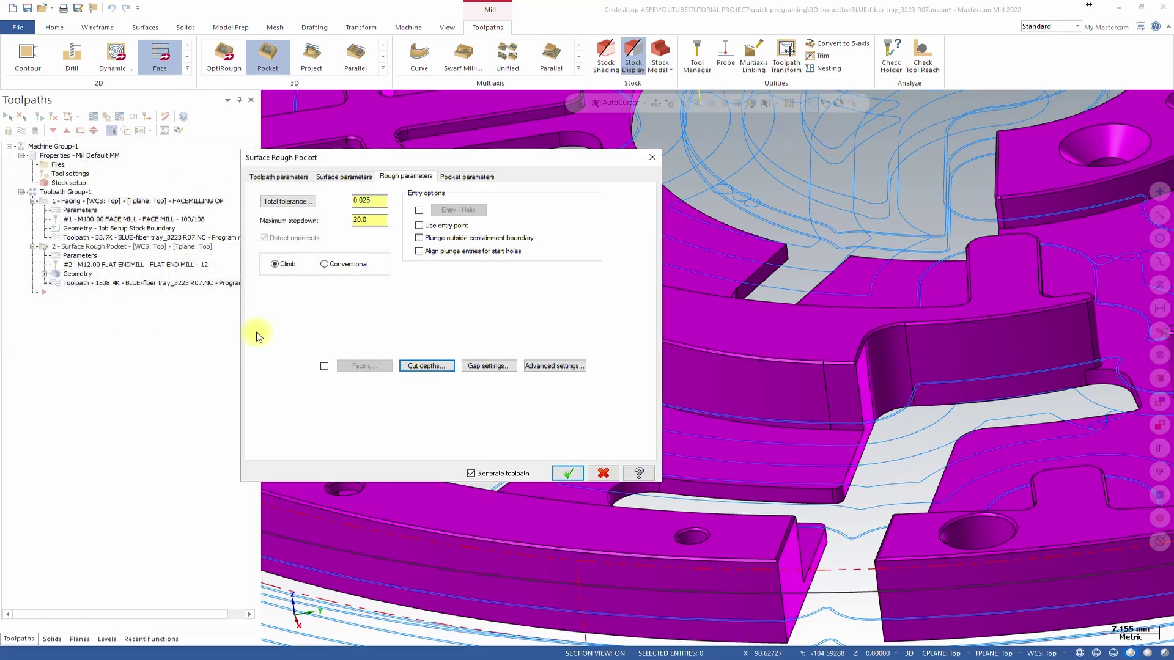
{"action": "left_click", "coordinate": [344, 177]}
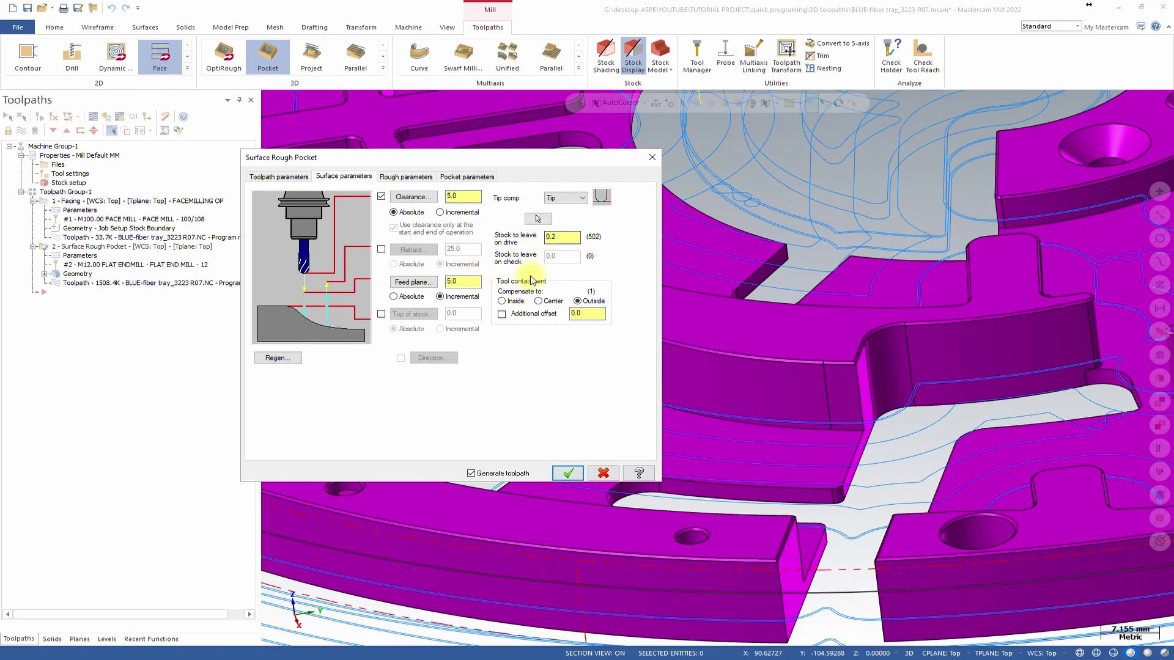
{"action": "left_click", "coordinate": [570, 473]}
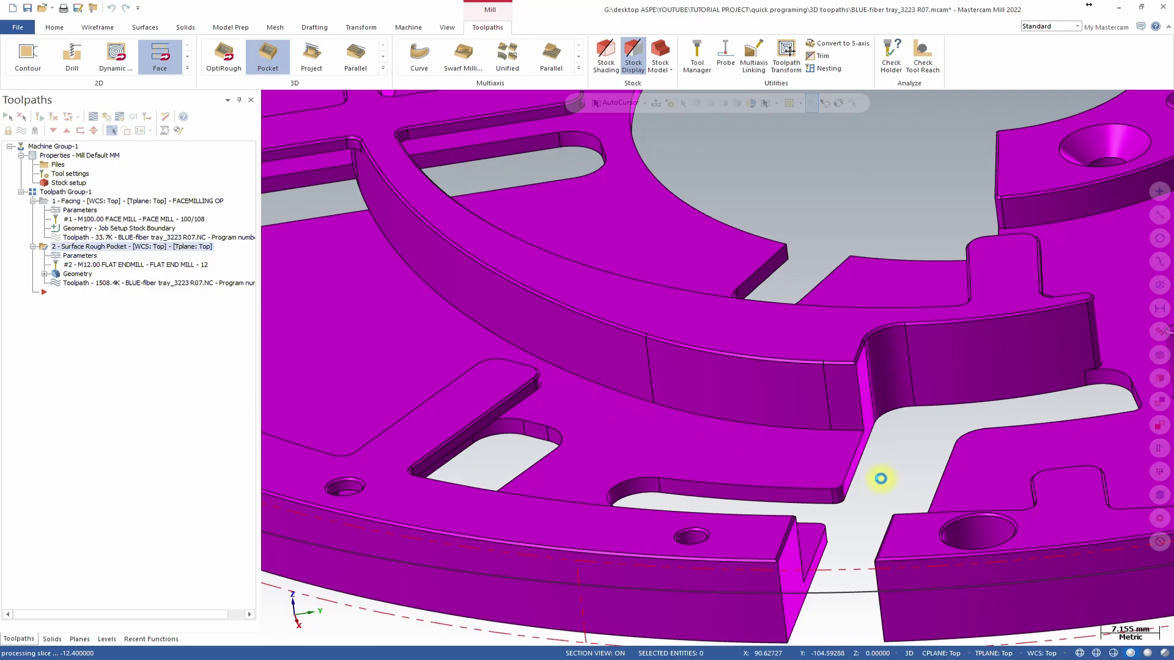
- Examine the regenerated rough pocket toolpath levels around the tray's rim and central opening
{"action": "middle_click_drag", "start_coordinate": [1011, 451], "coordinate": [1003, 336]}
{"action": "scroll", "coordinate": [978, 330], "scroll_direction": "down", "scroll_amount": 3}
{"action": "scroll", "coordinate": [838, 293], "scroll_direction": "up", "scroll_amount": 3}
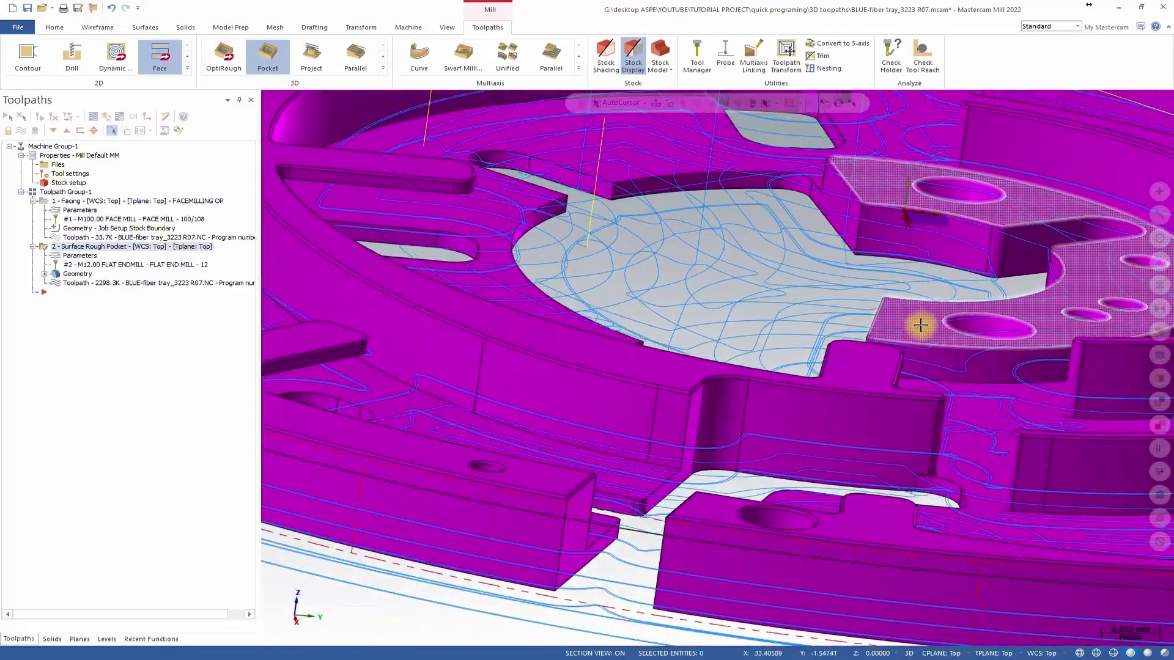
{"action": "middle_click_drag", "start_coordinate": [921, 324], "coordinate": [1048, 281]}
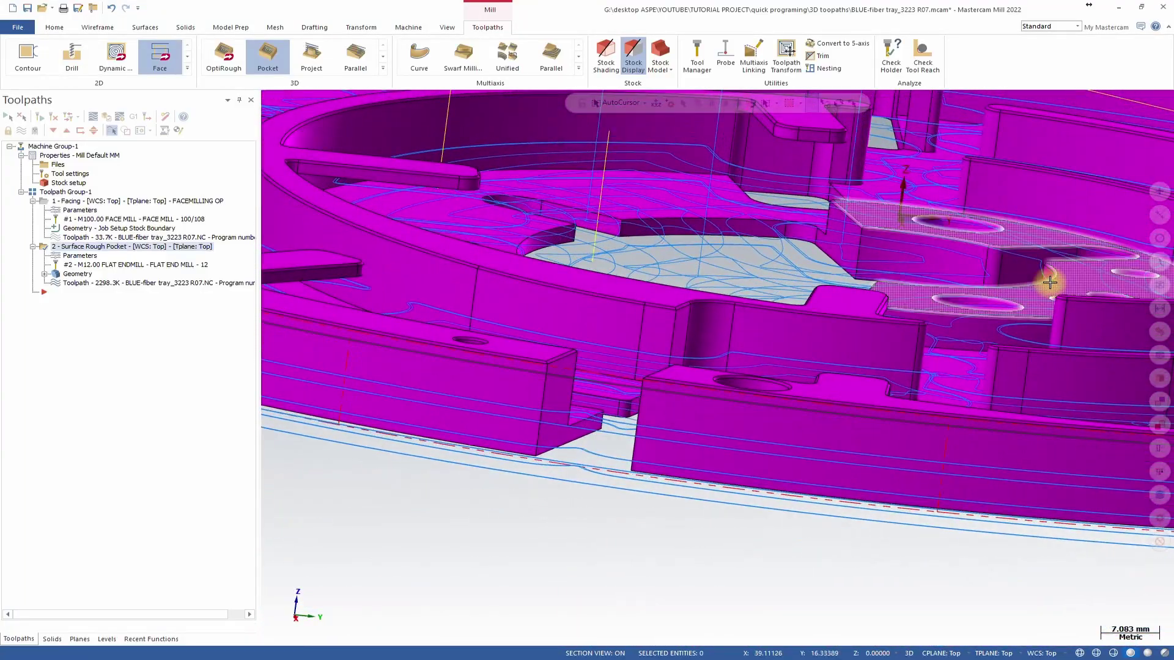
- Examine the rough pocket toolpath levels below the tray's bottom edge at the outer rim gap, and around the whole part
{"action": "scroll", "coordinate": [654, 414], "scroll_direction": "up", "scroll_amount": 5}
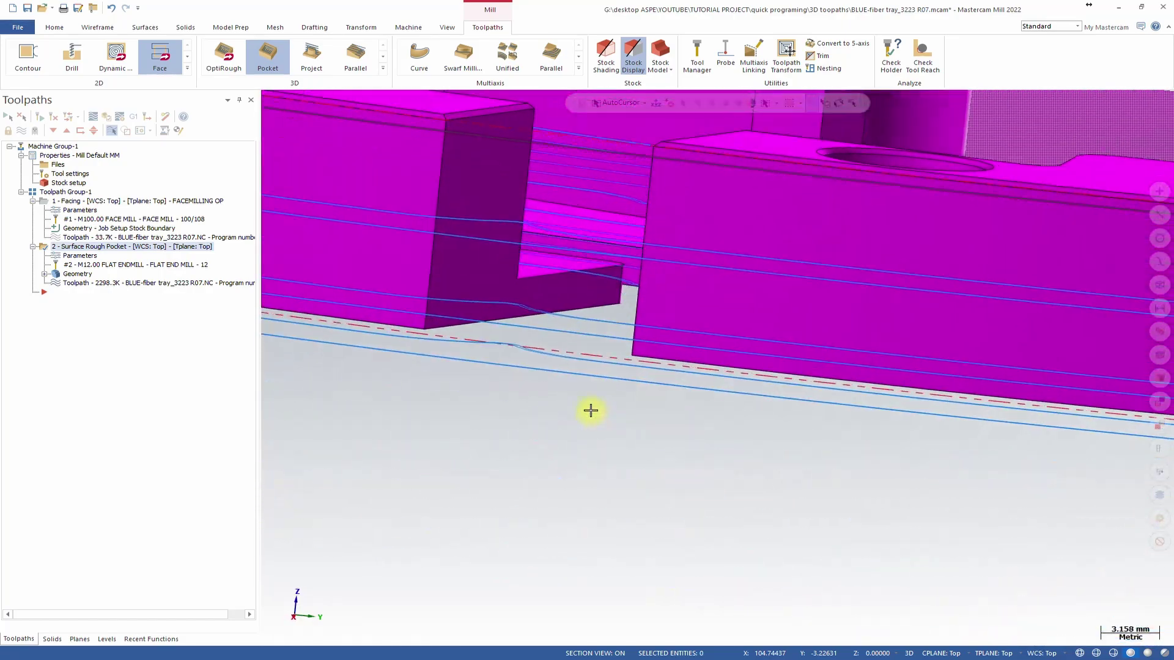
{"action": "scroll", "coordinate": [590, 410], "scroll_direction": "up", "scroll_amount": 1}
{"action": "middle_click_drag", "start_coordinate": [590, 410], "coordinate": [627, 362]}
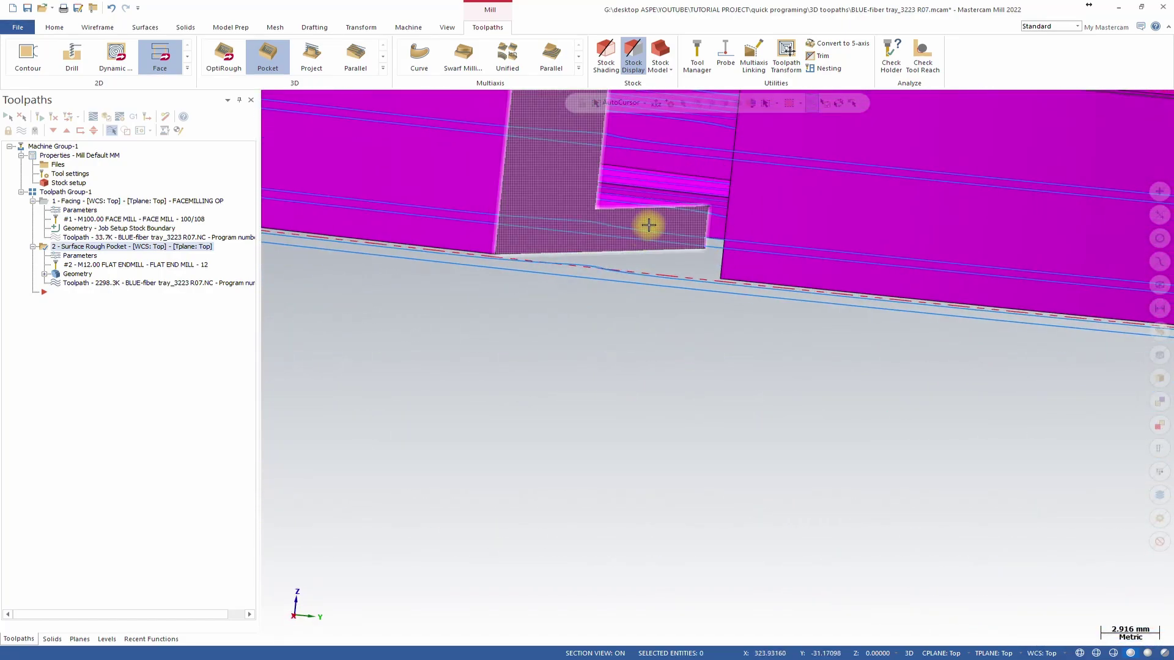
{"action": "middle_click_drag", "start_coordinate": [595, 194], "coordinate": [471, 270]}
{"action": "middle_click_drag", "start_coordinate": [585, 278], "coordinate": [761, 303]}
{"action": "scroll", "coordinate": [770, 306], "scroll_direction": "down", "scroll_amount": 15}
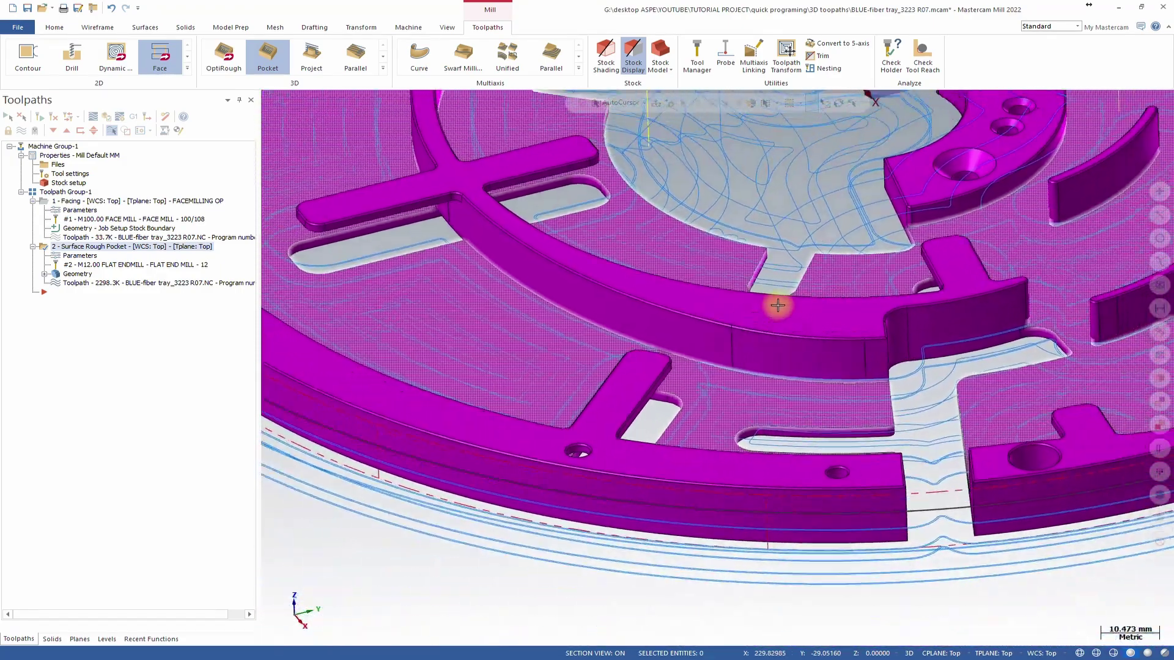
{"action": "scroll", "coordinate": [789, 324], "scroll_direction": "down", "scroll_amount": 4}
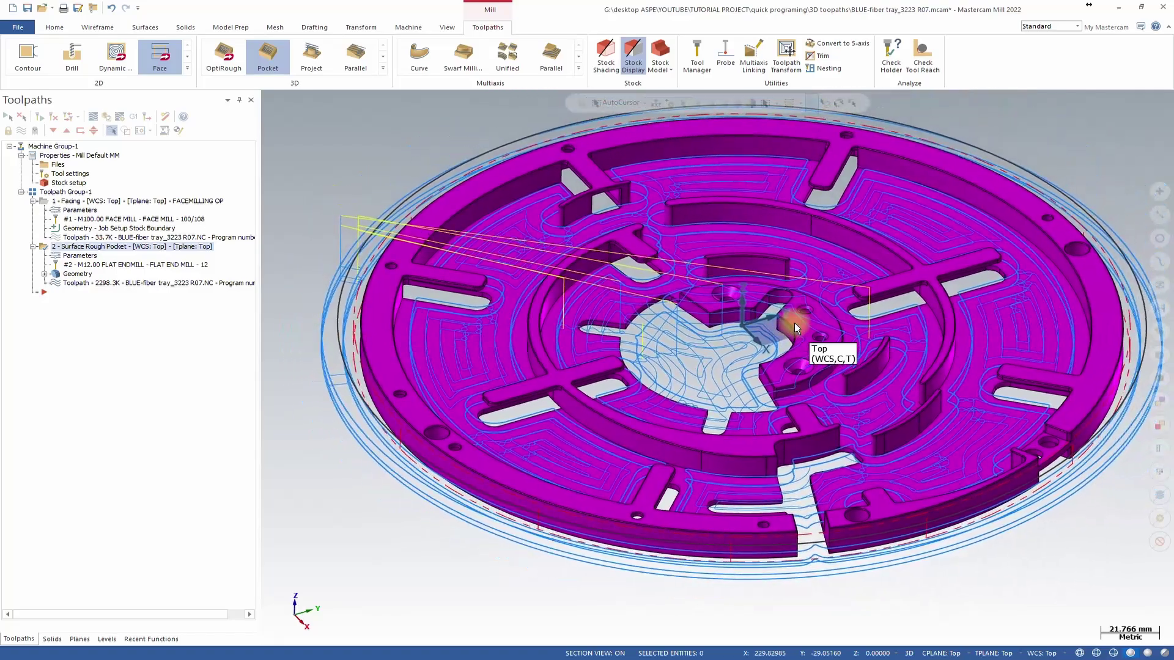
{"action": "scroll", "coordinate": [899, 316], "scroll_direction": "down", "scroll_amount": 1}
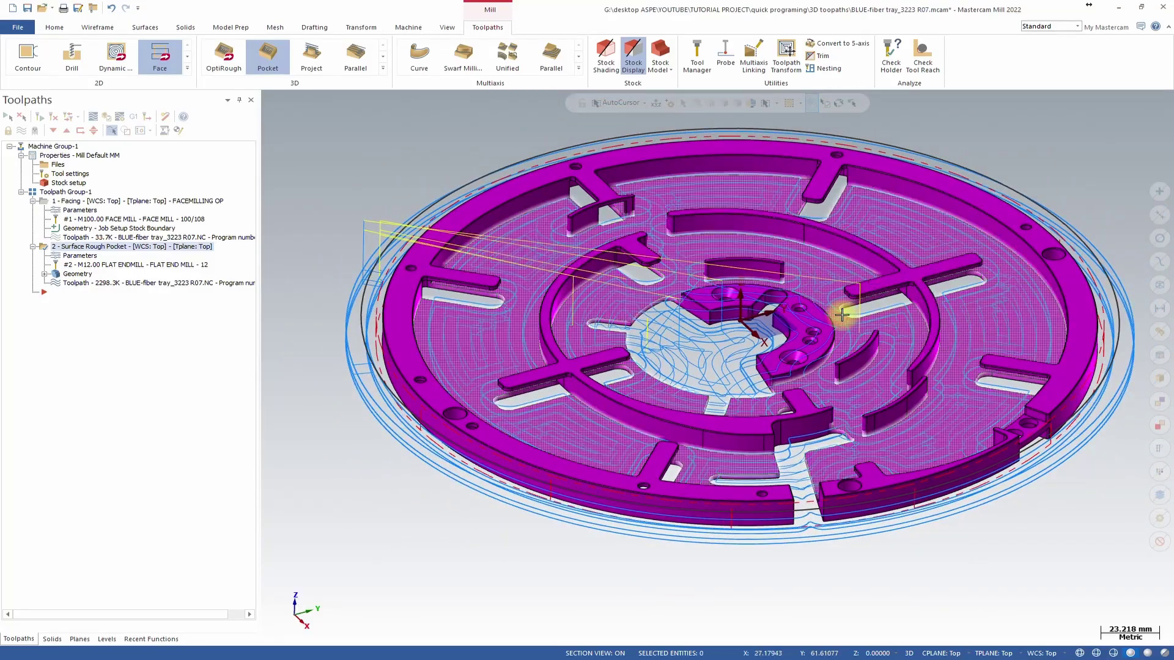
- Verify the machining in the simulator, inspect the cut stock from the side at the rim gap, and close the simulator
{"action": "left_click", "coordinate": [106, 116]}
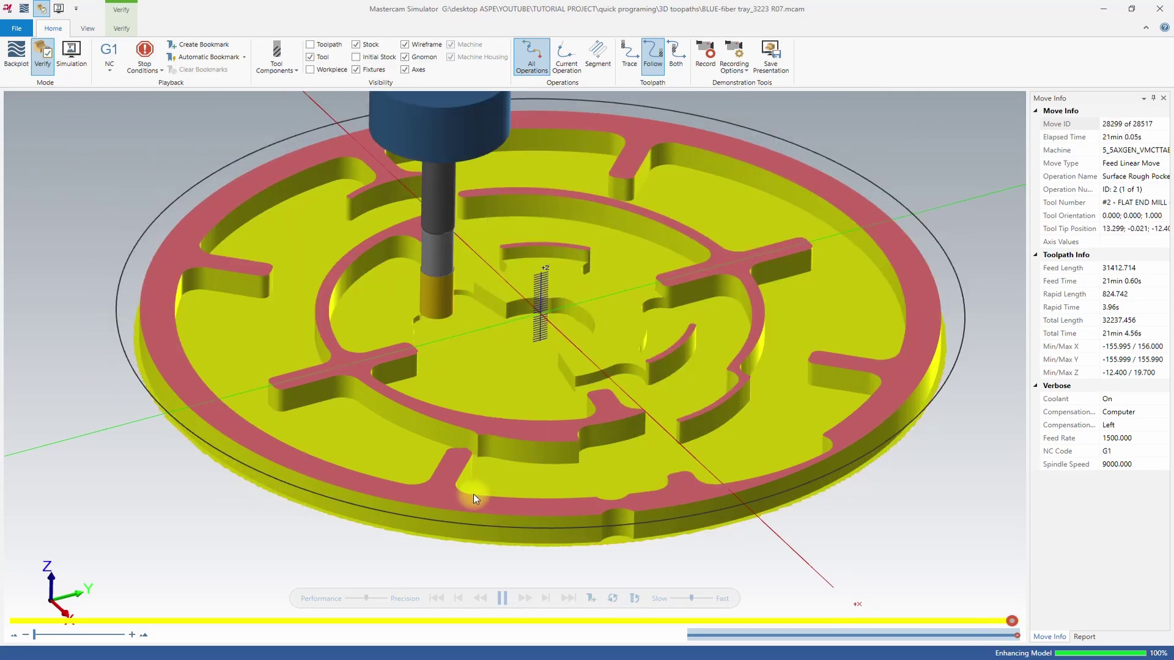
{"action": "middle_click_drag", "start_coordinate": [471, 346], "coordinate": [640, 394]}
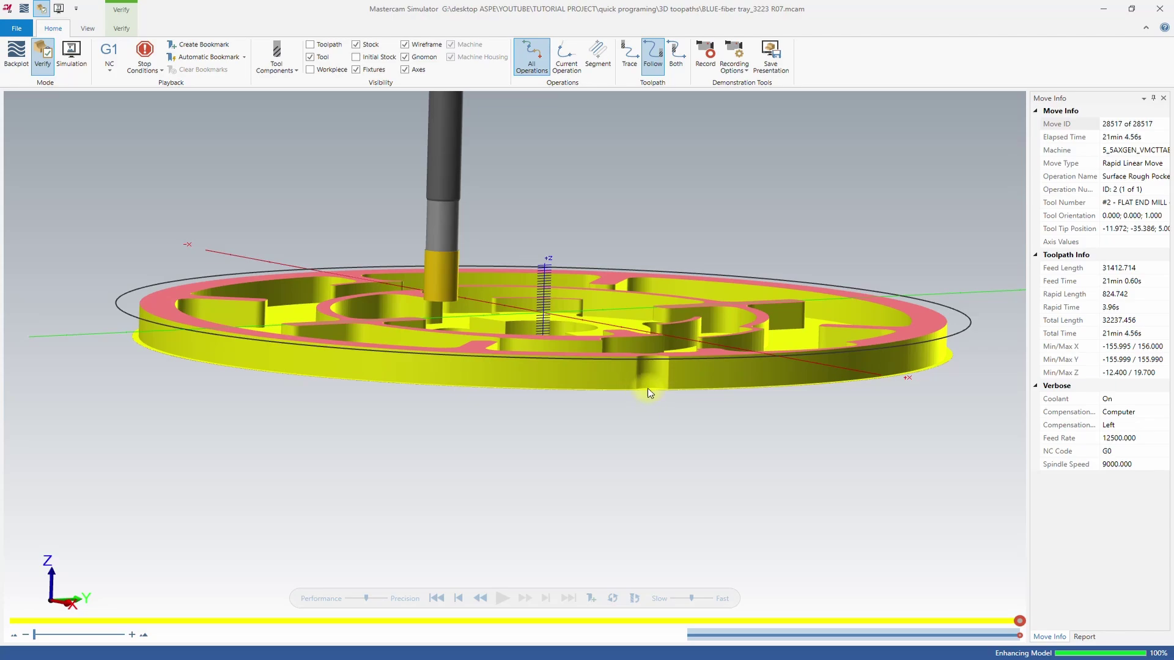
{"action": "left_click", "coordinate": [1165, 13]}
- Set the rough pocket's absolute maximum cut depth to -12.8 and regenerate the toolpath
{"action": "scroll", "coordinate": [852, 432], "scroll_direction": "up", "scroll_amount": 5}
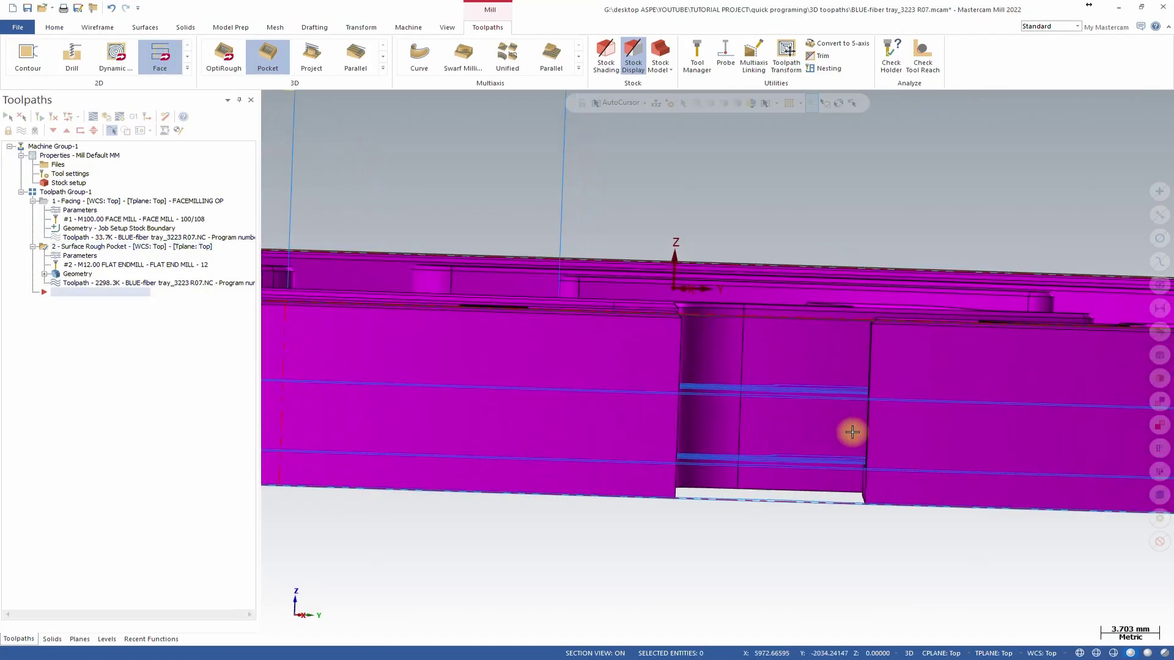
{"action": "scroll", "coordinate": [849, 428], "scroll_direction": "up", "scroll_amount": 5}
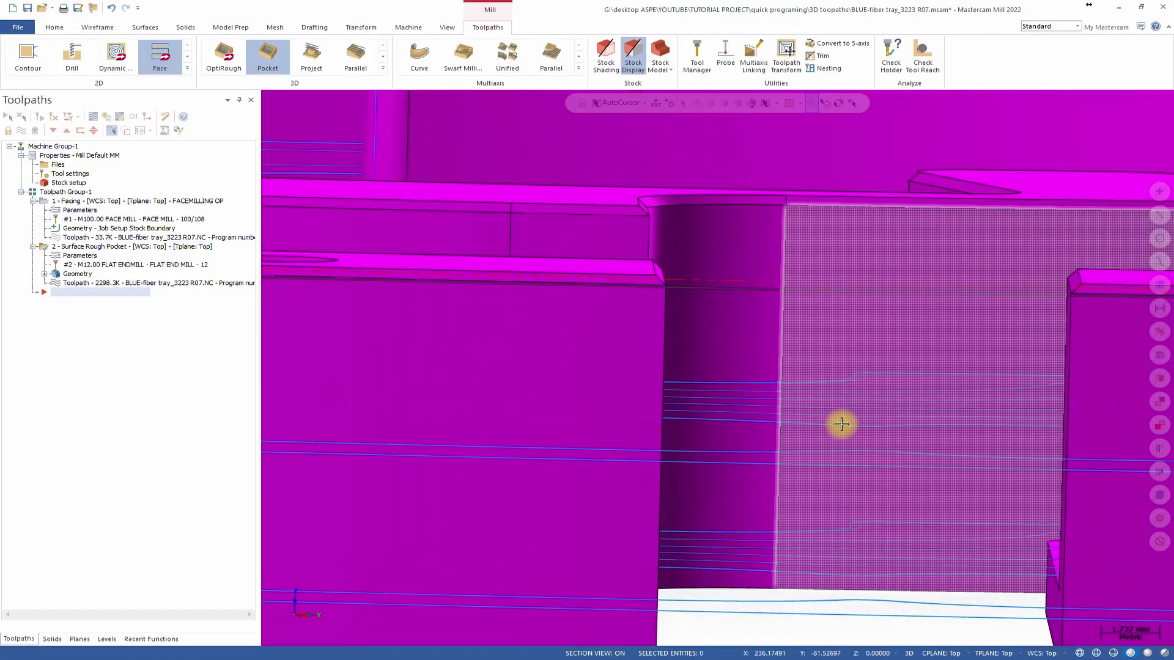
{"action": "middle_click_drag", "start_coordinate": [842, 424], "coordinate": [728, 432]}
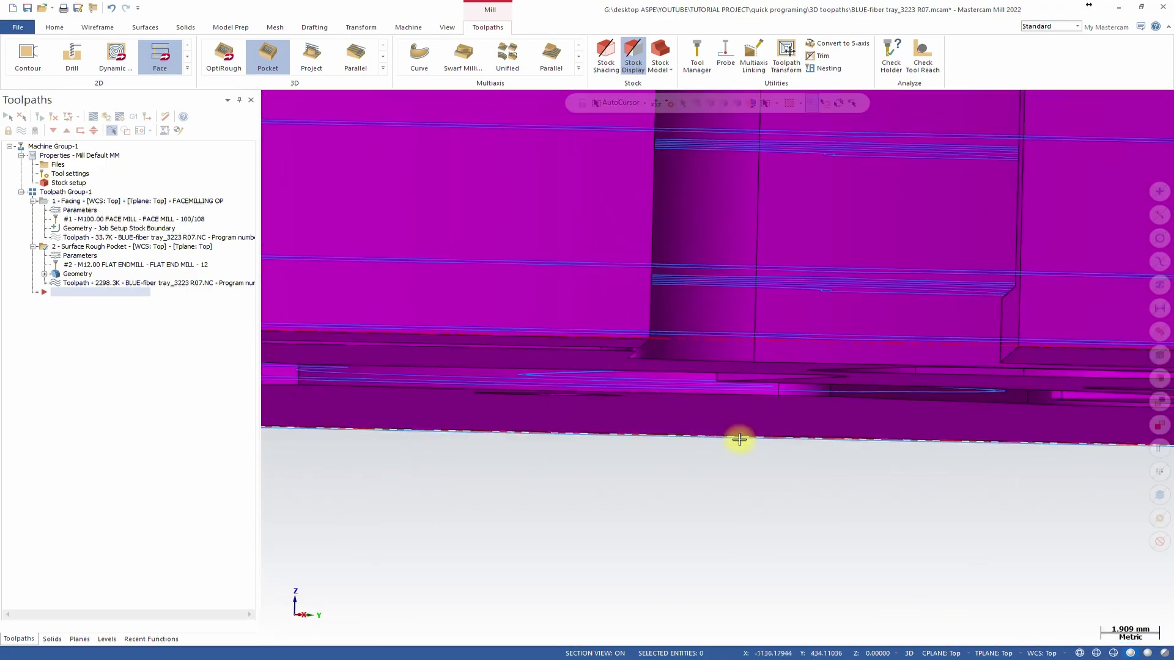
{"action": "scroll", "coordinate": [739, 440], "scroll_direction": "down", "scroll_amount": 6}
{"action": "middle_click_drag", "start_coordinate": [739, 440], "coordinate": [538, 270]}
{"action": "scroll", "coordinate": [538, 269], "scroll_direction": "down", "scroll_amount": 2}
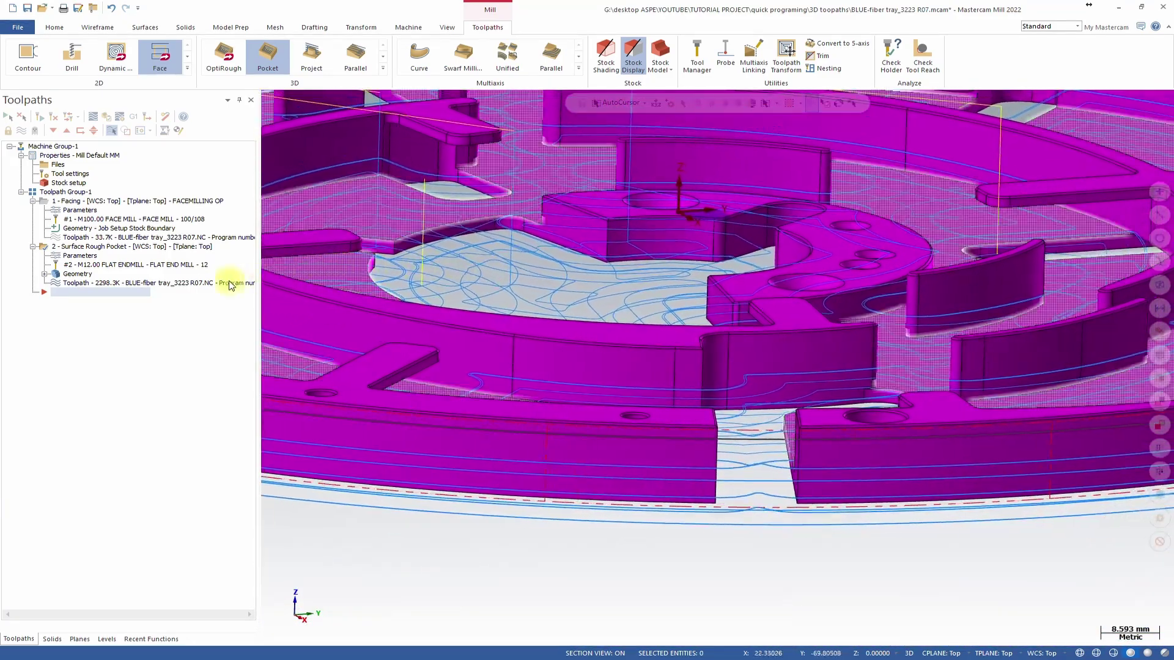
{"action": "double_click", "coordinate": [88, 256]}
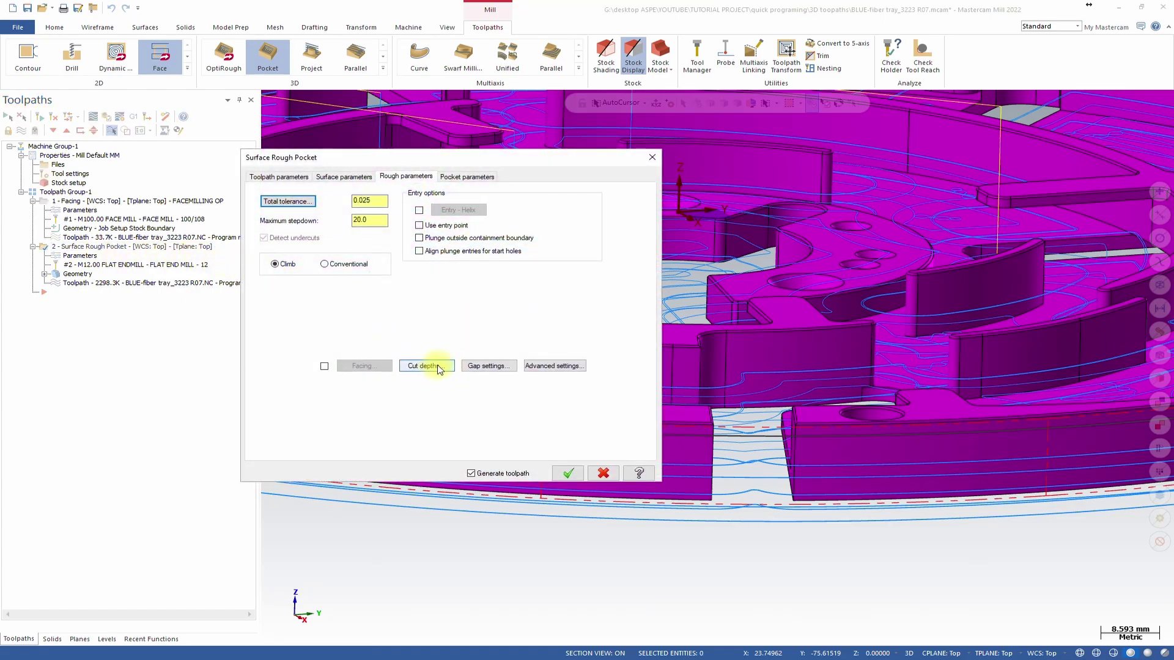
{"action": "left_click", "coordinate": [436, 367]}
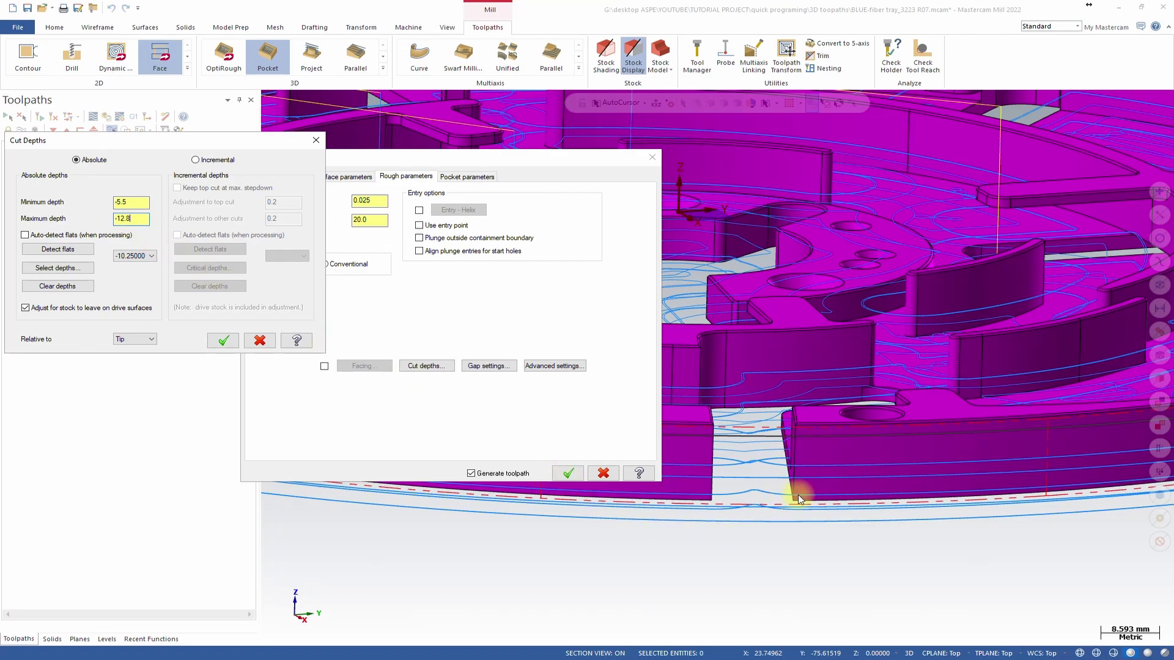
{"action": "left_click", "coordinate": [221, 340]}
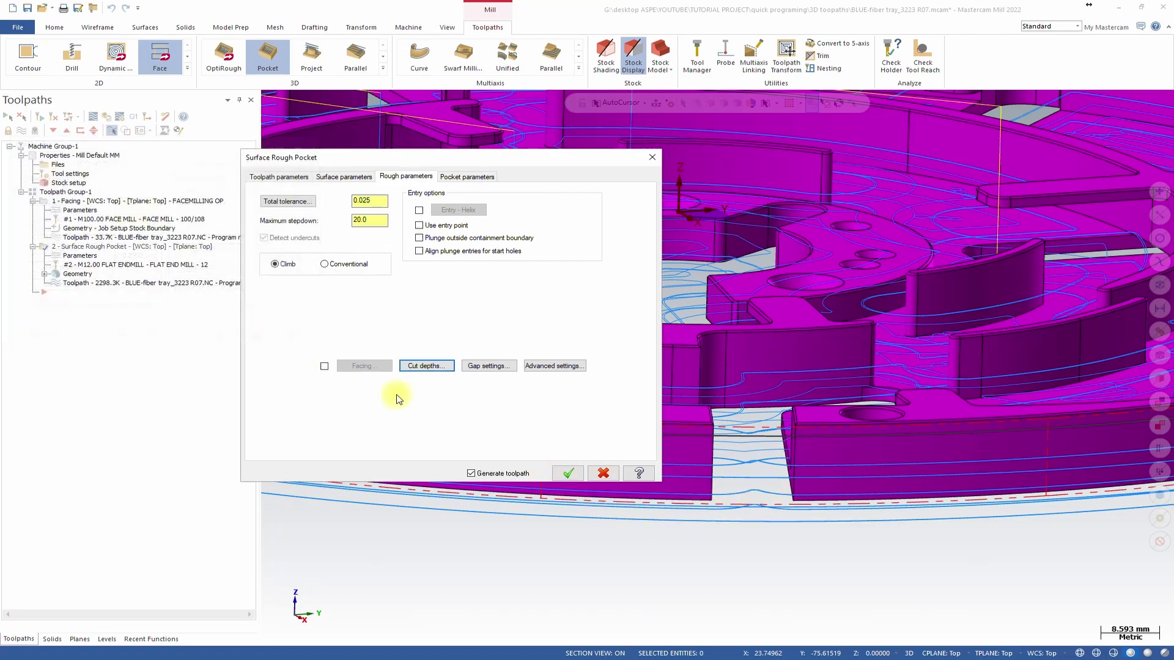
{"action": "left_click", "coordinate": [577, 474]}
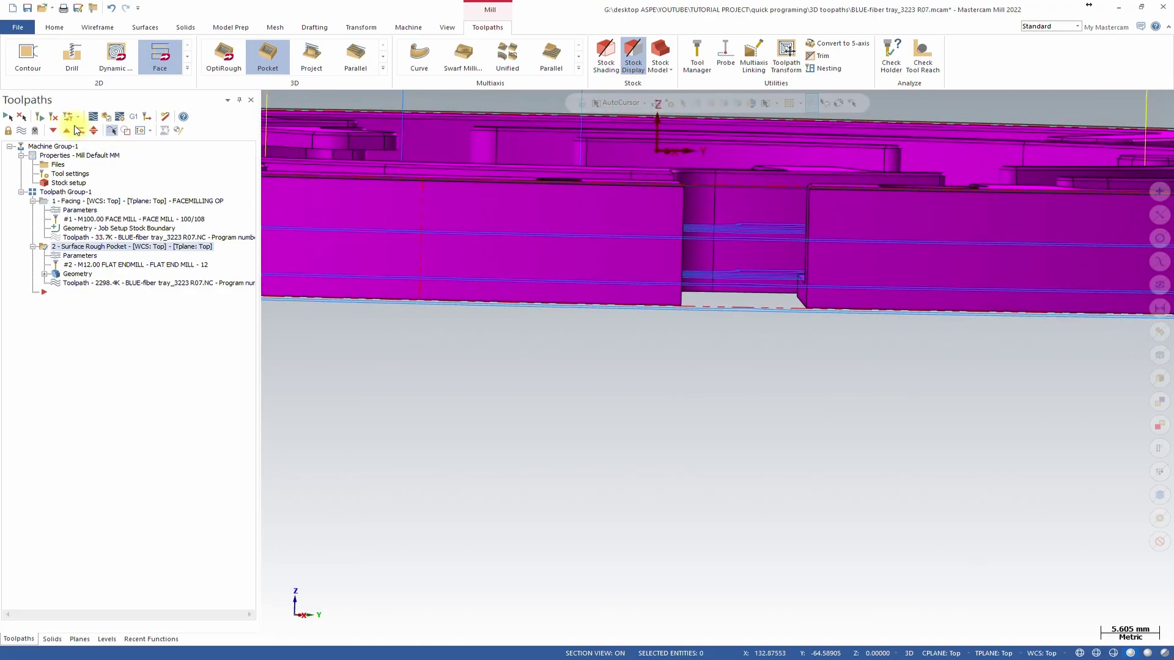
- Examine the regenerated rough pocket toolpath against the tray's bottom edge in front view, and its overall coverage from above
{"action": "key", "text": "alt+2"}
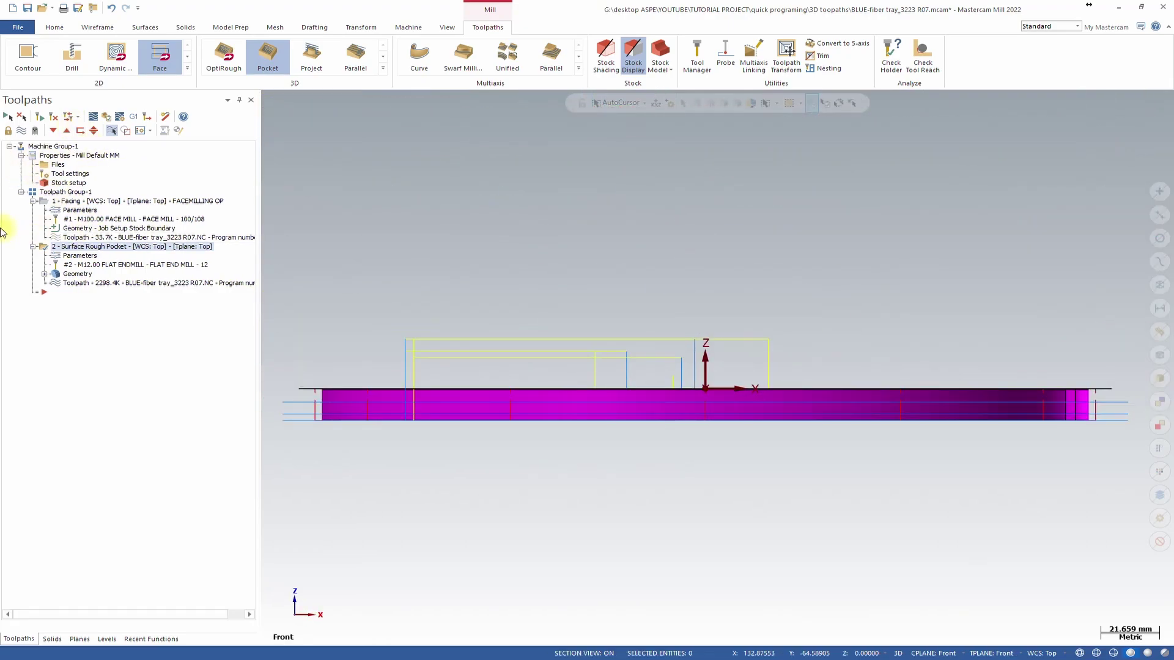
{"action": "scroll", "coordinate": [629, 459], "scroll_direction": "up", "scroll_amount": 10}
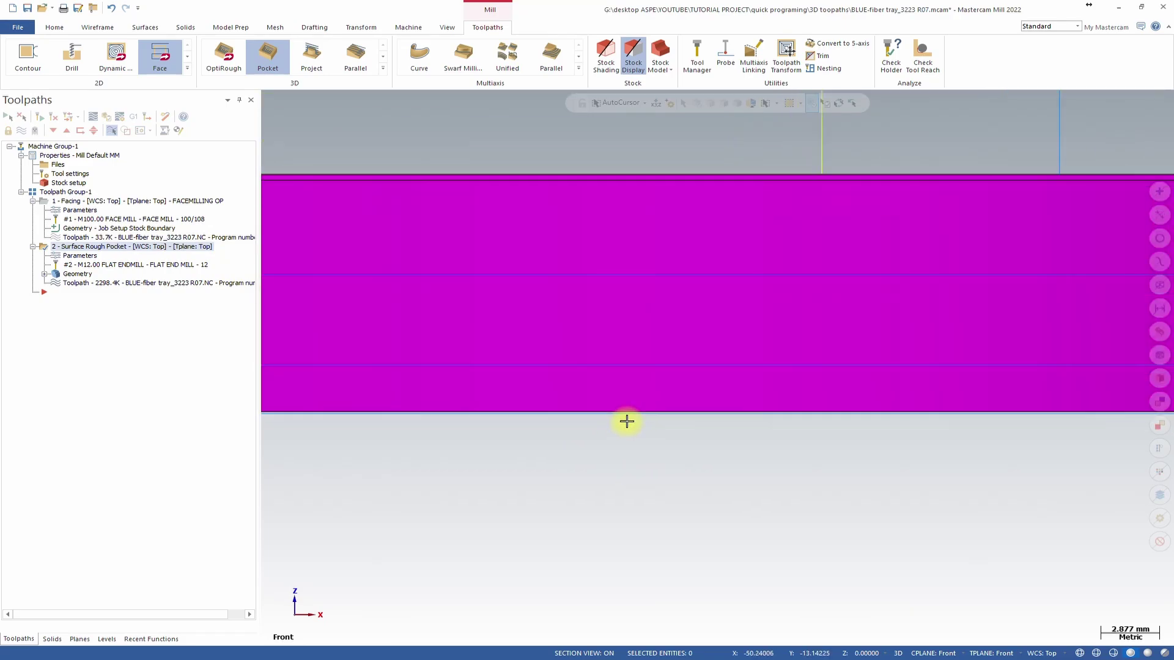
{"action": "scroll", "coordinate": [668, 404], "scroll_direction": "up", "scroll_amount": 1}
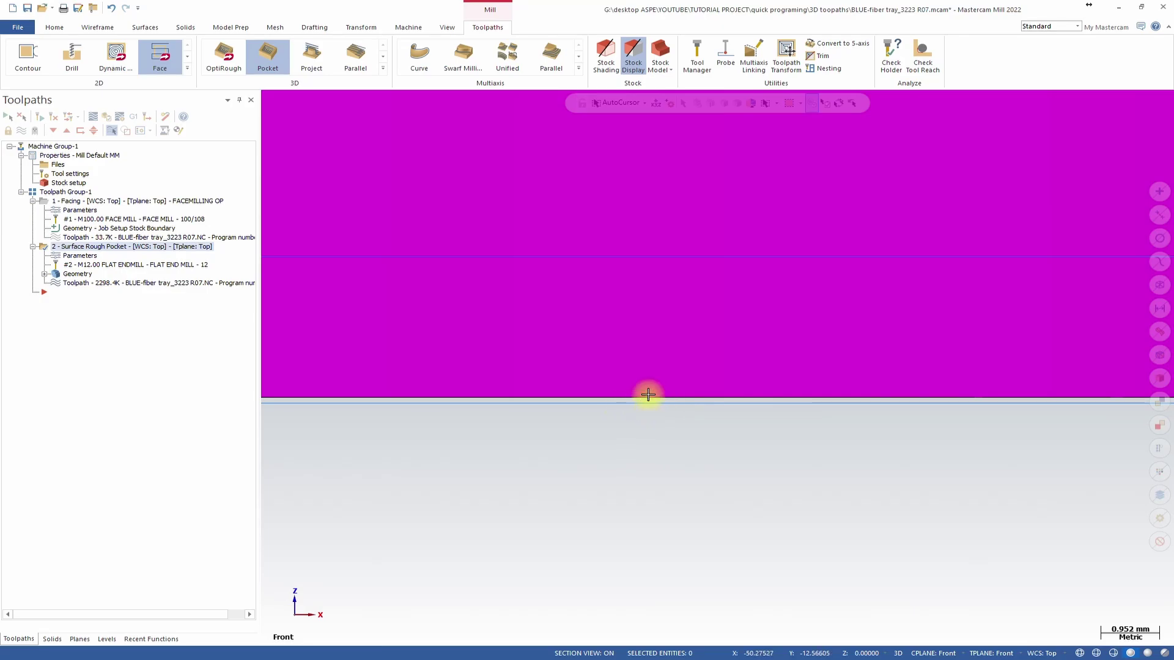
{"action": "key", "text": "alt+1"}
{"action": "scroll", "coordinate": [752, 379], "scroll_direction": "down", "scroll_amount": 10}
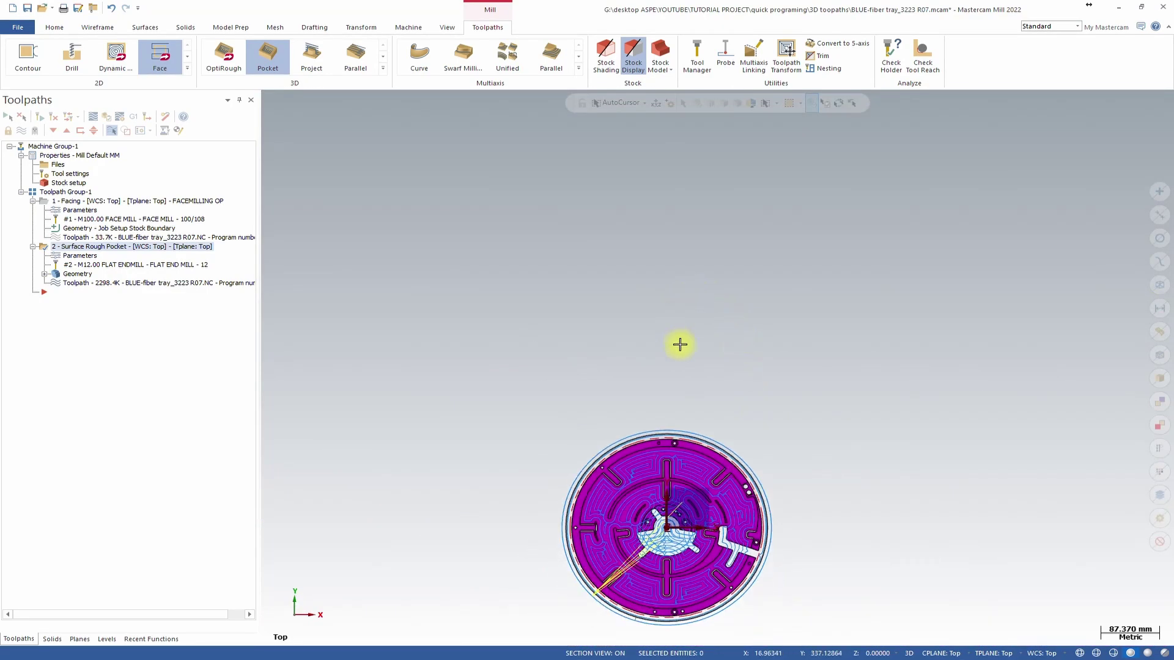
{"action": "scroll", "coordinate": [700, 565], "scroll_direction": "up", "scroll_amount": 6}
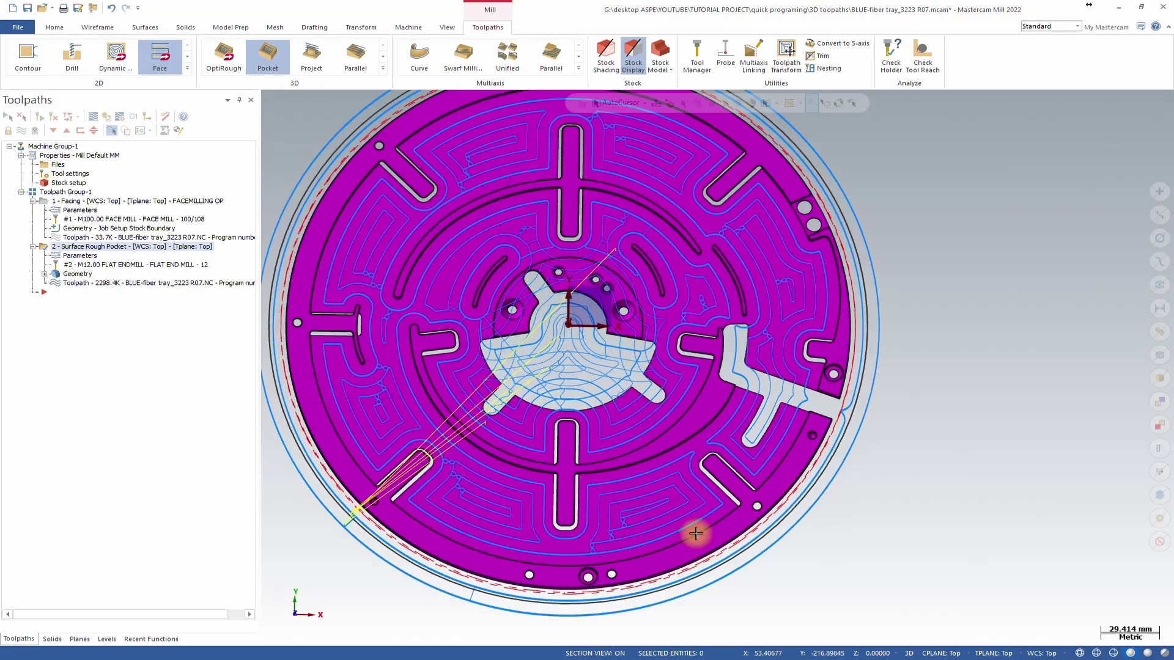
{"action": "middle_click_drag", "start_coordinate": [695, 532], "coordinate": [723, 514]}
{"action": "scroll", "coordinate": [723, 515], "scroll_direction": "down", "scroll_amount": 1}
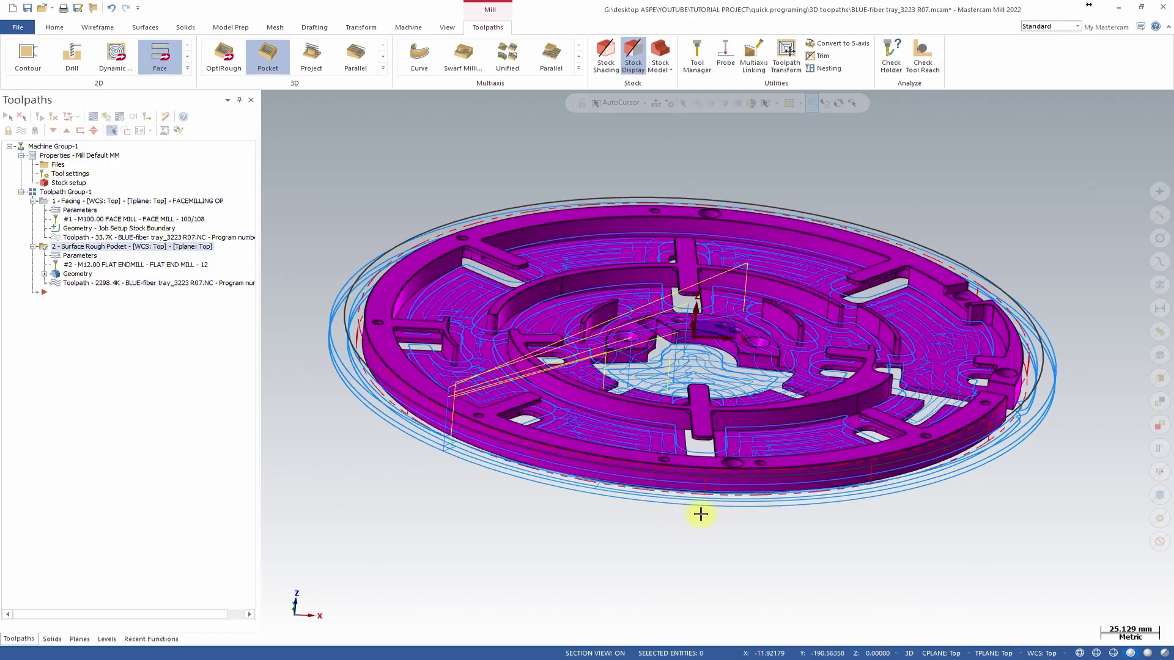
{"action": "middle_click_drag", "start_coordinate": [701, 515], "coordinate": [693, 516]}
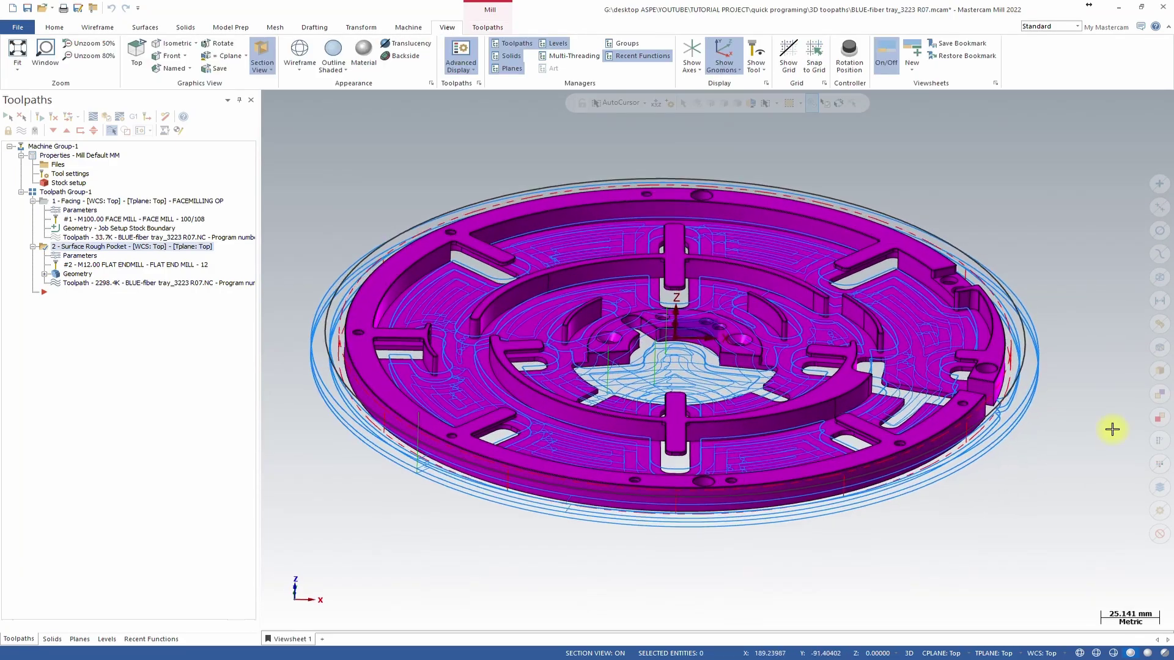
{"action": "middle_click_drag", "start_coordinate": [1112, 430], "coordinate": [1104, 409]}
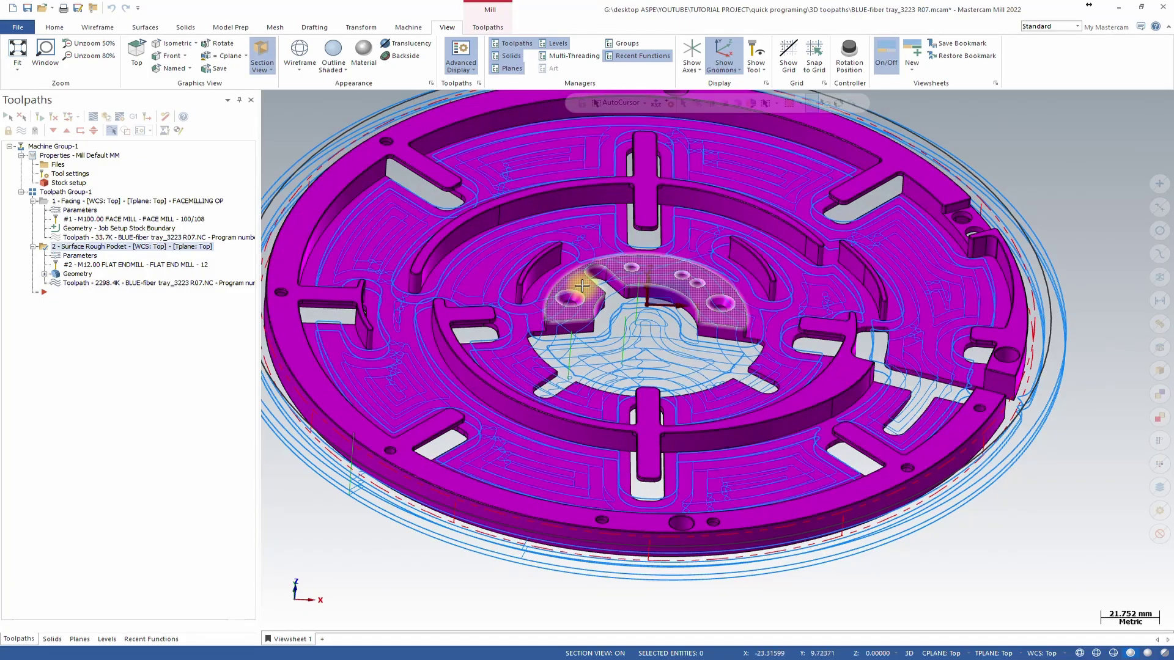
{"action": "middle_click_drag", "start_coordinate": [724, 294], "coordinate": [1029, 340]}
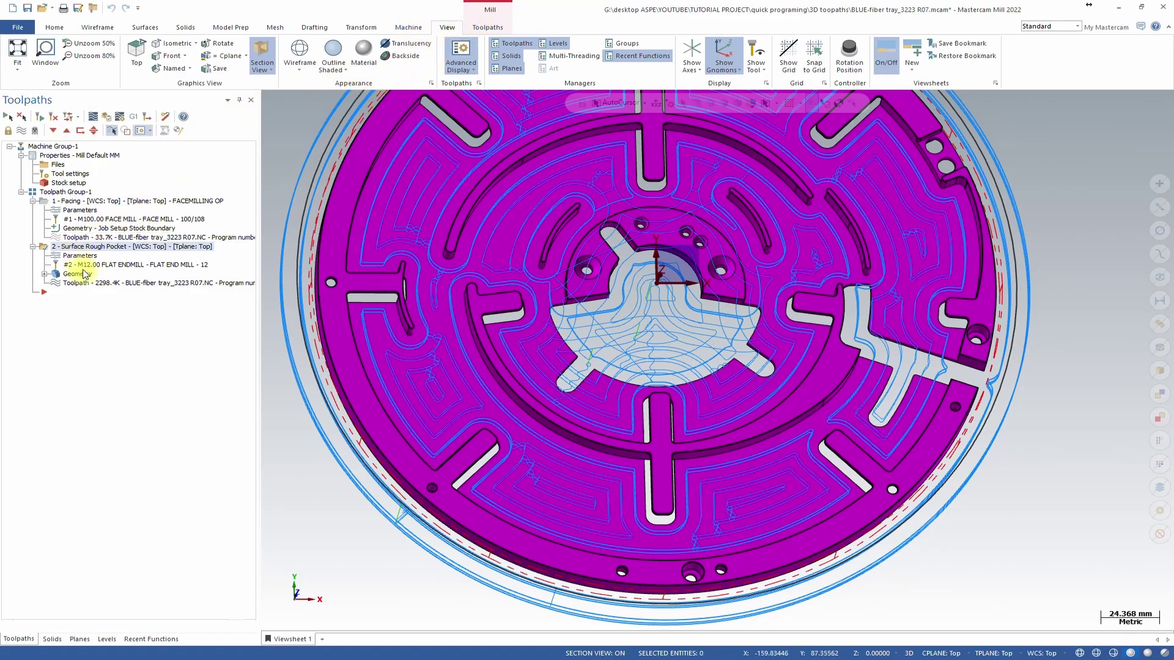
- Backplot the start of the rough pocket toolpath along the tray's outer rim and close the backplot
{"action": "left_click", "coordinate": [92, 115]}
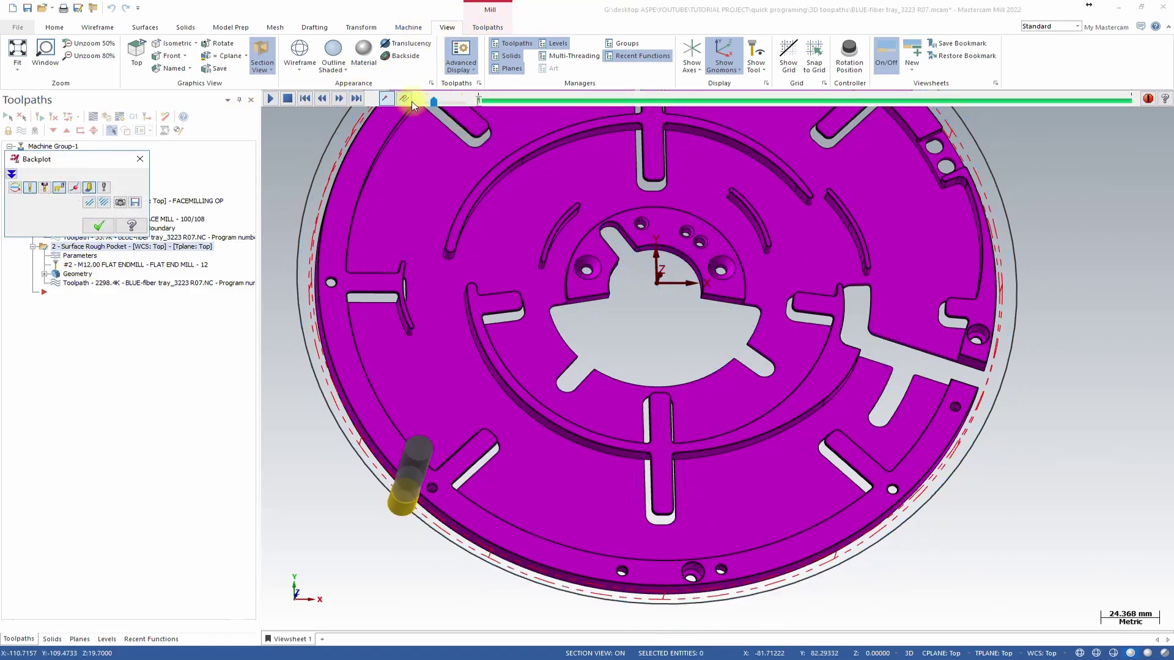
{"action": "left_click", "coordinate": [268, 99]}
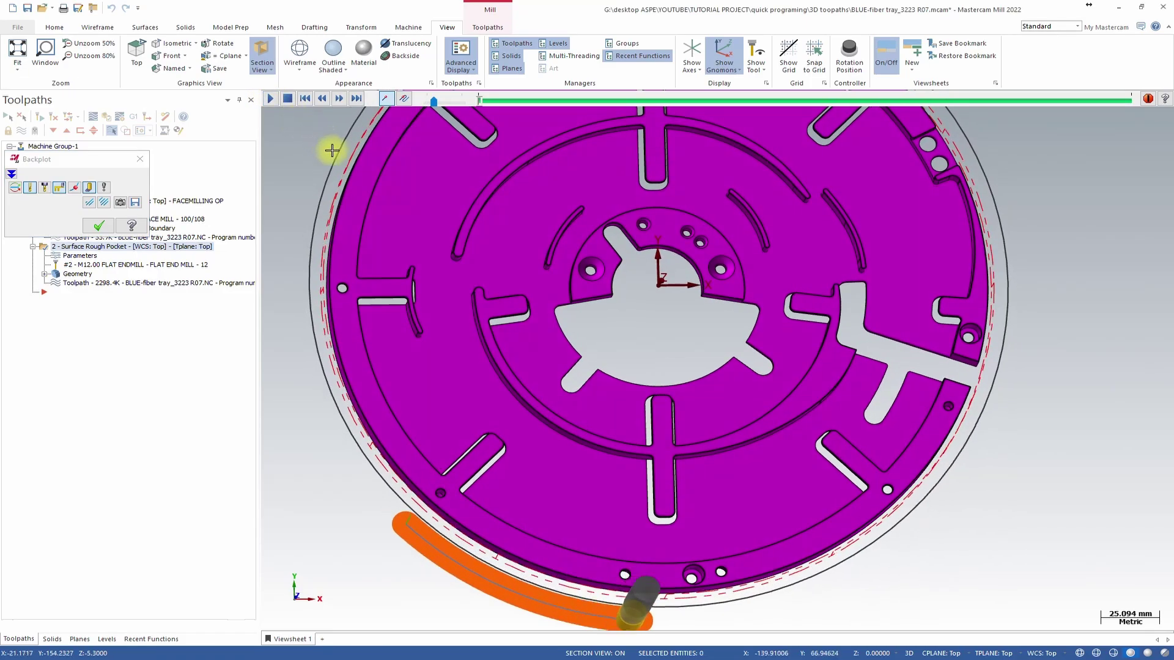
{"action": "left_click", "coordinate": [98, 225]}
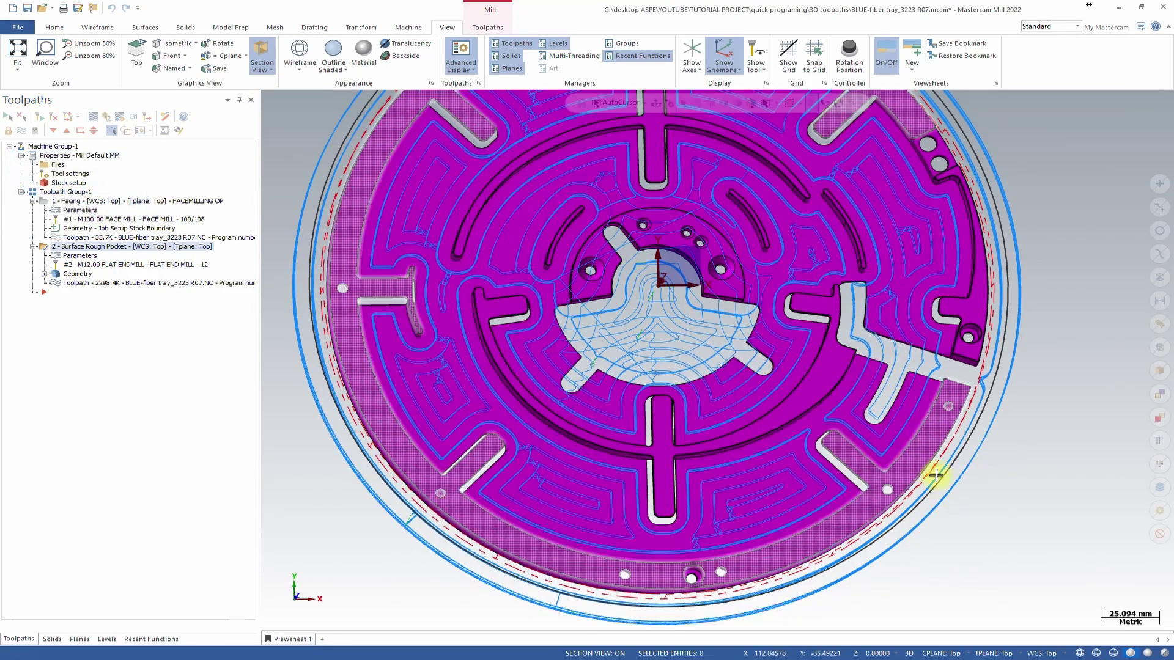
- Set the rough pocket's tool containment compensation to Center and regenerate the toolpath
{"action": "left_click", "coordinate": [78, 257]}
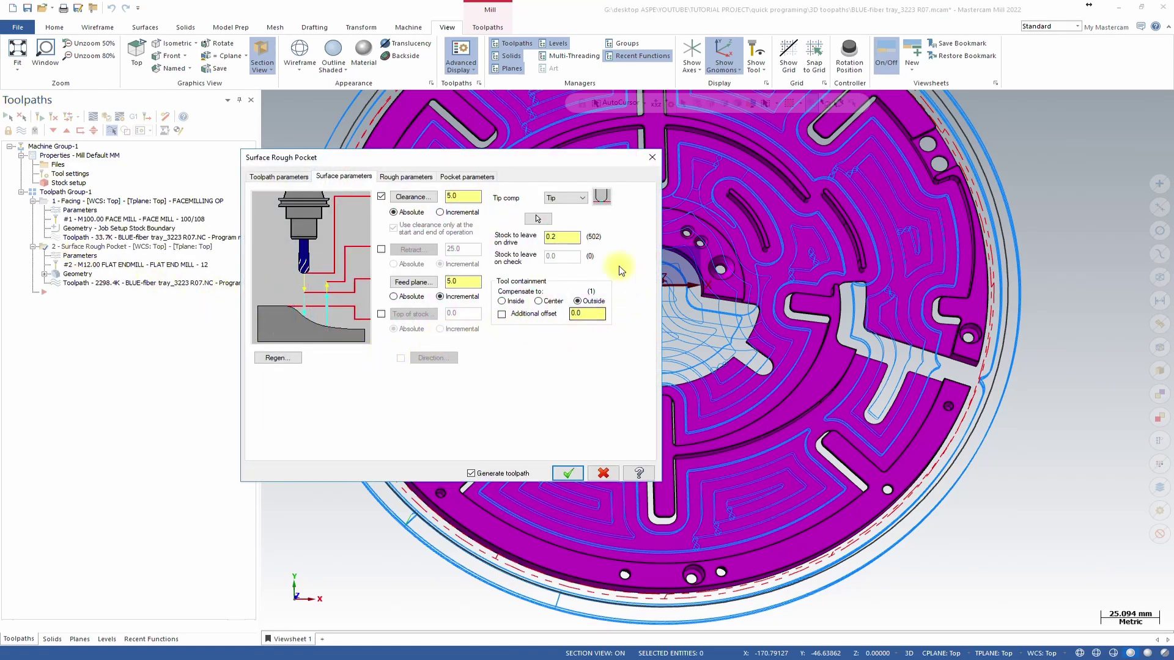
{"action": "left_click", "coordinate": [539, 303]}
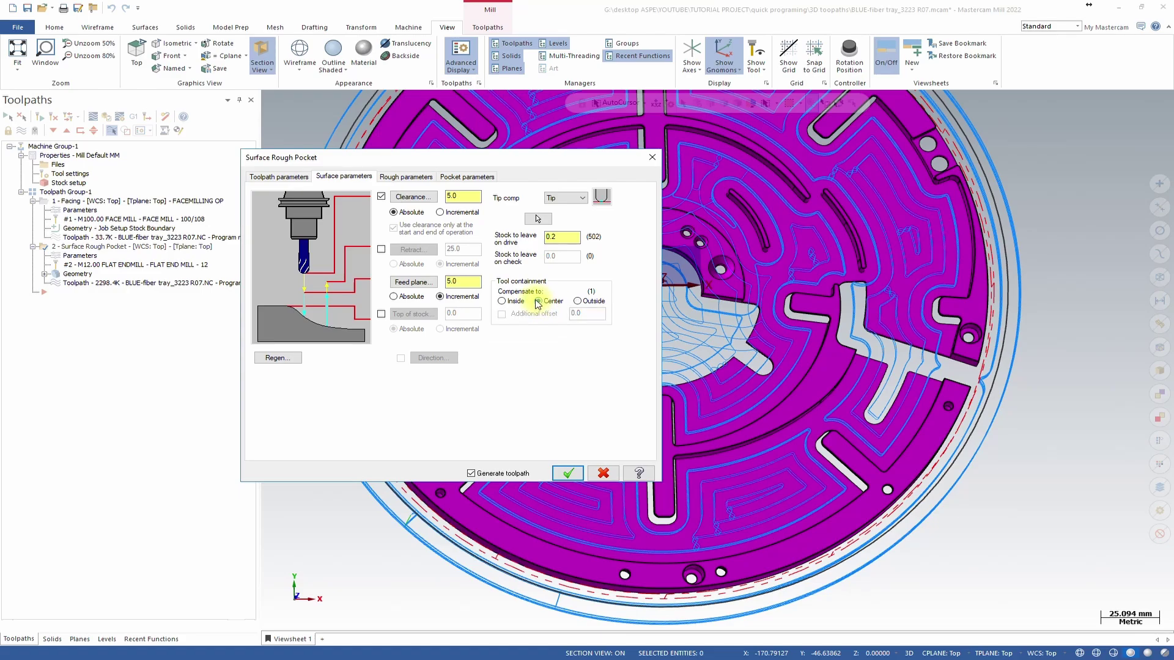
{"action": "left_click", "coordinate": [568, 474]}
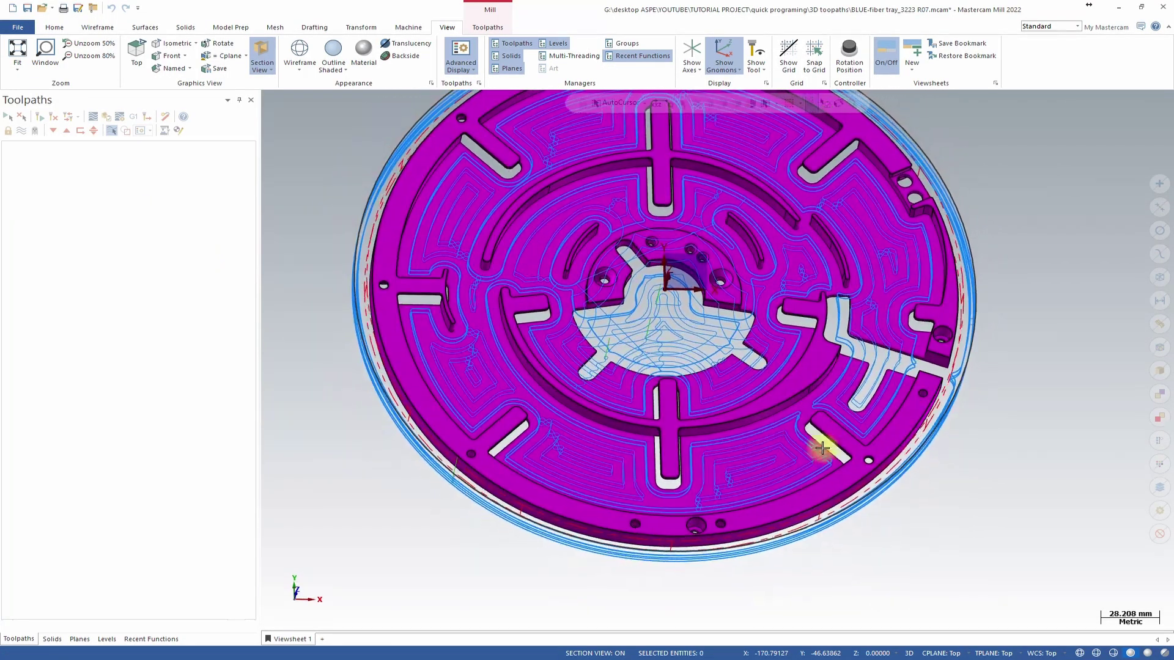
- Create a Horizontal Area finishing toolpath and reset its machining group's wall and floor stock to 0
{"action": "middle_click_drag", "start_coordinate": [962, 498], "coordinate": [566, 247]}
{"action": "left_click", "coordinate": [487, 26]}
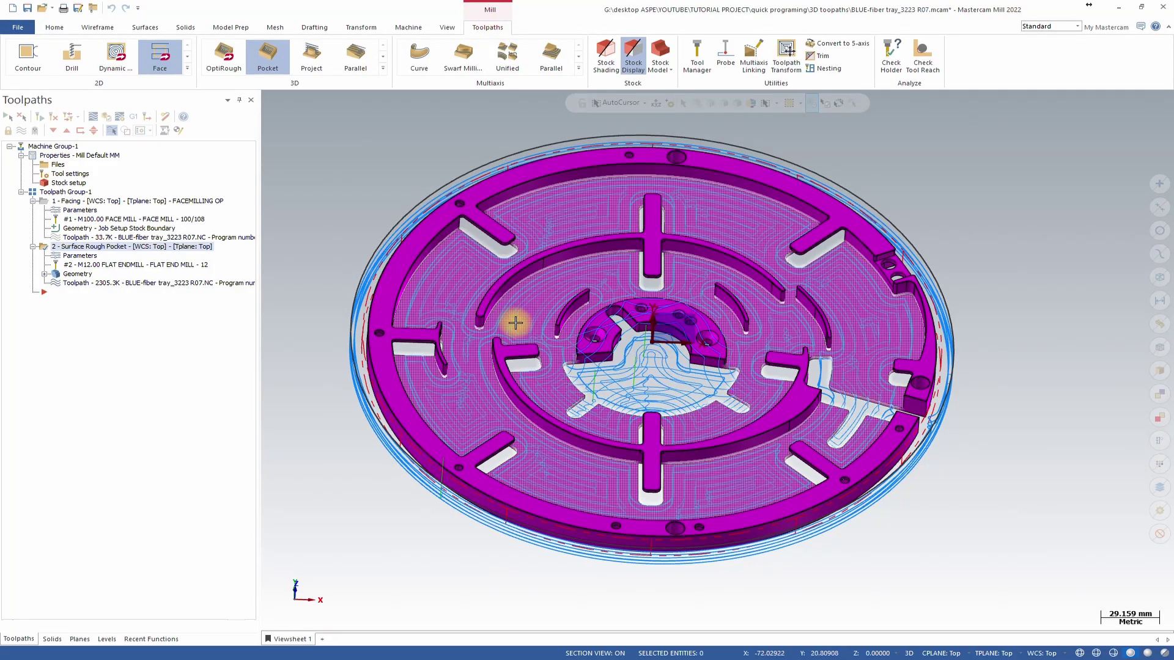
{"action": "middle_click_drag", "start_coordinate": [516, 319], "coordinate": [801, 278]}
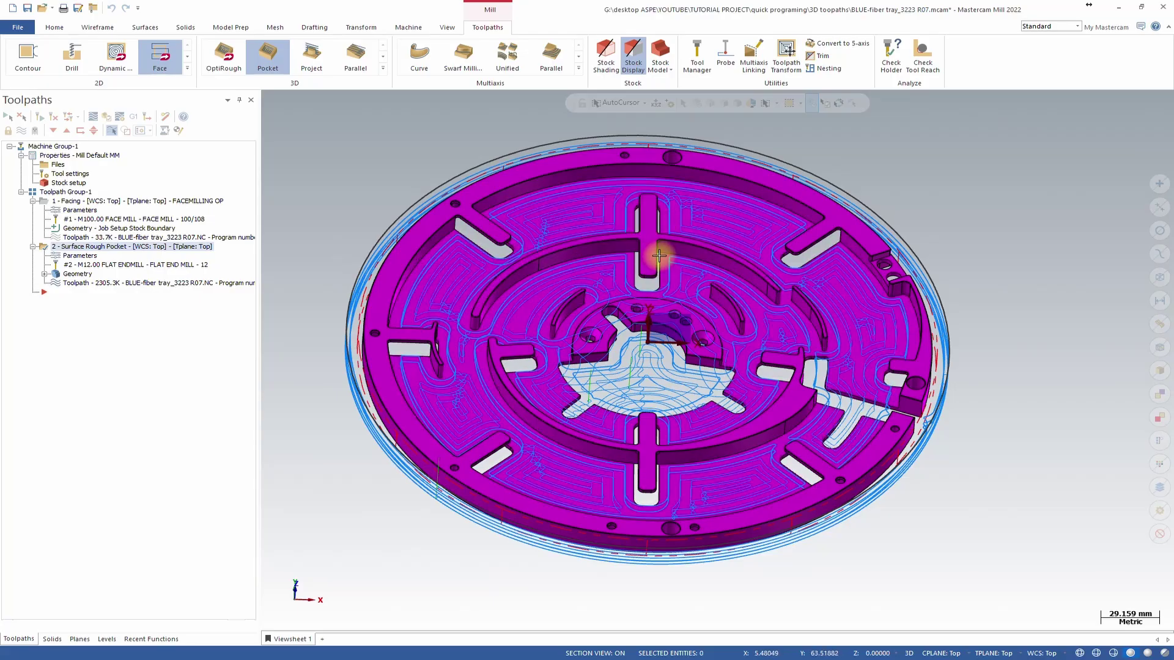
{"action": "key", "text": "alt+1"}
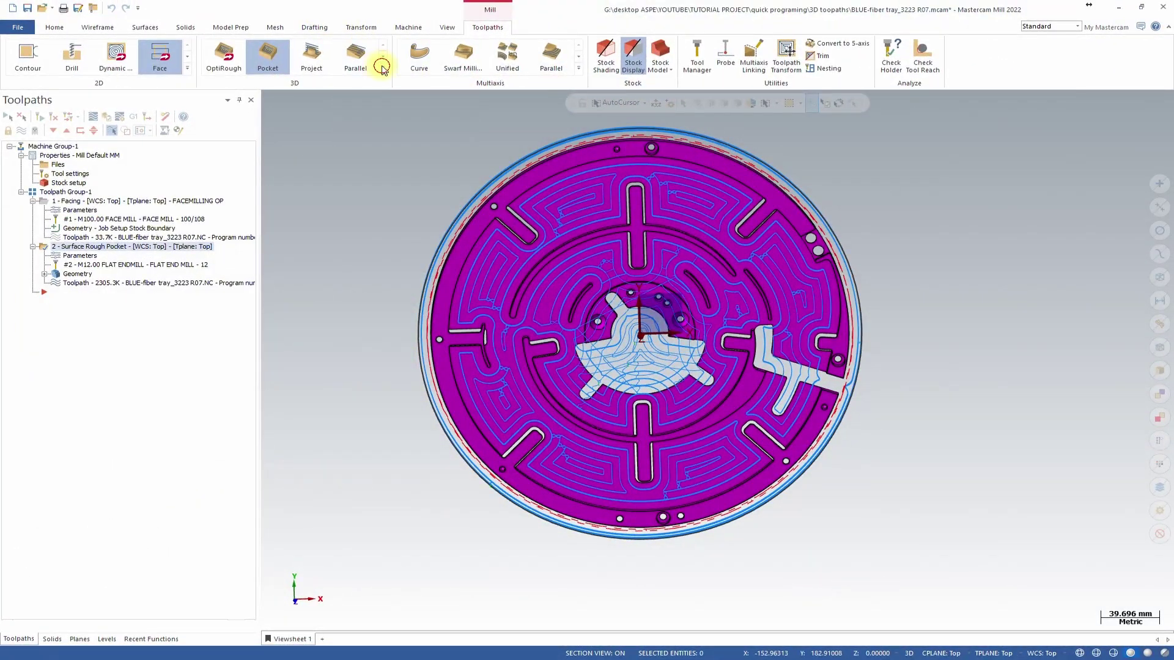
{"action": "left_click", "coordinate": [383, 69]}
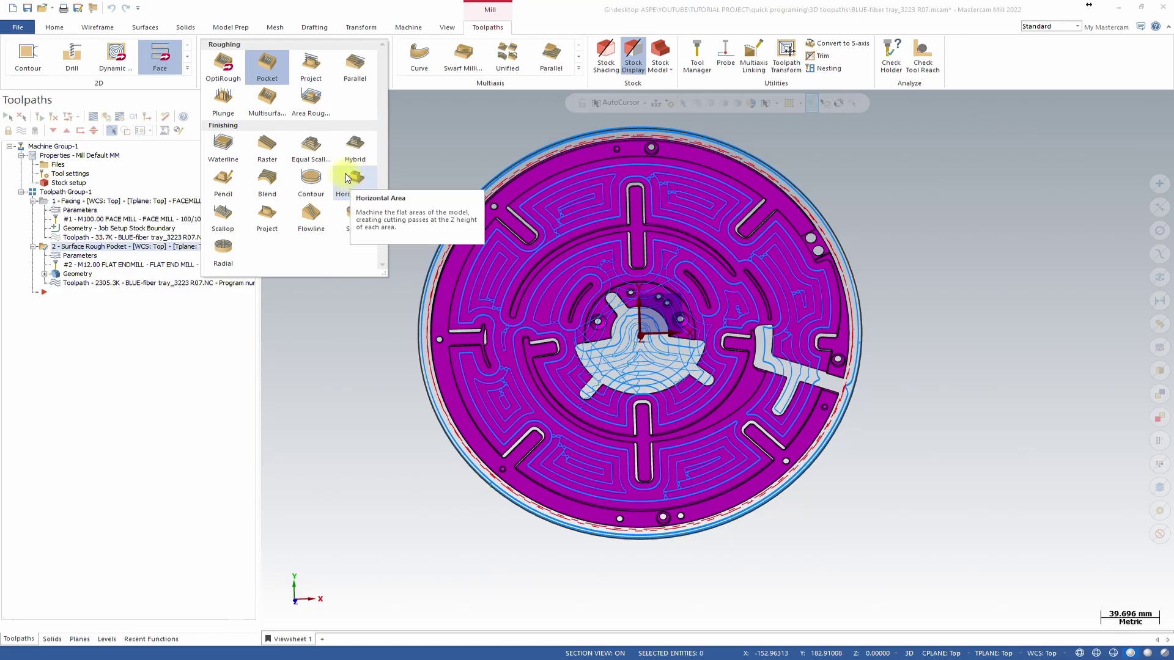
{"action": "left_click", "coordinate": [361, 187]}
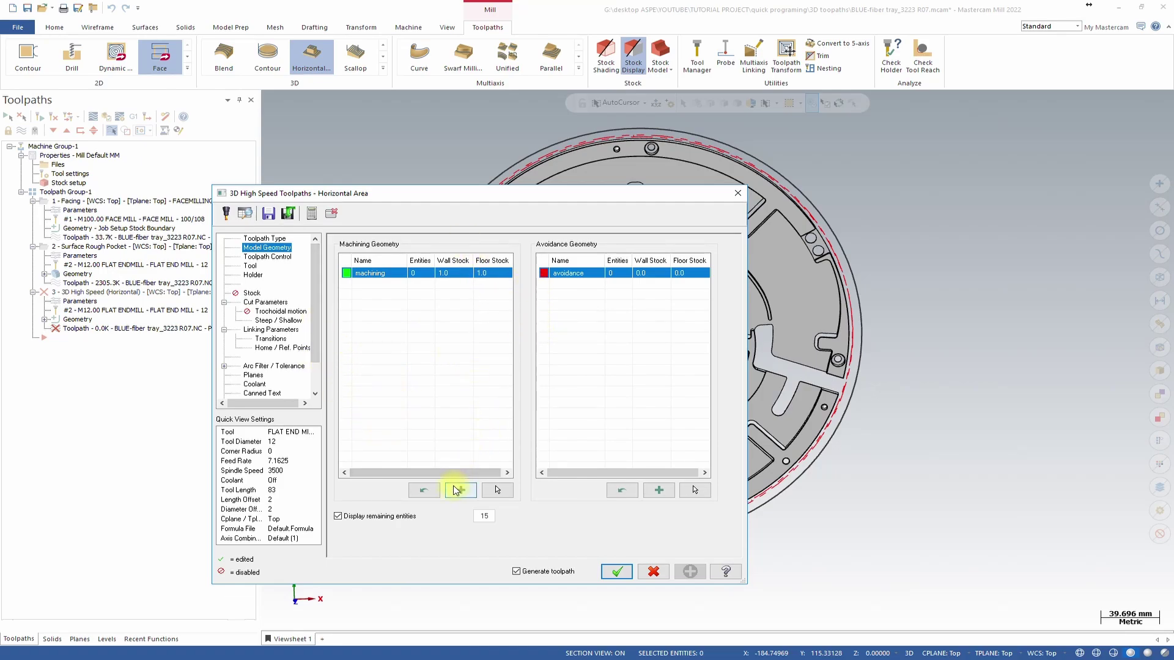
{"action": "left_click", "coordinate": [425, 491]}
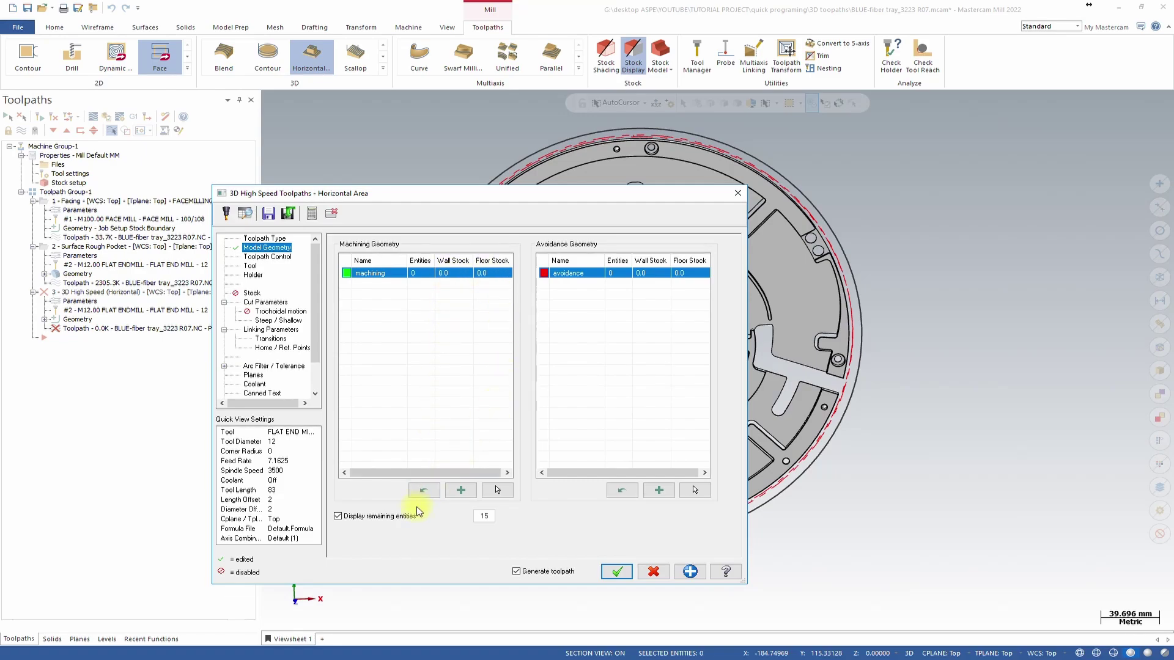
- Try selecting the tray's whole solid body as the machining geometry, and unselect all of its entities
{"action": "left_click", "coordinate": [496, 490]}
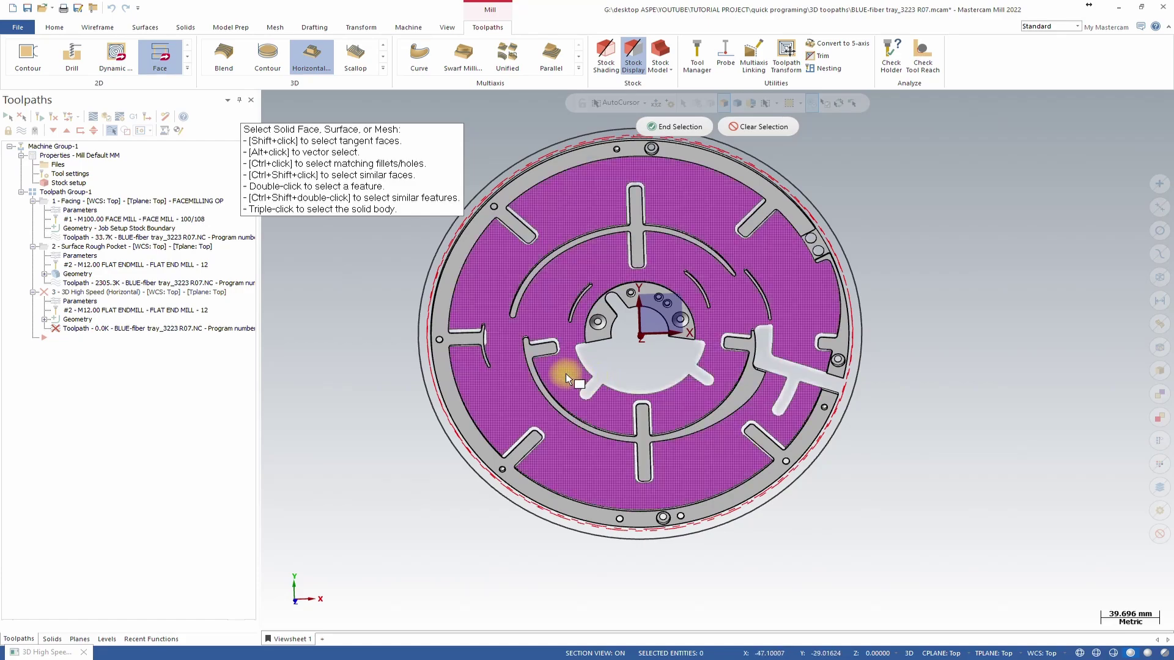
{"action": "triple_click", "coordinate": [548, 301]}
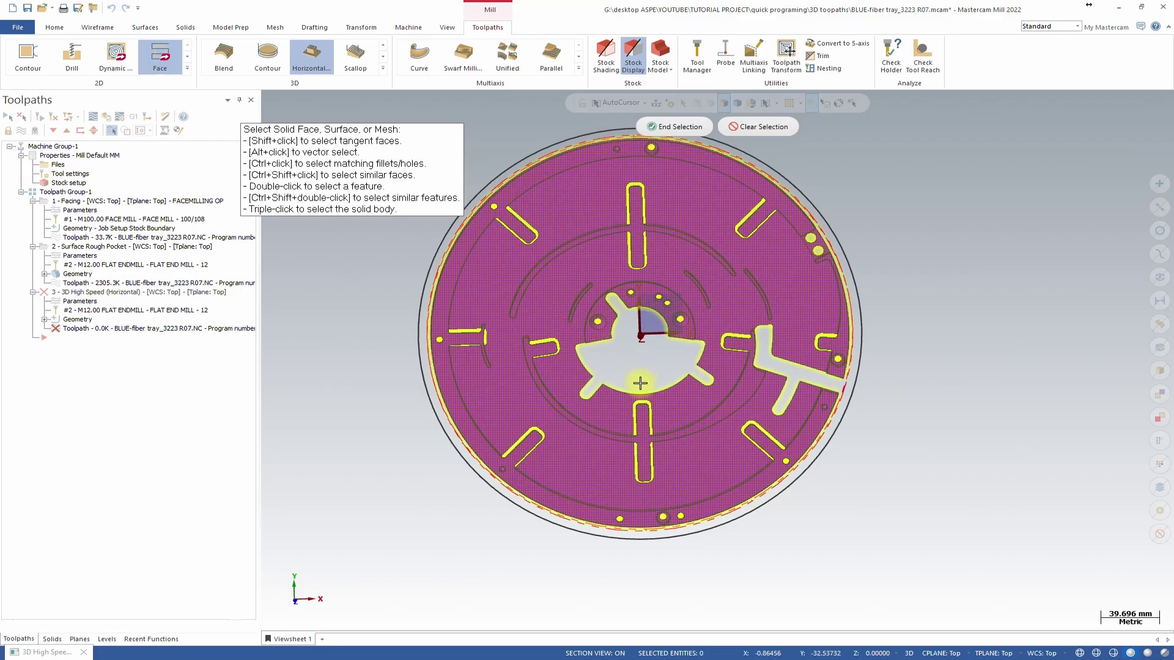
{"action": "middle_click_drag", "start_coordinate": [695, 412], "coordinate": [713, 307]}
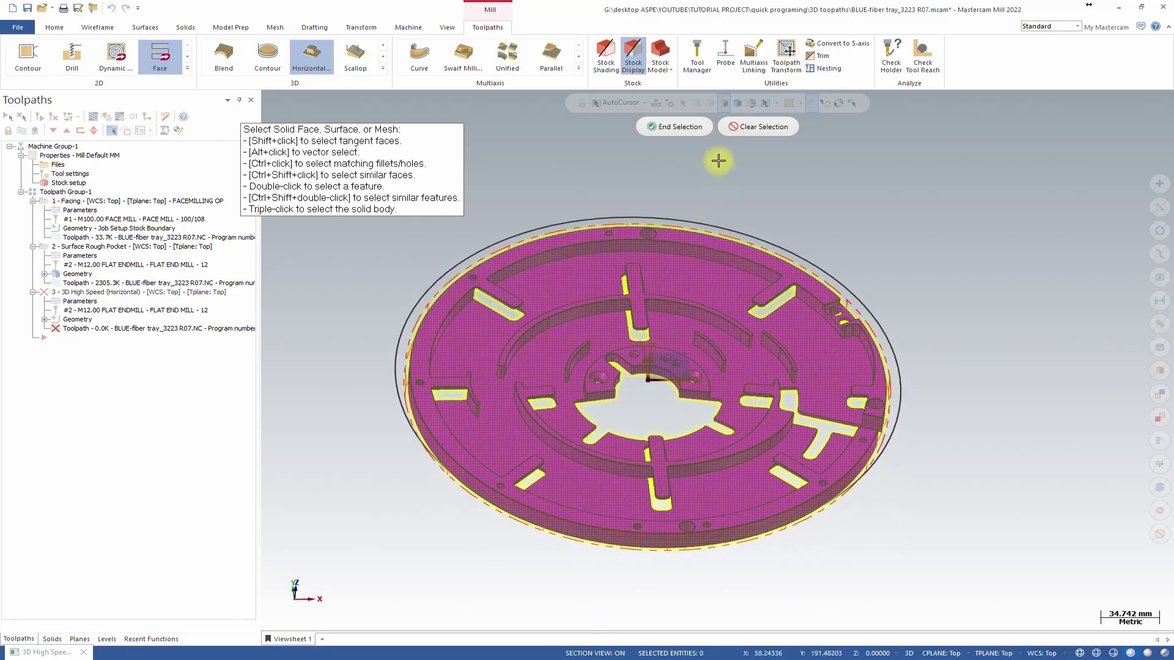
{"action": "left_click", "coordinate": [682, 127]}
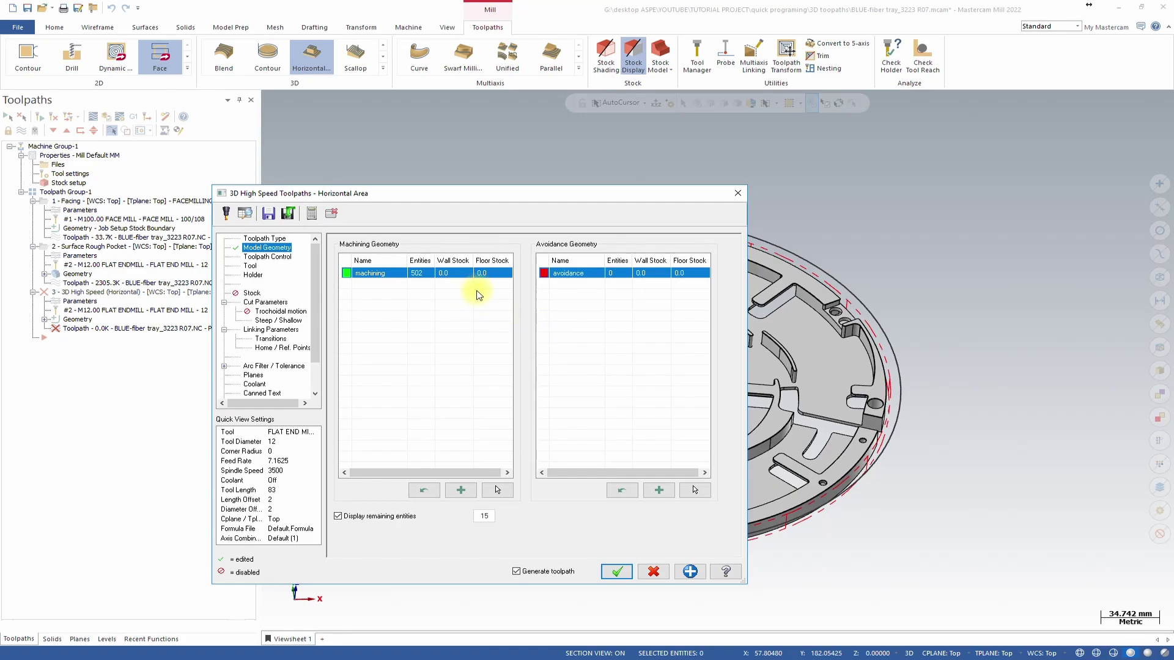
{"action": "right_click", "coordinate": [409, 283]}
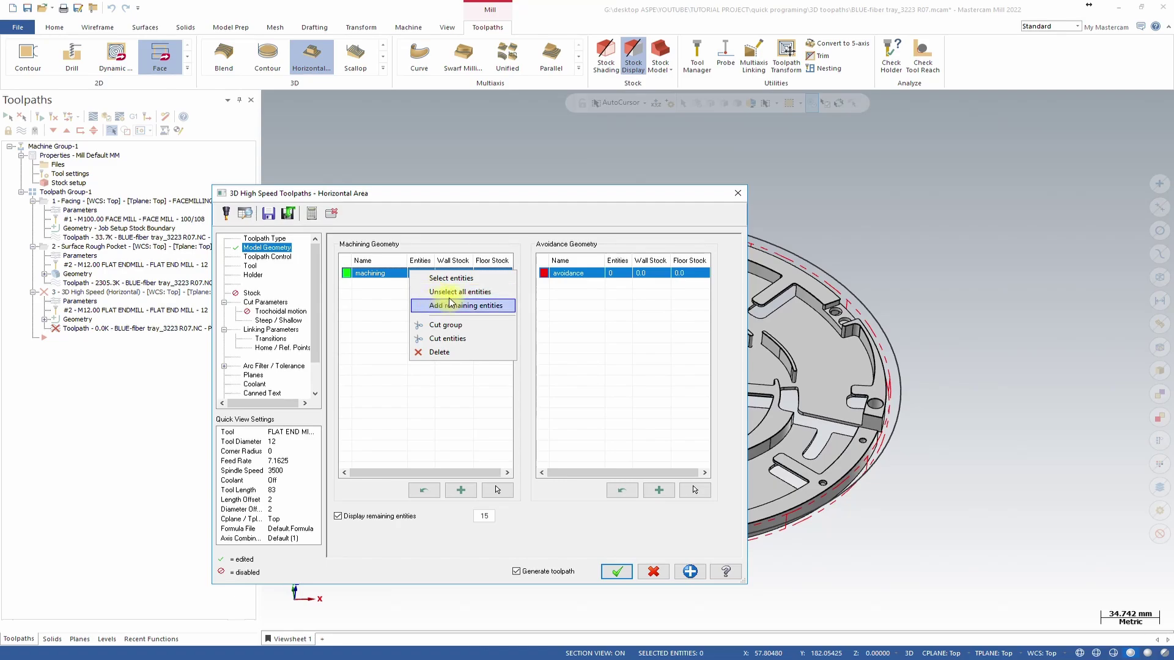
{"action": "left_click", "coordinate": [453, 292]}
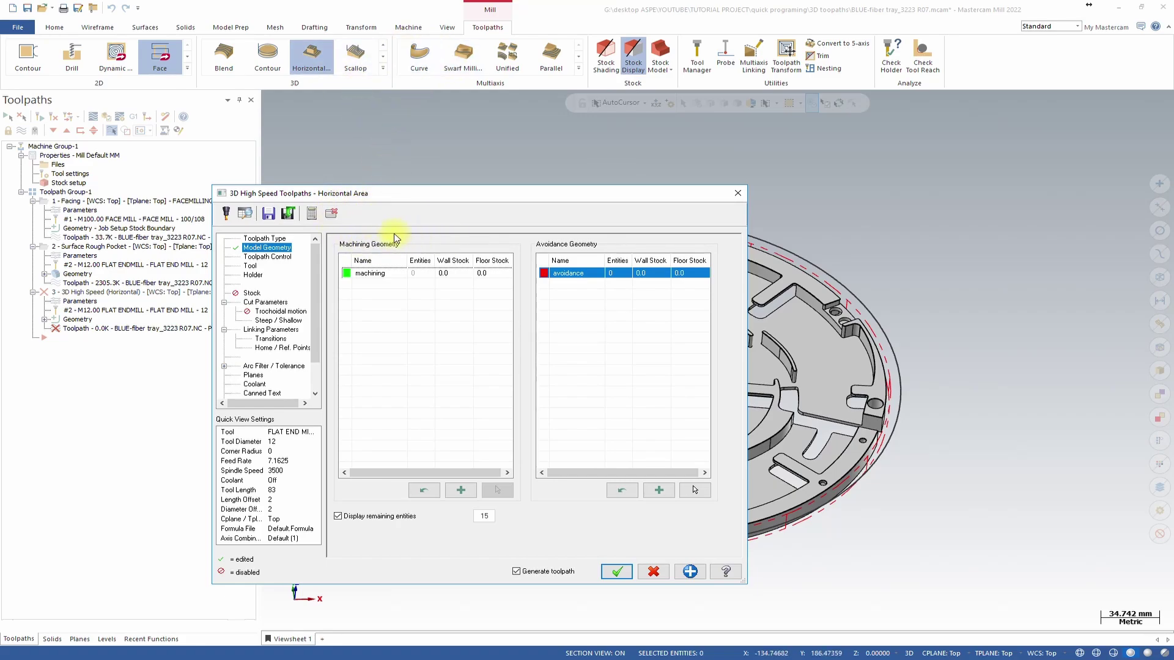
- Add all remaining entities to the machining geometry group and set its wall stock to 2
{"action": "left_click", "coordinate": [388, 277]}
{"action": "right_click", "coordinate": [388, 276]}
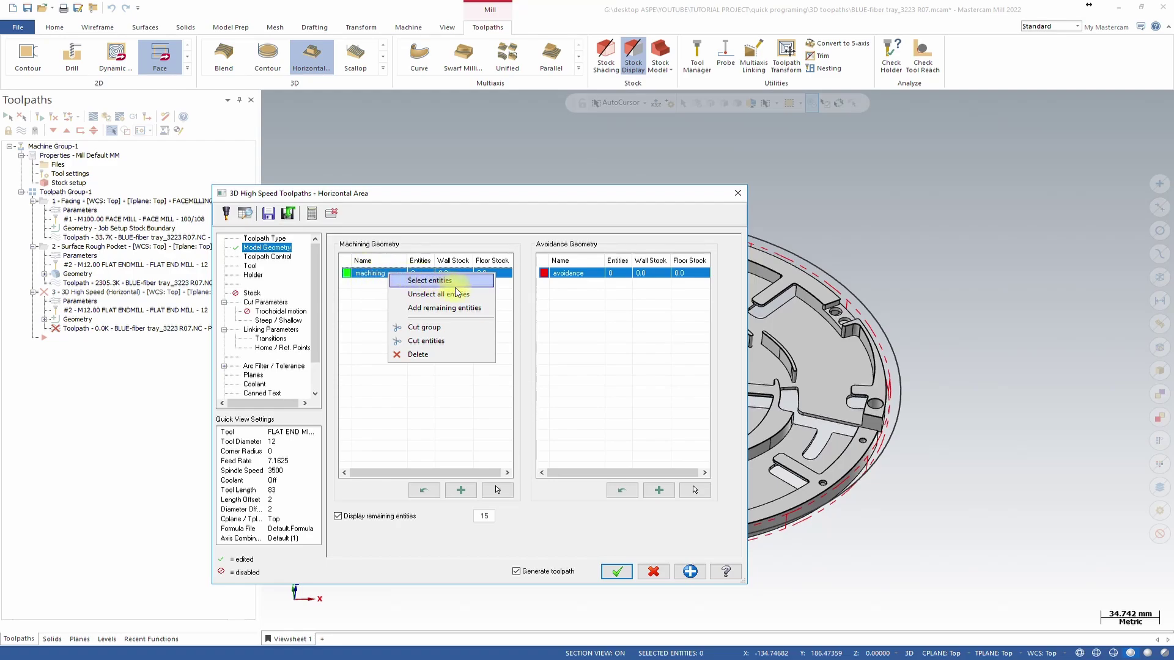
{"action": "left_click", "coordinate": [470, 310]}
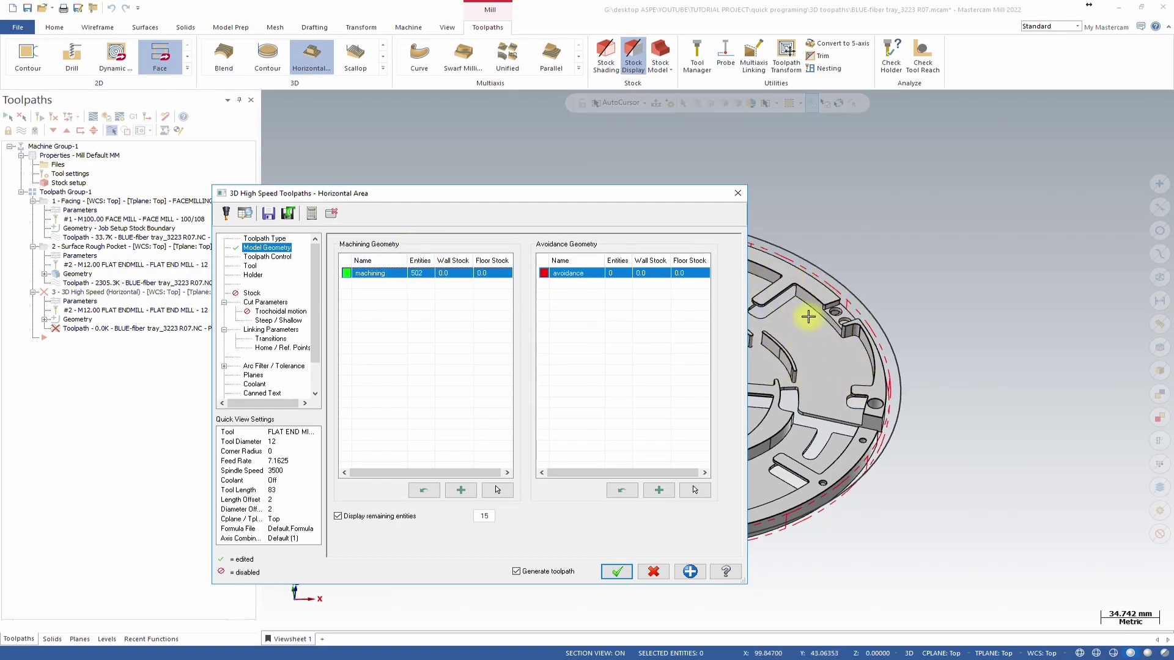
{"action": "left_click", "coordinate": [818, 382]}
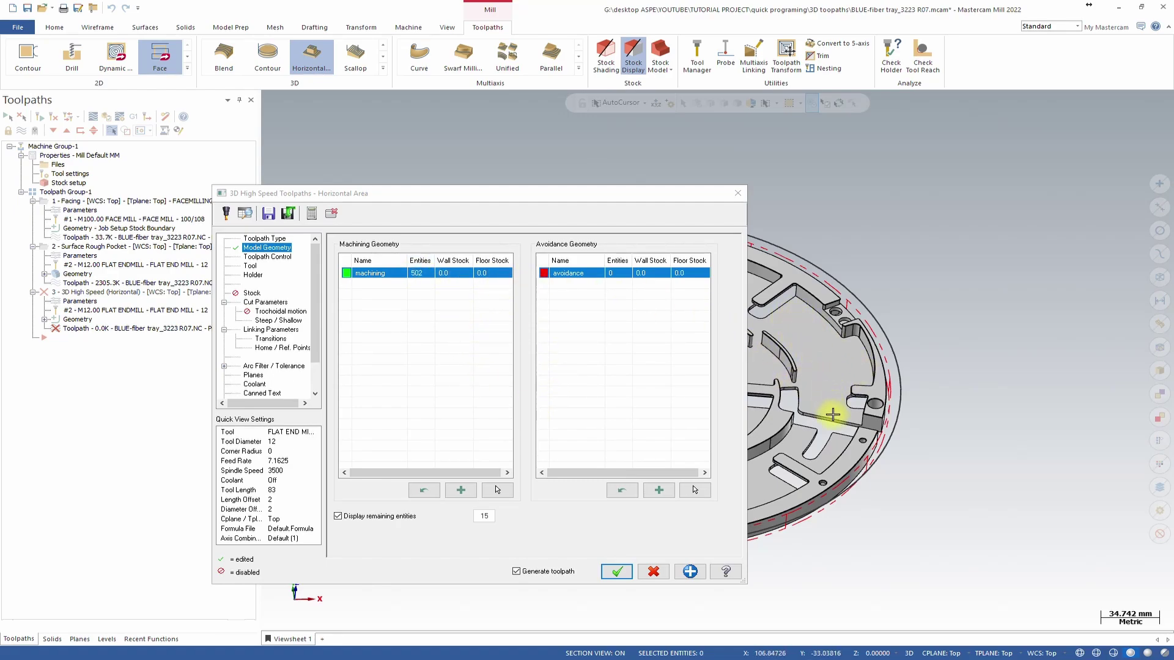
{"action": "double_click", "coordinate": [461, 278]}
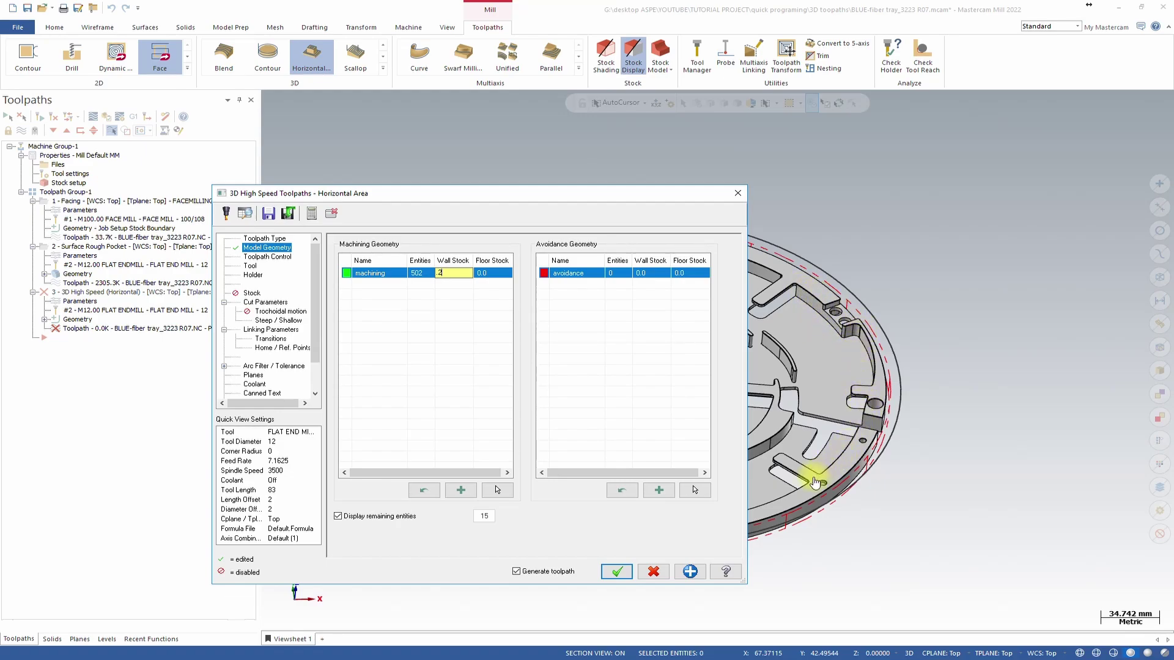
- Assign the 10 mm end mill with 0.5 corner radius from the tool library, with feed rate 1500, plunge rate 1000 and spindle speed 8500
{"action": "left_click", "coordinate": [265, 263]}
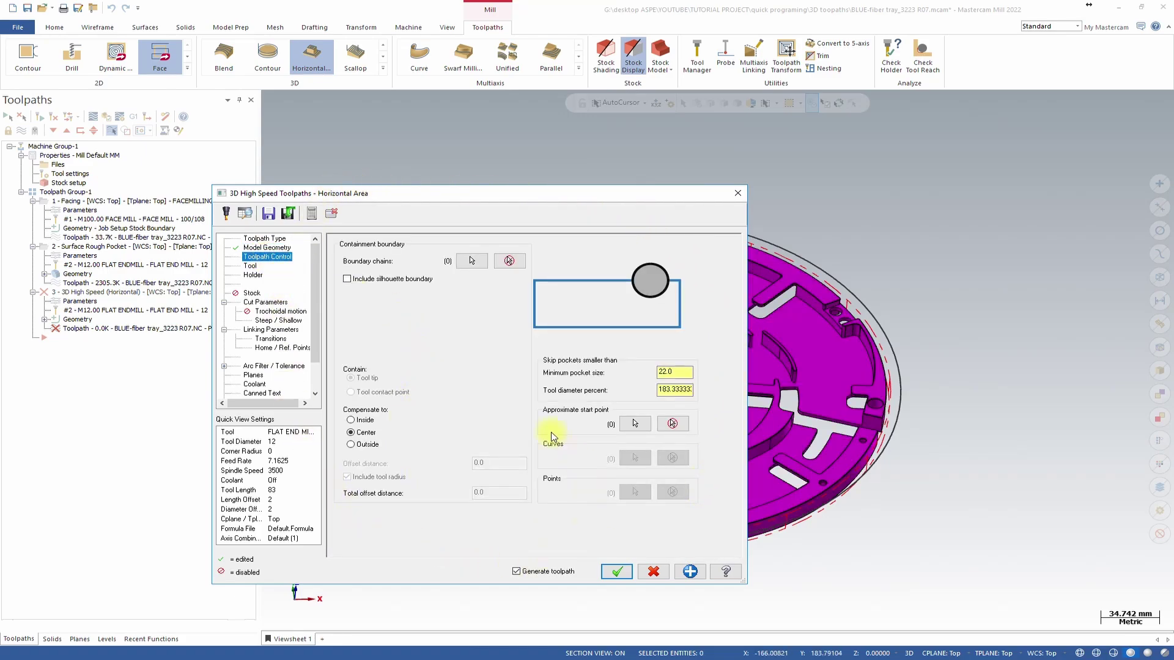
{"action": "left_click", "coordinate": [250, 266]}
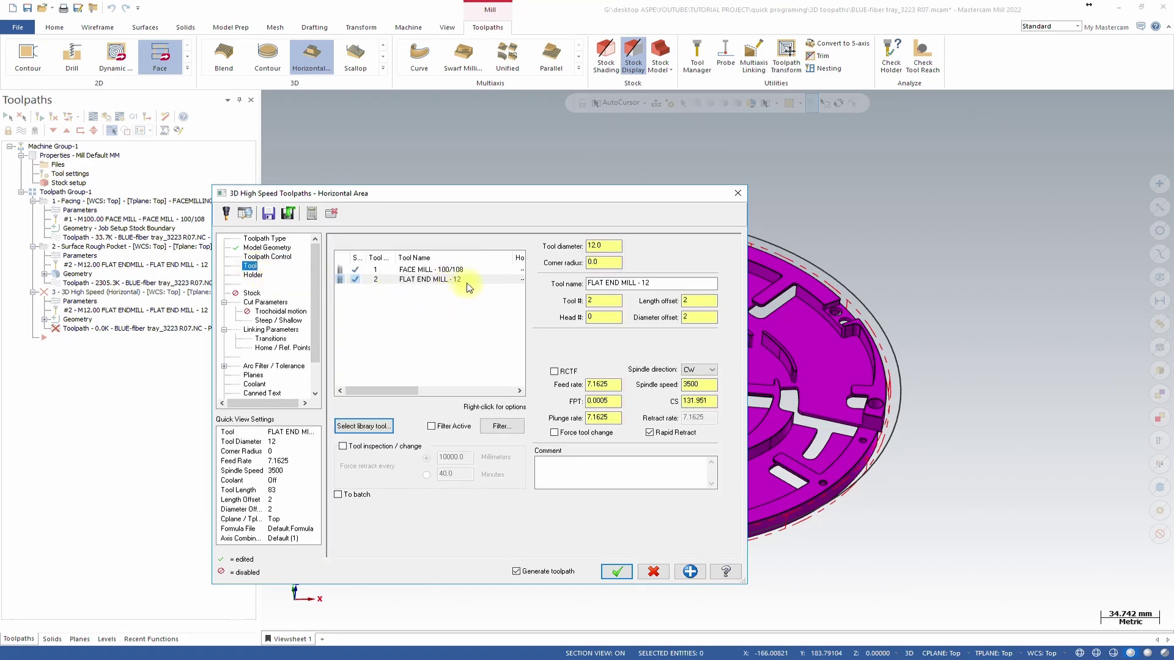
{"action": "left_click", "coordinate": [384, 426]}
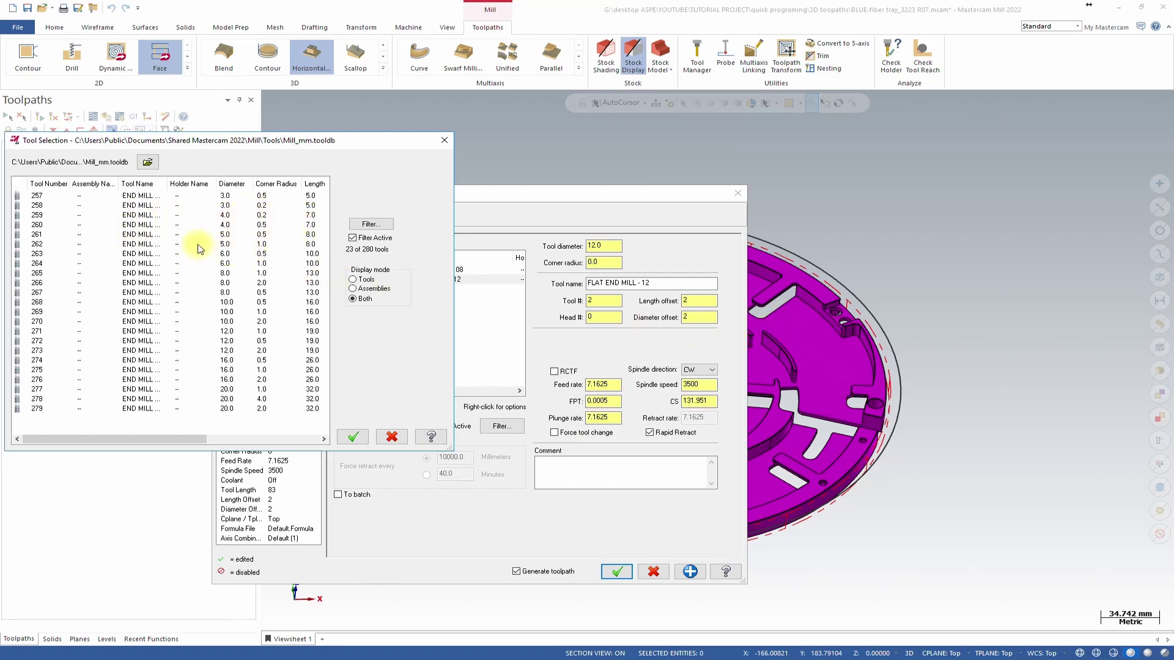
{"action": "left_click", "coordinate": [363, 225]}
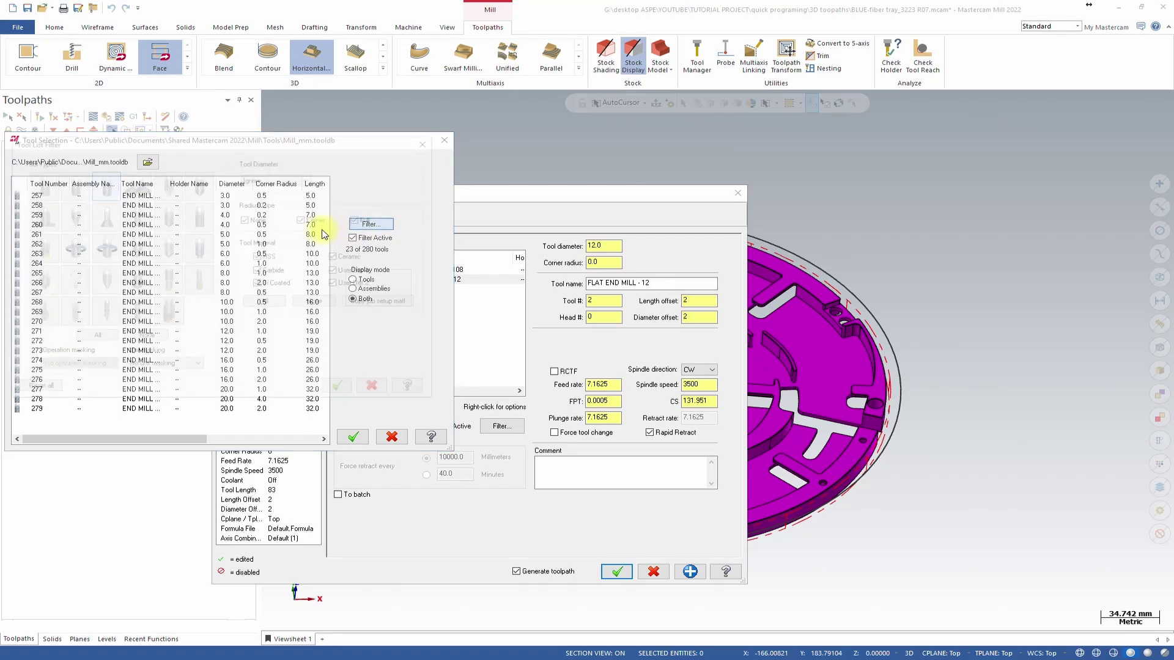
{"action": "key", "text": "Return"}
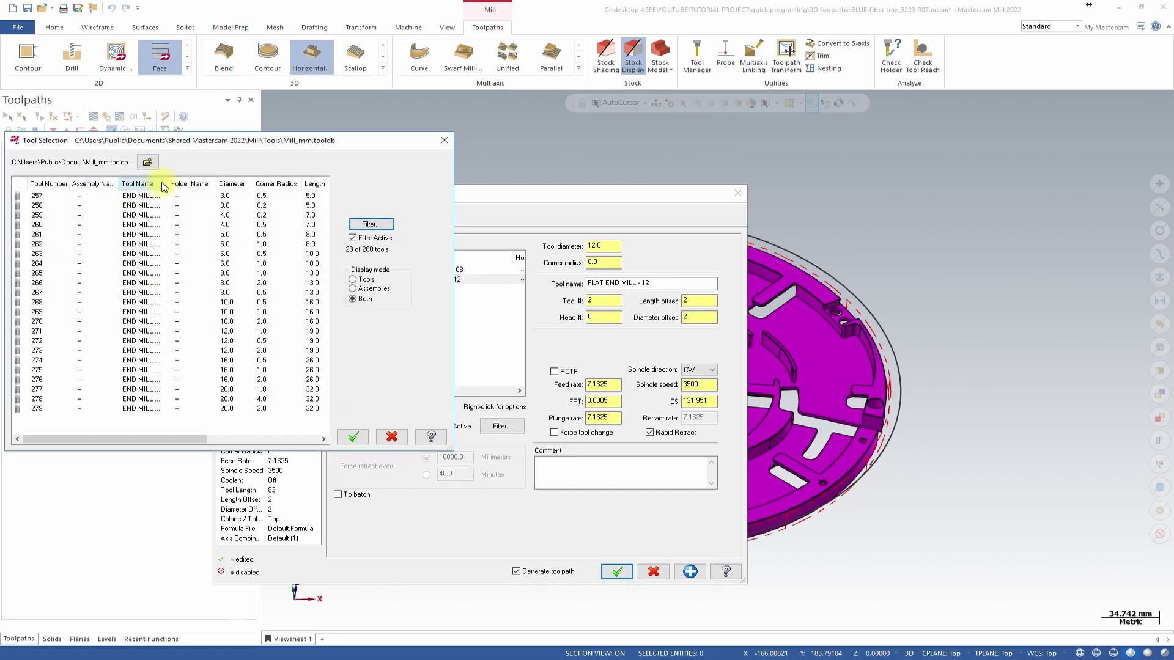
{"action": "mouse_move", "coordinate": [167, 184]}
{"action": "left_mouse_down"}
{"action": "mouse_move", "coordinate": [222, 183]}
{"action": "mouse_move", "coordinate": [174, 183]}
{"action": "left_mouse_up"}
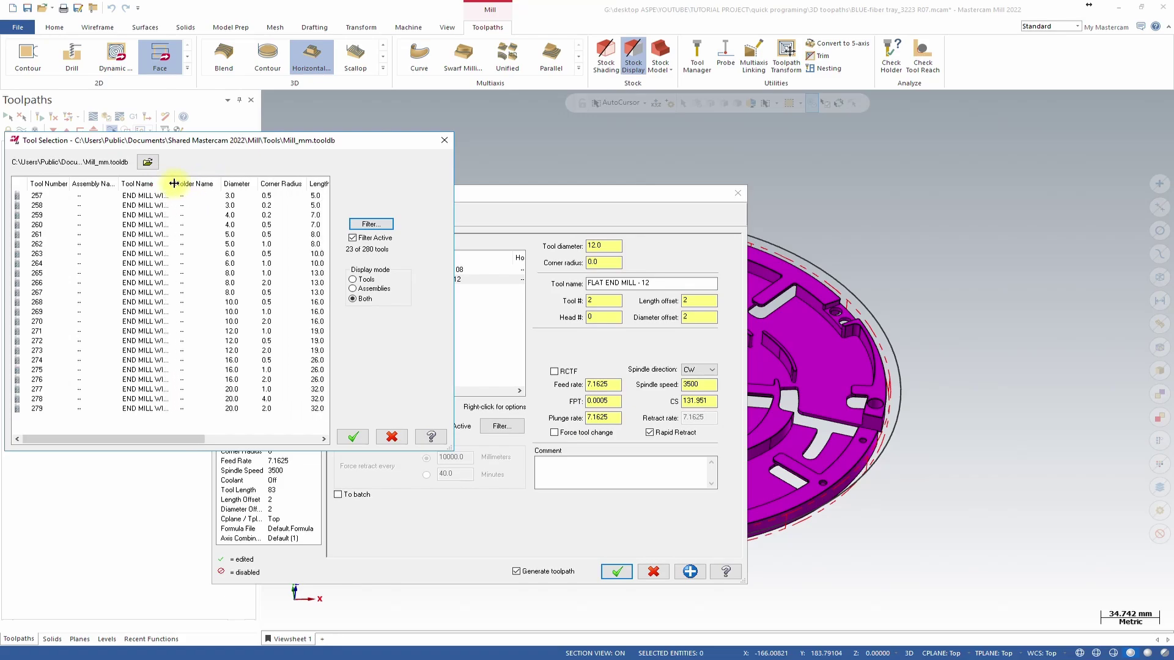
{"action": "left_click", "coordinate": [236, 303]}
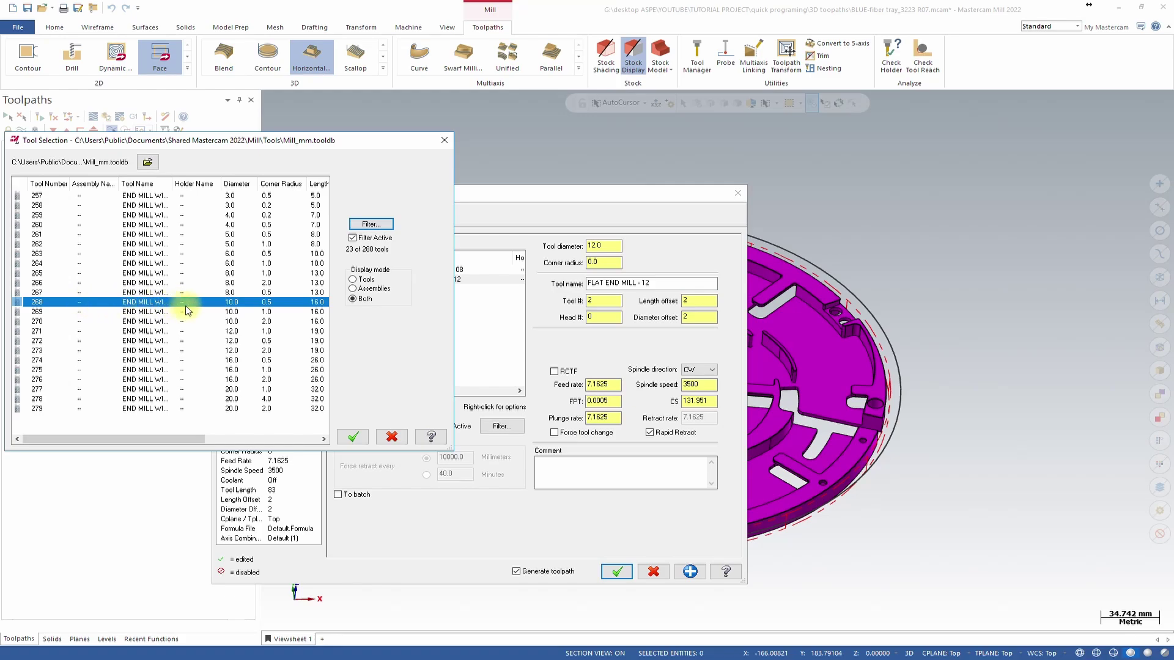
{"action": "left_click", "coordinate": [353, 436]}
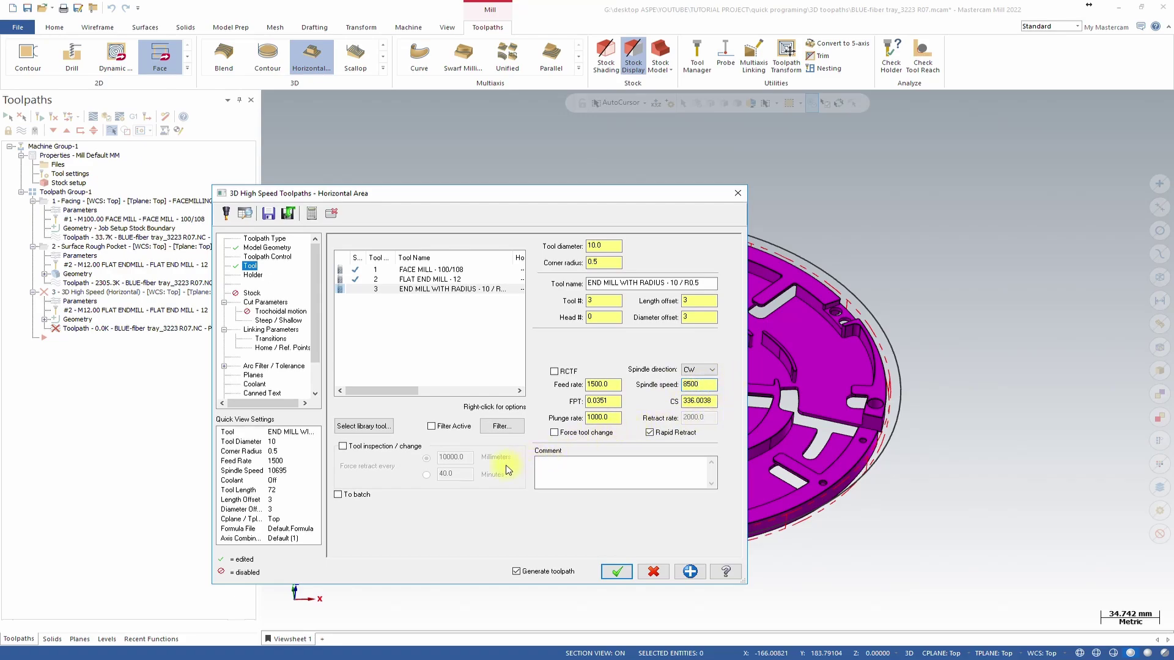
- Set the Horizontal Area cut parameters to 1 depth cut and an XY stepover of 55% of the tool diameter
{"action": "left_click", "coordinate": [253, 294]}
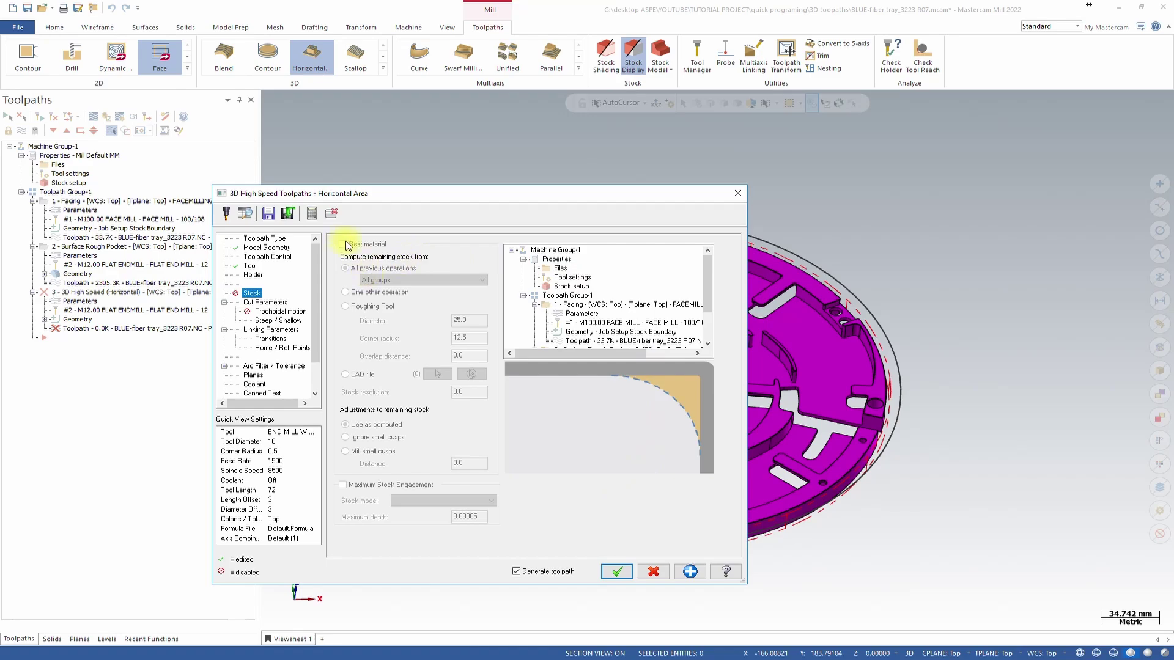
{"action": "left_click", "coordinate": [259, 303]}
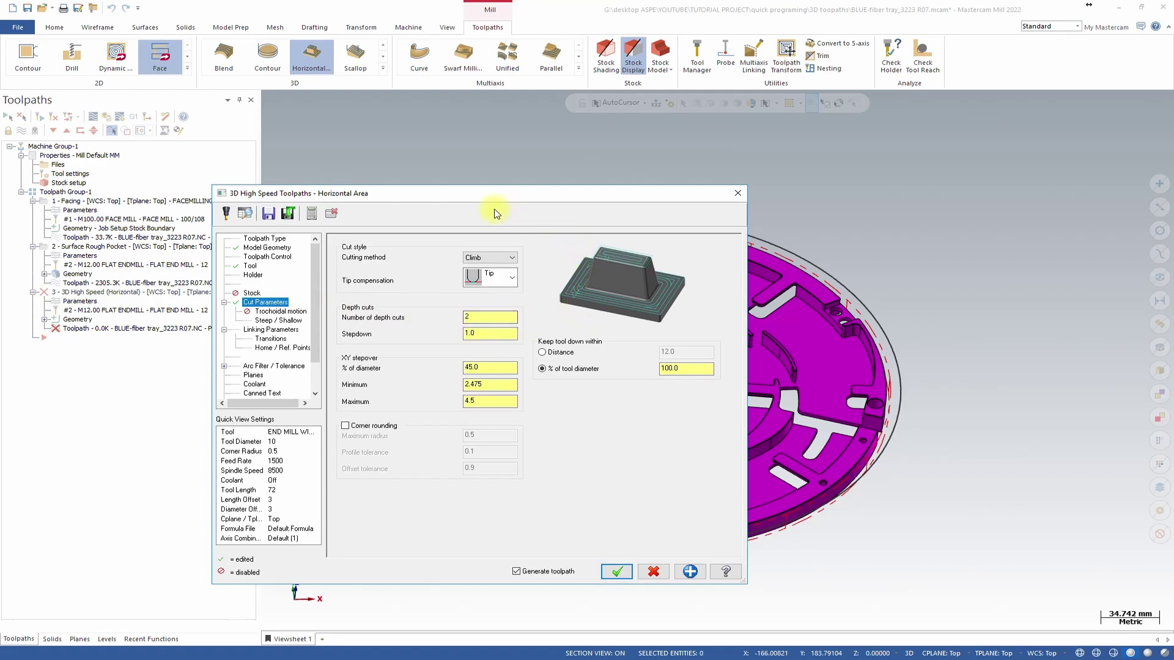
{"action": "double_click", "coordinate": [493, 315]}
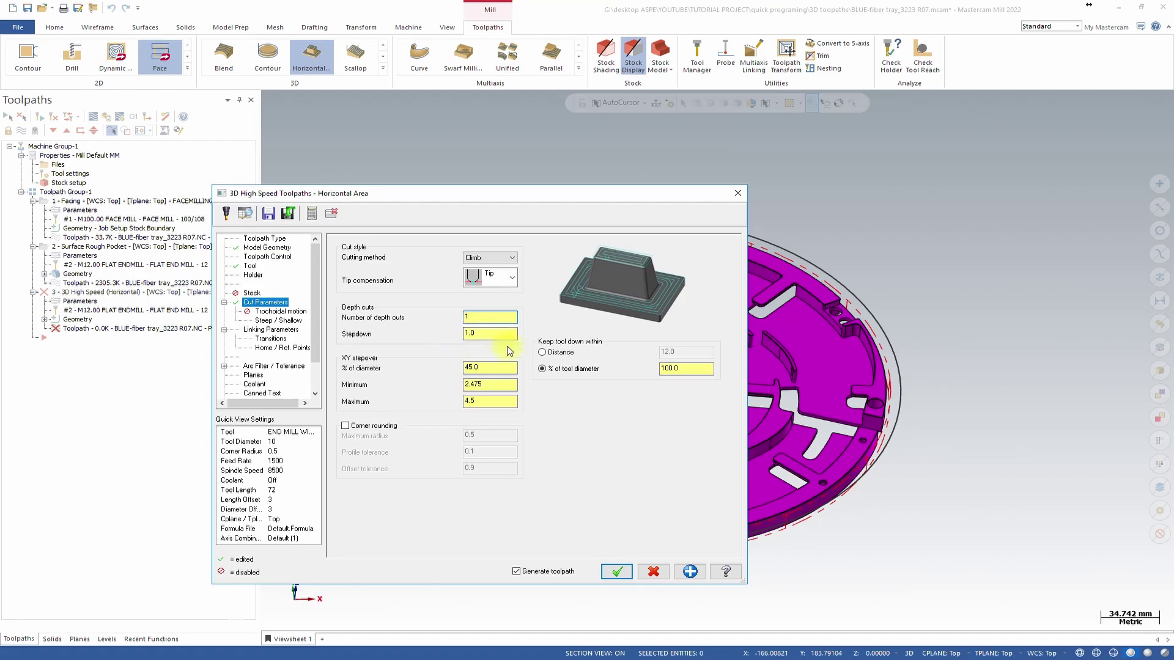
{"action": "key", "text": "Tab"}
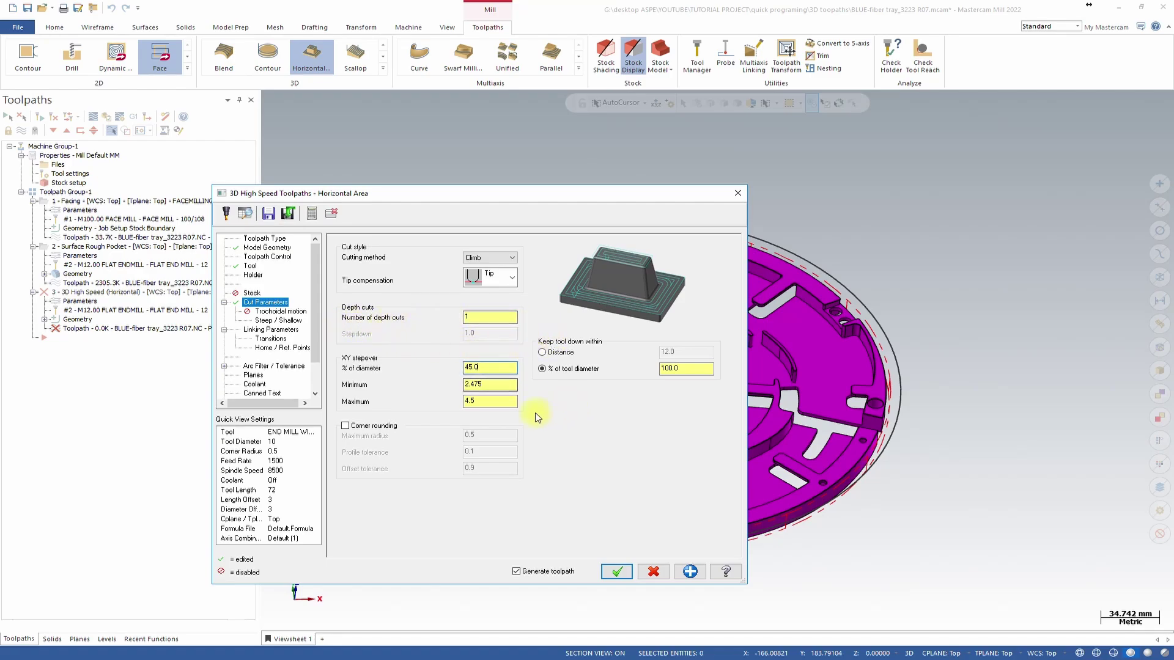
{"action": "double_click", "coordinate": [488, 368]}
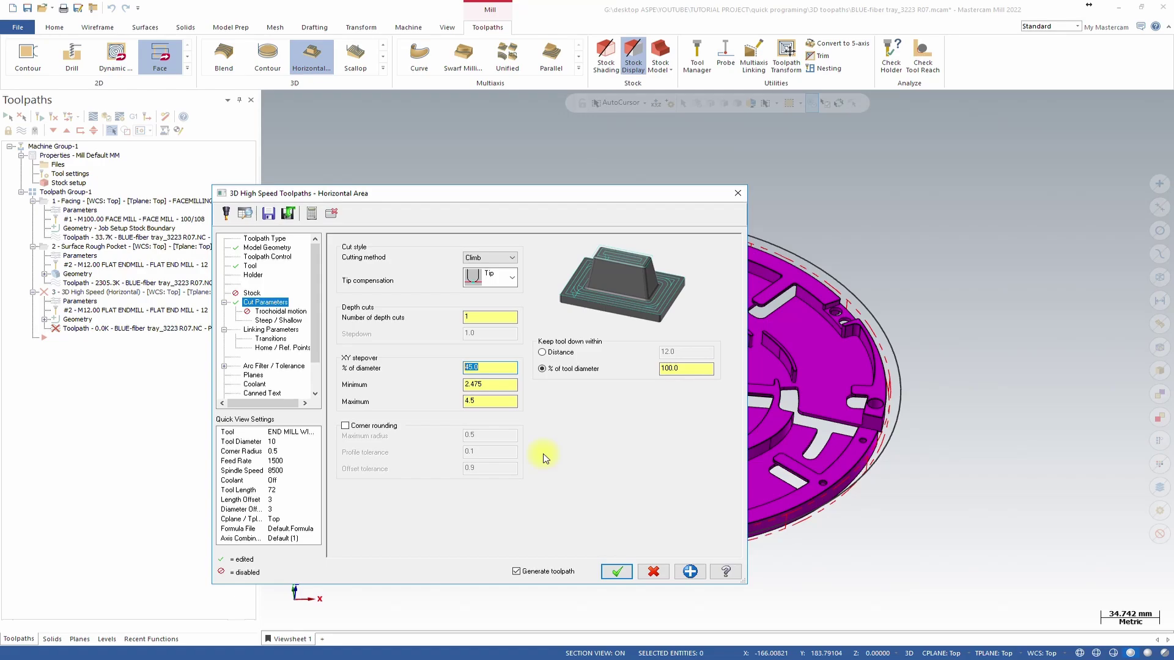
{"action": "left_click", "coordinate": [499, 316]}
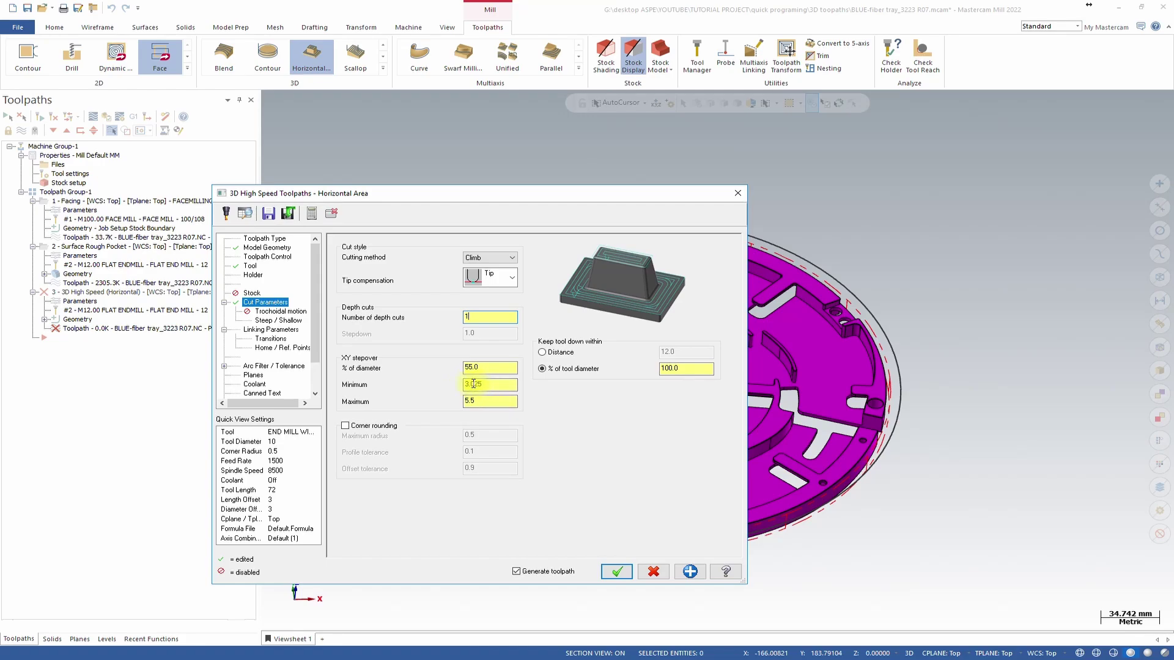
- Keep trochoidal motion off and limit the minimum Z depth to -0.3, taken from a corner point on the tray's outer rim
{"action": "left_click", "coordinate": [273, 312]}
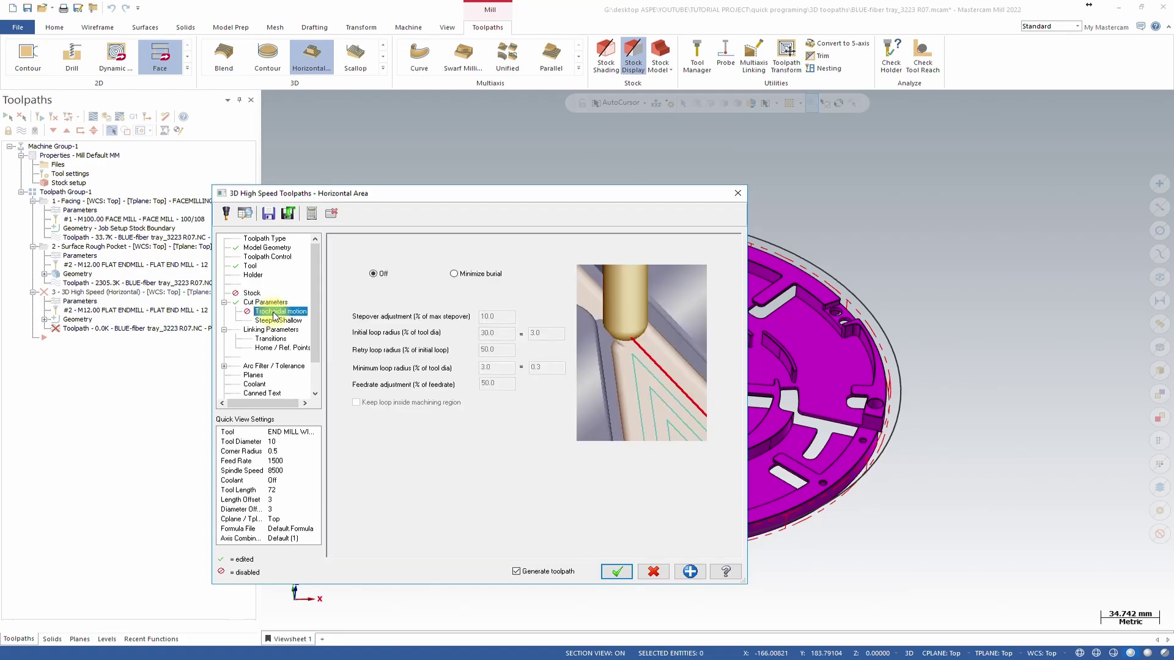
{"action": "left_click", "coordinate": [378, 274]}
{"action": "left_click", "coordinate": [298, 321]}
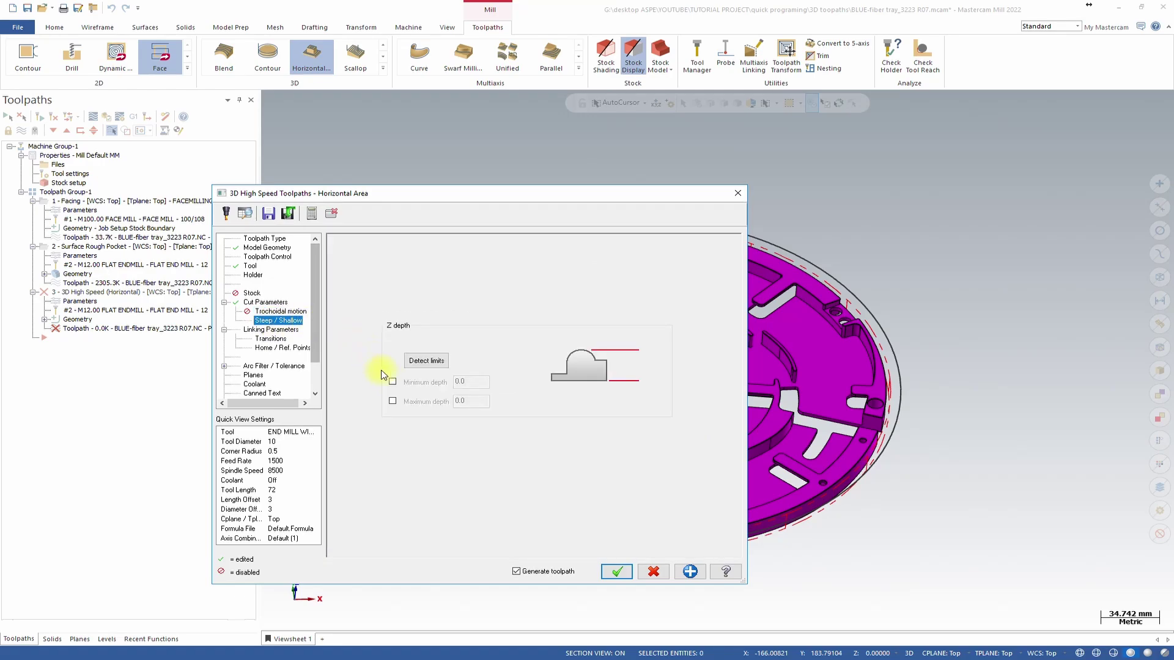
{"action": "left_click", "coordinate": [393, 382]}
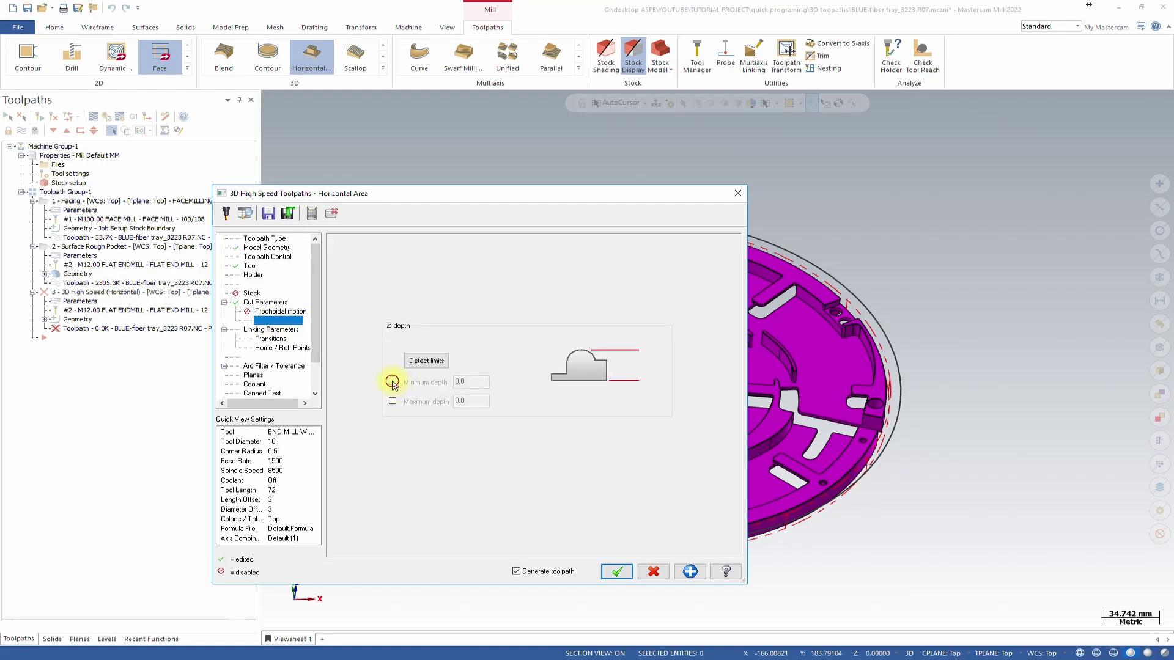
{"action": "right_click", "coordinate": [469, 384]}
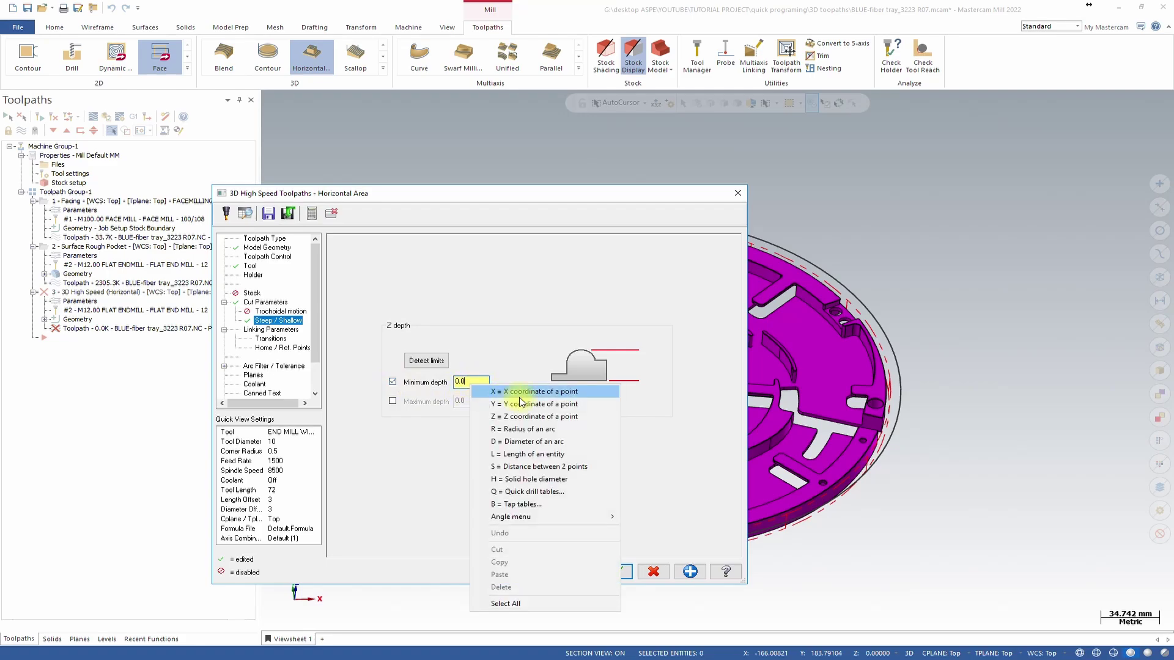
{"action": "left_click", "coordinate": [539, 418]}
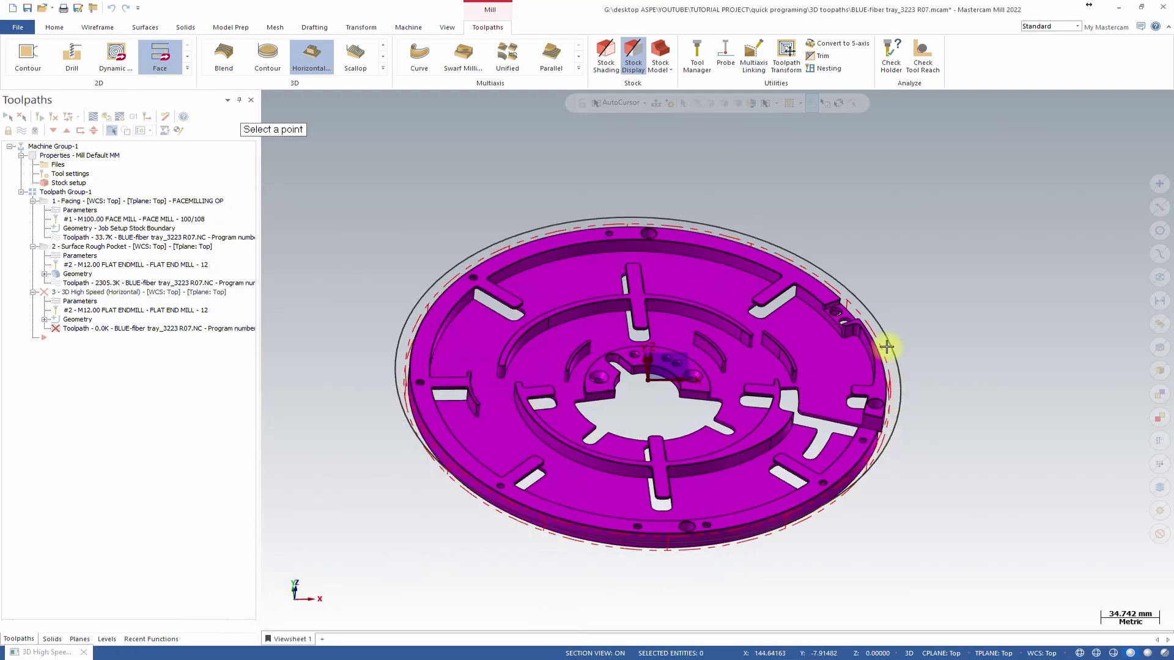
{"action": "scroll", "coordinate": [848, 304], "scroll_direction": "up", "scroll_amount": 8}
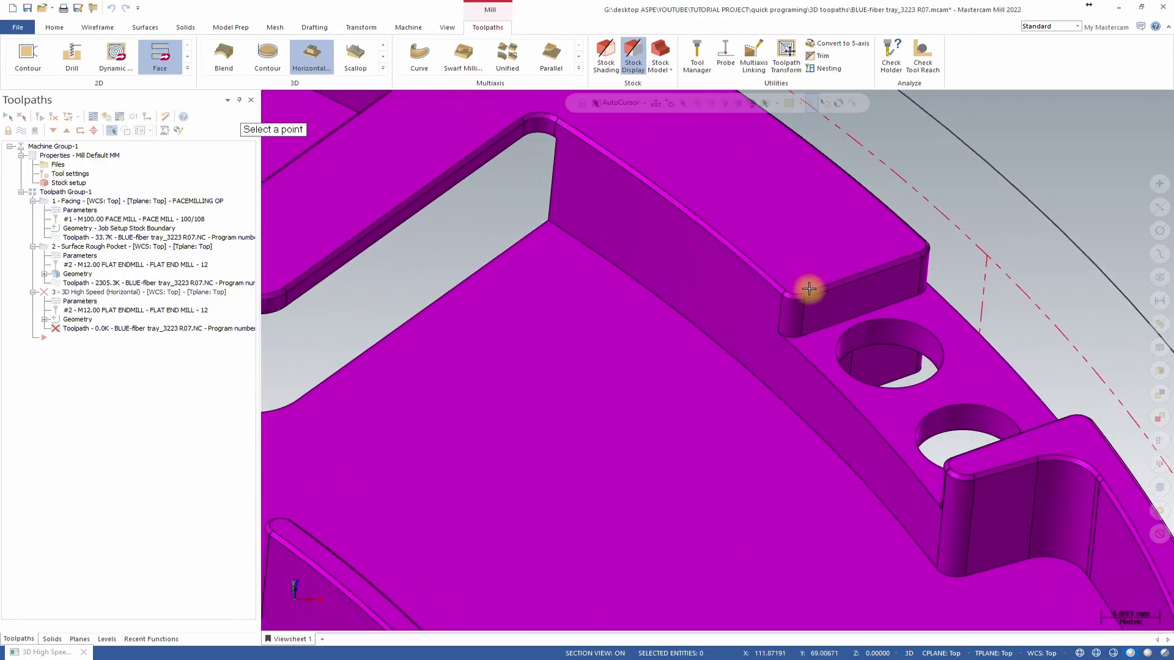
{"action": "left_click", "coordinate": [805, 302]}
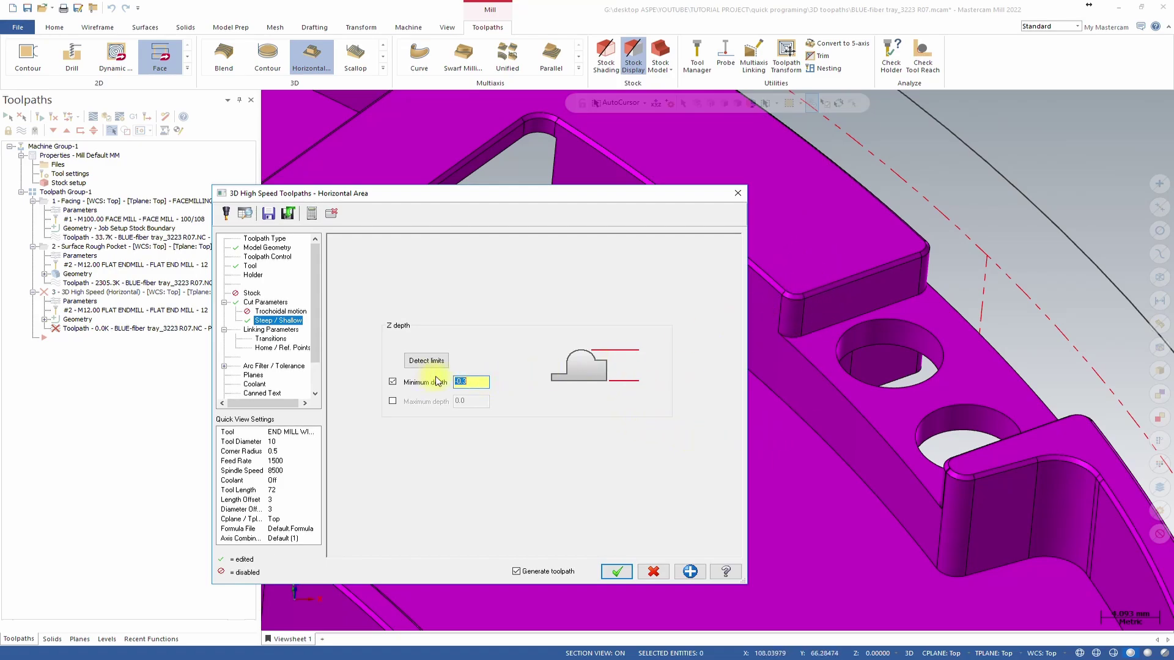
{"action": "double_click", "coordinate": [457, 382]}
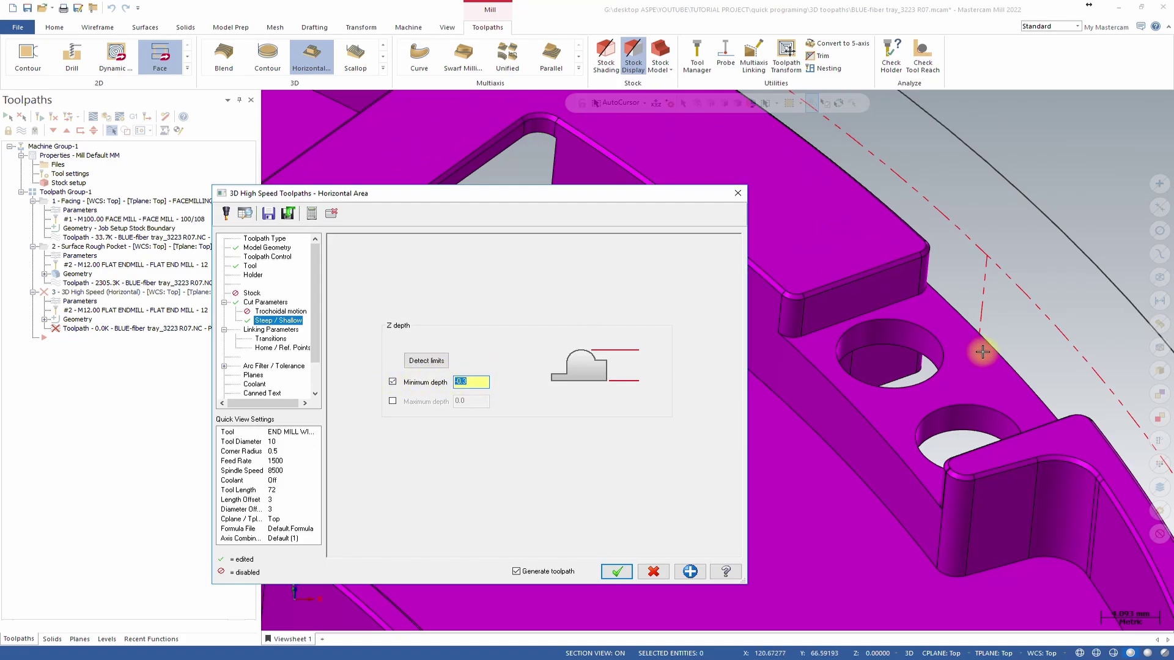
{"action": "scroll", "coordinate": [946, 400], "scroll_direction": "down", "scroll_amount": 10}
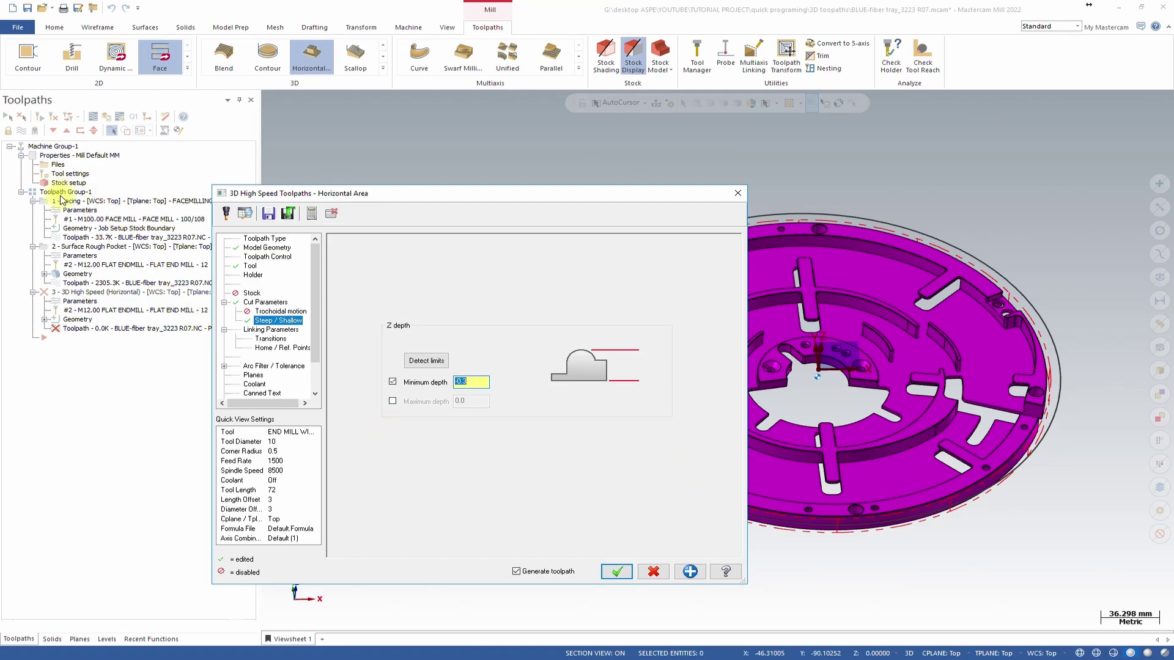
- Set the linking retracts to Minimum Vertical Retract with a part clearance of 3 and an absolute clearance plane of 5
{"action": "left_click", "coordinate": [270, 330]}
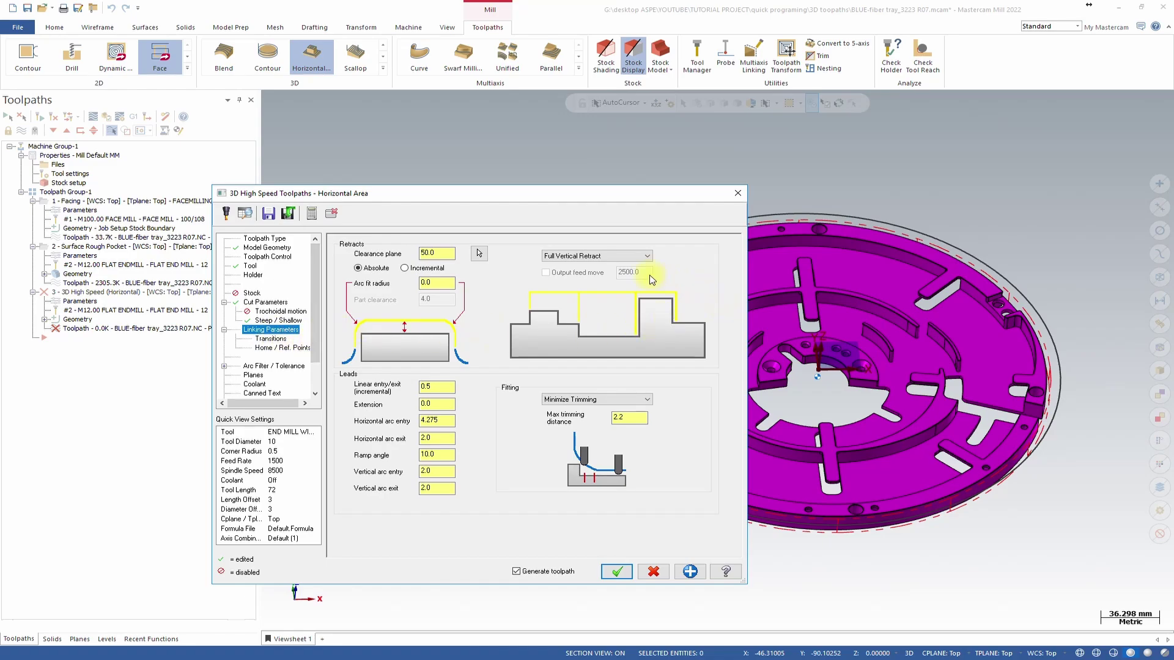
{"action": "left_click", "coordinate": [600, 257]}
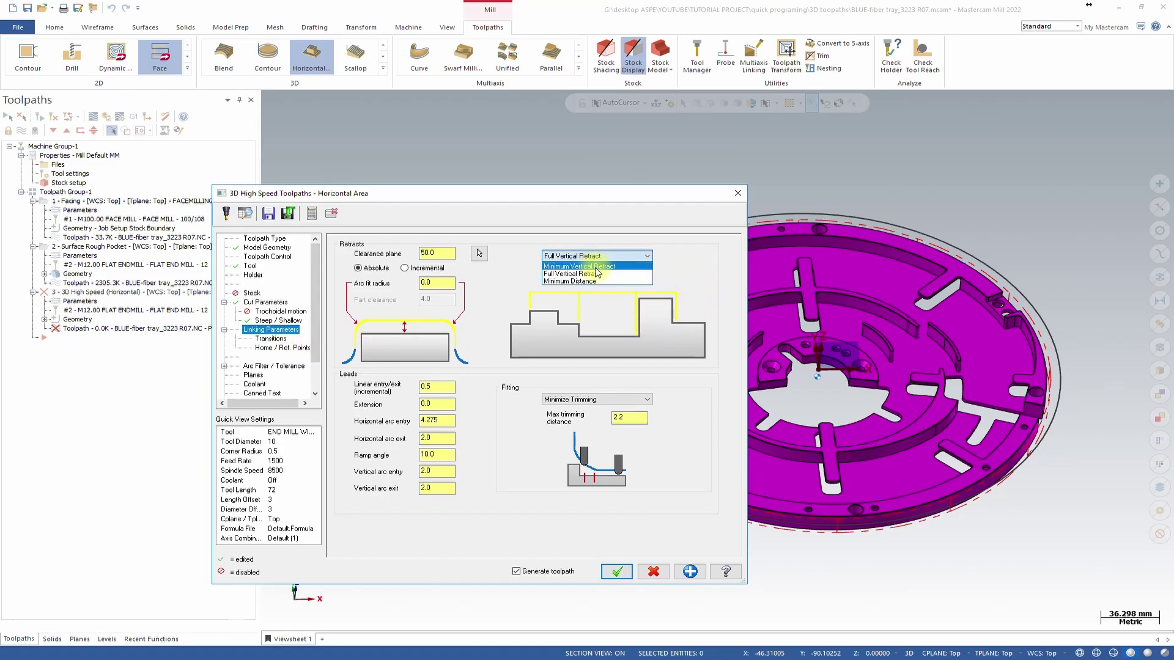
{"action": "left_click", "coordinate": [597, 268]}
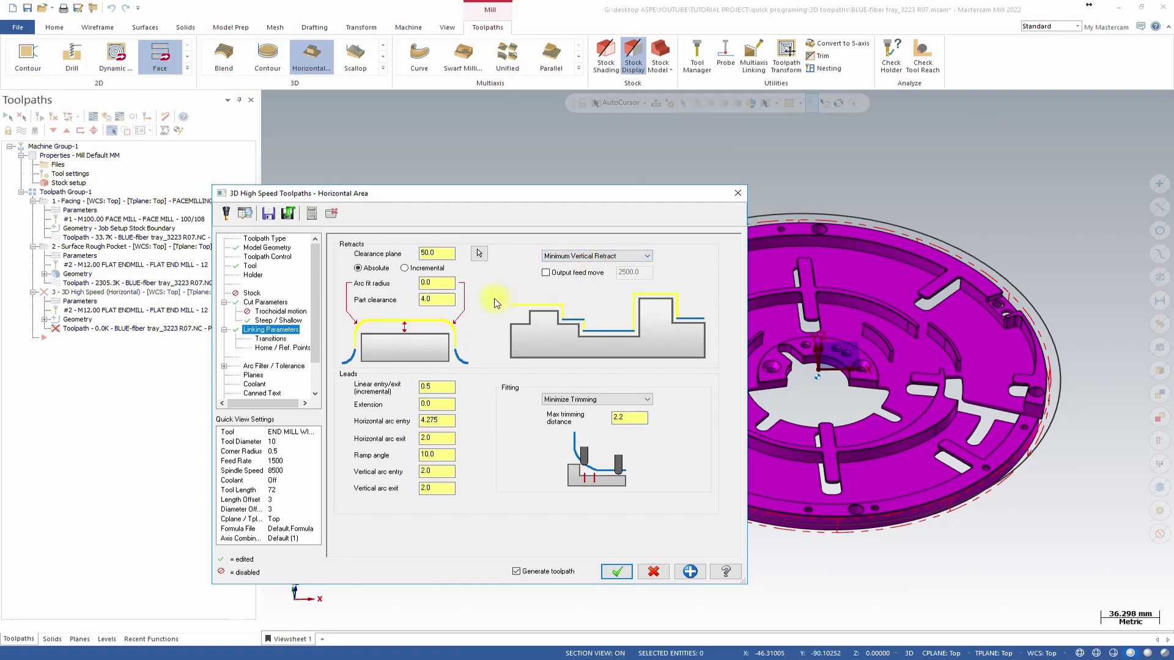
{"action": "left_click", "coordinate": [430, 300]}
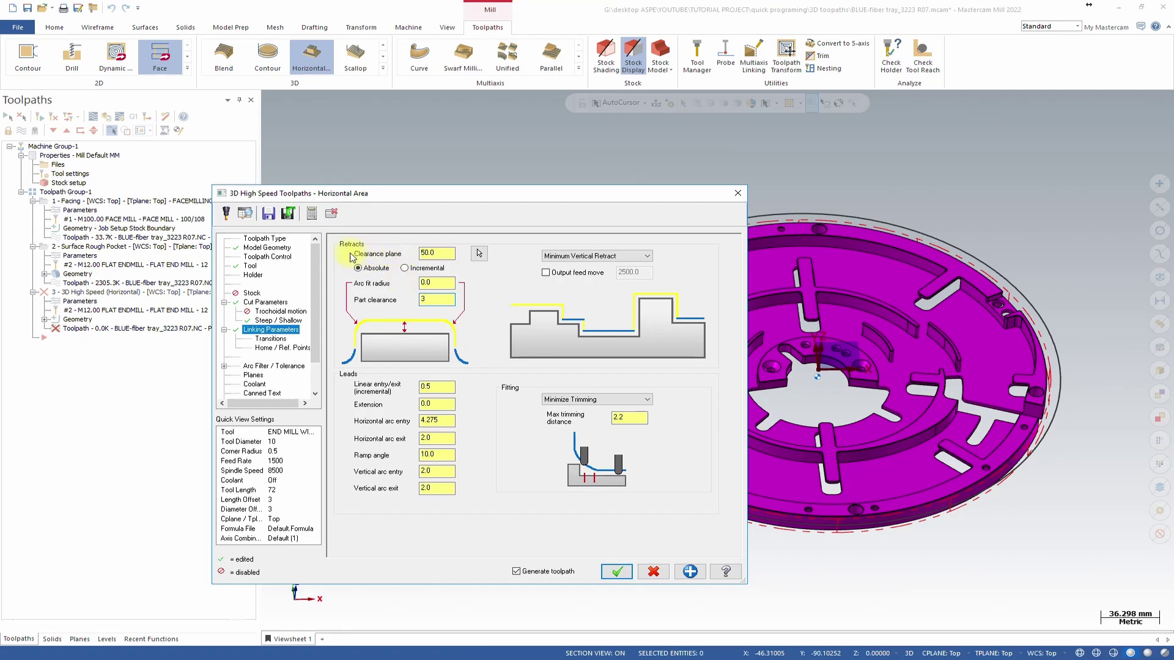
{"action": "left_click_drag", "start_coordinate": [447, 254], "coordinate": [362, 250]}
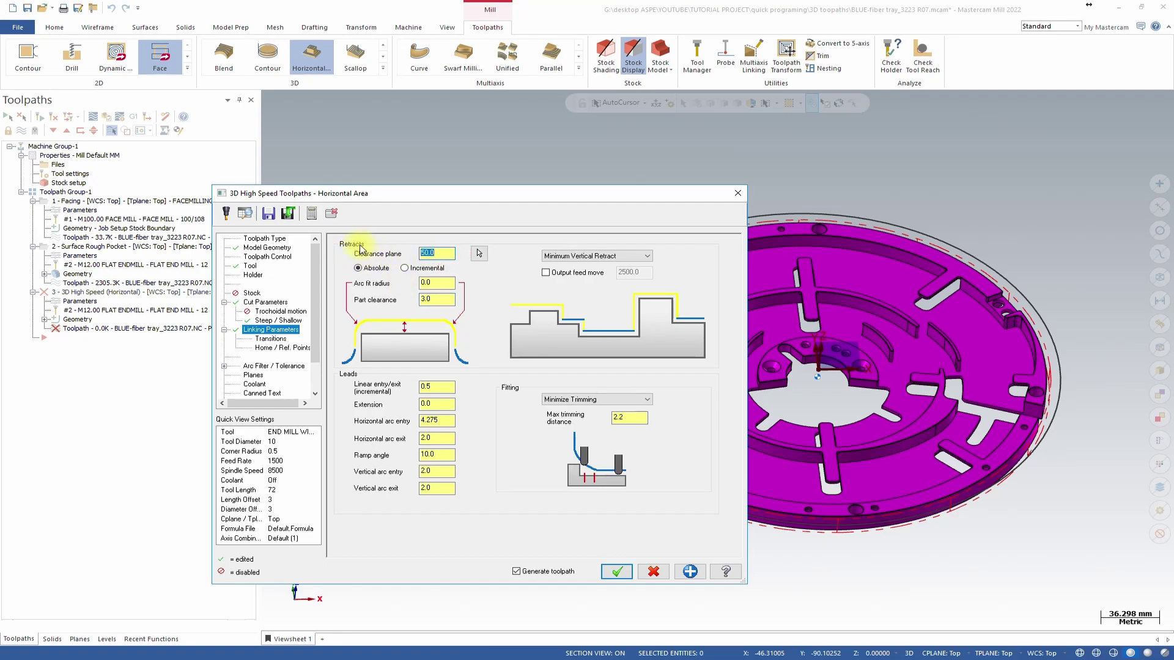
{"action": "left_click", "coordinate": [366, 270]}
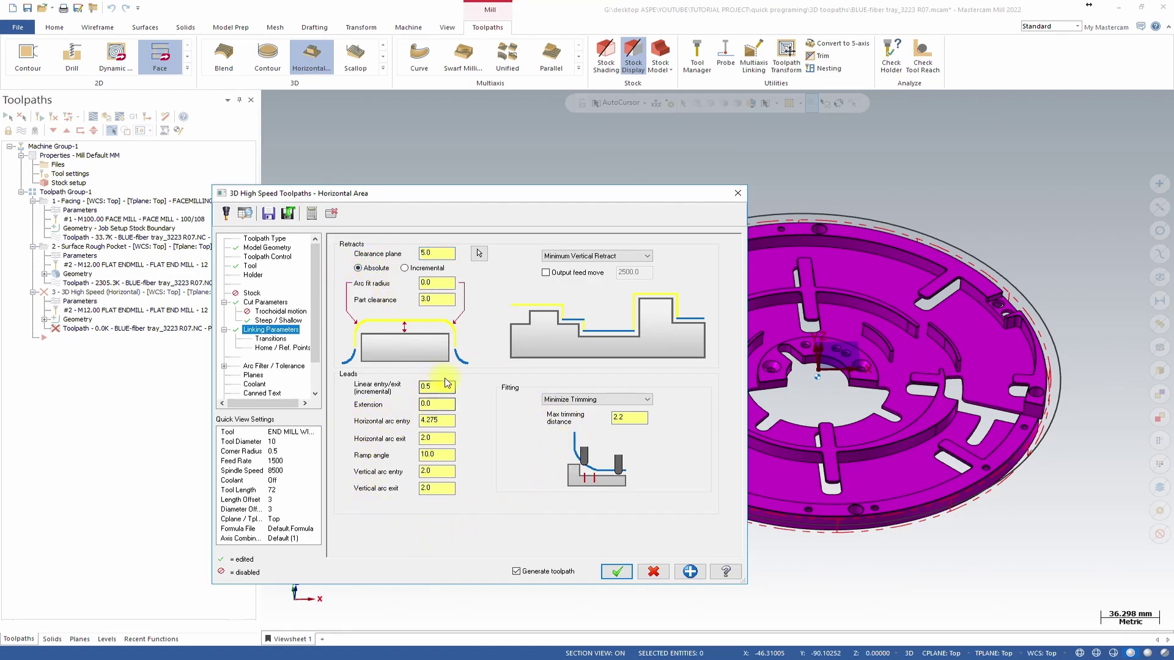
- Set the horizontal arc entry and exit to 0, the vertical arc entry and exit to 1, and fitting to Machine Entire Pass
{"action": "double_click", "coordinate": [438, 420]}
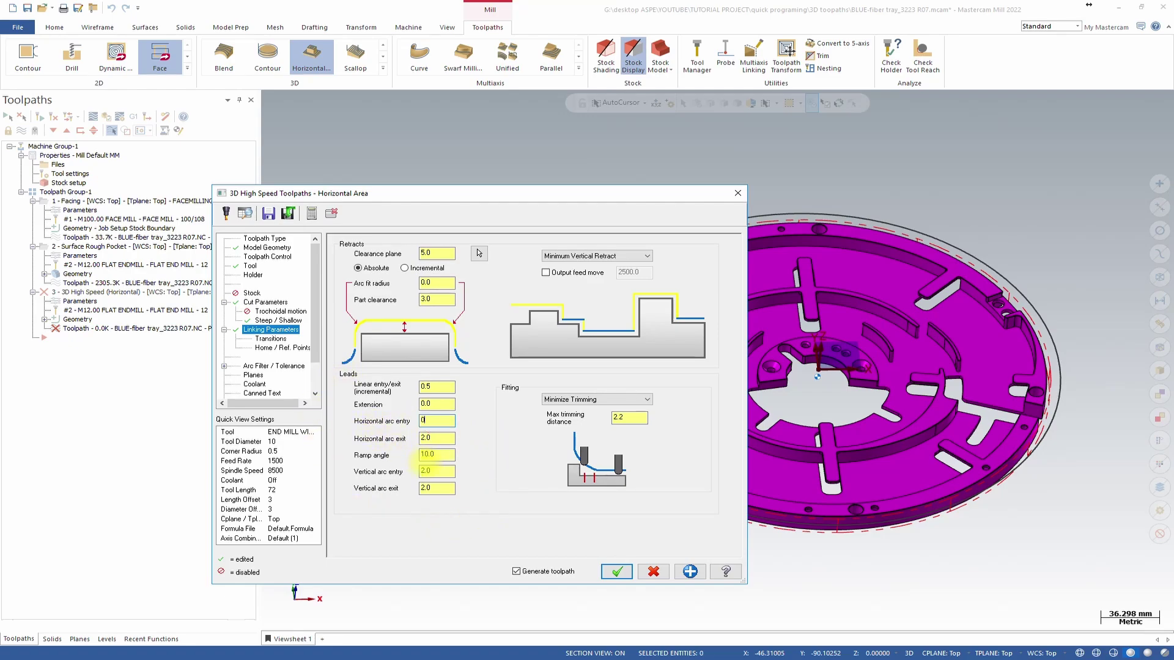
{"action": "type", "text": "0"}
{"action": "key", "text": "Tab"}
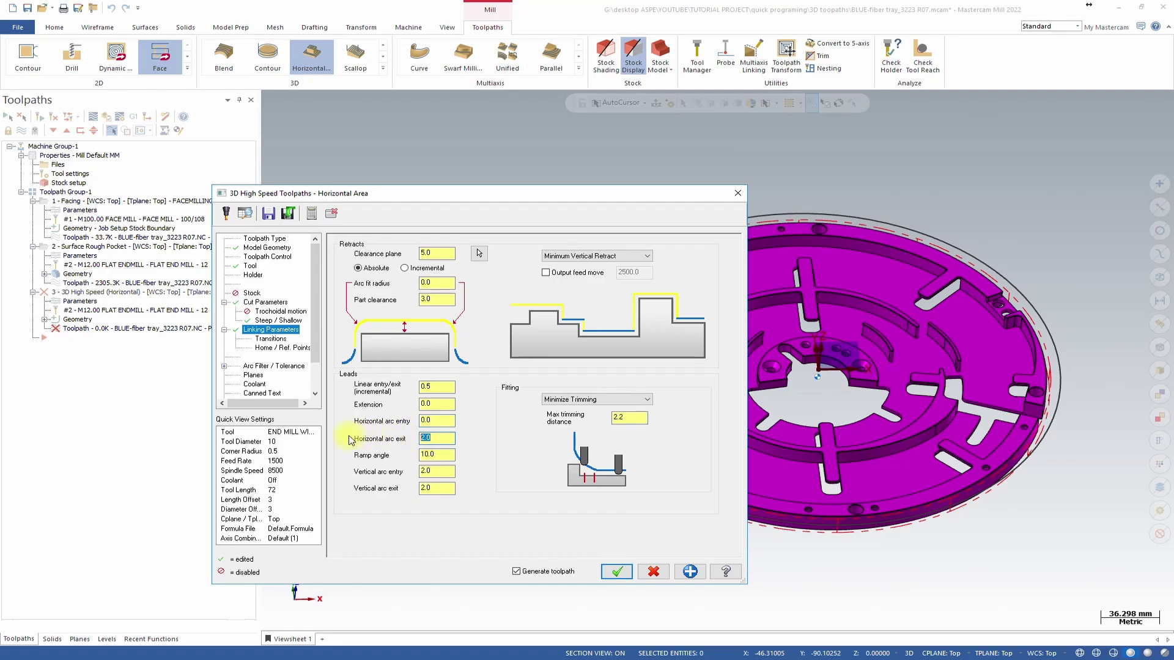
{"action": "double_click", "coordinate": [440, 473]}
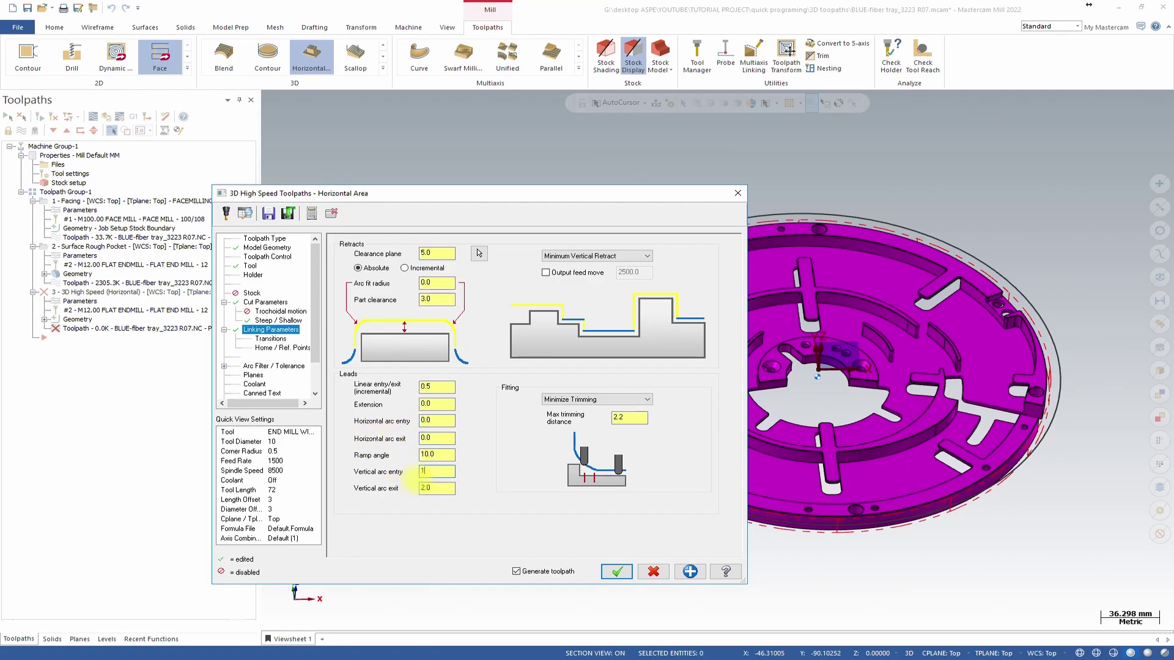
{"action": "type", "text": "1"}
{"action": "key", "text": "Tab"}
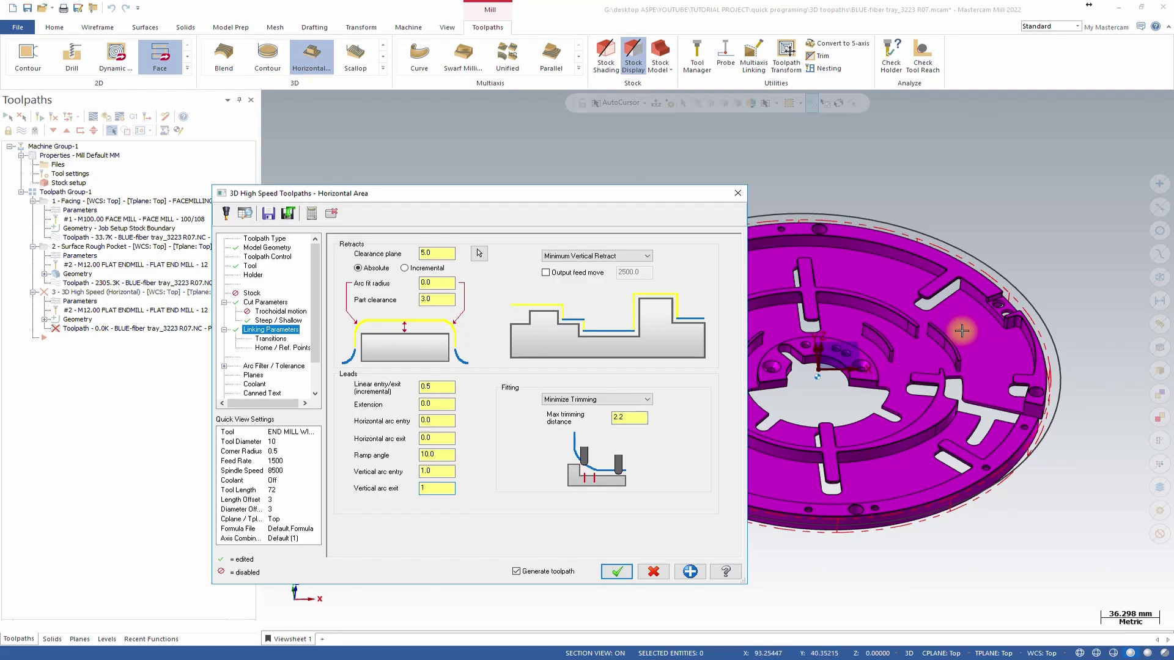
{"action": "left_click", "coordinate": [600, 402]}
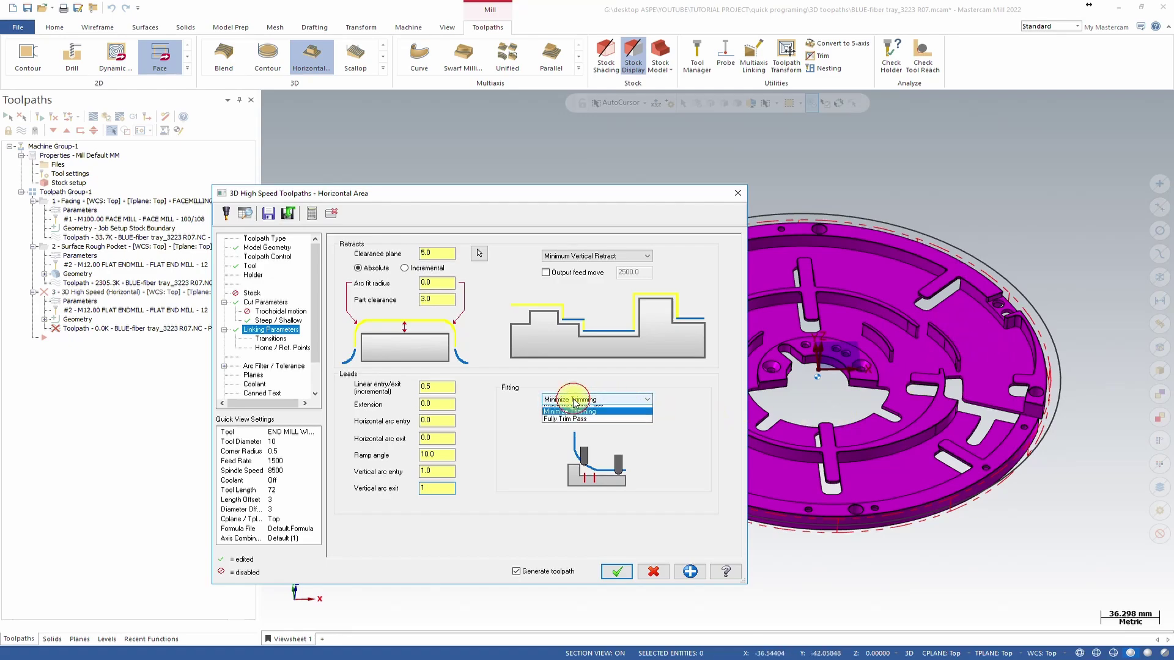
{"action": "left_click", "coordinate": [621, 411]}
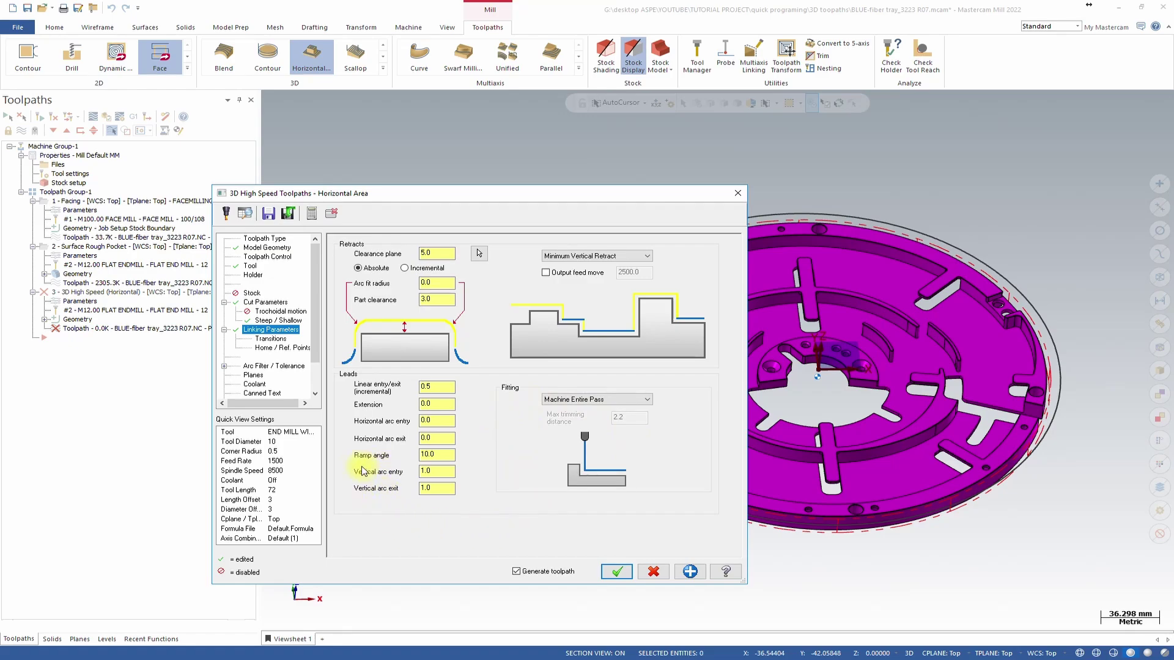
- Configure the transitions with an entry helix of radius 6, entering at the plunge rate
{"action": "left_click", "coordinate": [271, 339]}
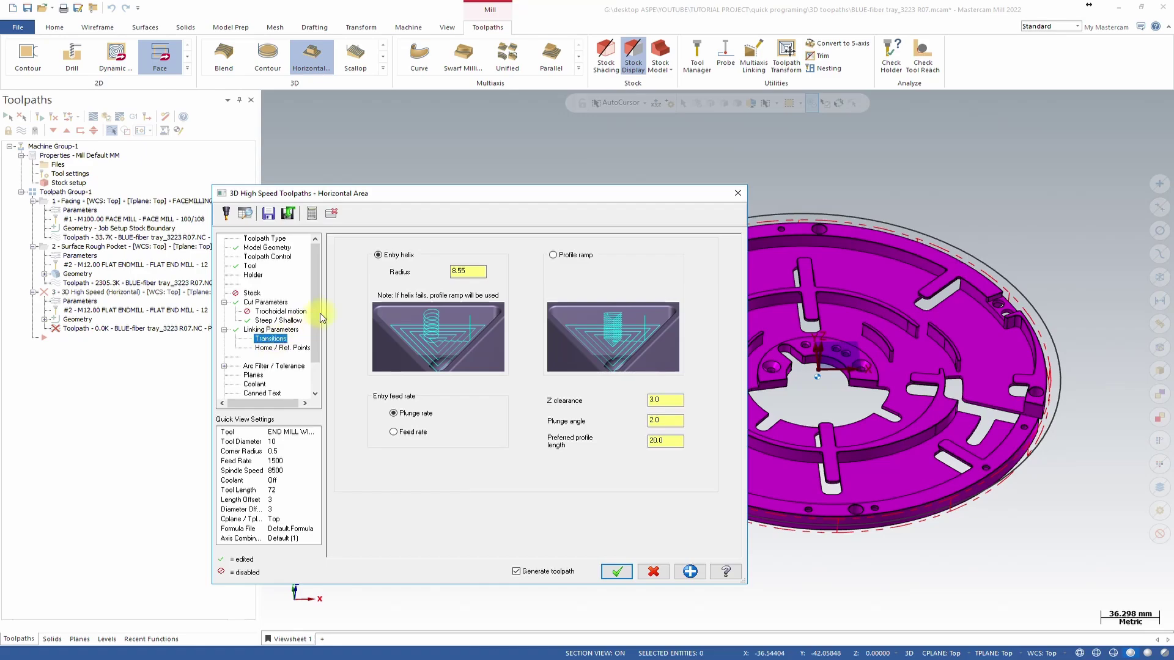
{"action": "left_click", "coordinate": [383, 257]}
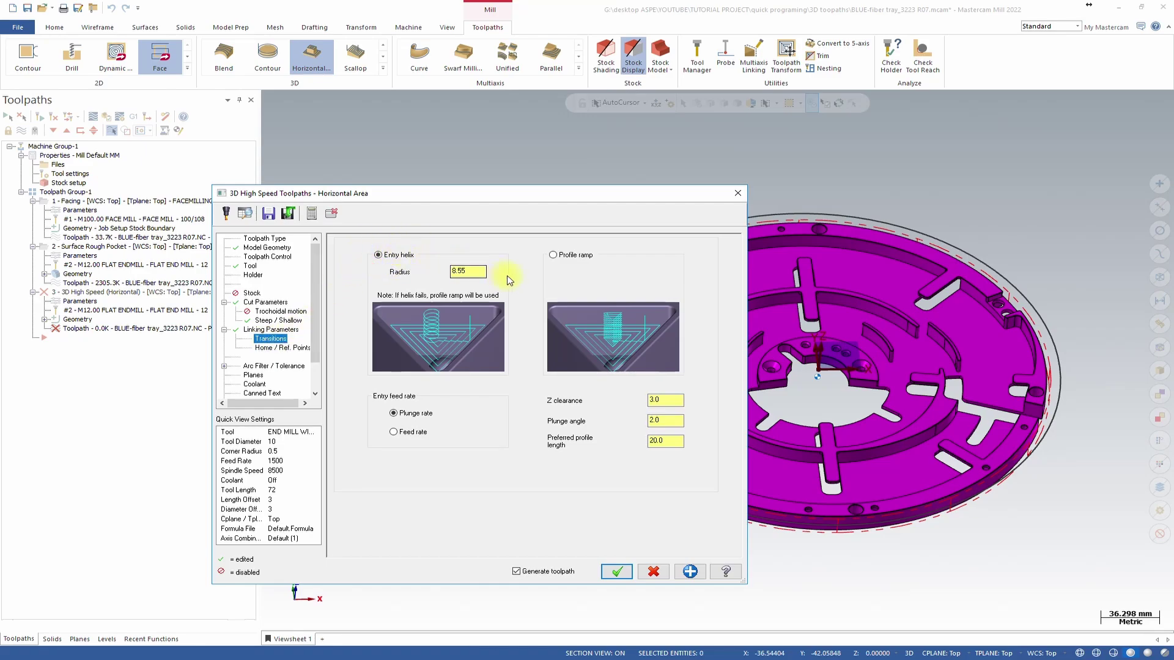
{"action": "left_click_drag", "start_coordinate": [475, 272], "coordinate": [412, 271]}
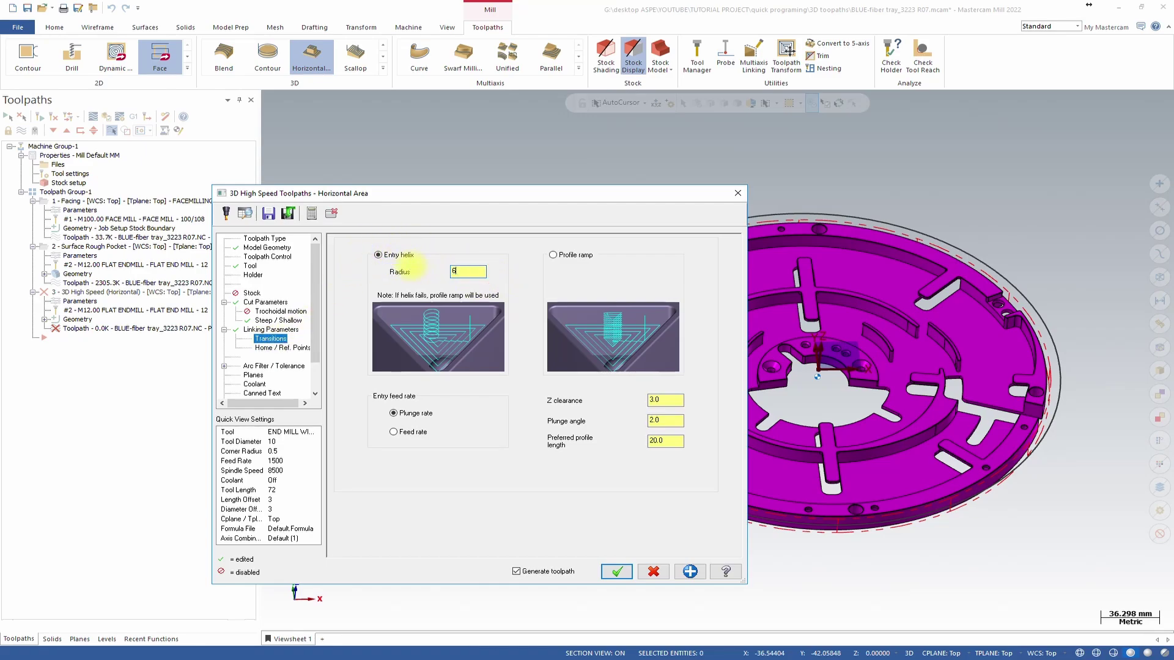
{"action": "type", "text": "6"}
{"action": "left_click", "coordinate": [395, 414]}
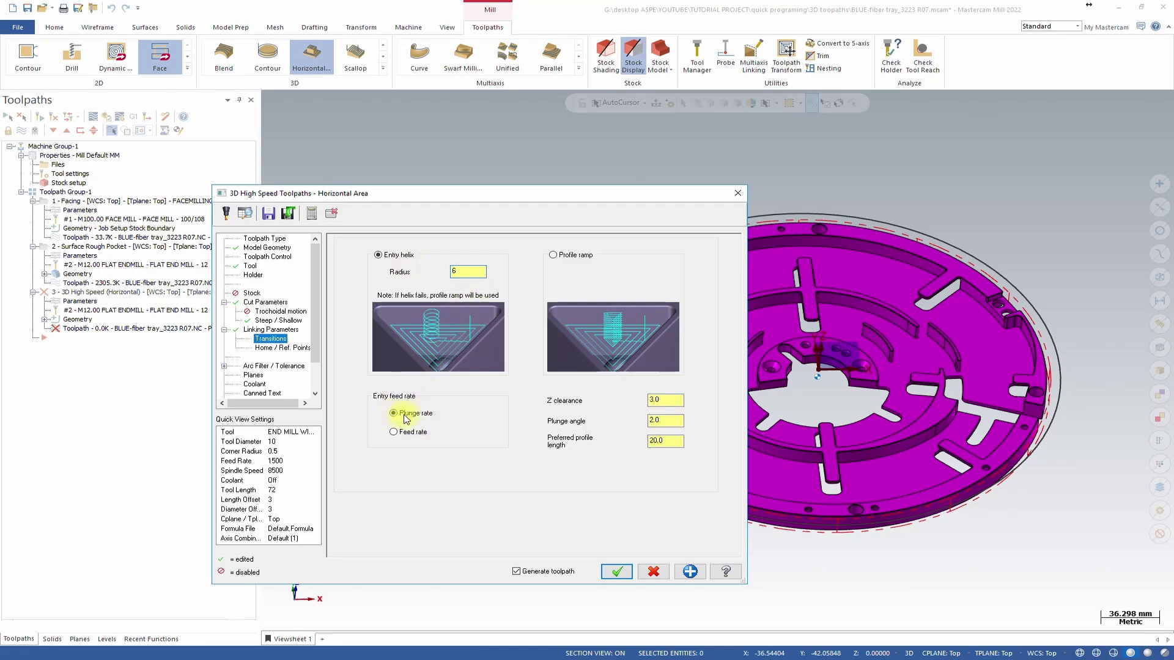
- Review the tool and depth settings, and set the transition's plunge angle to 10 and Z clearance to 1
{"action": "left_click", "coordinate": [252, 266]}
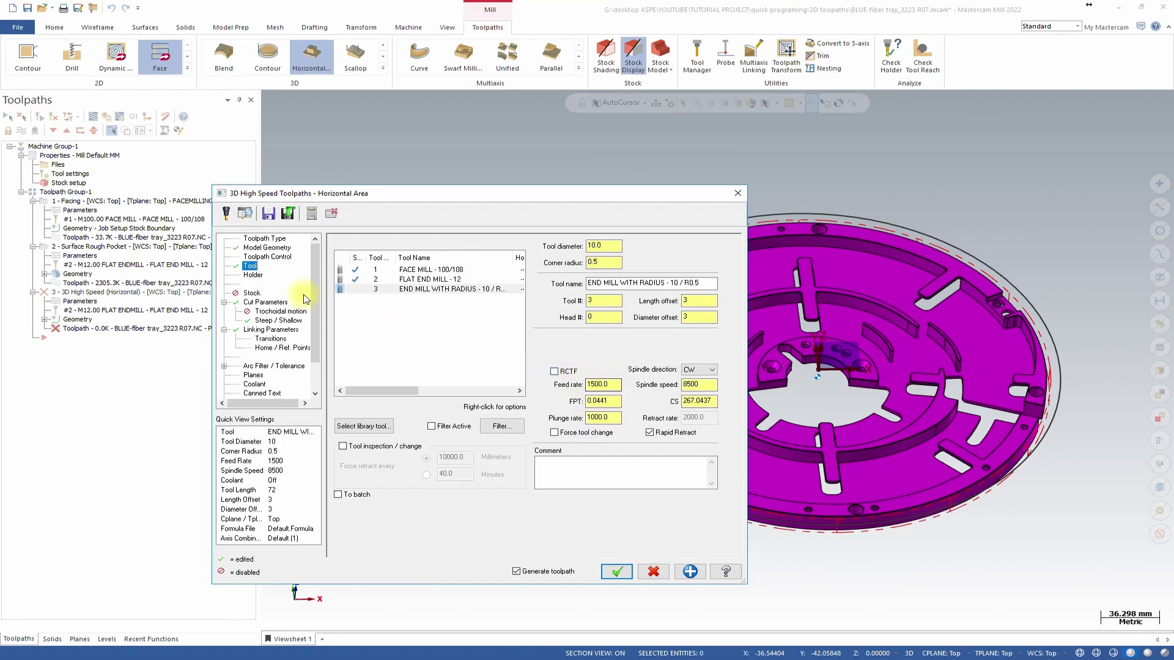
{"action": "left_click", "coordinate": [264, 321]}
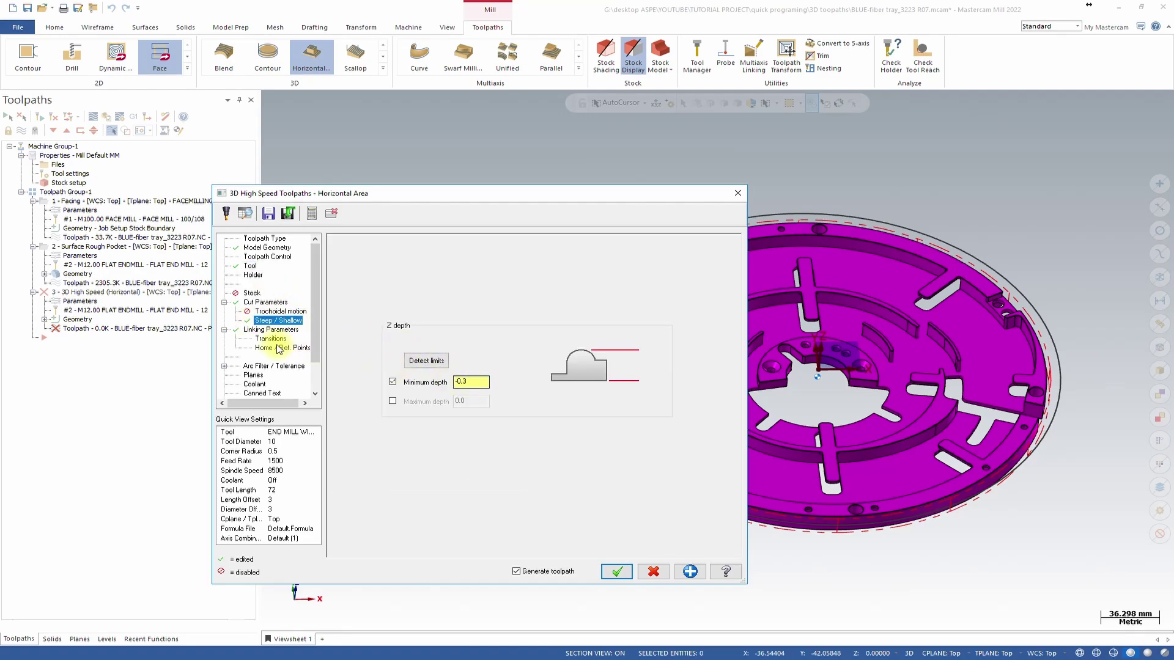
{"action": "left_click", "coordinate": [270, 339]}
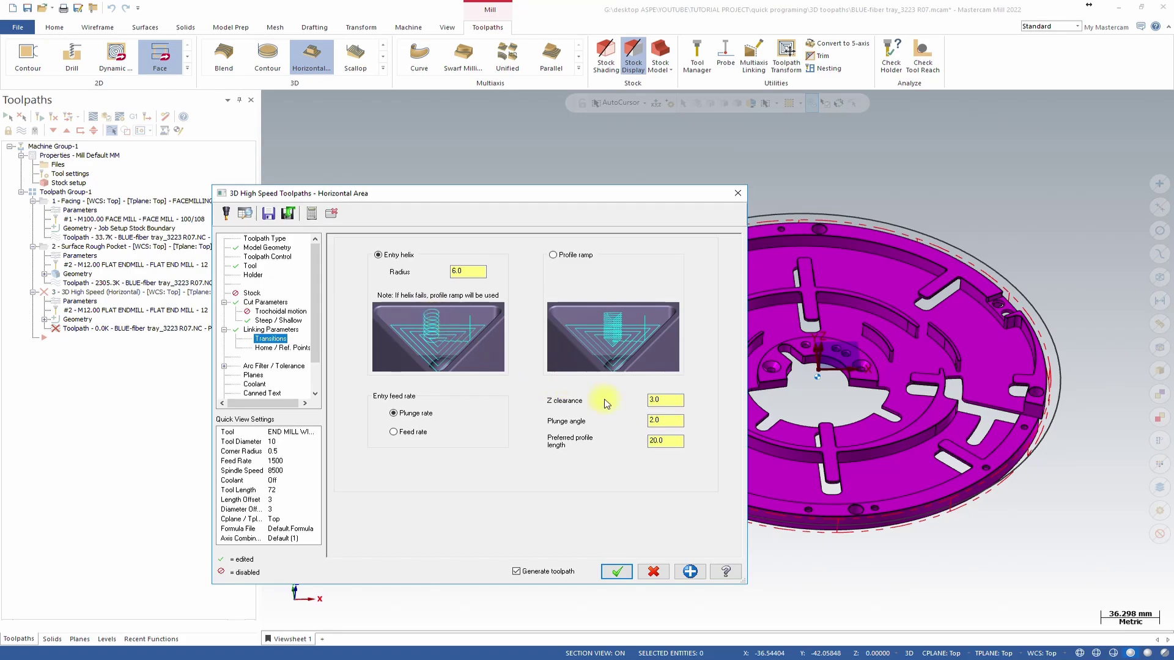
{"action": "double_click", "coordinate": [671, 425]}
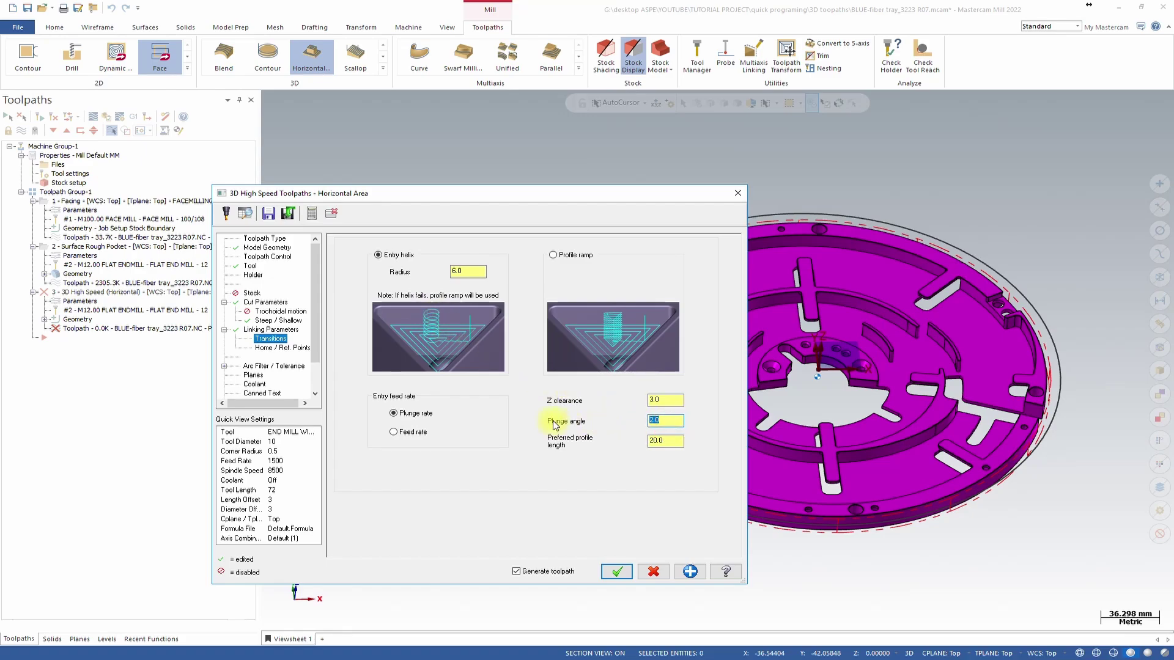
{"action": "type", "text": "10"}
{"action": "double_click", "coordinate": [668, 400]}
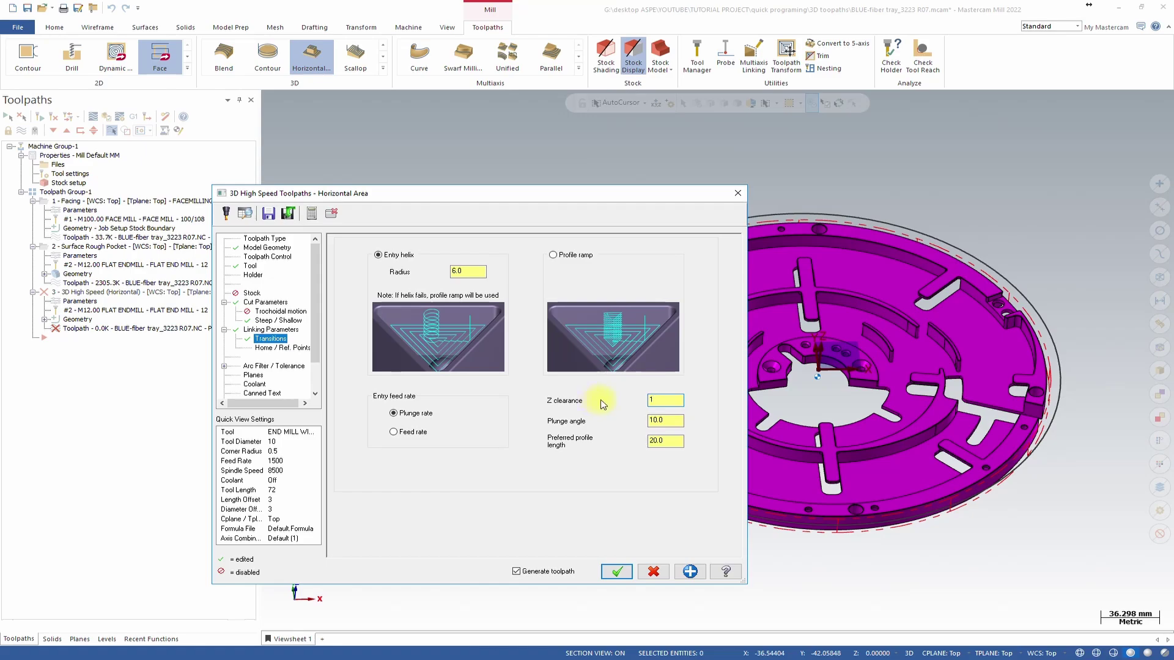
- Enable line/arc filtering and distribute the tolerance as 15% cut and 85% line/arc
{"action": "left_click", "coordinate": [277, 366]}
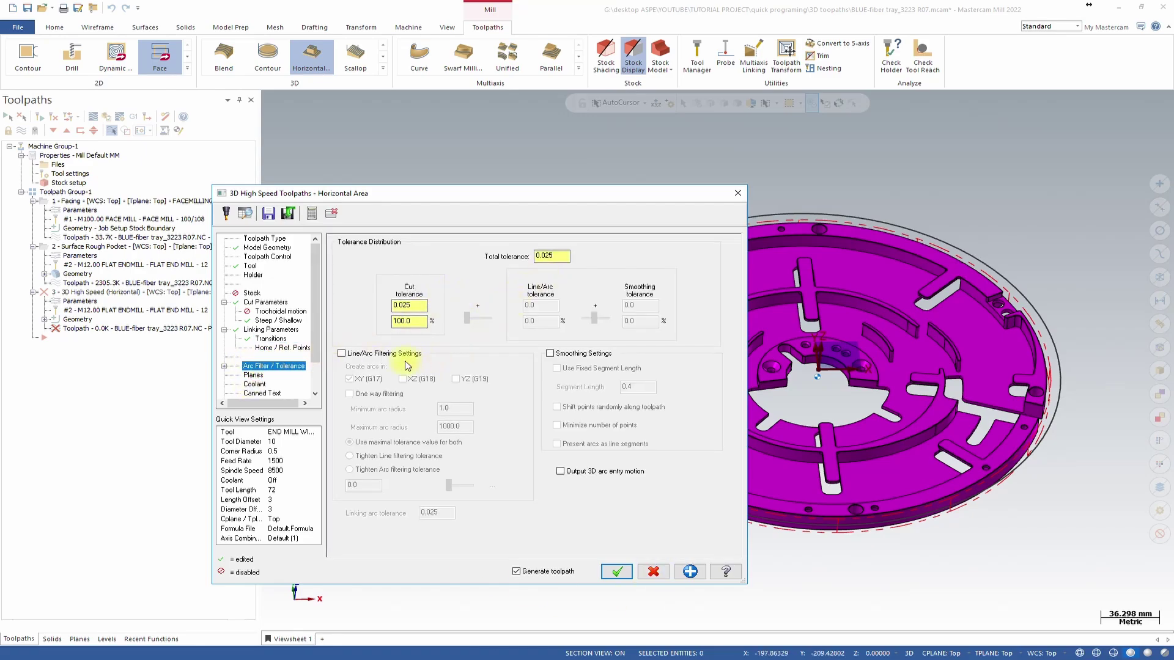
{"action": "left_click", "coordinate": [341, 354]}
{"action": "left_click_drag", "start_coordinate": [472, 318], "coordinate": [484, 318]}
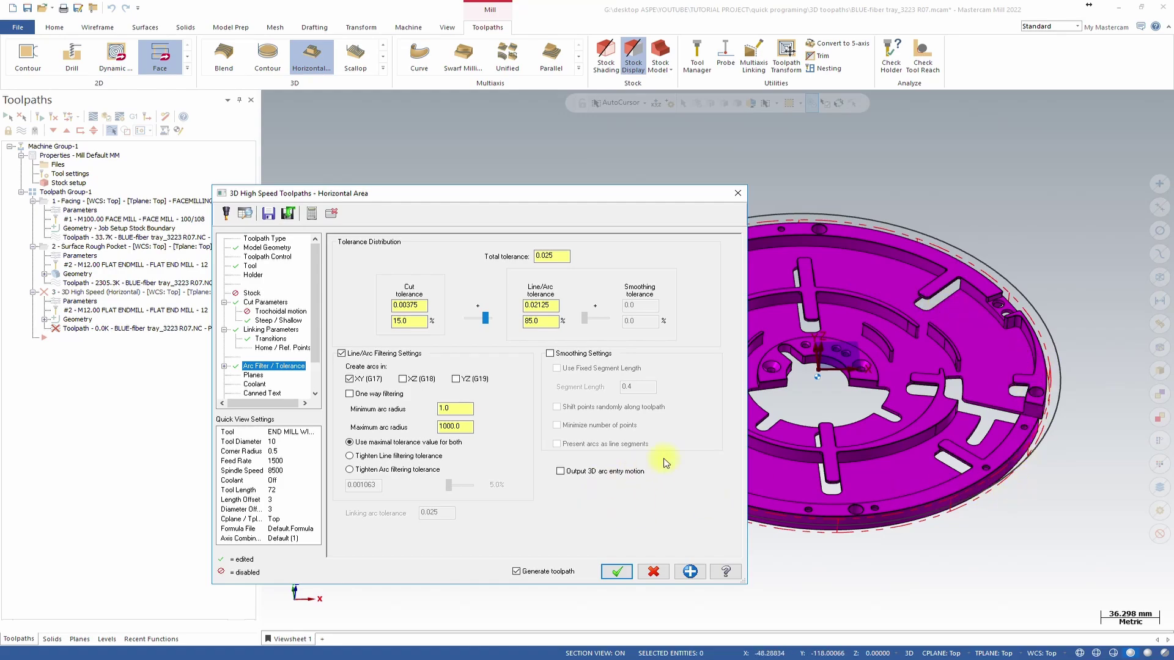
- Check the toolpath's planes and turn flood coolant on
{"action": "left_click", "coordinate": [255, 376]}
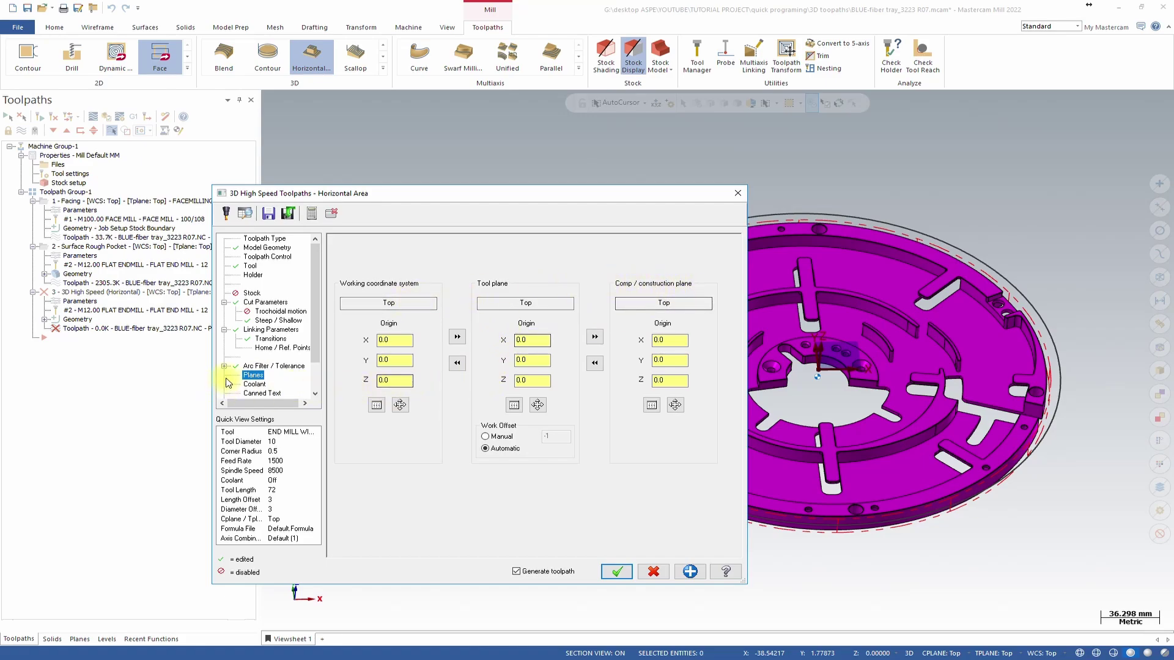
{"action": "left_click", "coordinate": [254, 384]}
{"action": "left_click", "coordinate": [537, 304]}
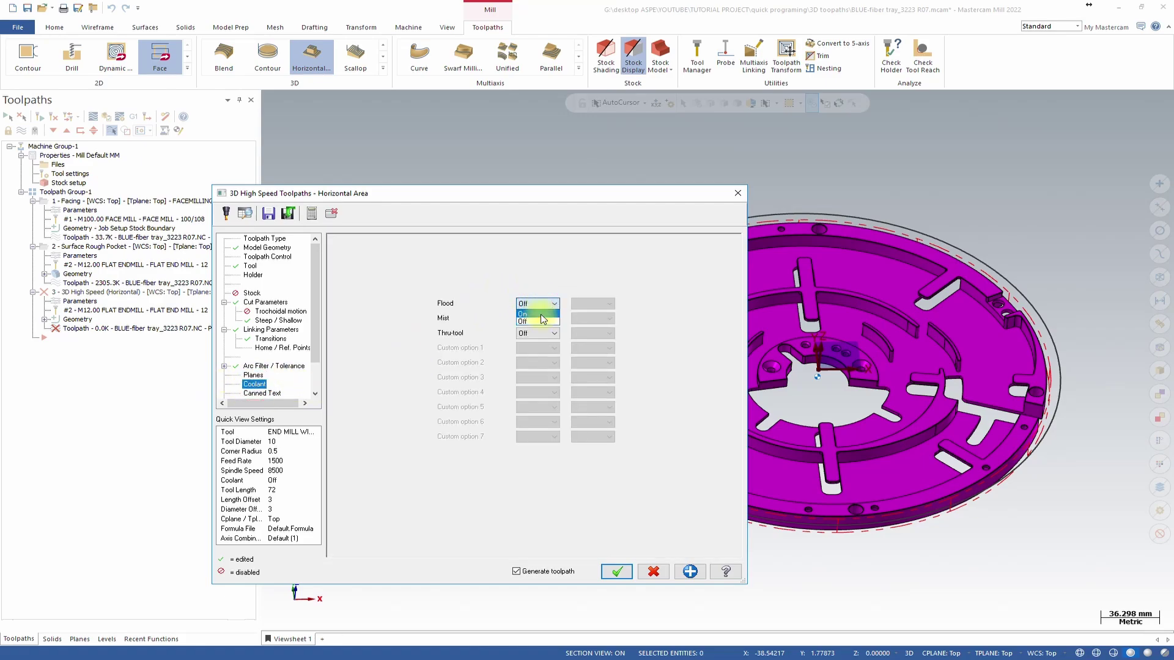
{"action": "left_click", "coordinate": [541, 314]}
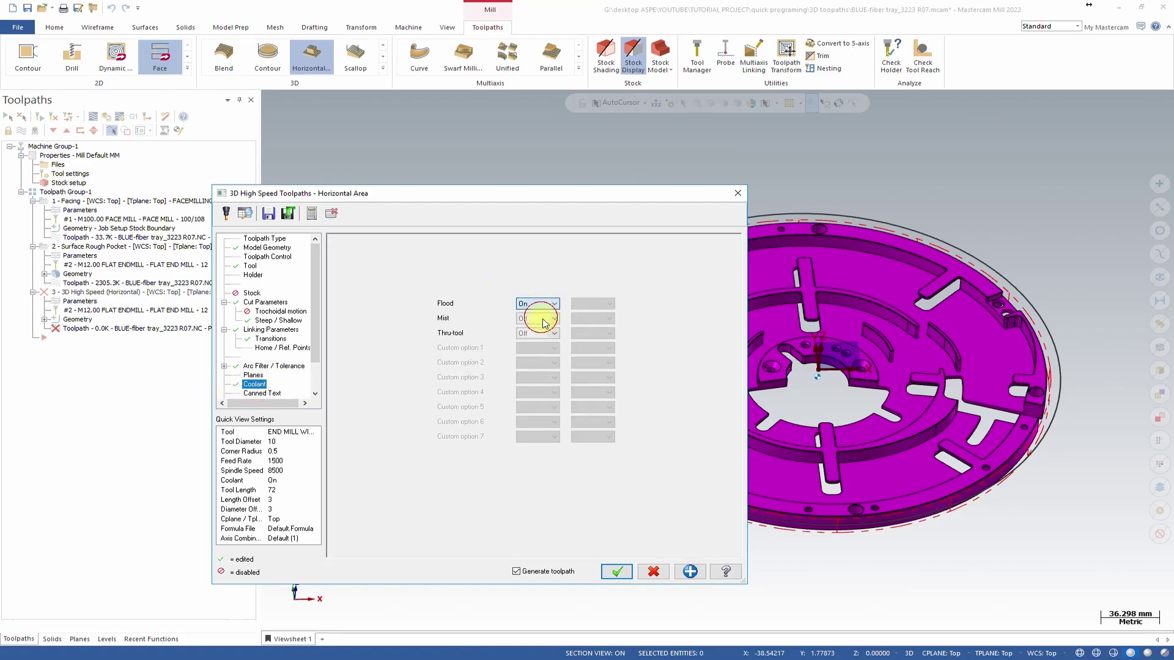
- Accept the Horizontal Area parameters to generate the toolpath, and inspect the passes on the tray's flat floors
{"action": "left_click", "coordinate": [618, 571]}
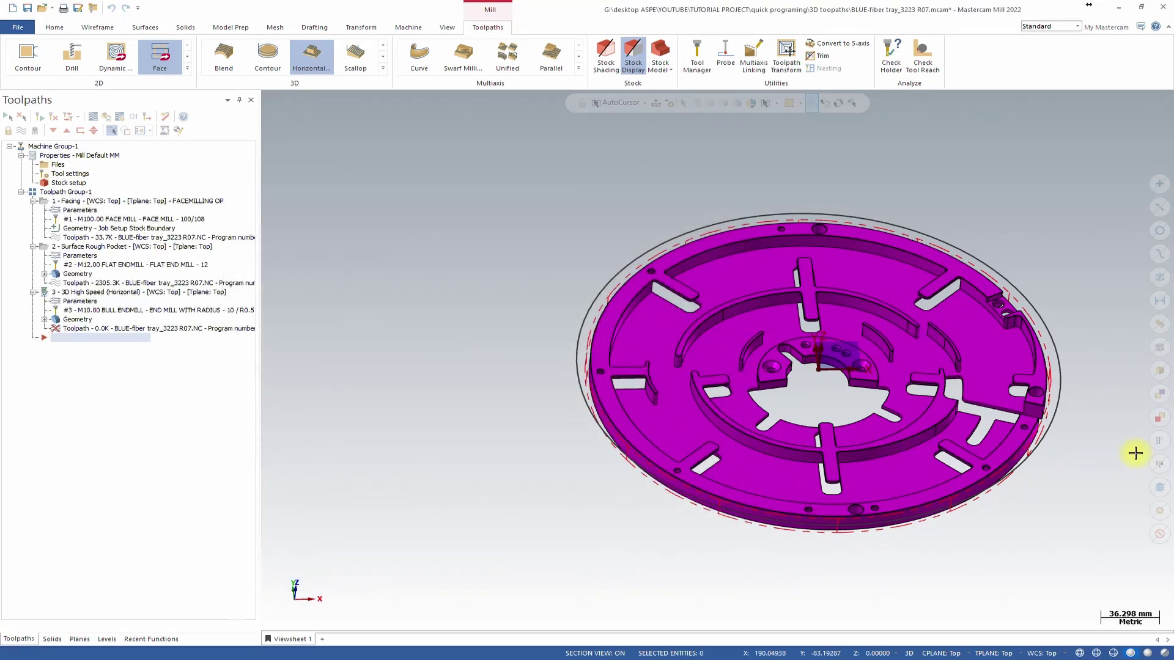
{"action": "scroll", "coordinate": [1042, 308], "scroll_direction": "up", "scroll_amount": 3}
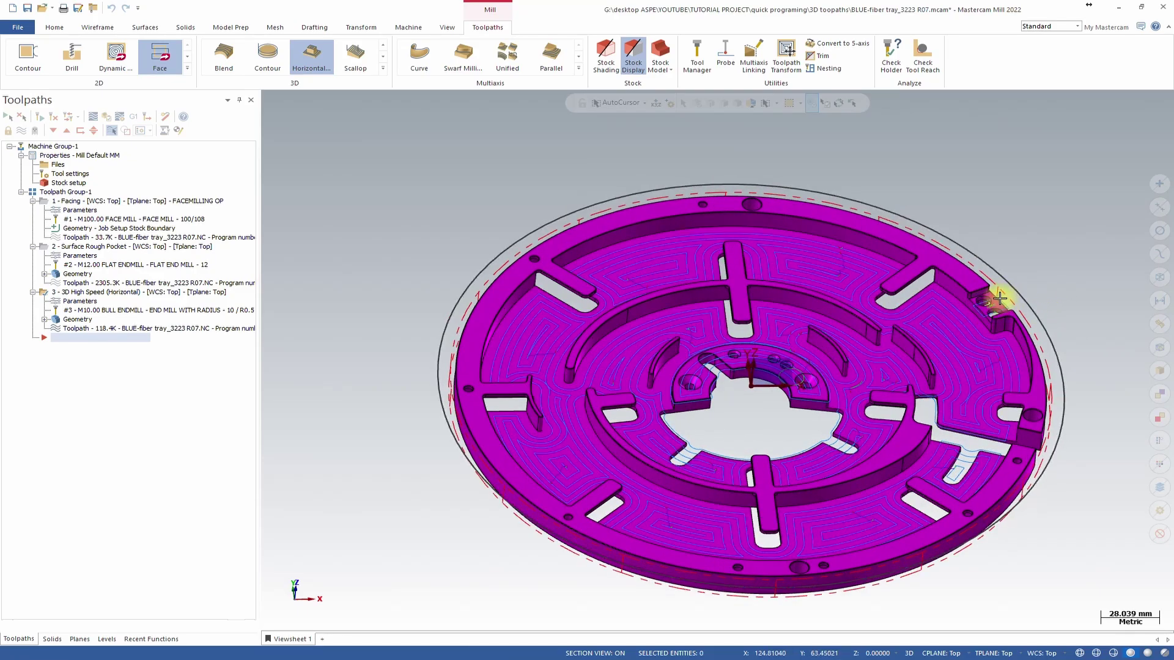
{"action": "mouse_move", "coordinate": [694, 381]}
{"action": "middle_mouse_down"}
{"action": "mouse_move", "coordinate": [686, 335]}
{"action": "mouse_move", "coordinate": [676, 412]}
{"action": "middle_mouse_up"}
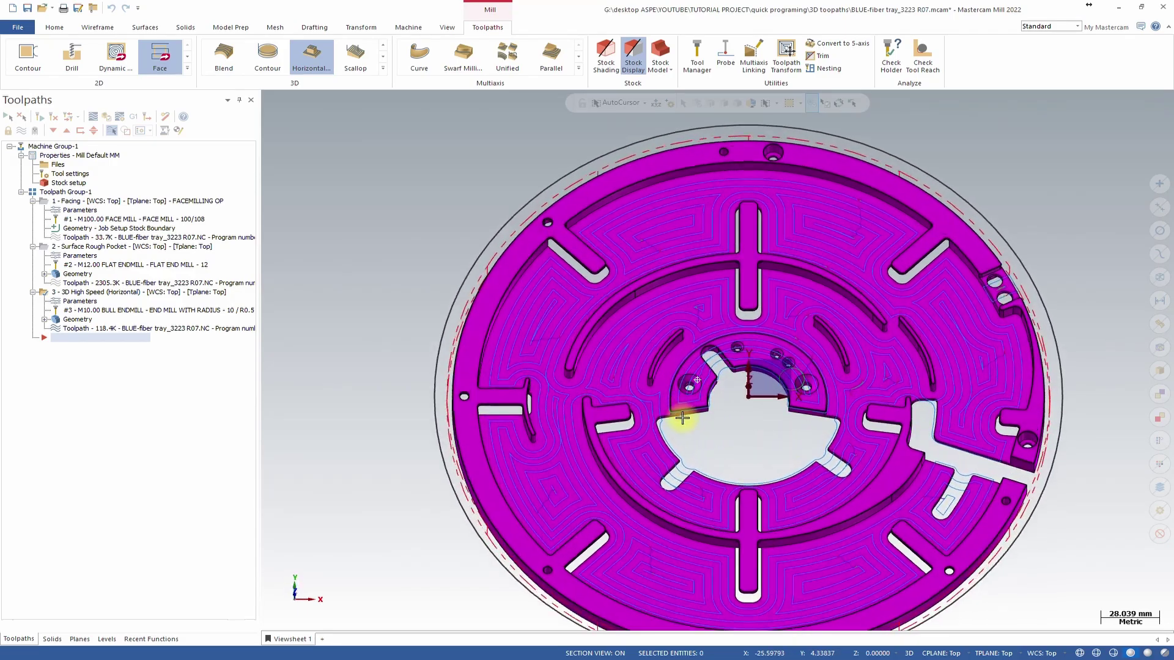
{"action": "scroll", "coordinate": [685, 411], "scroll_direction": "up", "scroll_amount": 3}
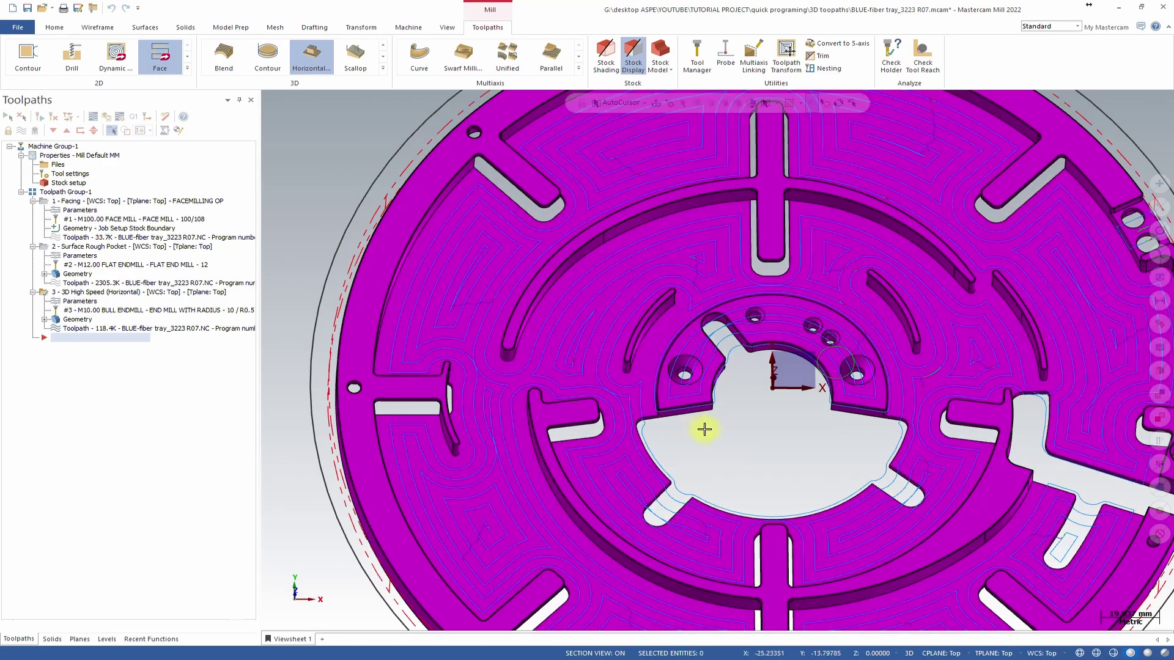
{"action": "mouse_move", "coordinate": [703, 427]}
{"action": "middle_mouse_down"}
{"action": "mouse_move", "coordinate": [697, 448]}
{"action": "mouse_move", "coordinate": [688, 402]}
{"action": "mouse_move", "coordinate": [650, 422]}
{"action": "mouse_move", "coordinate": [613, 414]}
{"action": "mouse_move", "coordinate": [655, 461]}
{"action": "mouse_move", "coordinate": [658, 380]}
{"action": "mouse_move", "coordinate": [669, 414]}
{"action": "mouse_move", "coordinate": [642, 458]}
{"action": "mouse_move", "coordinate": [647, 419]}
{"action": "mouse_move", "coordinate": [636, 425]}
{"action": "middle_mouse_up"}
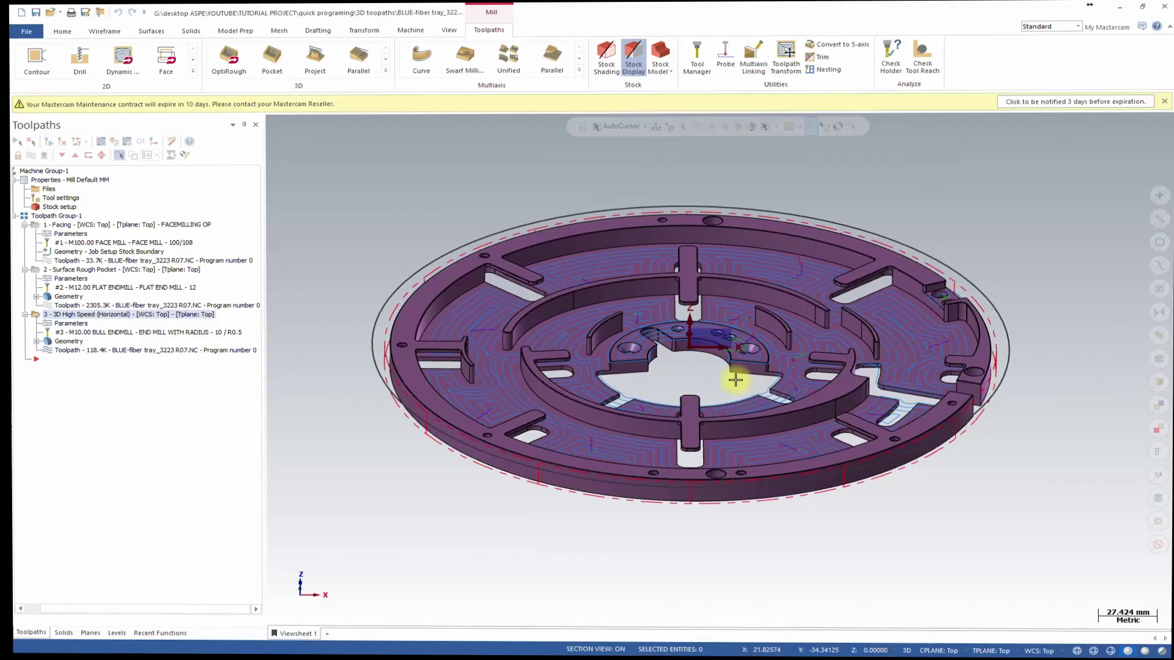
- Start a new stock model operation following the Horizontal Area toolpath
{"action": "scroll", "coordinate": [728, 377], "scroll_direction": "up", "scroll_amount": 5}
{"action": "middle_click_drag", "start_coordinate": [705, 368], "coordinate": [553, 352]}
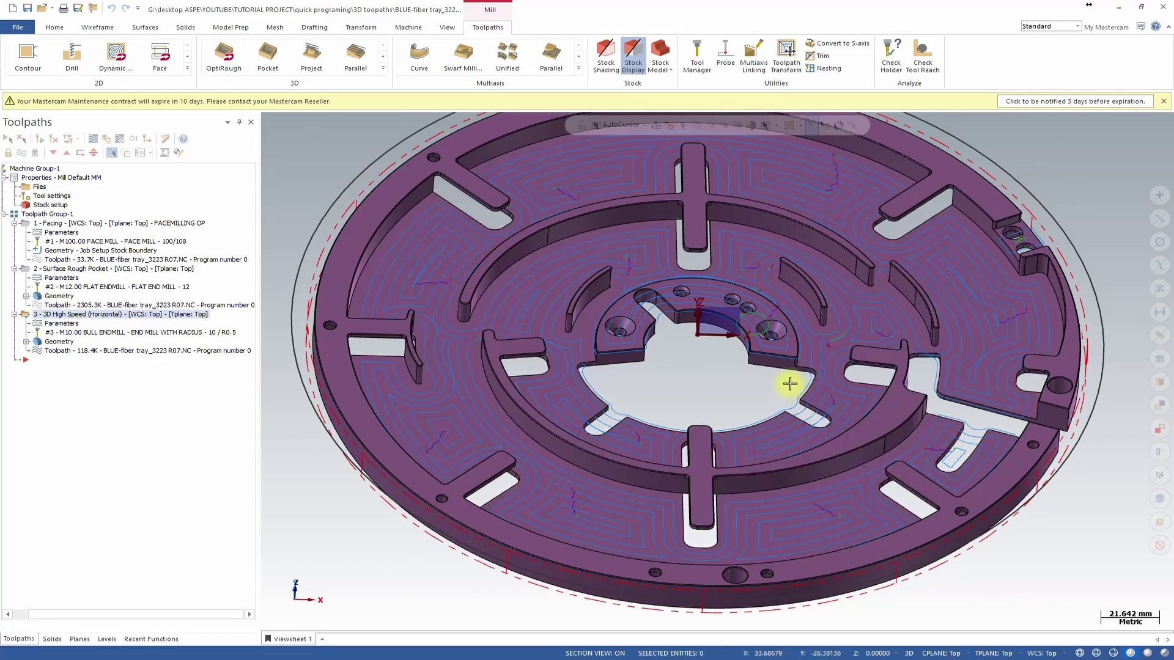
{"action": "middle_click_drag", "start_coordinate": [641, 424], "coordinate": [880, 276]}
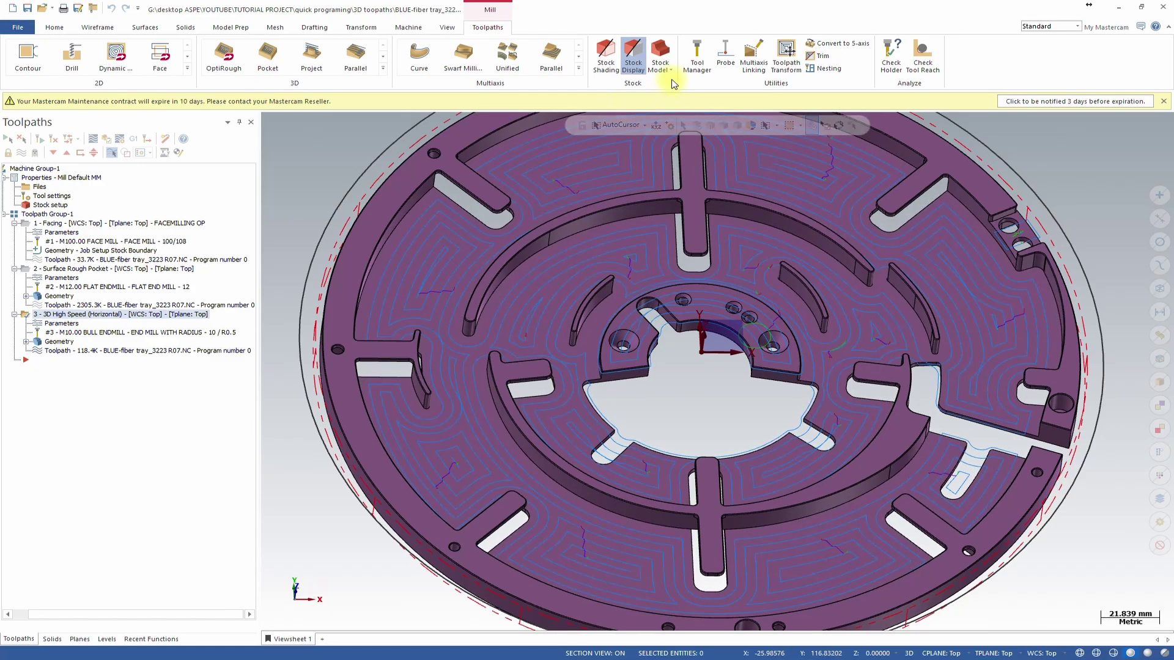
{"action": "left_click", "coordinate": [663, 61]}
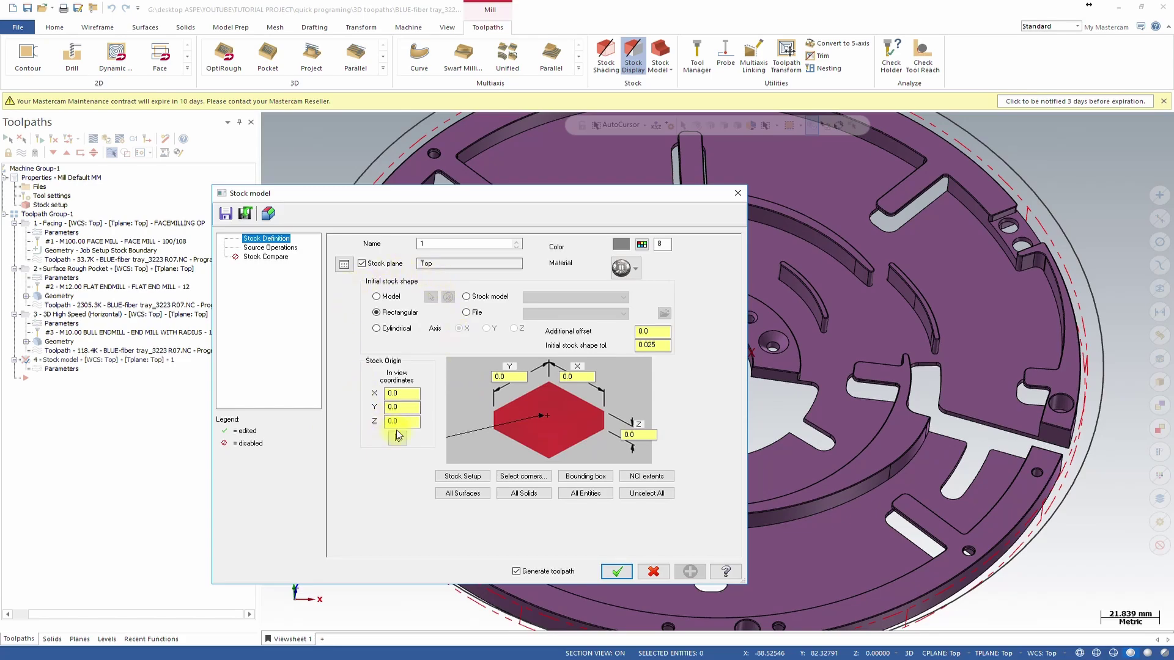
- Take the stock model's initial shape from the stock setup, use the operations in Toolpath Group-1 as source, and generate the model
{"action": "left_click", "coordinate": [470, 476]}
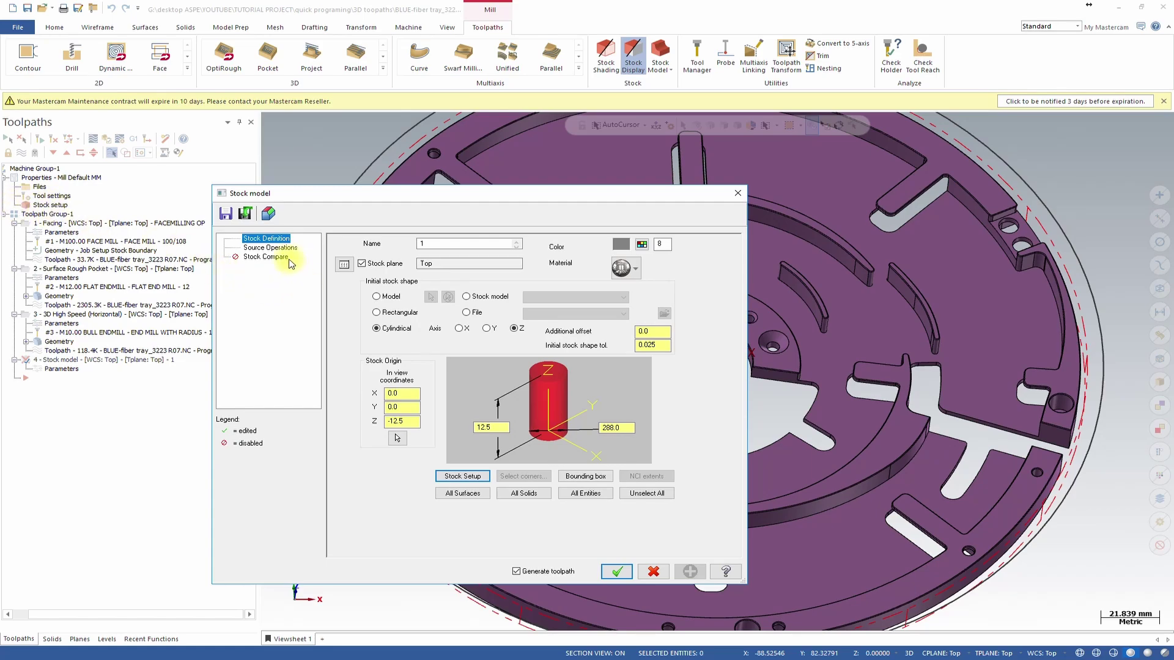
{"action": "left_click", "coordinate": [275, 247]}
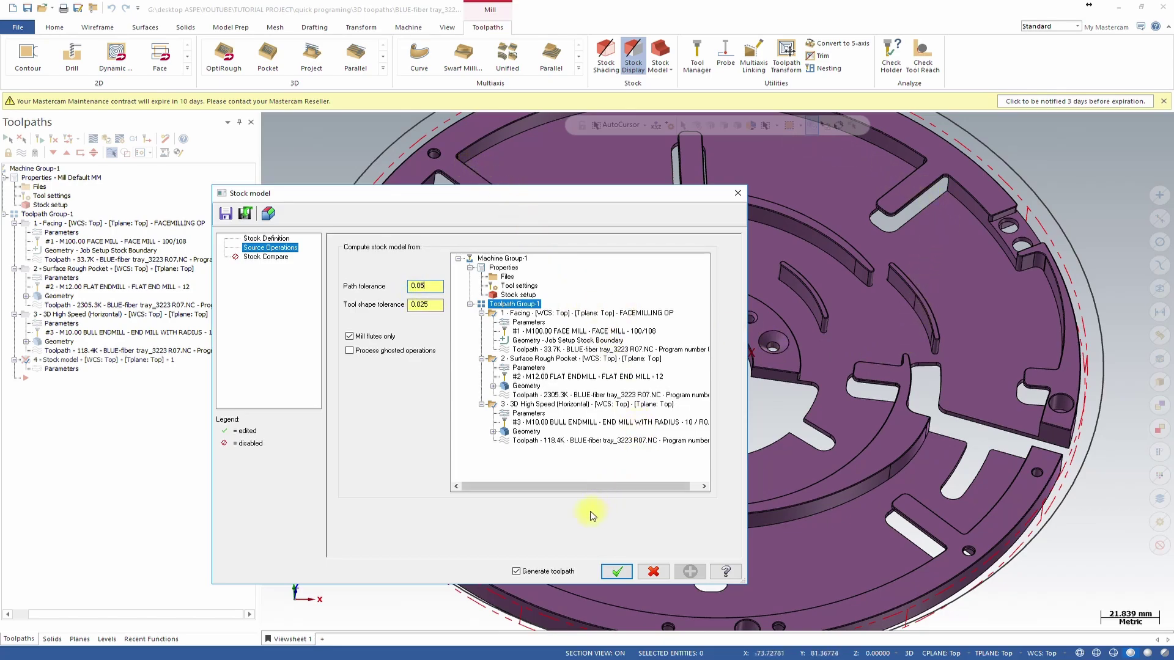
{"action": "left_click", "coordinate": [622, 573]}
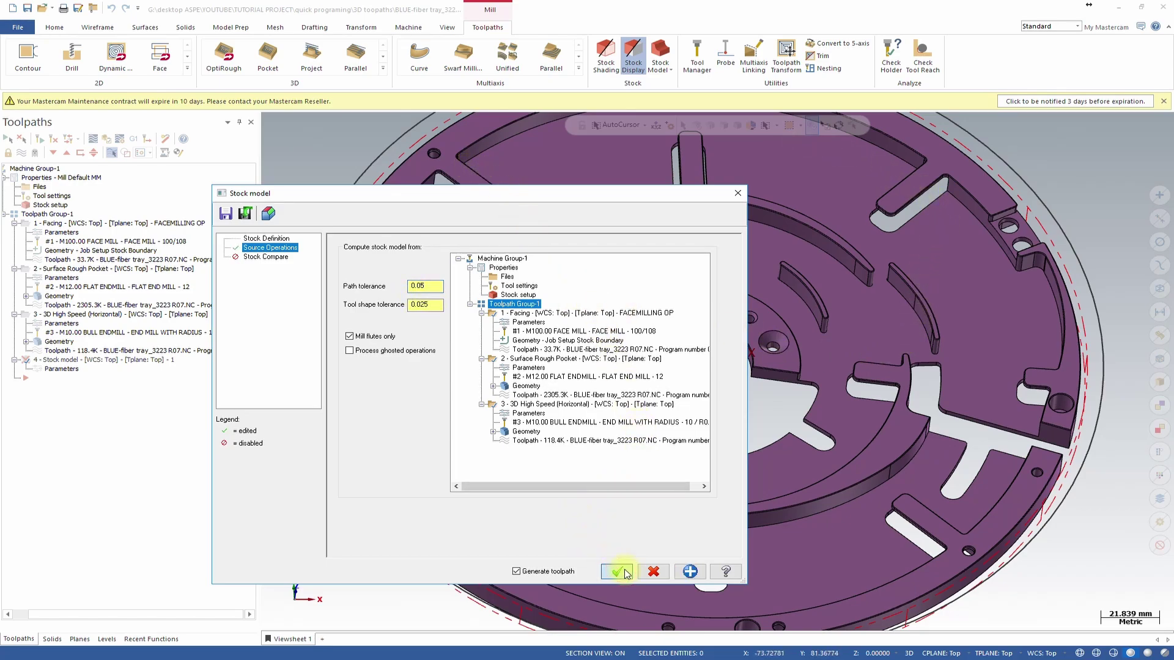
{"action": "left_click", "coordinate": [619, 571]}
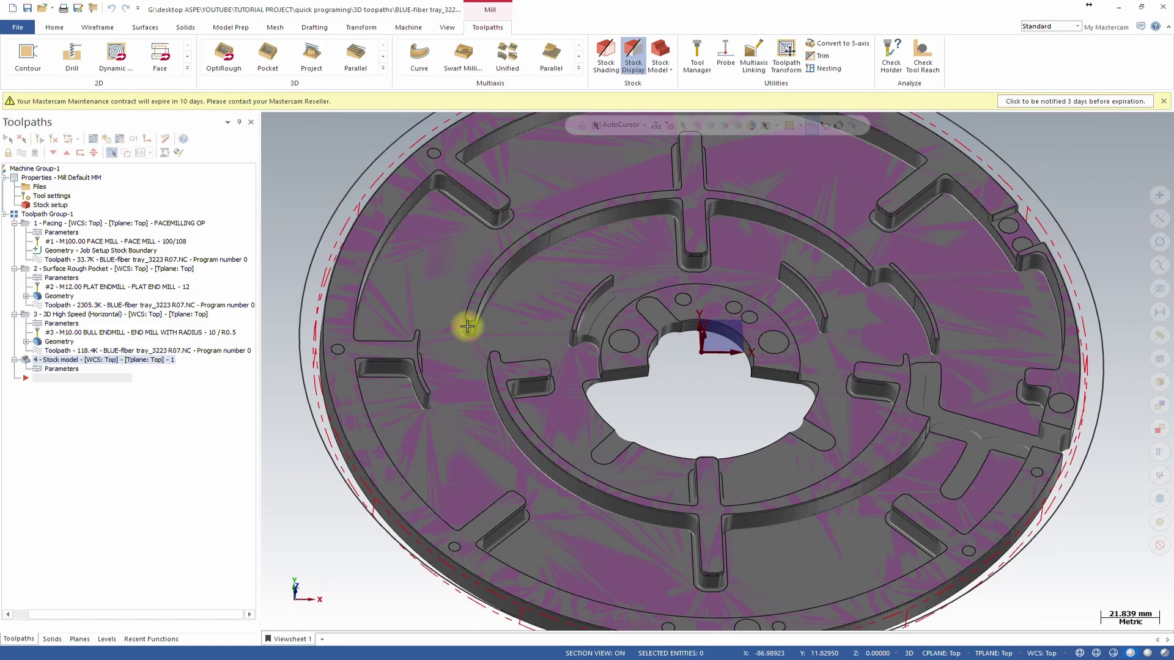
- Examine the computed stock model for material remaining in the pocket corners and along the ribs, rim and slots
{"action": "mouse_move", "coordinate": [461, 319]}
{"action": "middle_mouse_down"}
{"action": "mouse_move", "coordinate": [493, 341]}
{"action": "mouse_move", "coordinate": [598, 306]}
{"action": "middle_mouse_up"}
{"action": "middle_click_drag", "start_coordinate": [1129, 219], "coordinate": [890, 404]}
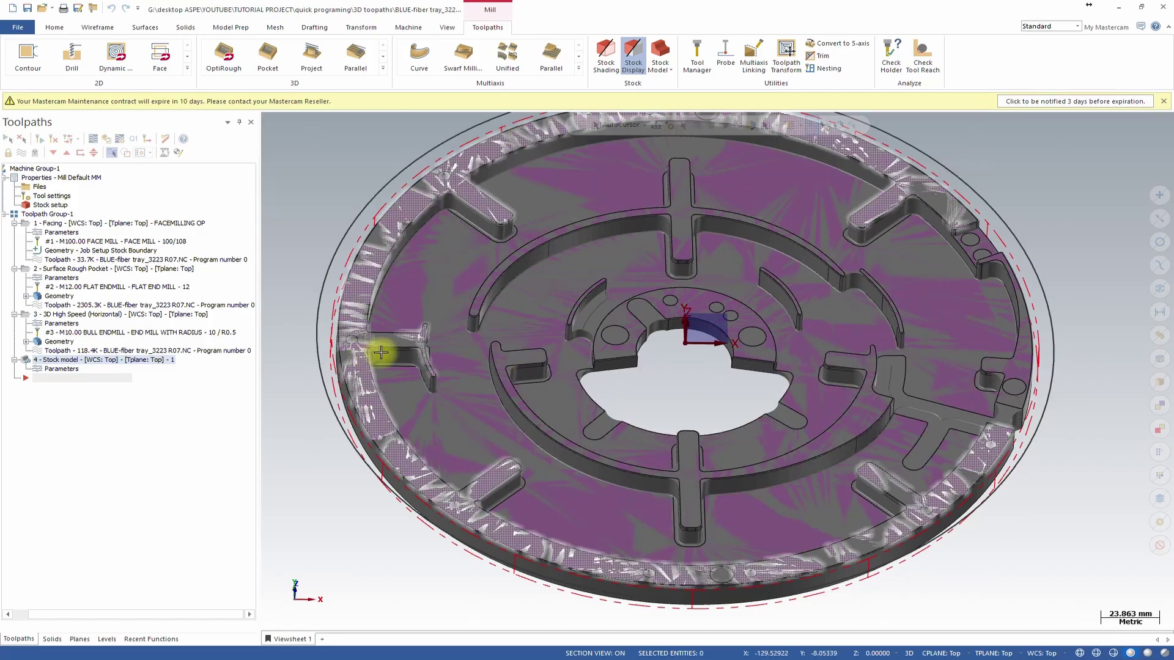
{"action": "mouse_move", "coordinate": [671, 485]}
{"action": "middle_mouse_down"}
{"action": "mouse_move", "coordinate": [704, 525]}
{"action": "mouse_move", "coordinate": [652, 560]}
{"action": "mouse_move", "coordinate": [793, 523]}
{"action": "mouse_move", "coordinate": [727, 557]}
{"action": "middle_mouse_up"}
{"action": "scroll", "coordinate": [704, 525], "scroll_direction": "up", "scroll_amount": 1}
{"action": "scroll", "coordinate": [704, 525], "scroll_direction": "up", "scroll_amount": 4}
{"action": "scroll", "coordinate": [728, 558], "scroll_direction": "down", "scroll_amount": 1}
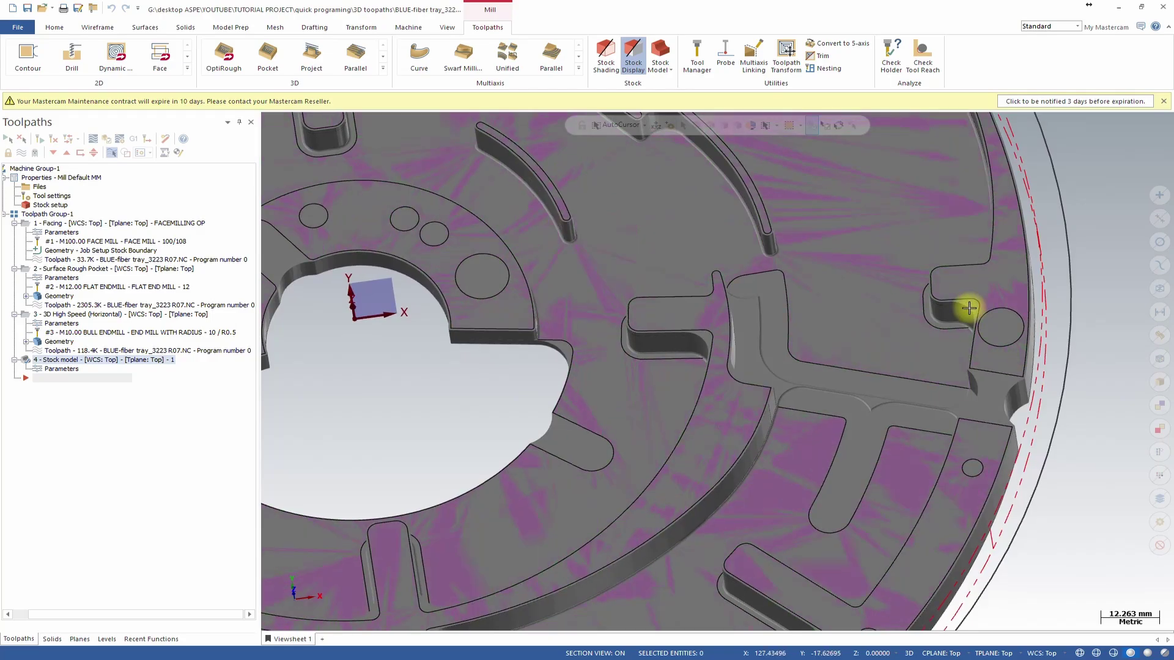
{"action": "scroll", "coordinate": [972, 318], "scroll_direction": "up", "scroll_amount": 4}
{"action": "middle_click_drag", "start_coordinate": [997, 330], "coordinate": [923, 537]}
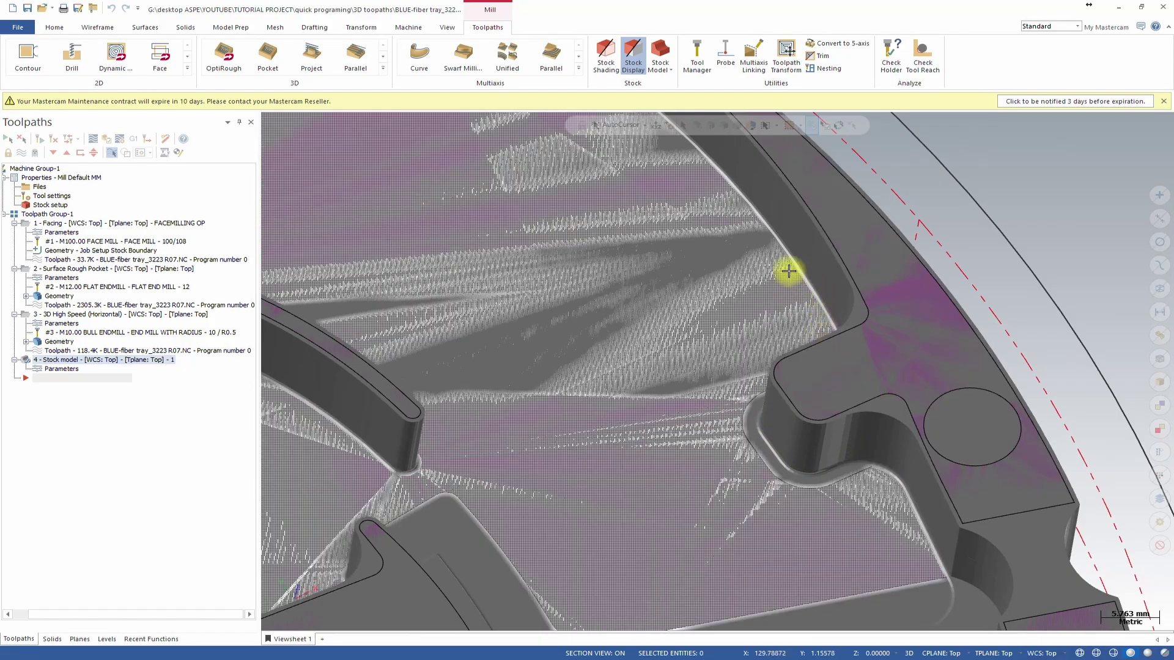
{"action": "middle_click_drag", "start_coordinate": [722, 189], "coordinate": [775, 205]}
{"action": "scroll", "coordinate": [776, 206], "scroll_direction": "down", "scroll_amount": 5}
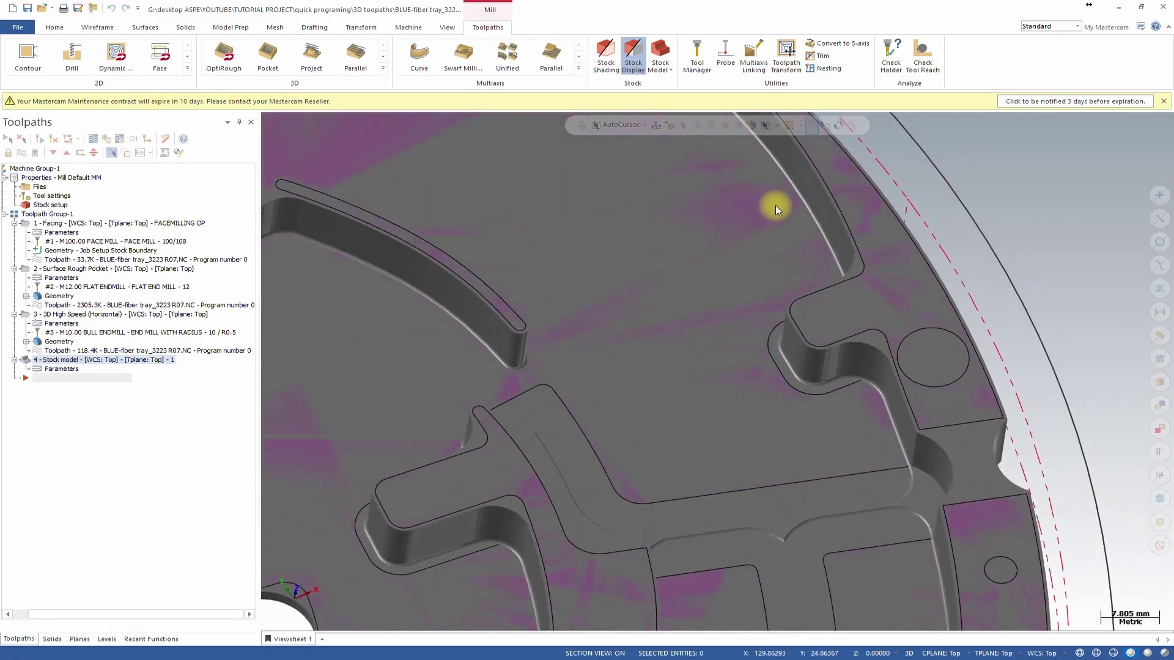
{"action": "scroll", "coordinate": [755, 265], "scroll_direction": "down", "scroll_amount": 2}
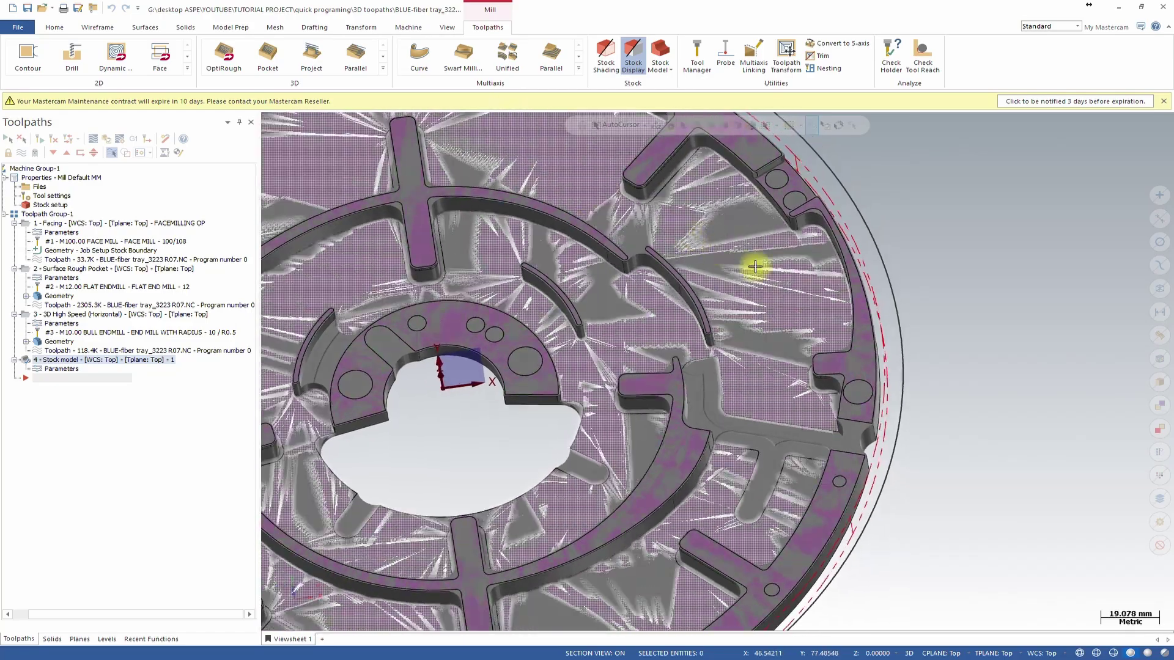
{"action": "middle_click_drag", "start_coordinate": [910, 311], "coordinate": [1053, 285]}
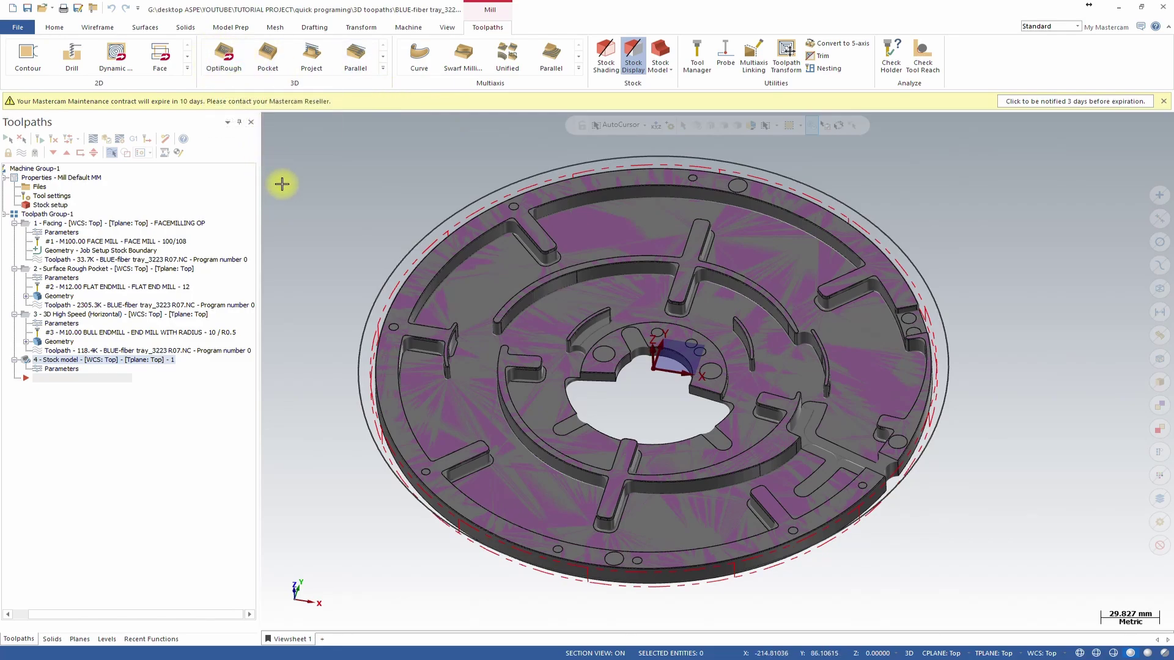
- Create a Surface Rough Restmill toolpath after the stock model, with the whole tray solid body as drive geometry
{"action": "right_click", "coordinate": [60, 380]}
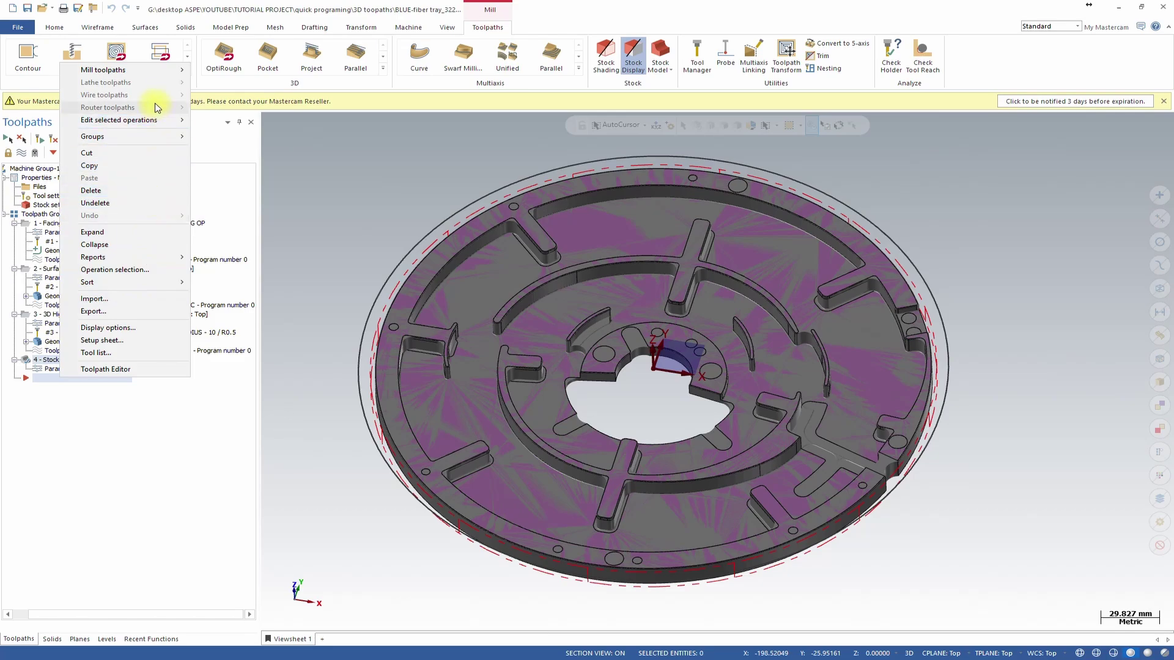
{"action": "mouse_move", "coordinate": [96, 75]}
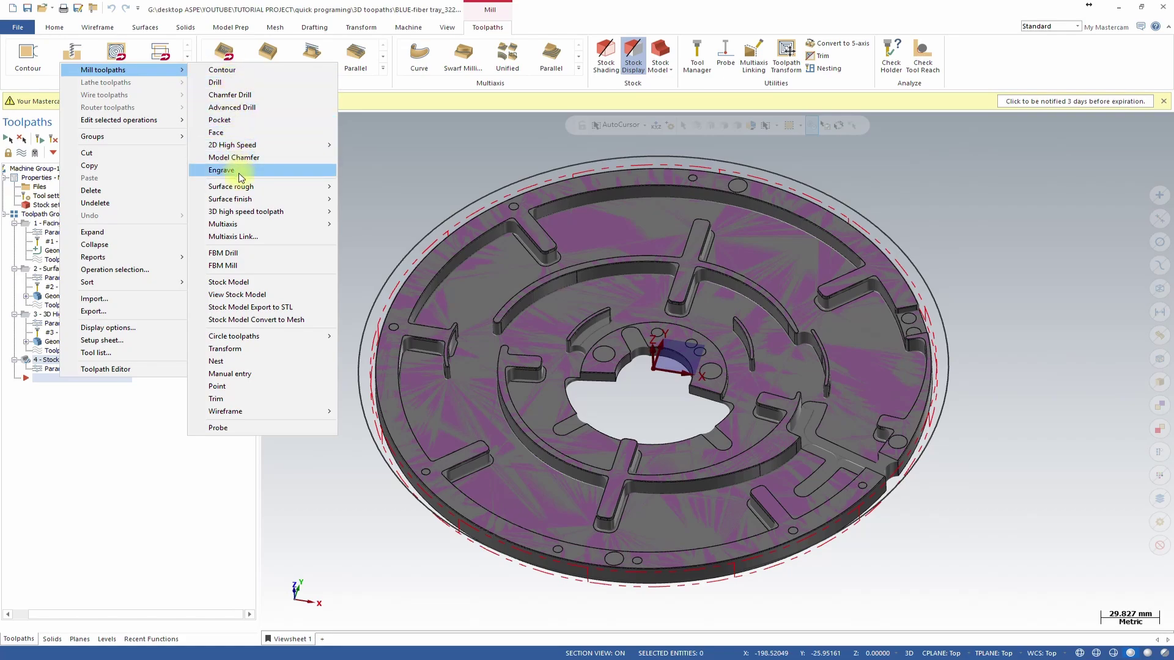
{"action": "mouse_move", "coordinate": [245, 187]}
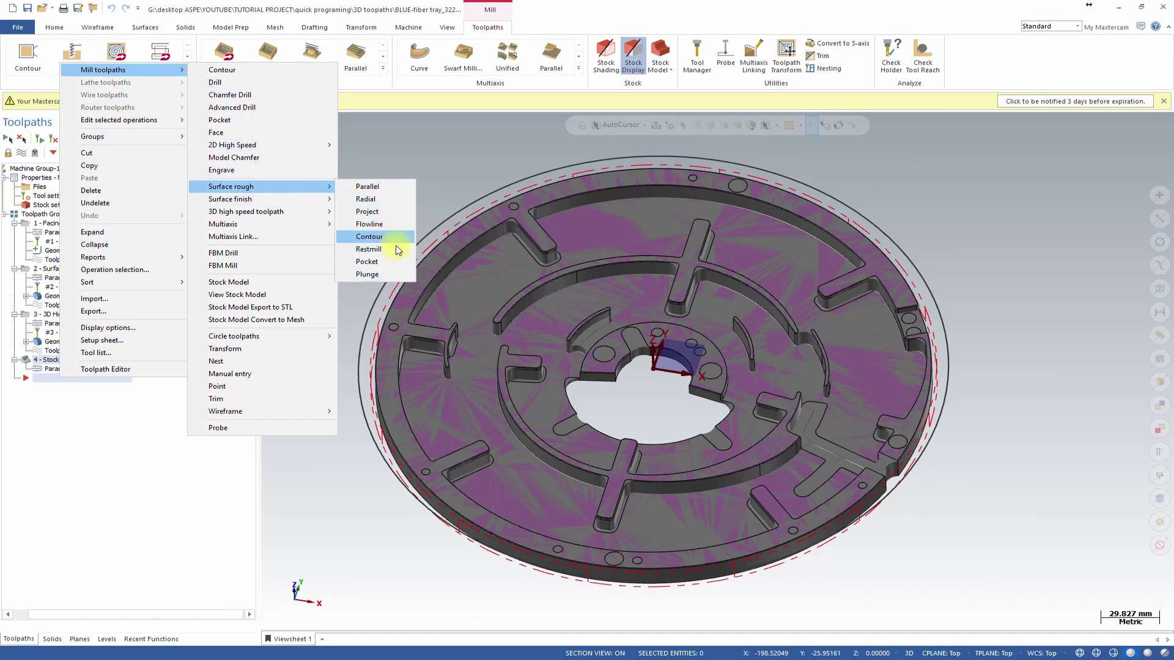
{"action": "left_click", "coordinate": [393, 250]}
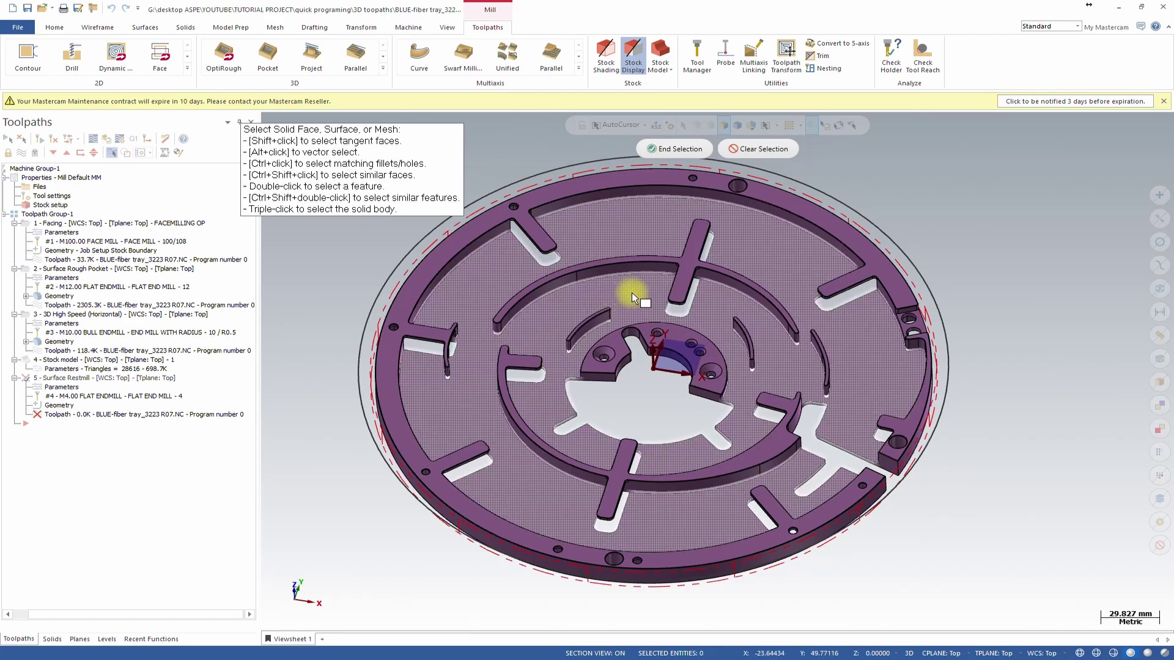
{"action": "left_click", "coordinate": [631, 294]}
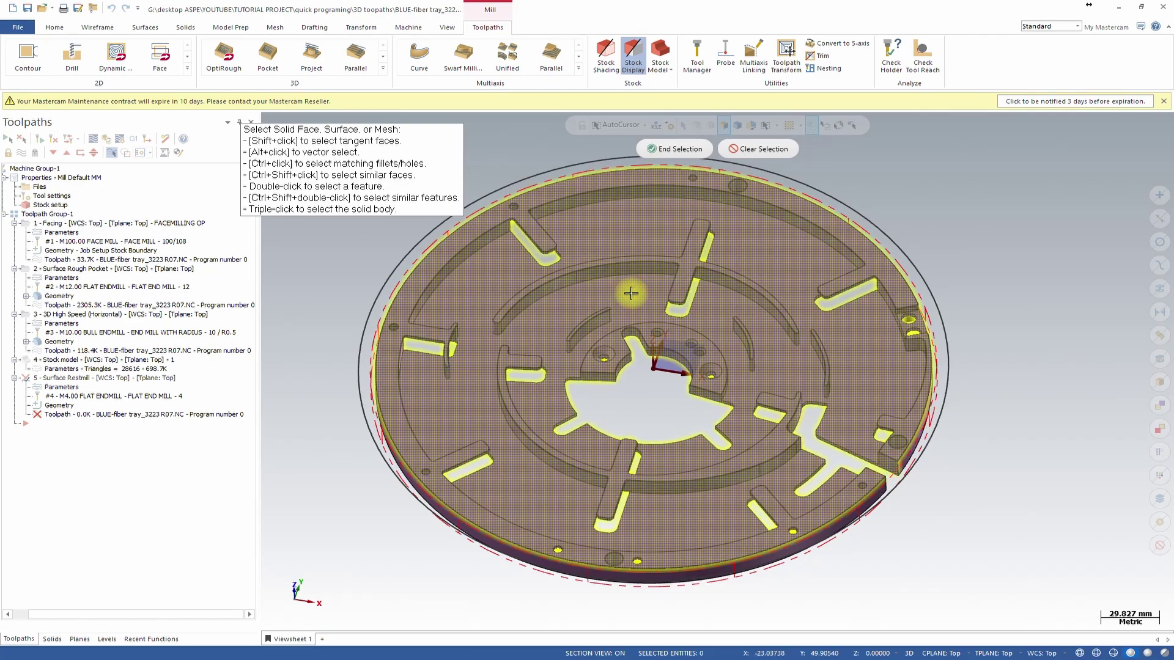
{"action": "middle_click_drag", "start_coordinate": [631, 294], "coordinate": [876, 381]}
{"action": "left_click", "coordinate": [669, 150]}
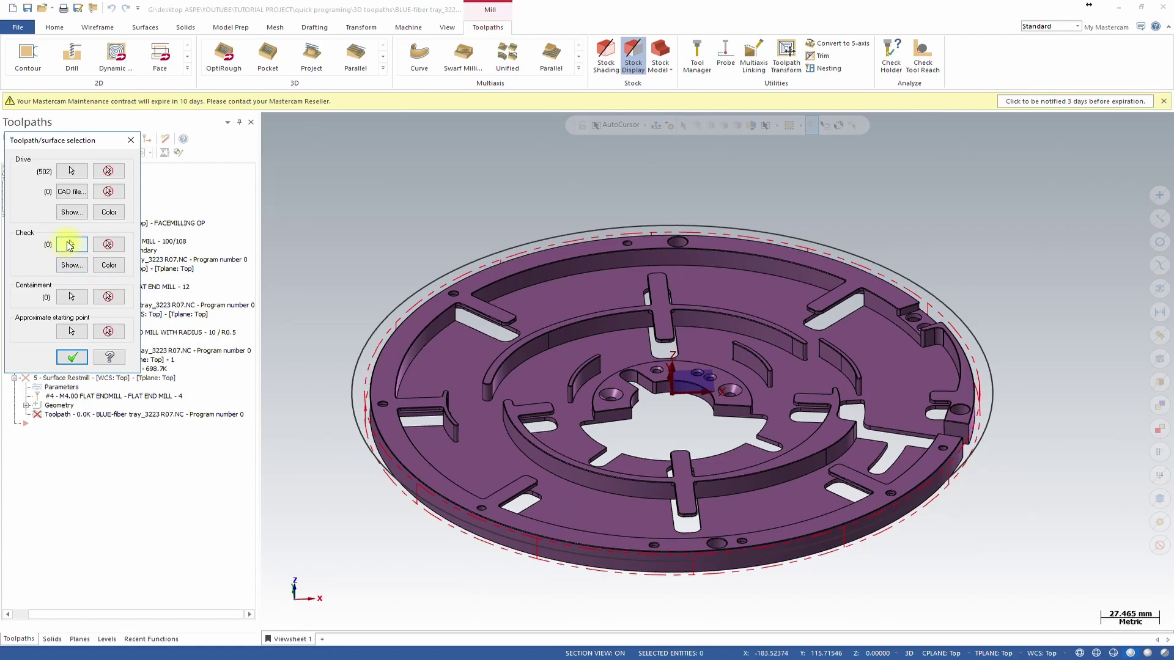
- Window-select the faces along the tray's upper edge in the Front view as check surfaces for the restmill toolpath
{"action": "left_click", "coordinate": [71, 245]}
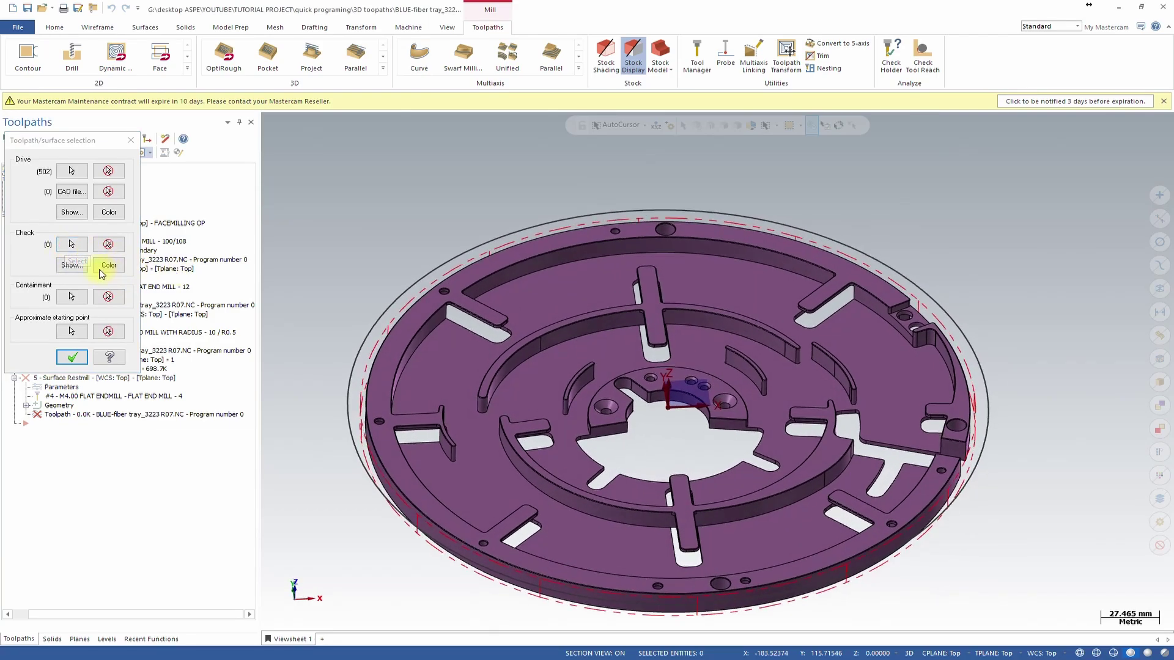
{"action": "middle_click_drag", "start_coordinate": [427, 275], "coordinate": [453, 273]}
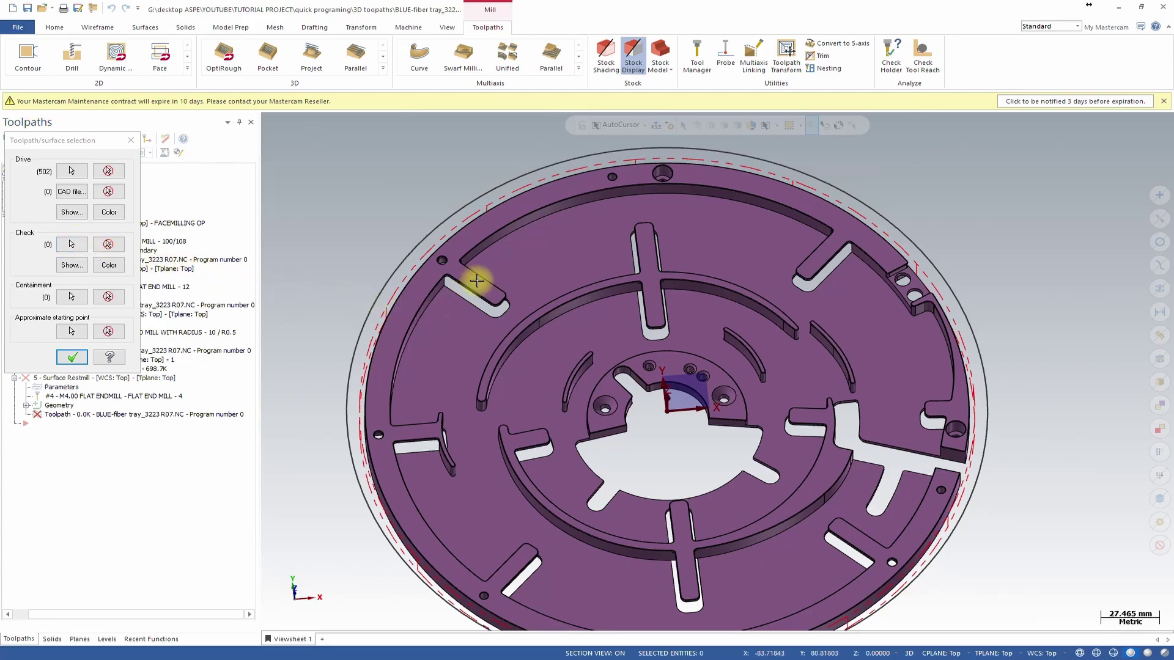
{"action": "middle_click_drag", "start_coordinate": [477, 281], "coordinate": [760, 228]}
{"action": "scroll", "coordinate": [761, 230], "scroll_direction": "down", "scroll_amount": 1}
{"action": "middle_click_drag", "start_coordinate": [762, 230], "coordinate": [760, 247]}
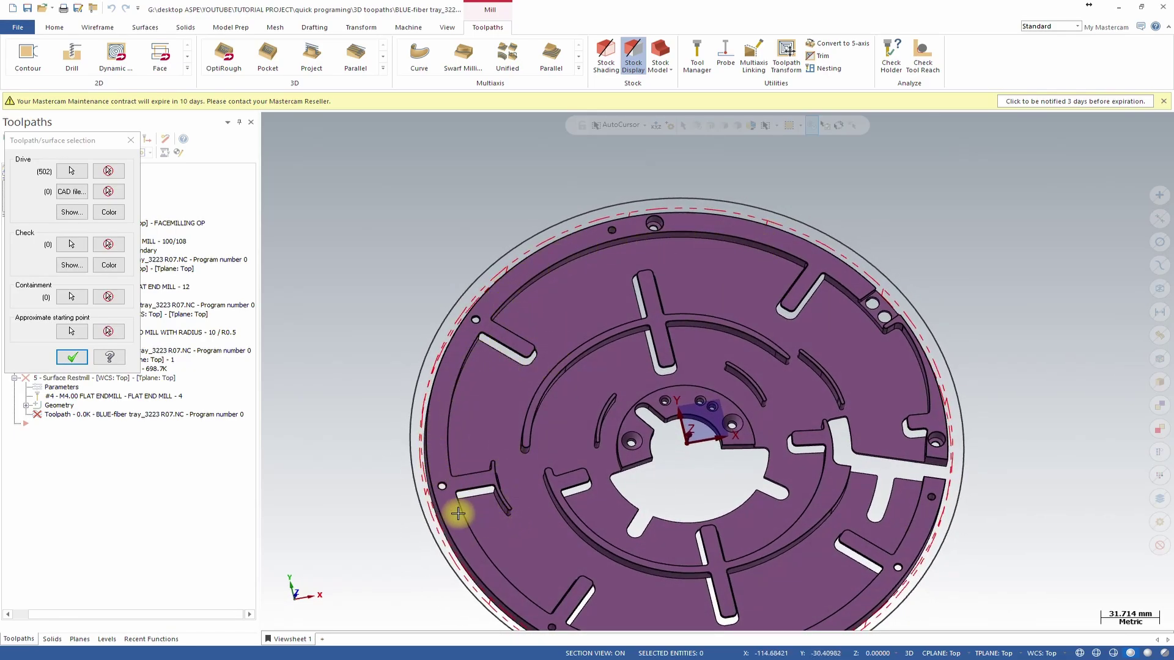
{"action": "middle_click_drag", "start_coordinate": [458, 511], "coordinate": [633, 558]}
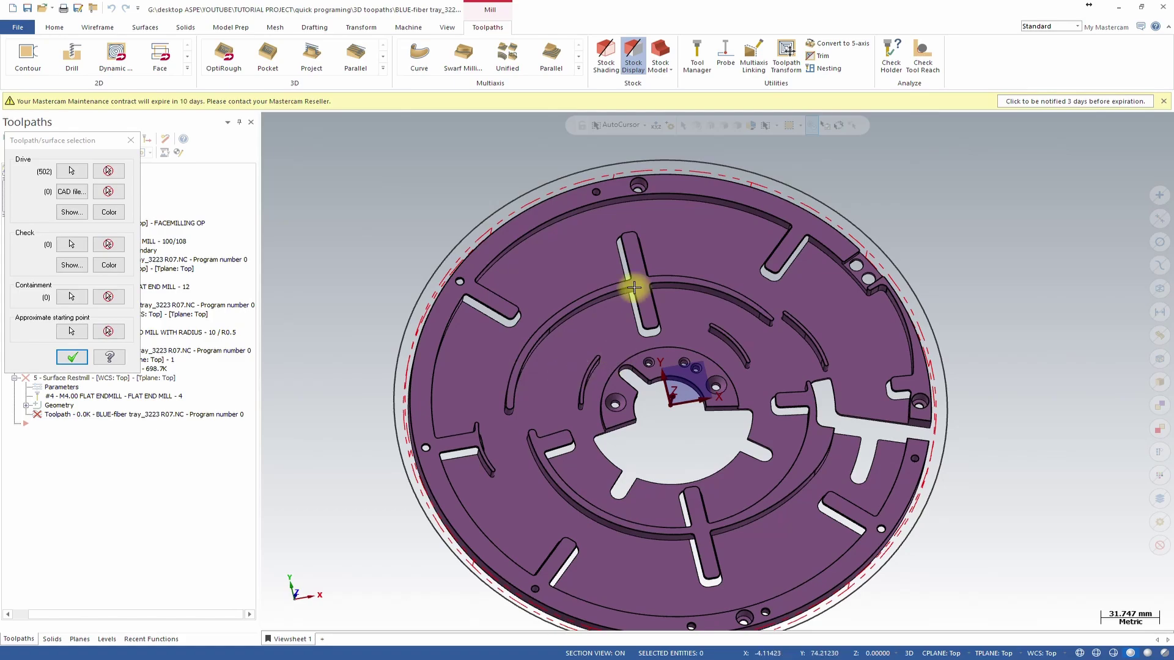
{"action": "right_click", "coordinate": [934, 176]}
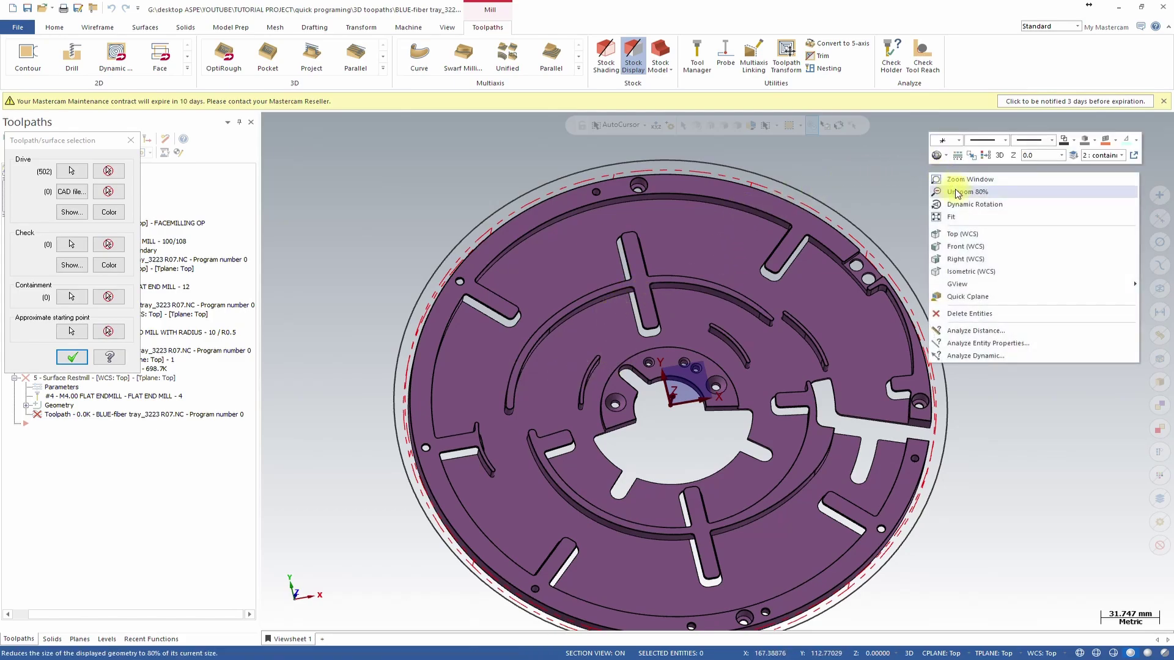
{"action": "left_click", "coordinate": [979, 243]}
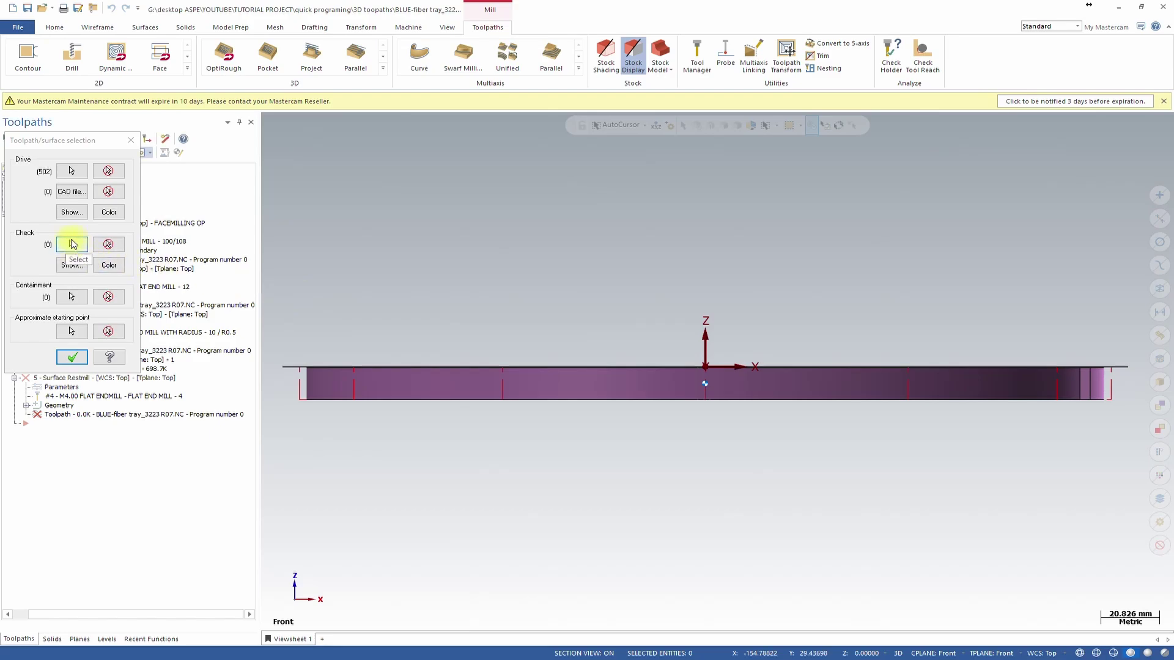
{"action": "left_click", "coordinate": [69, 244]}
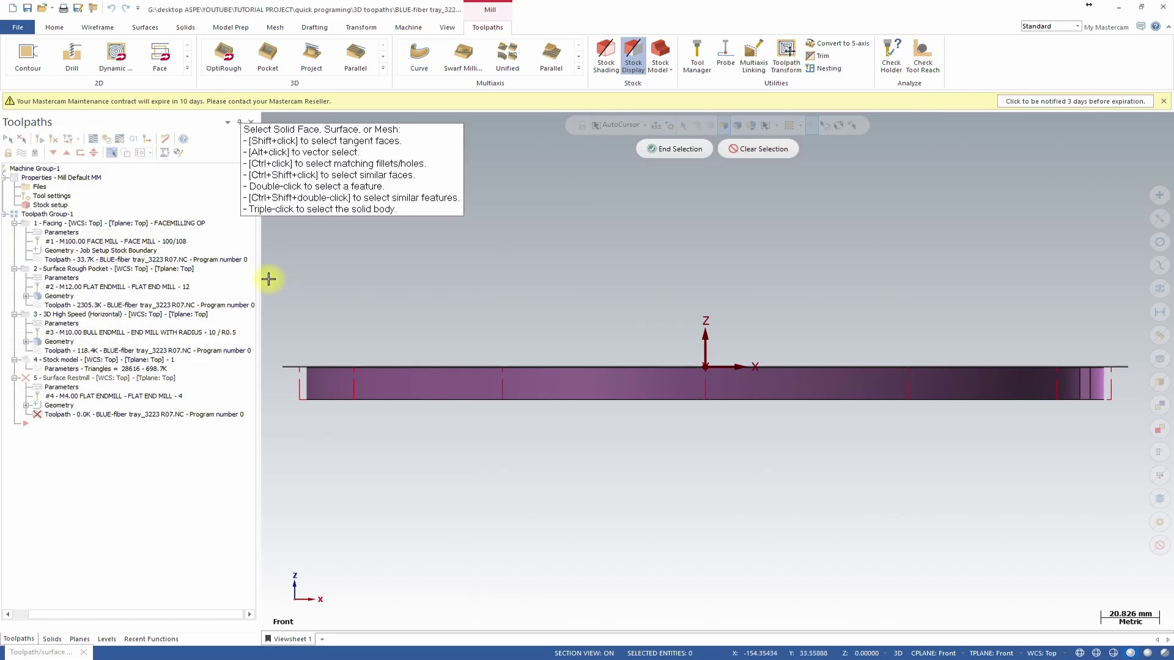
{"action": "left_click_drag", "start_coordinate": [265, 280], "coordinate": [1140, 377]}
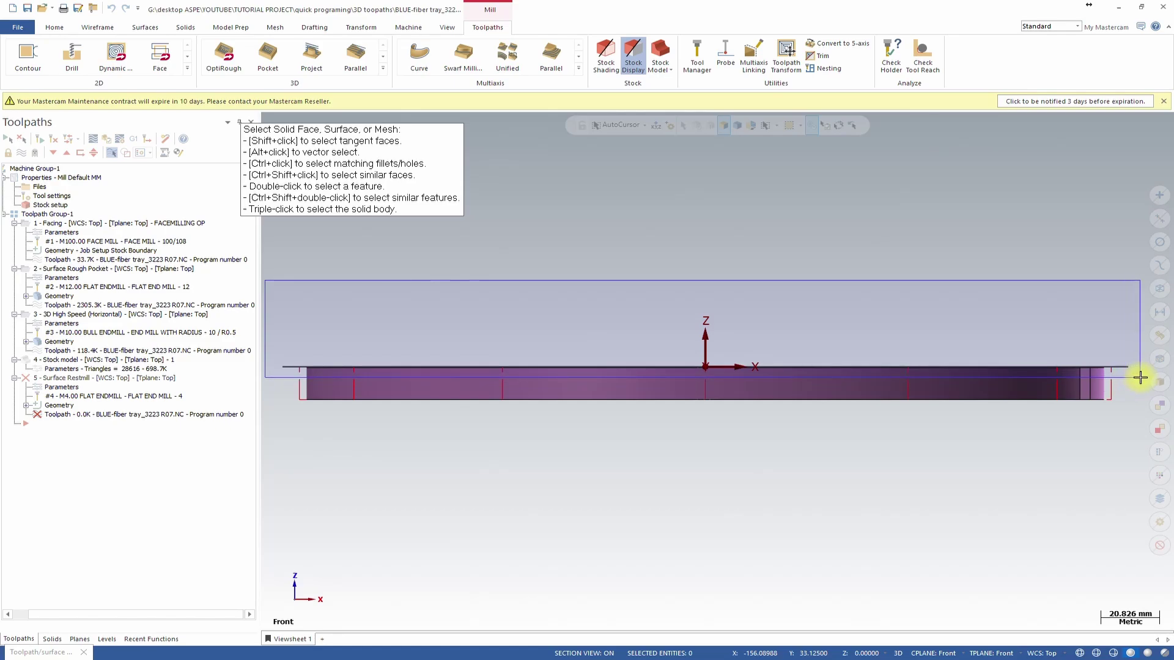
{"action": "left_click_drag", "start_coordinate": [1140, 378], "coordinate": [1140, 377]}
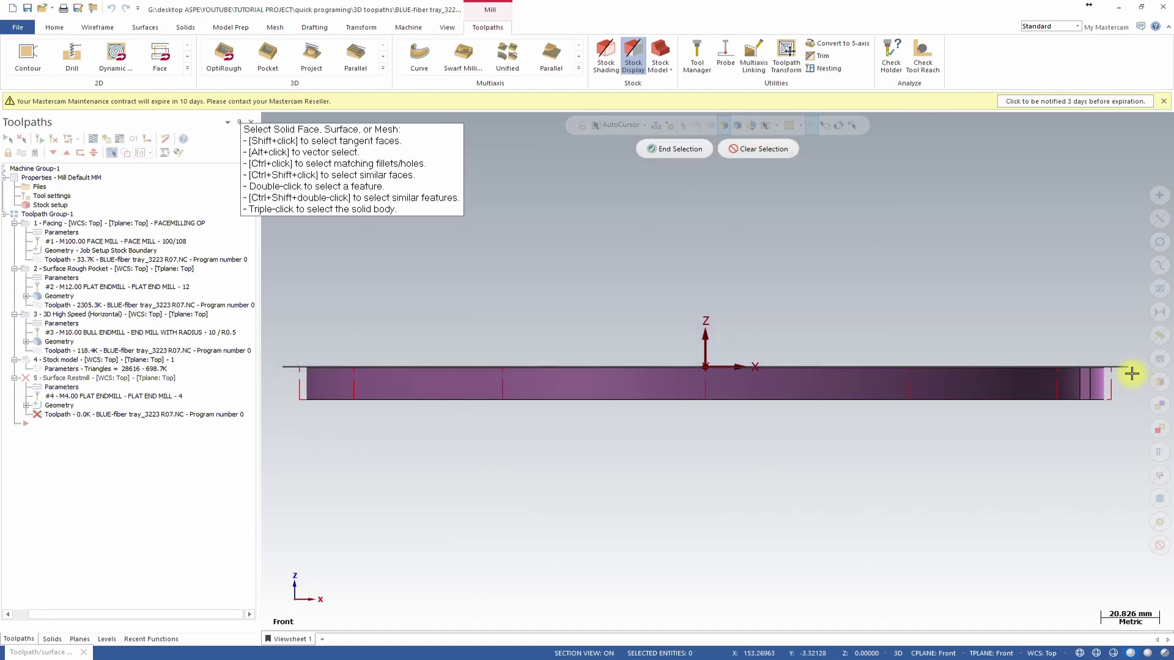
- Examine which rim and rib faces the check surface selection includes around the tray
{"action": "middle_click_drag", "start_coordinate": [1033, 354], "coordinate": [1009, 360]}
{"action": "middle_click_drag", "start_coordinate": [710, 356], "coordinate": [392, 313]}
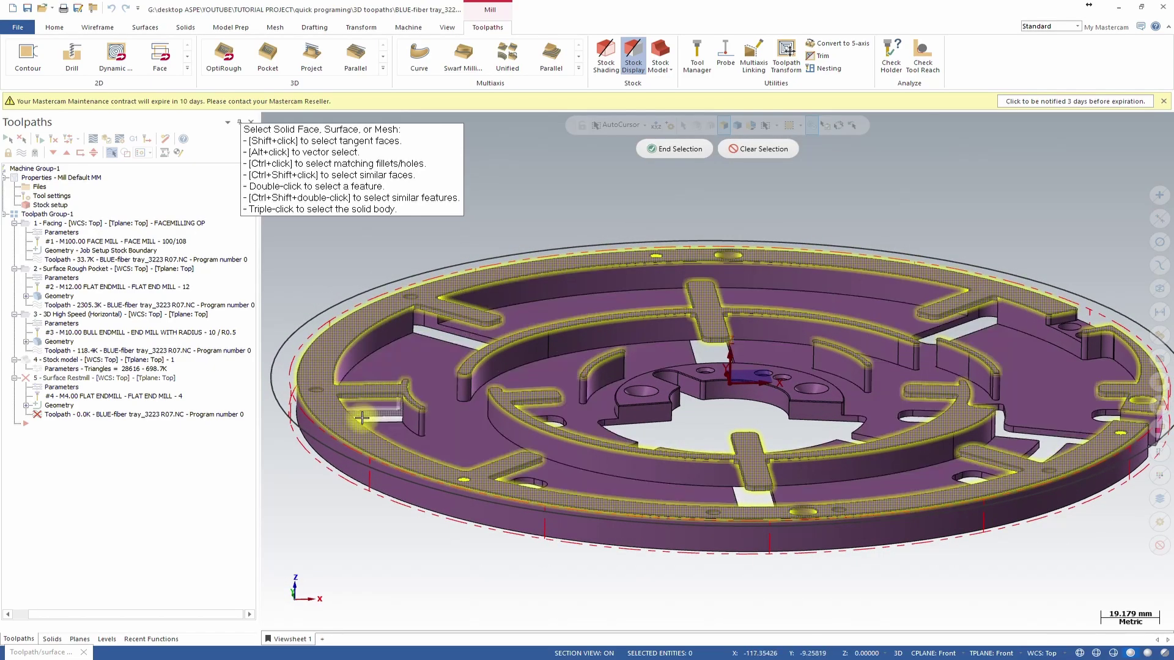
{"action": "scroll", "coordinate": [451, 325], "scroll_direction": "up", "scroll_amount": 6}
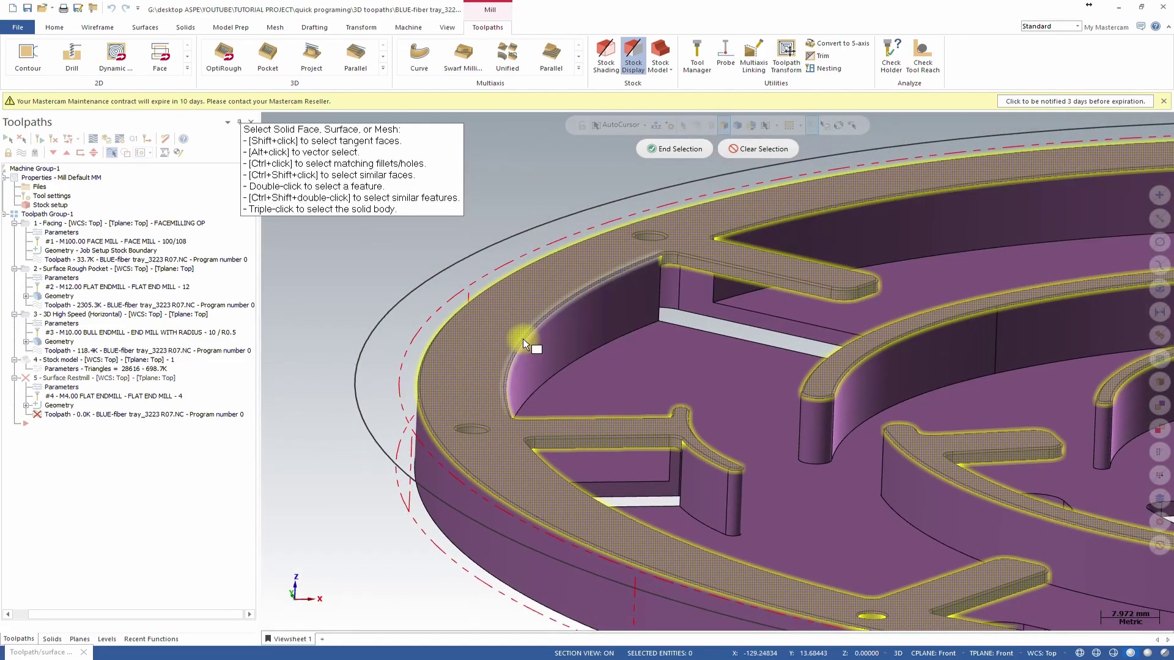
{"action": "middle_click_drag", "start_coordinate": [523, 339], "coordinate": [645, 392]}
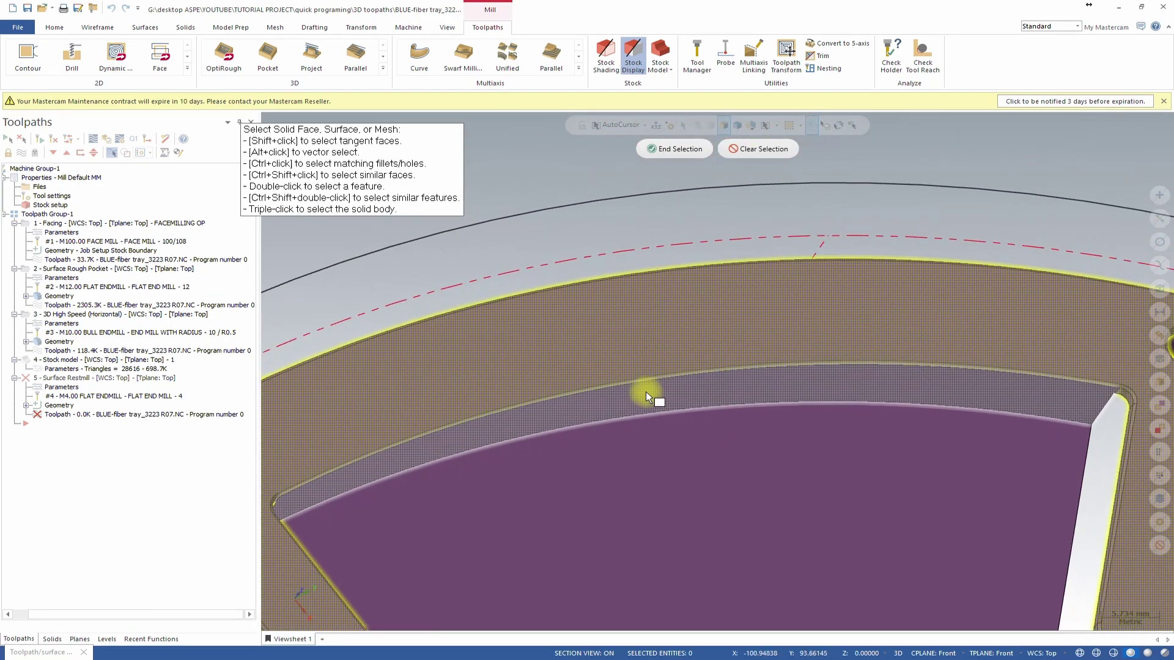
{"action": "mouse_move", "coordinate": [719, 389]}
{"action": "middle_mouse_down"}
{"action": "mouse_move", "coordinate": [662, 401]}
{"action": "mouse_move", "coordinate": [582, 337]}
{"action": "middle_mouse_up"}
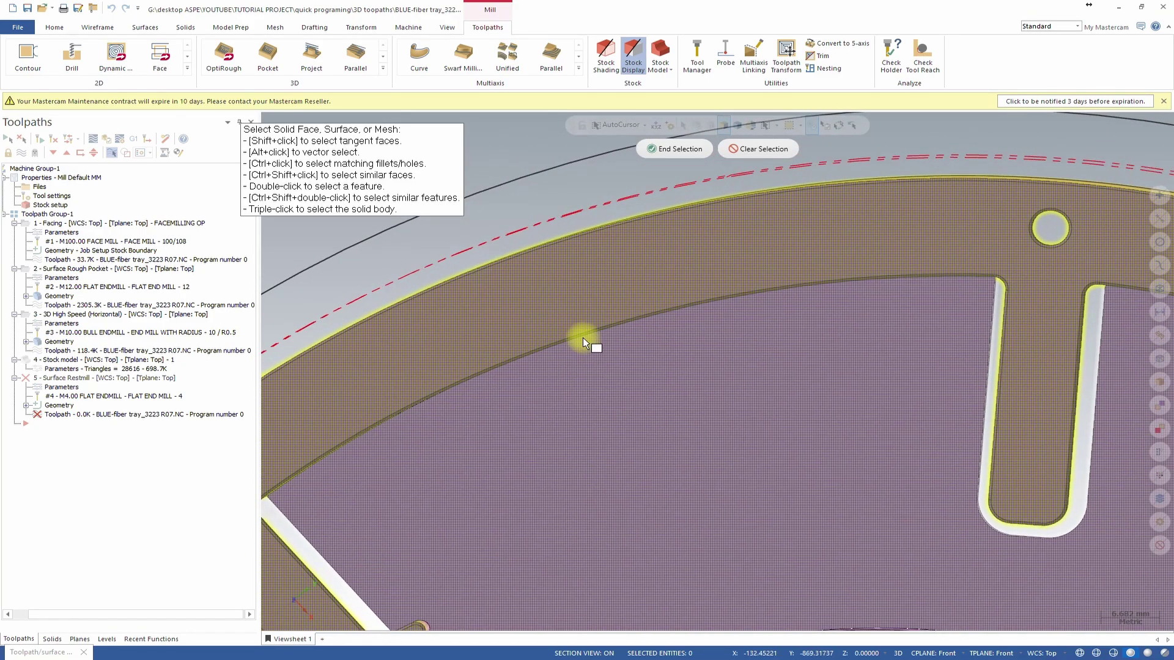
{"action": "scroll", "coordinate": [599, 347], "scroll_direction": "down", "scroll_amount": 7}
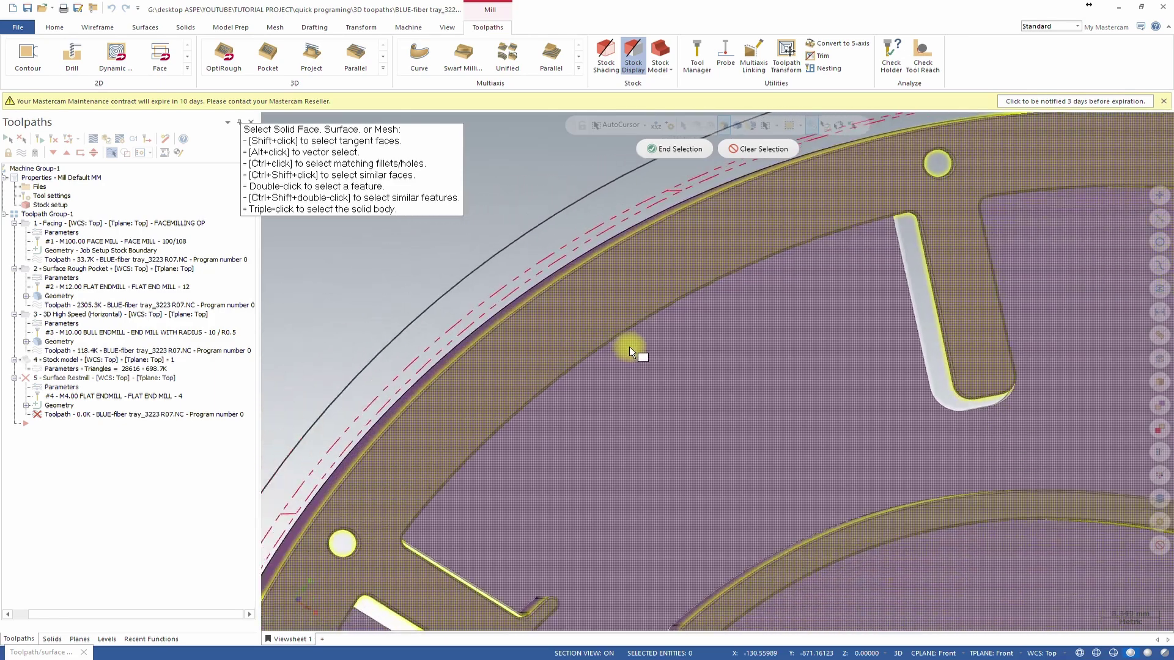
{"action": "middle_click_drag", "start_coordinate": [644, 335], "coordinate": [709, 331]}
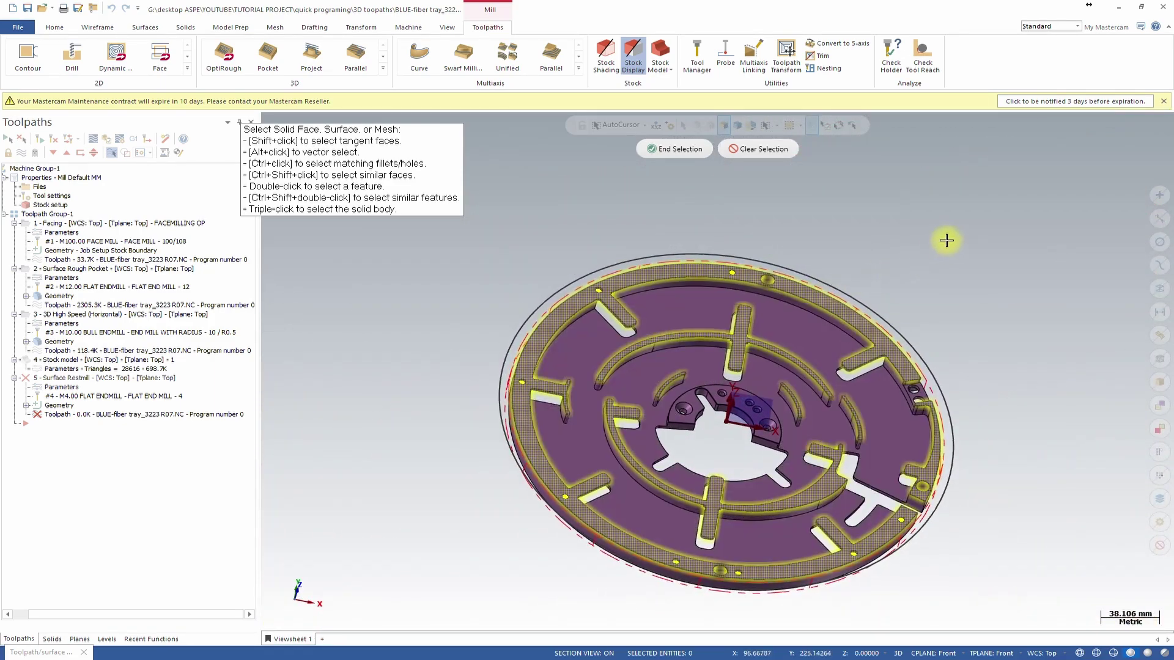
{"action": "middle_click_drag", "start_coordinate": [946, 240], "coordinate": [880, 285]}
- Add the central hub's faces and the curved rib's side faces beside the rim gap to the check surface selection
{"action": "scroll", "coordinate": [941, 219], "scroll_direction": "up", "scroll_amount": 3}
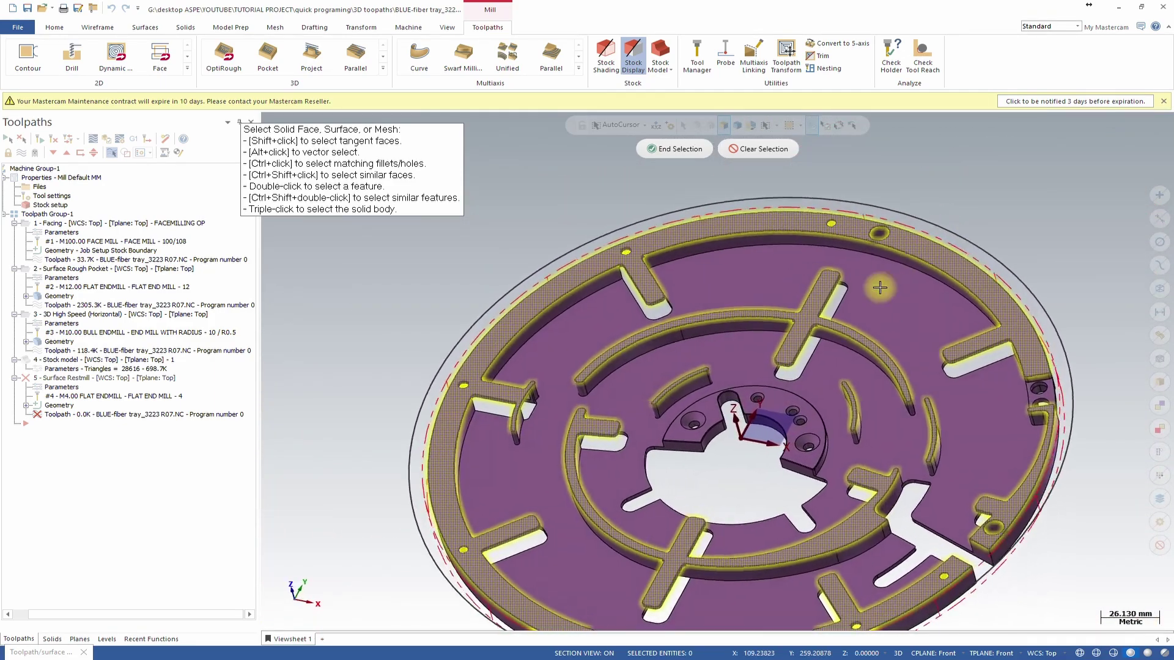
{"action": "scroll", "coordinate": [702, 440], "scroll_direction": "up", "scroll_amount": 3}
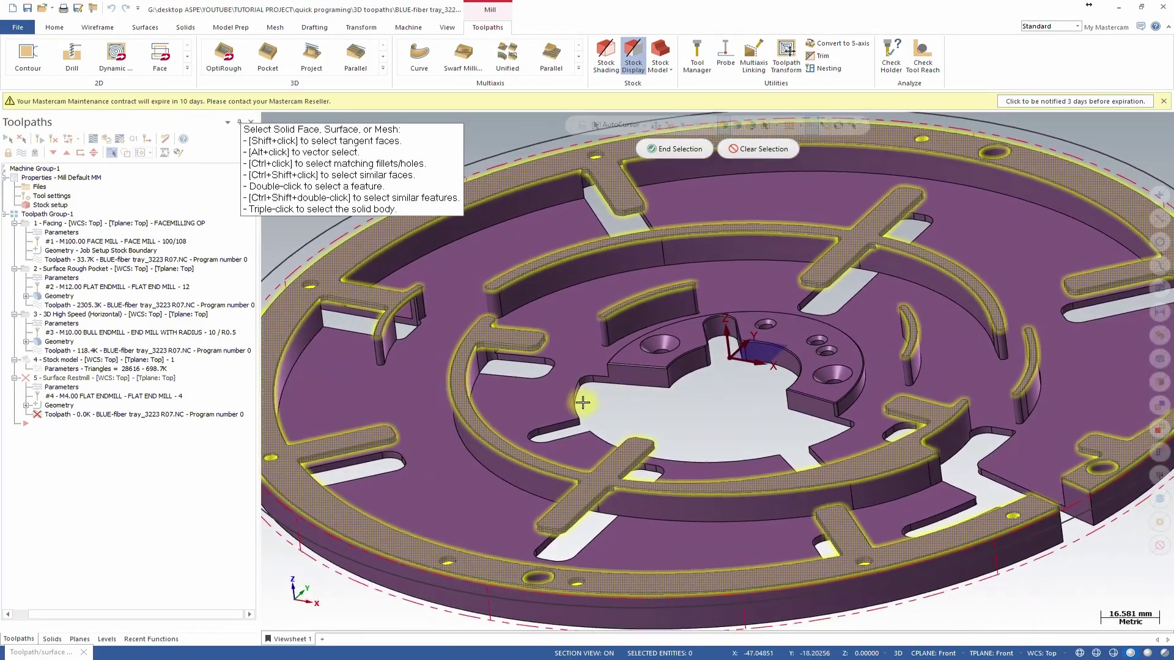
{"action": "middle_click_drag", "start_coordinate": [583, 403], "coordinate": [584, 412]}
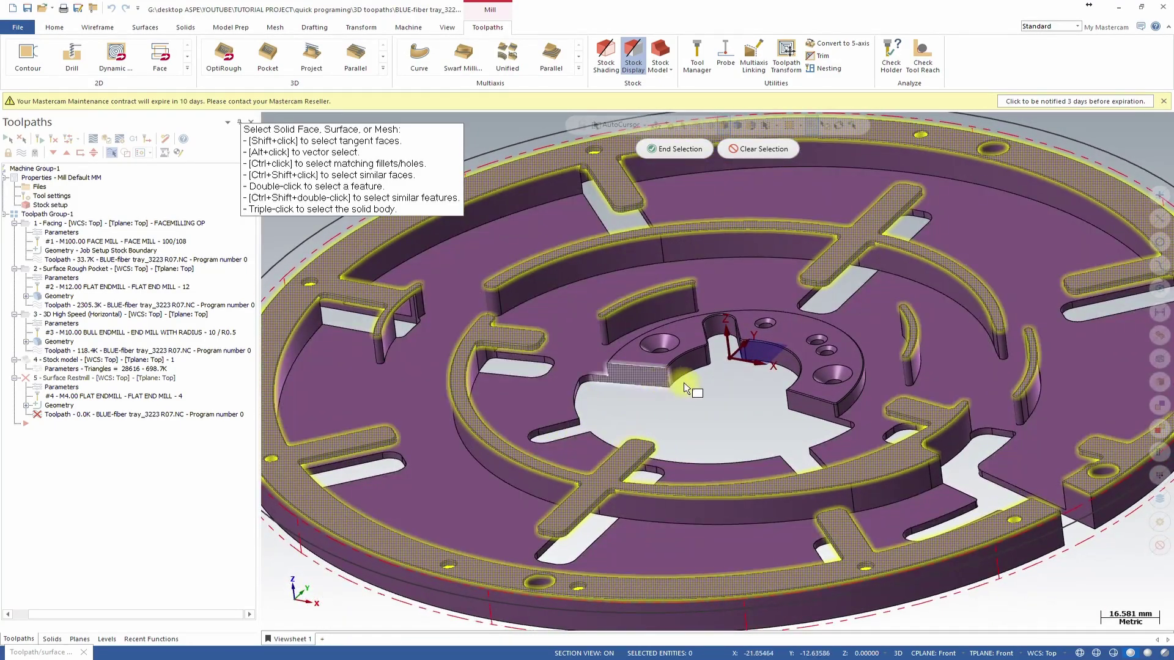
{"action": "middle_click_drag", "start_coordinate": [714, 345], "coordinate": [723, 343]}
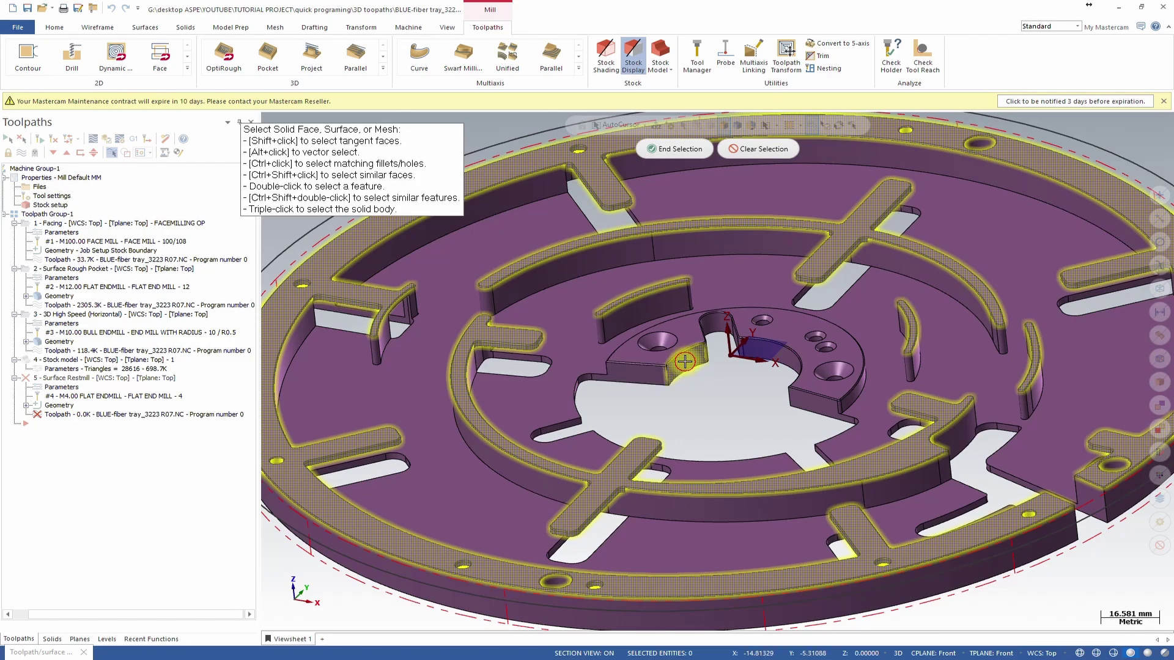
{"action": "middle_click_drag", "start_coordinate": [661, 336], "coordinate": [692, 432]}
{"action": "middle_click_drag", "start_coordinate": [818, 370], "coordinate": [703, 280]}
{"action": "scroll", "coordinate": [765, 374], "scroll_direction": "up", "scroll_amount": 3}
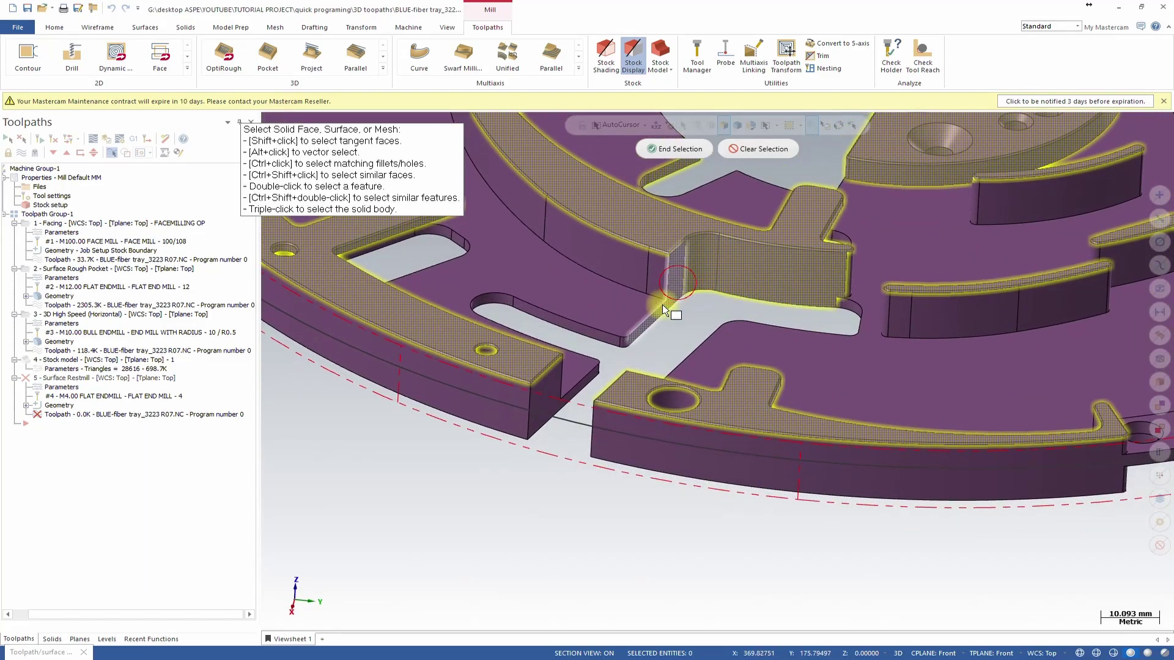
- Add the rim gap's end faces and the adjoining cutout and slot edge walls to the check surfaces, and finish the selection
{"action": "middle_click_drag", "start_coordinate": [611, 338], "coordinate": [964, 346]}
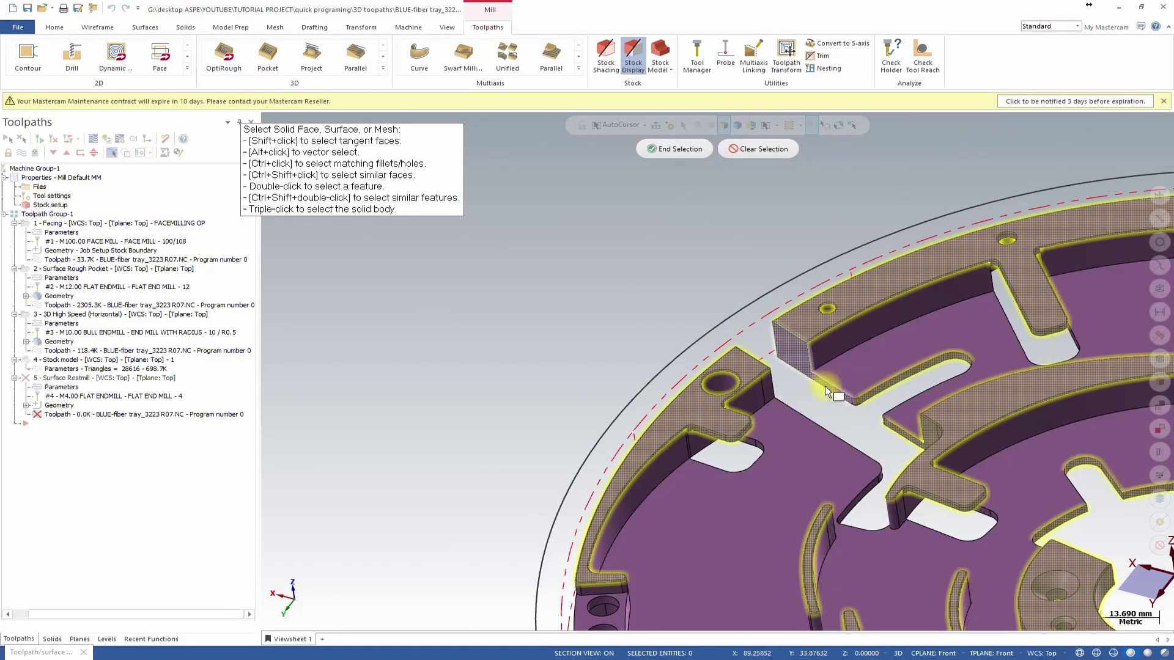
{"action": "middle_click_drag", "start_coordinate": [824, 386], "coordinate": [815, 451]}
{"action": "left_click", "coordinate": [802, 435]}
{"action": "left_click", "coordinate": [822, 438]}
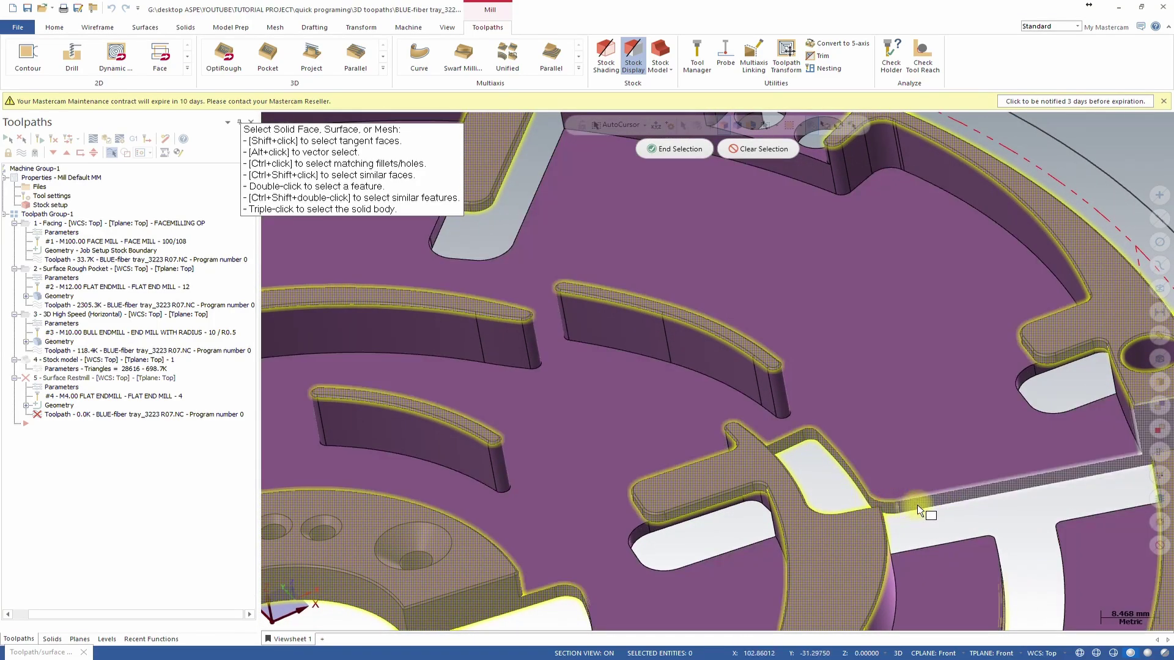
{"action": "mouse_move", "coordinate": [893, 506]}
{"action": "middle_mouse_down"}
{"action": "mouse_move", "coordinate": [934, 508]}
{"action": "mouse_move", "coordinate": [702, 414]}
{"action": "mouse_move", "coordinate": [702, 440]}
{"action": "mouse_move", "coordinate": [669, 441]}
{"action": "mouse_move", "coordinate": [809, 372]}
{"action": "mouse_move", "coordinate": [865, 371]}
{"action": "mouse_move", "coordinate": [866, 390]}
{"action": "mouse_move", "coordinate": [912, 376]}
{"action": "mouse_move", "coordinate": [820, 382]}
{"action": "middle_mouse_up"}
{"action": "scroll", "coordinate": [910, 384], "scroll_direction": "down", "scroll_amount": 4}
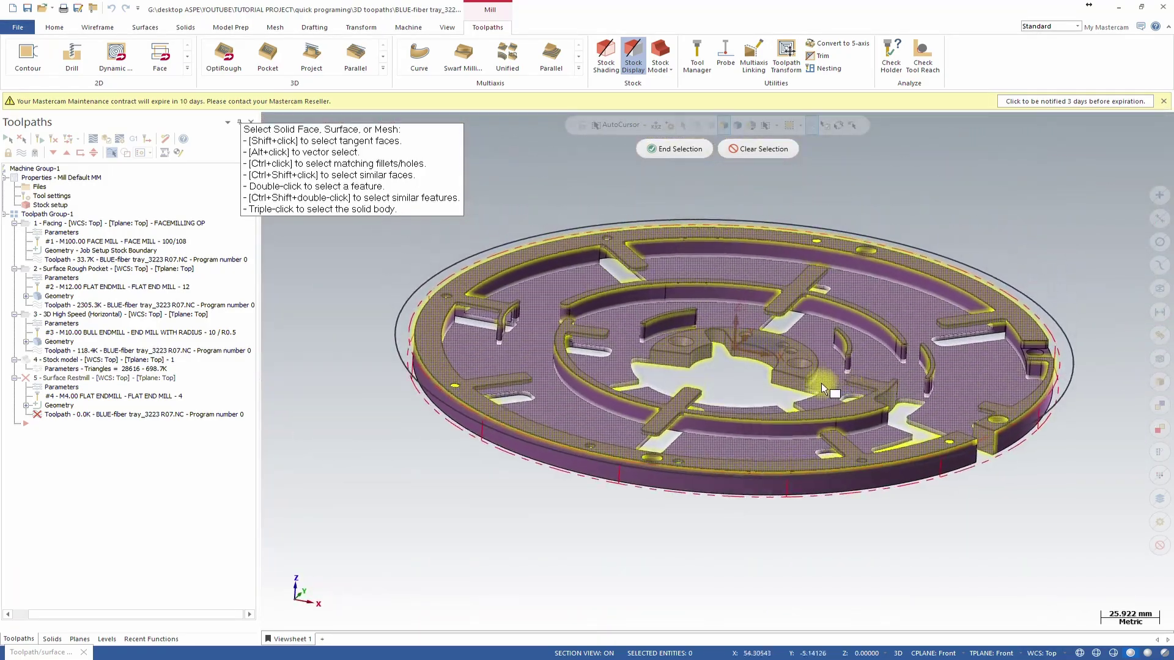
{"action": "left_click", "coordinate": [289, 639]}
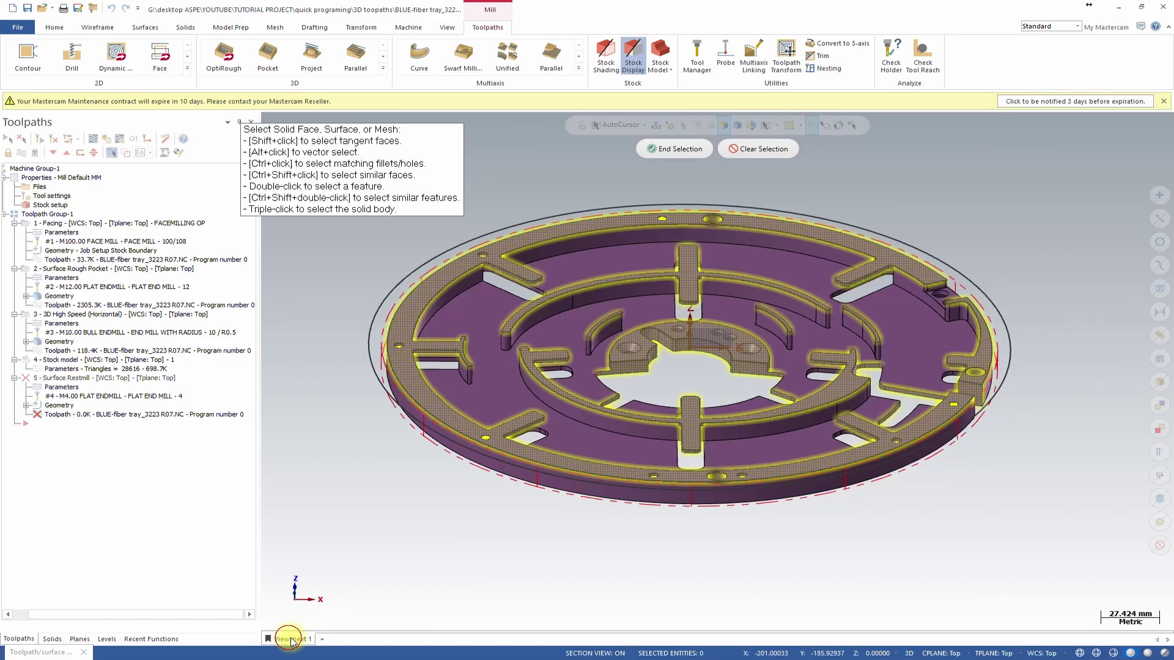
{"action": "left_click", "coordinate": [680, 148]}
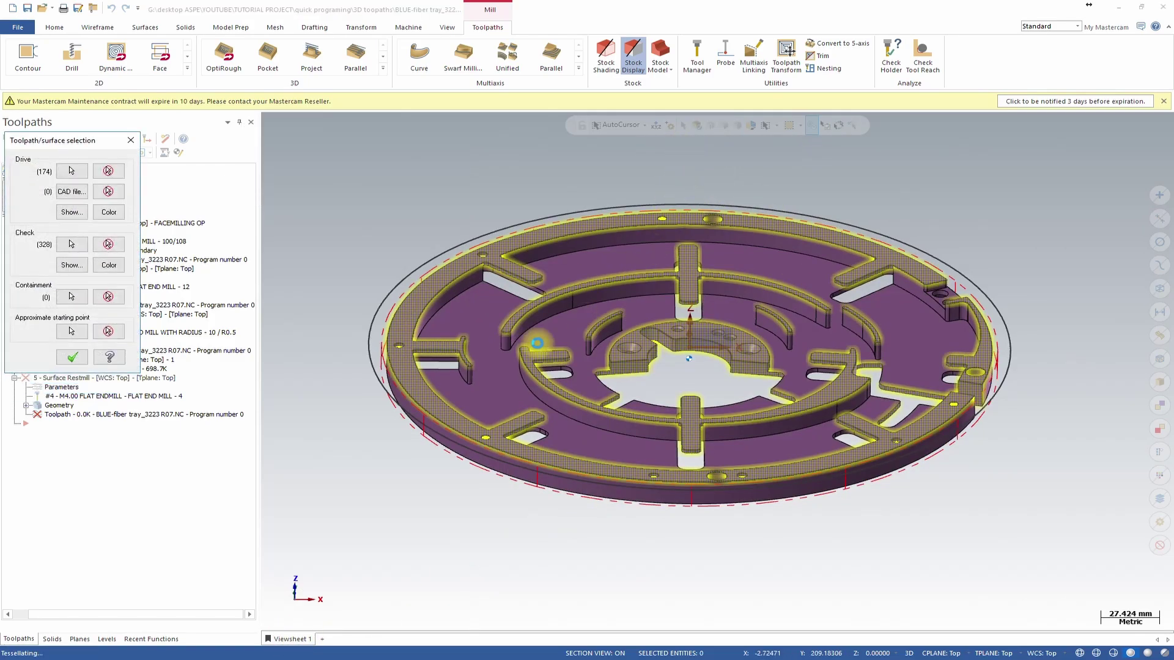
- Display the chosen check surfaces, add the missed wall face beside the rim gap, and review the updated set
{"action": "left_click", "coordinate": [70, 267]}
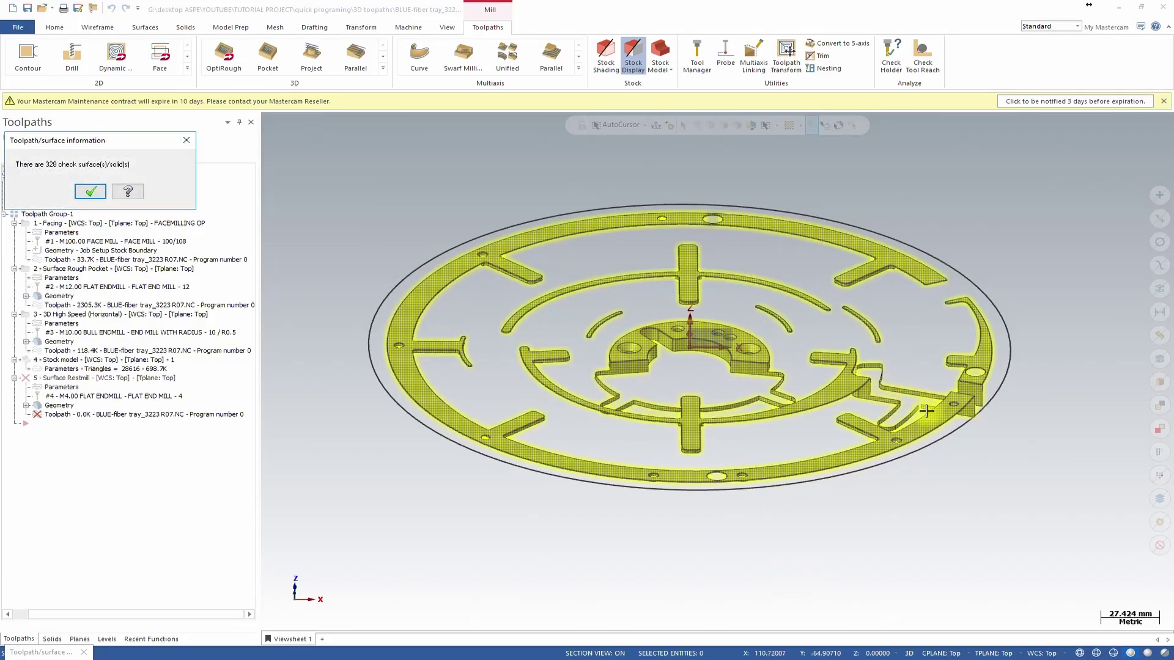
{"action": "left_click", "coordinate": [91, 192]}
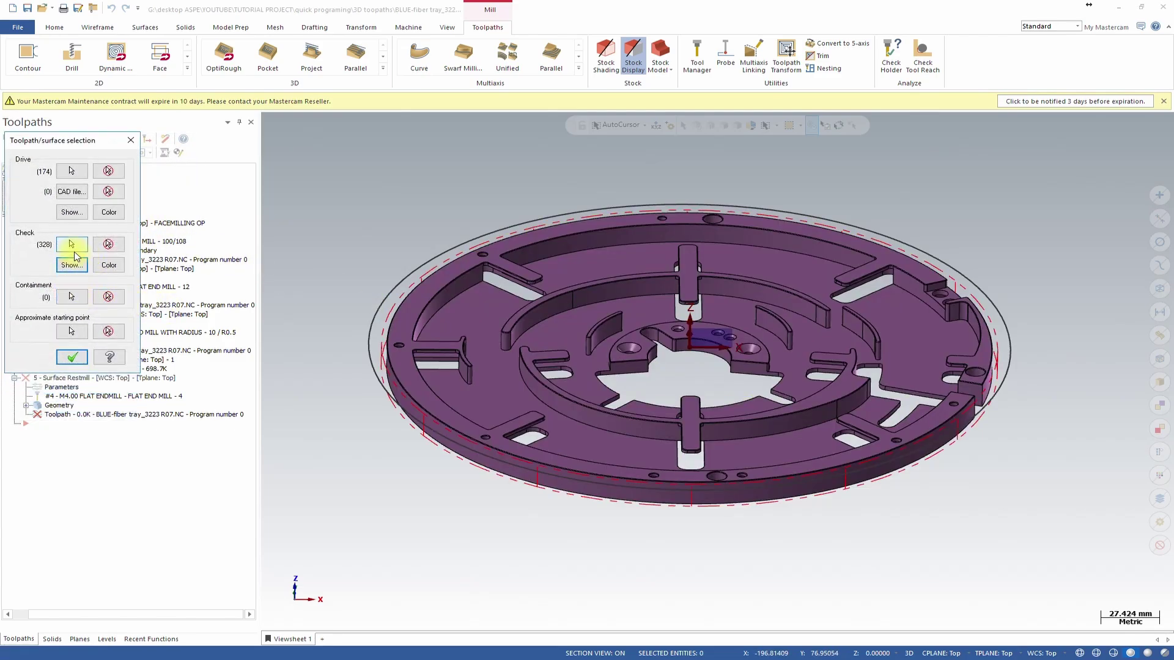
{"action": "left_click", "coordinate": [73, 245]}
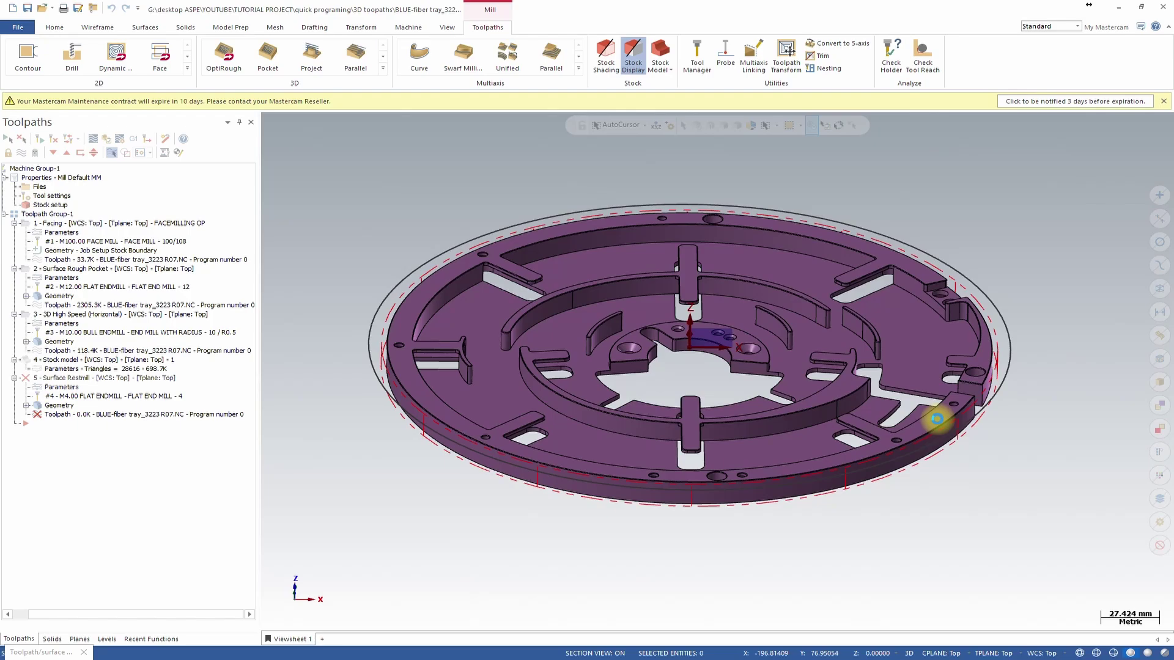
{"action": "mouse_move", "coordinate": [937, 420]}
{"action": "middle_mouse_down"}
{"action": "mouse_move", "coordinate": [944, 411]}
{"action": "mouse_move", "coordinate": [920, 410]}
{"action": "middle_mouse_up"}
{"action": "scroll", "coordinate": [944, 411], "scroll_direction": "up", "scroll_amount": 2}
{"action": "scroll", "coordinate": [661, 546], "scroll_direction": "up", "scroll_amount": 3}
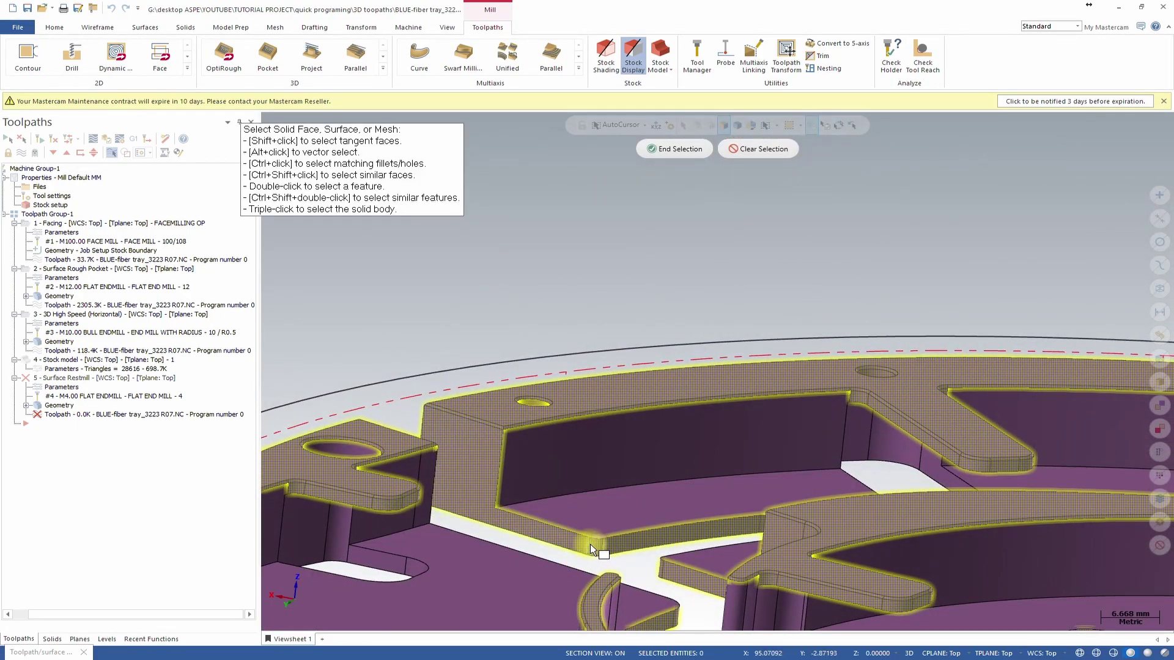
{"action": "middle_click_drag", "start_coordinate": [770, 244], "coordinate": [705, 217]}
{"action": "scroll", "coordinate": [765, 256], "scroll_direction": "down", "scroll_amount": 3}
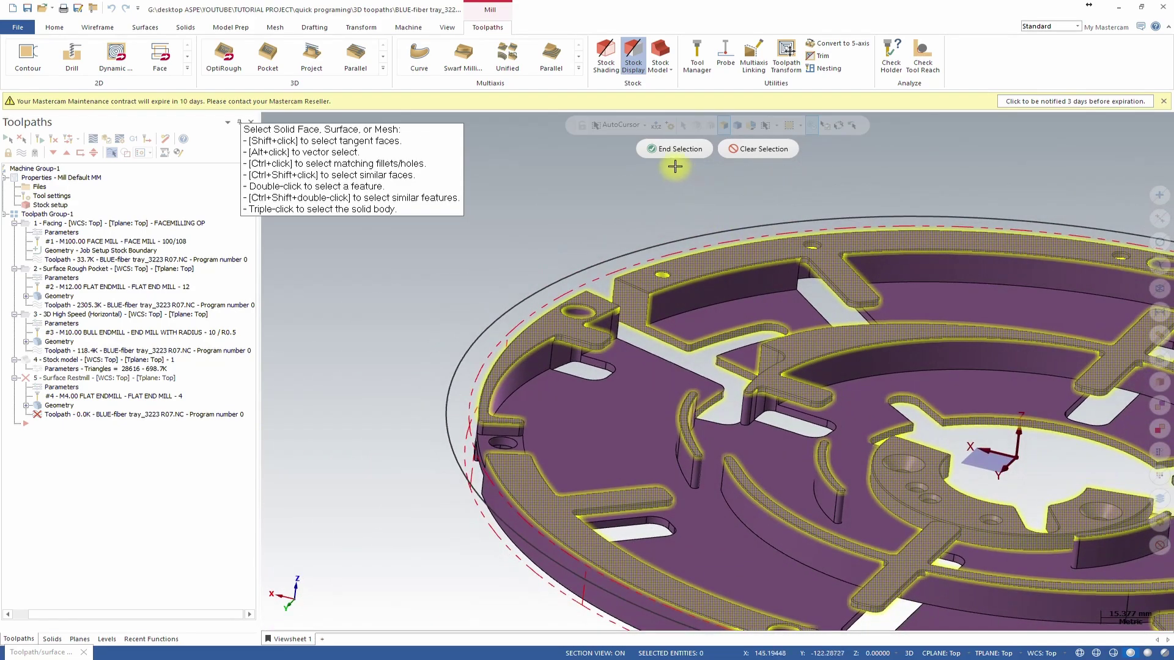
{"action": "left_click", "coordinate": [649, 148]}
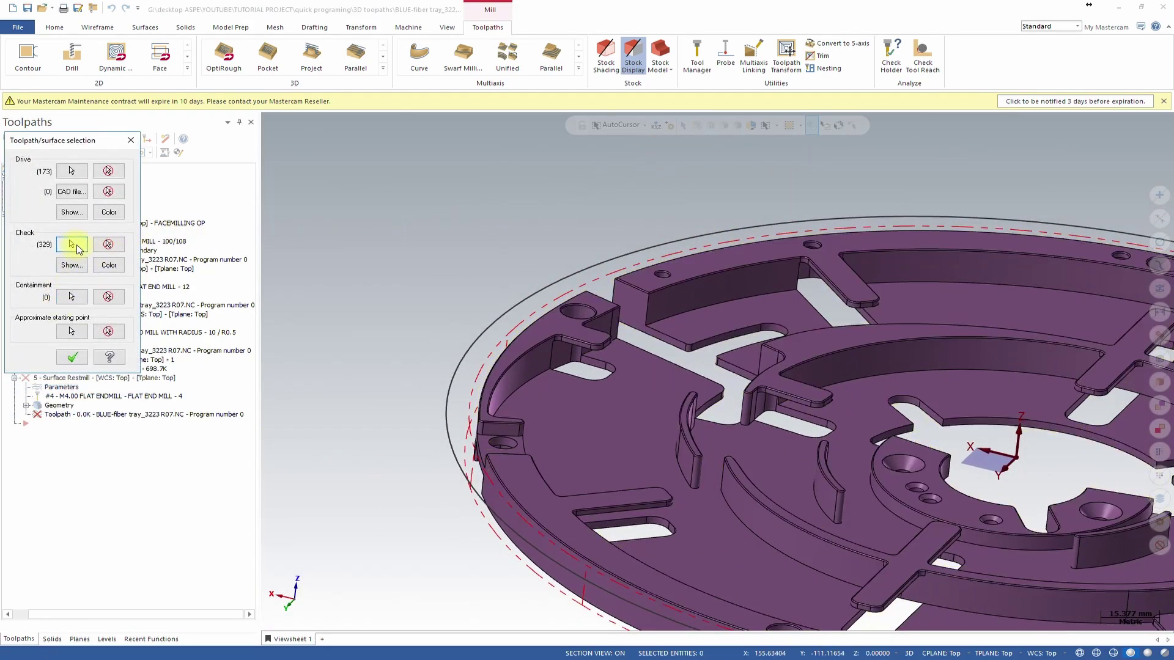
{"action": "left_click", "coordinate": [70, 265]}
{"action": "middle_click_drag", "start_coordinate": [482, 340], "coordinate": [580, 386]}
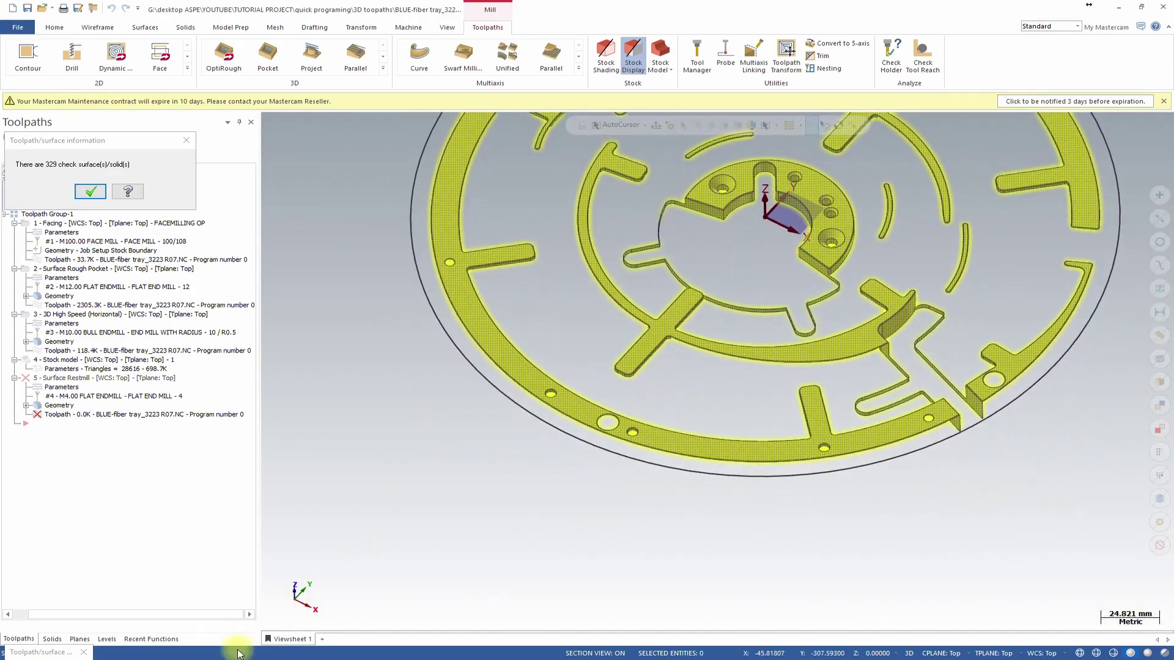
{"action": "left_click", "coordinate": [290, 640]}
{"action": "left_click", "coordinate": [91, 192]}
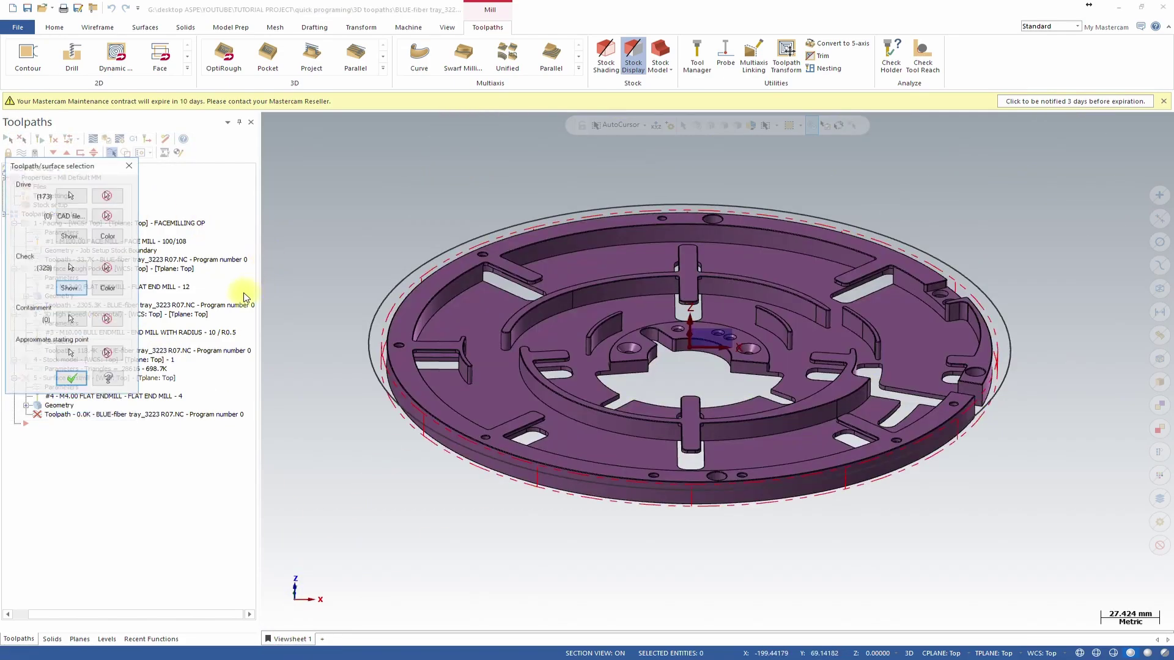
- Set the outer circle around the tray as the containment boundary and accept the restmill geometry selection
{"action": "left_click", "coordinate": [72, 297]}
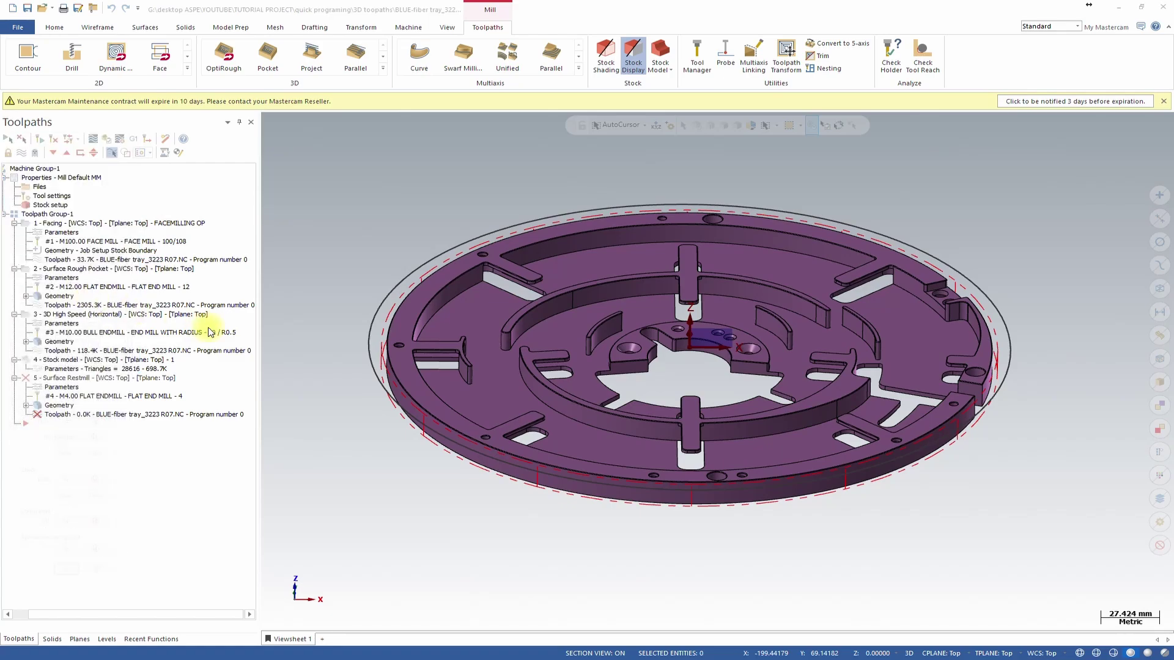
{"action": "left_click", "coordinate": [376, 326]}
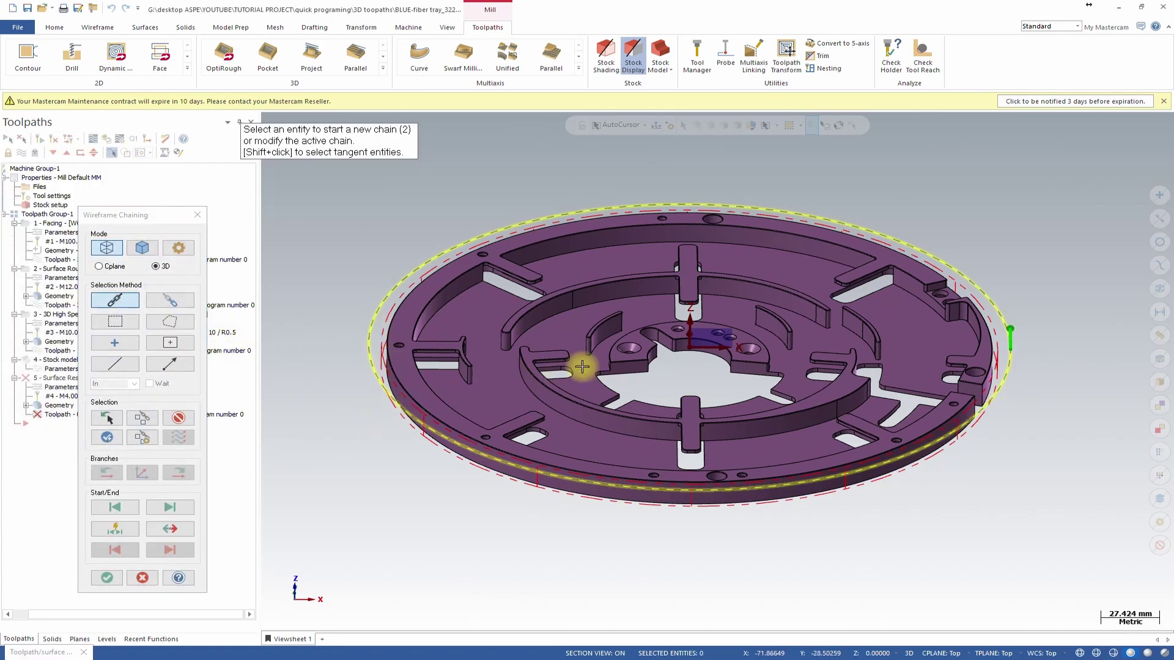
{"action": "left_click", "coordinate": [106, 578]}
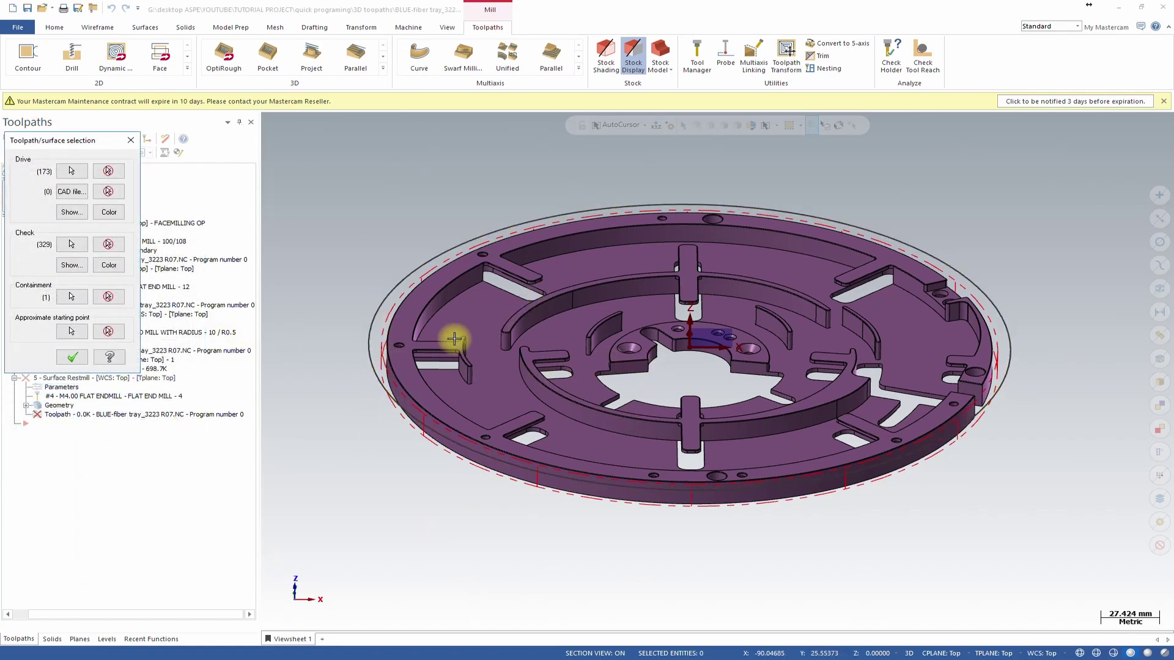
{"action": "left_click", "coordinate": [73, 357]}
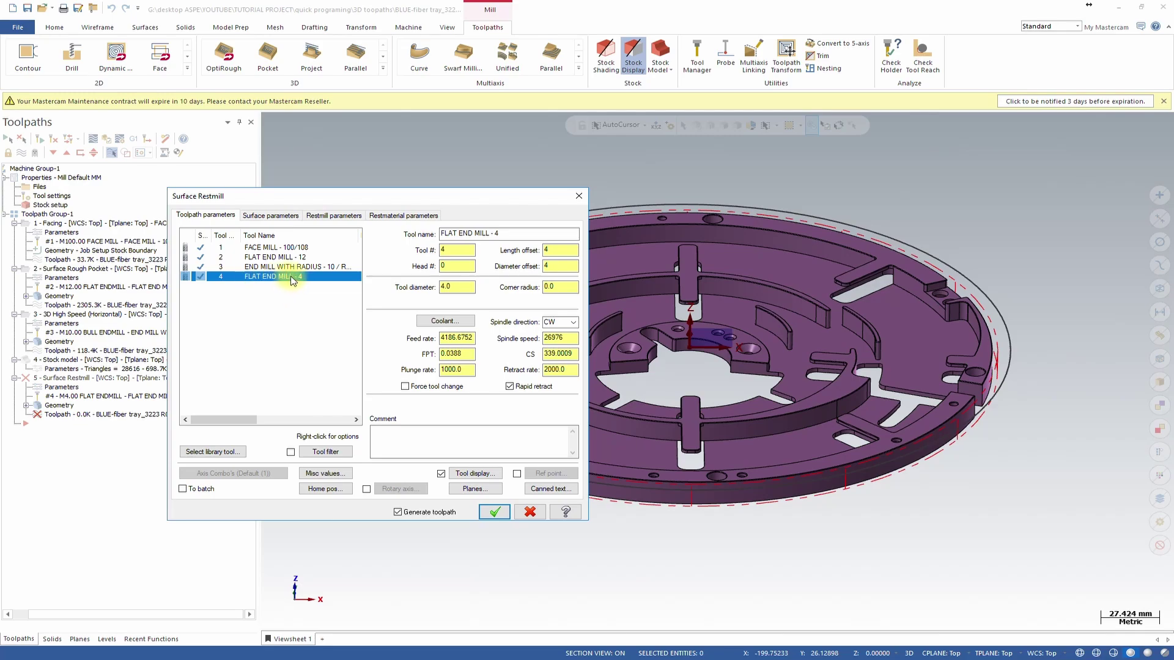
- Set the 4 mm flat end mill's feed rate to 1500 and spindle speed to 6500, with flood coolant on
{"action": "left_click", "coordinate": [474, 338]}
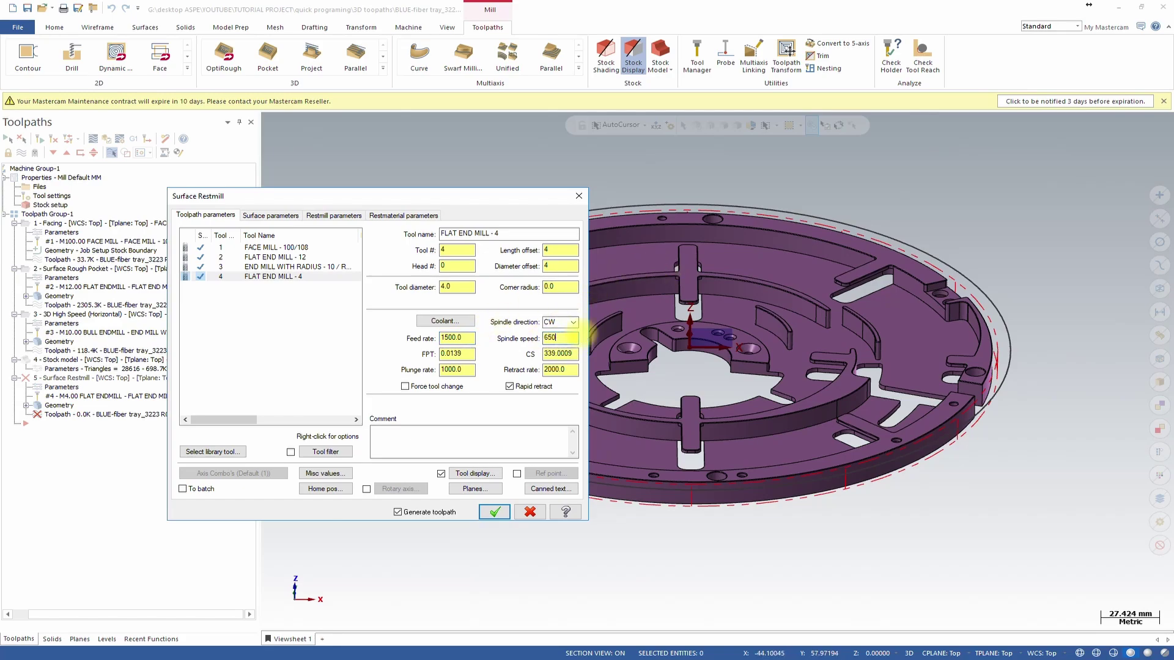
{"action": "left_click", "coordinate": [461, 323]}
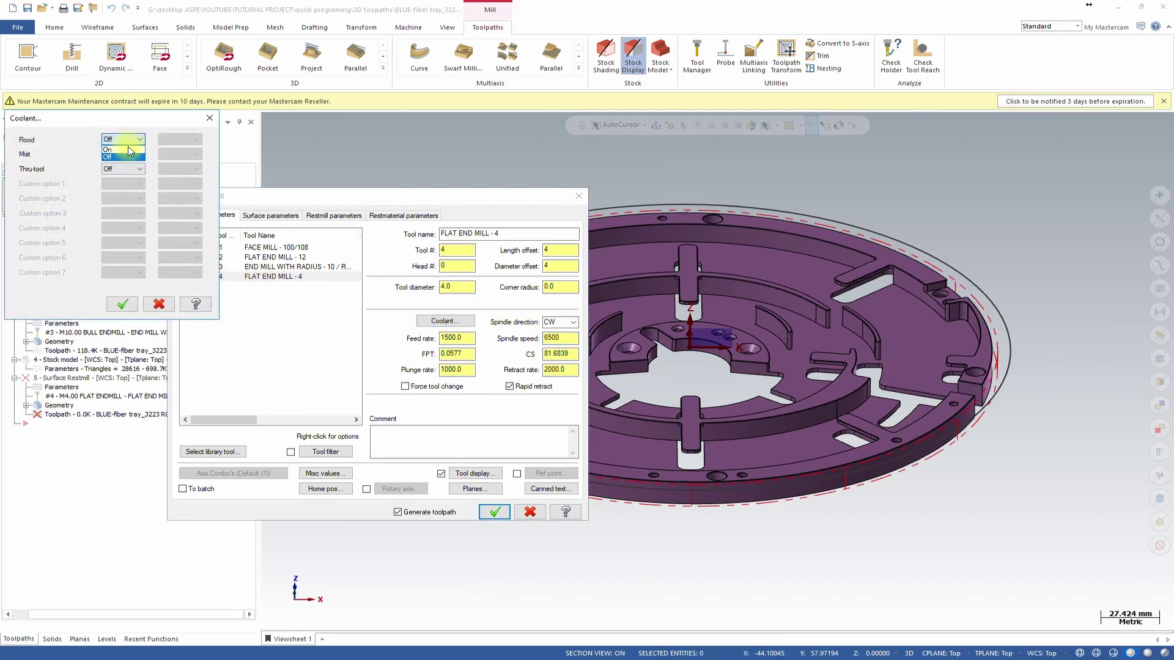
{"action": "left_click", "coordinate": [127, 149]}
{"action": "left_click", "coordinate": [122, 304]}
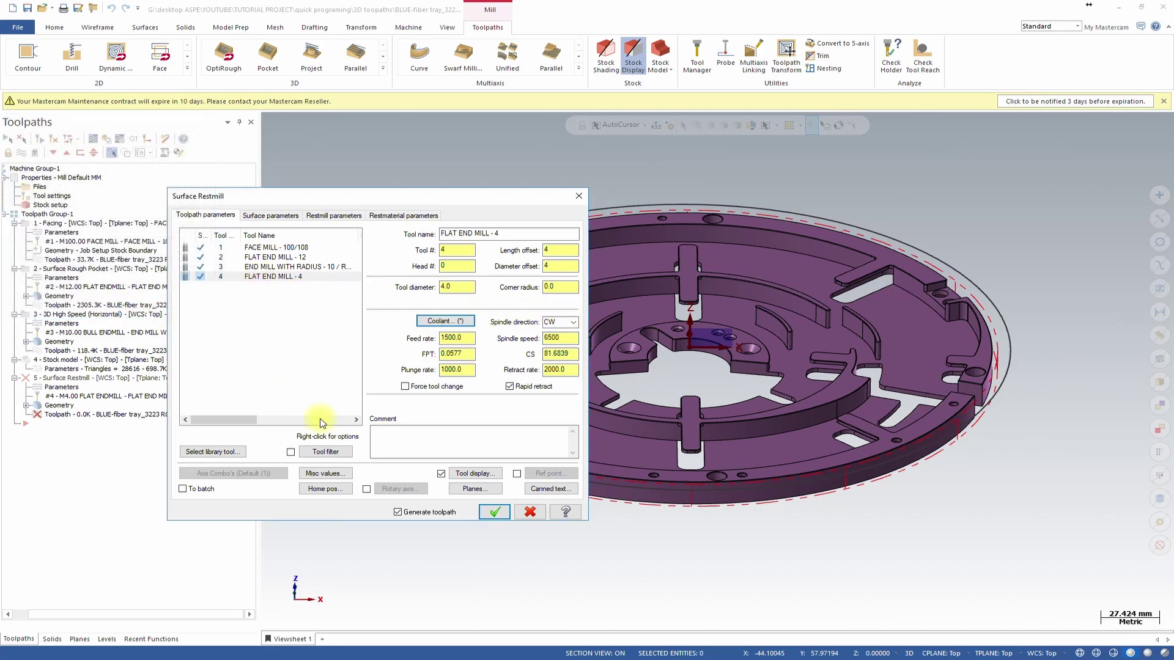
- Set an absolute clearance of 5, disable retract, leave 0.2 on check surfaces, and set inside tool containment with 4 as the additional offset value
{"action": "left_click", "coordinate": [291, 216]}
{"action": "left_click", "coordinate": [308, 236]}
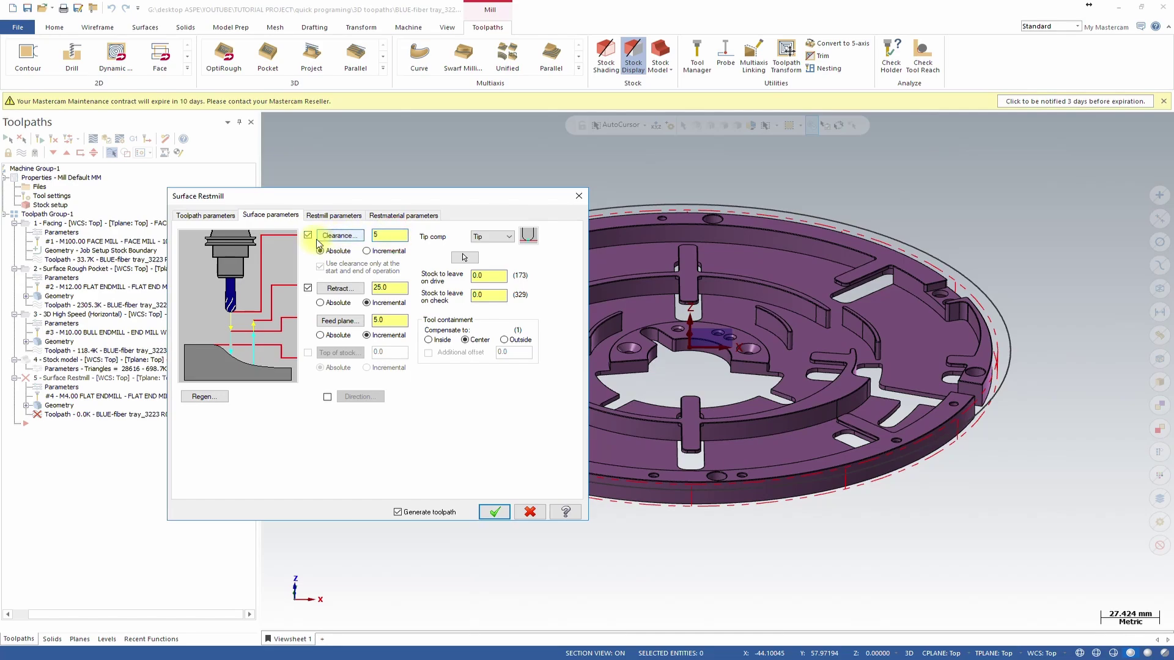
{"action": "left_click", "coordinate": [308, 287]}
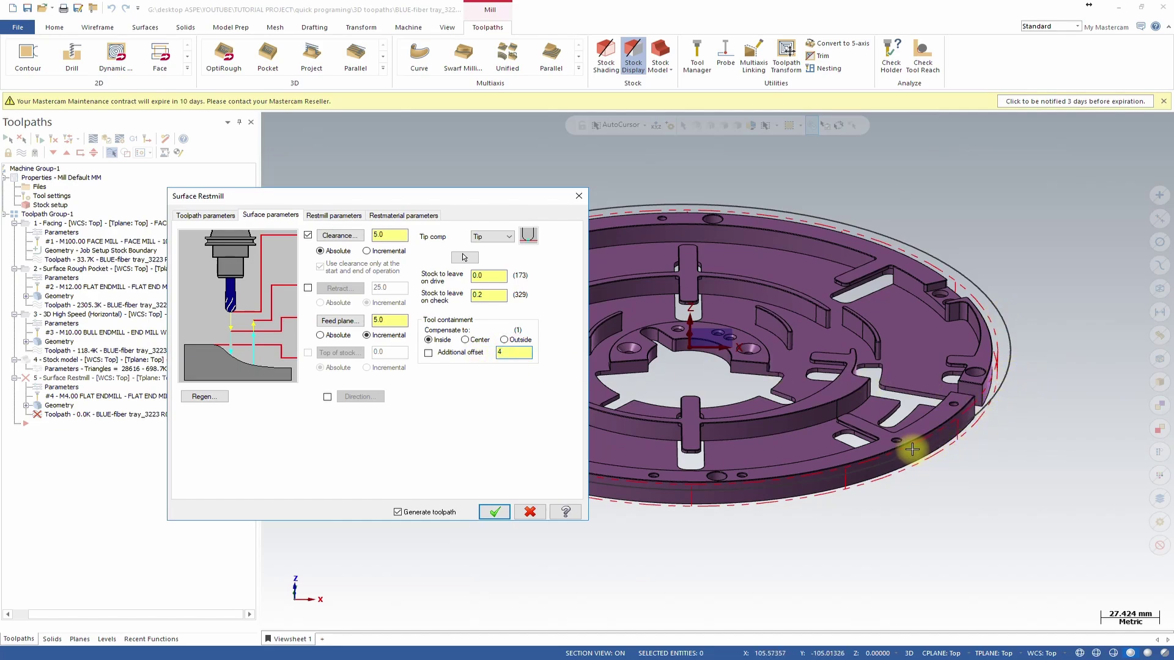
{"action": "left_click", "coordinate": [494, 512]}
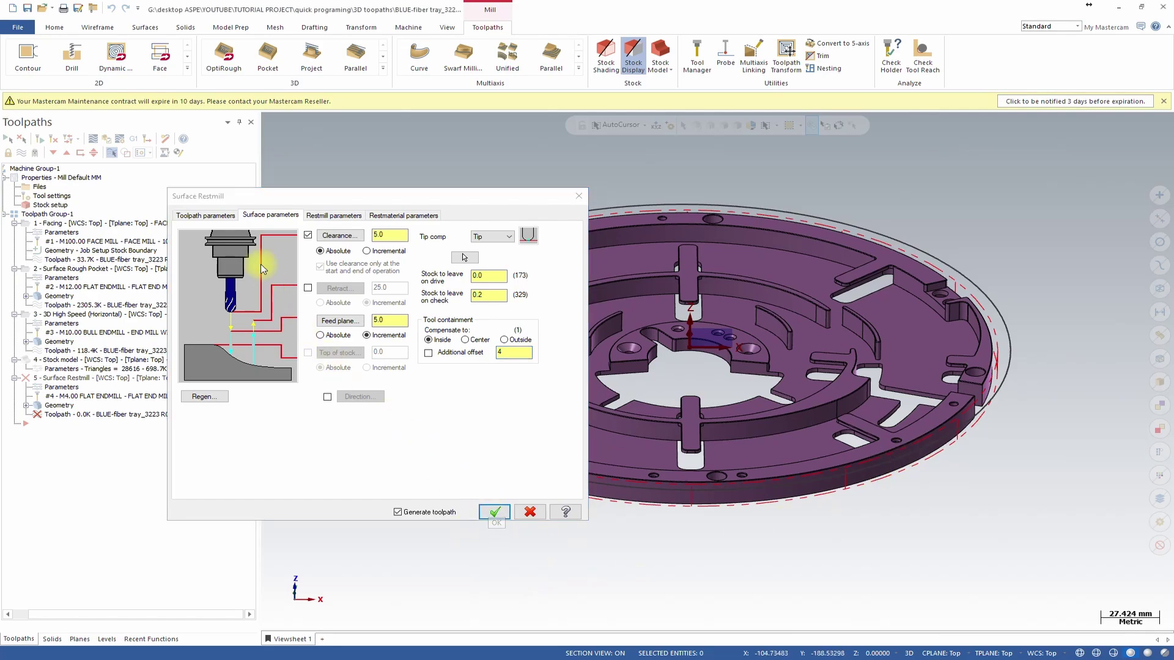
- Enable line/arc filtering in the restmill's total tolerance, distributing 15% to cut tolerance and 85% to line/arc tolerance
{"action": "left_click", "coordinate": [346, 218]}
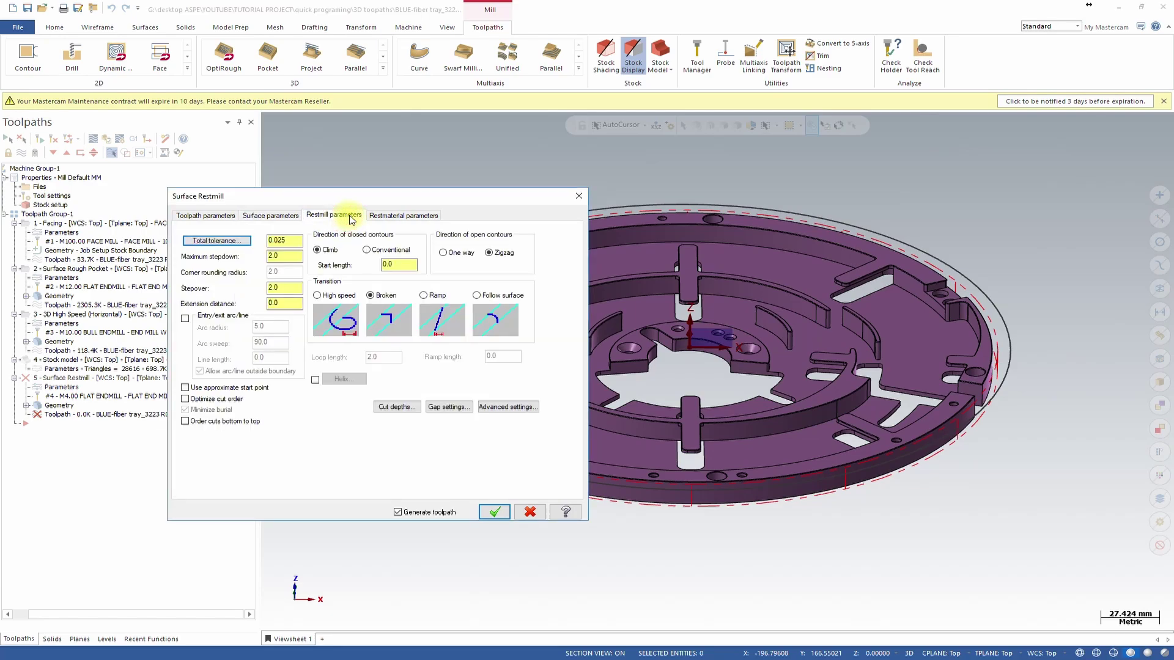
{"action": "left_click", "coordinate": [221, 241]}
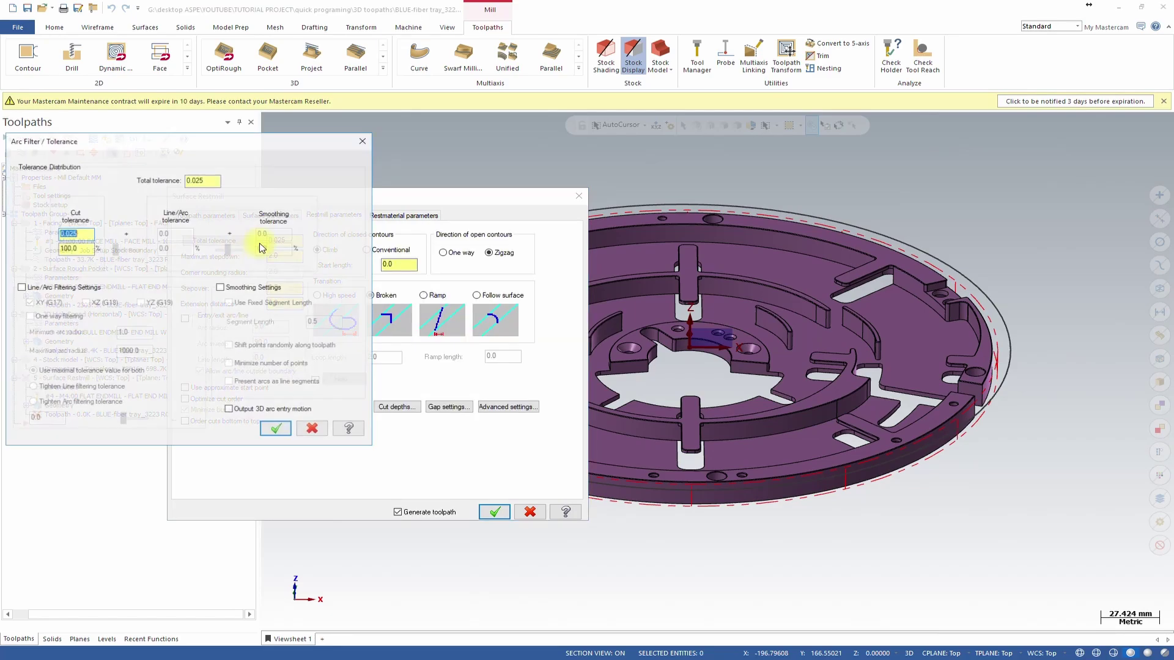
{"action": "left_click", "coordinate": [20, 290]}
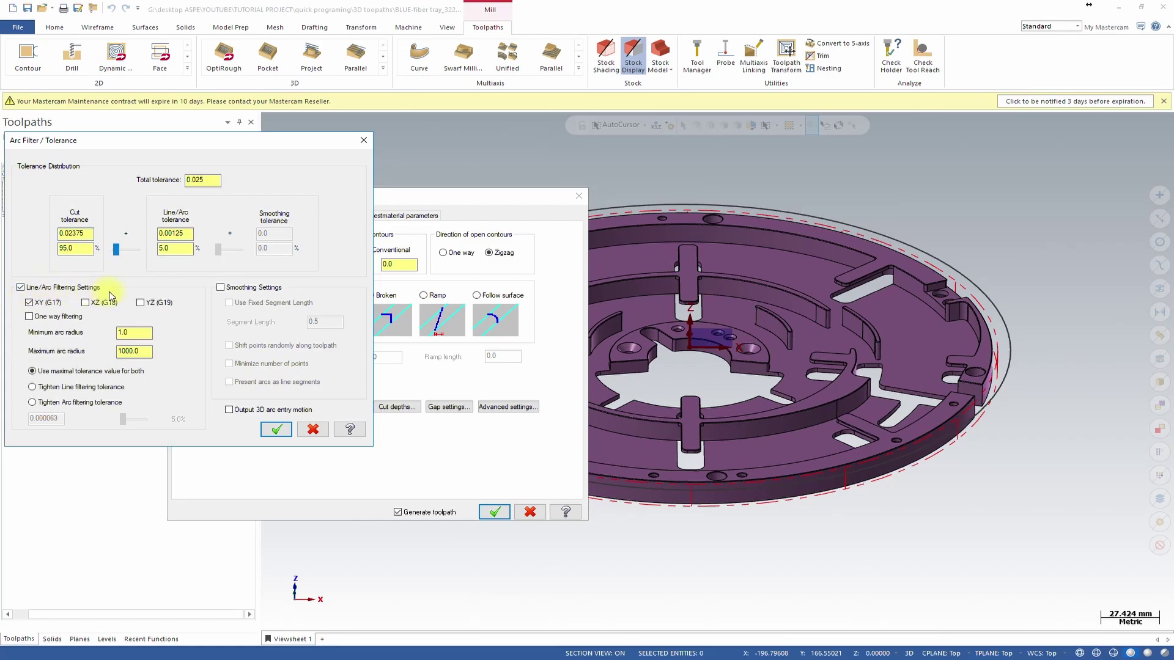
{"action": "left_click_drag", "start_coordinate": [134, 250], "coordinate": [135, 249]}
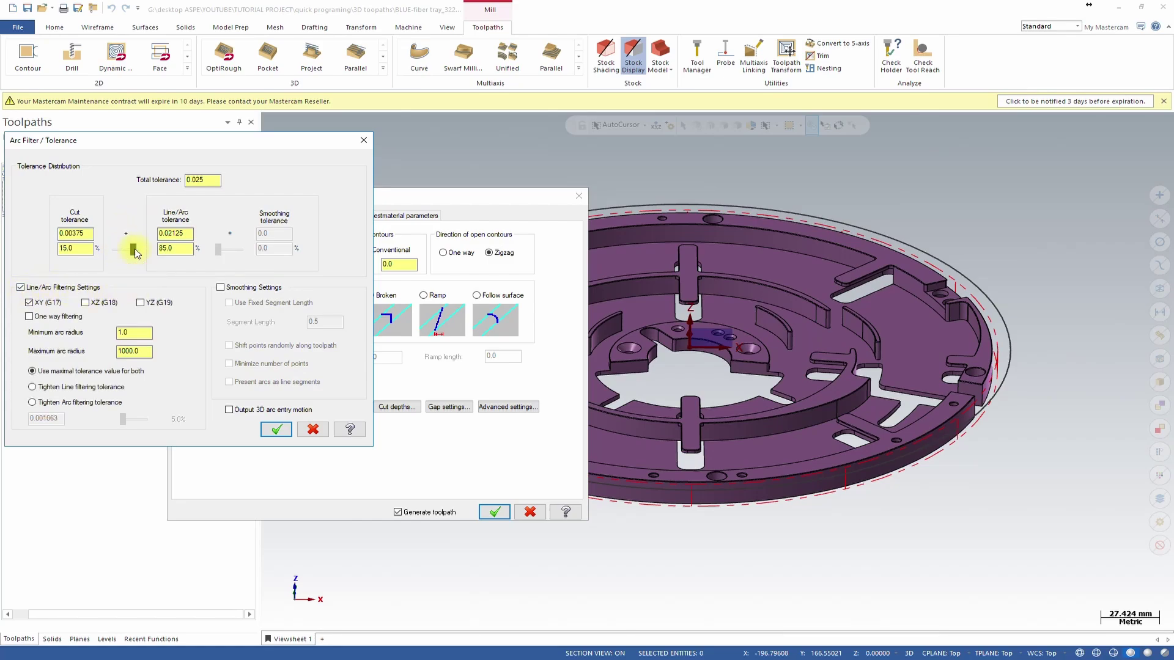
{"action": "left_click", "coordinate": [183, 249]}
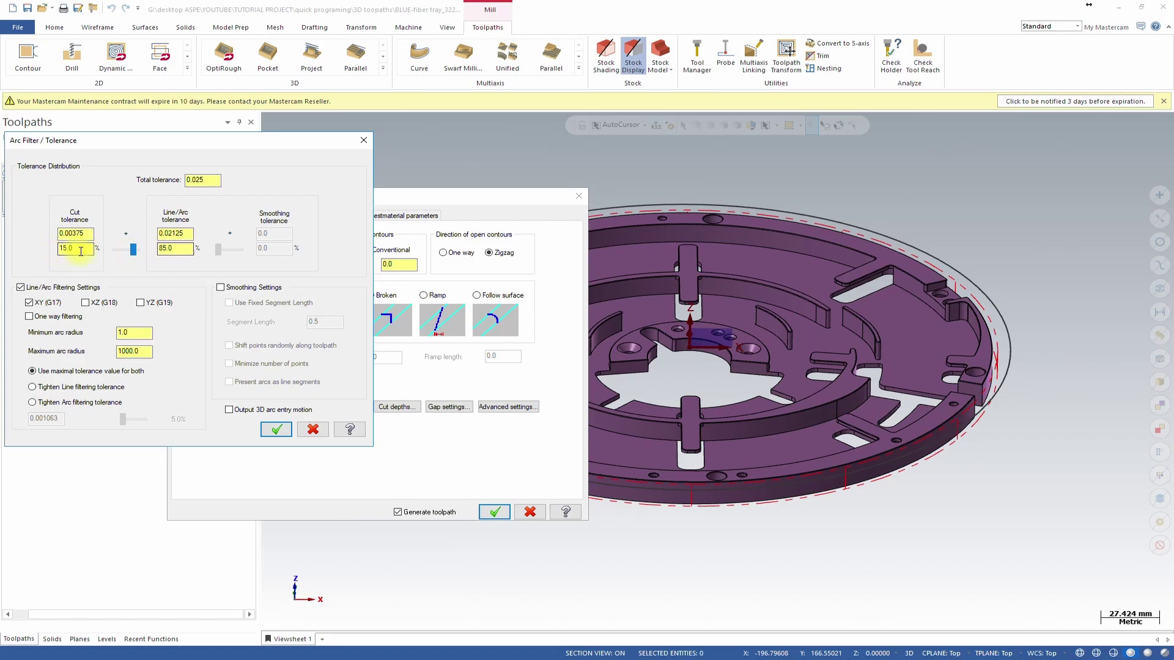
{"action": "left_click", "coordinate": [272, 431]}
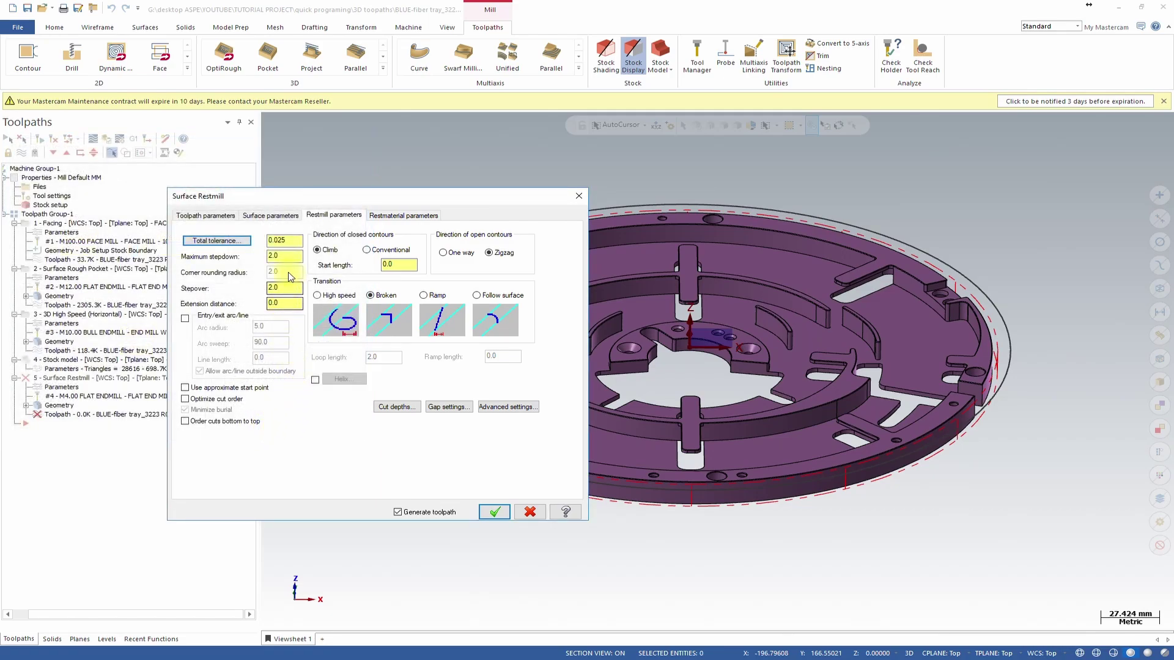
- Set the restmill's maximum stepdown to 4 and extension distance to 0.2, and enable the entry/exit arc/line
{"action": "double_click", "coordinate": [280, 257]}
{"action": "double_click", "coordinate": [298, 306]}
{"action": "left_click", "coordinate": [185, 318]}
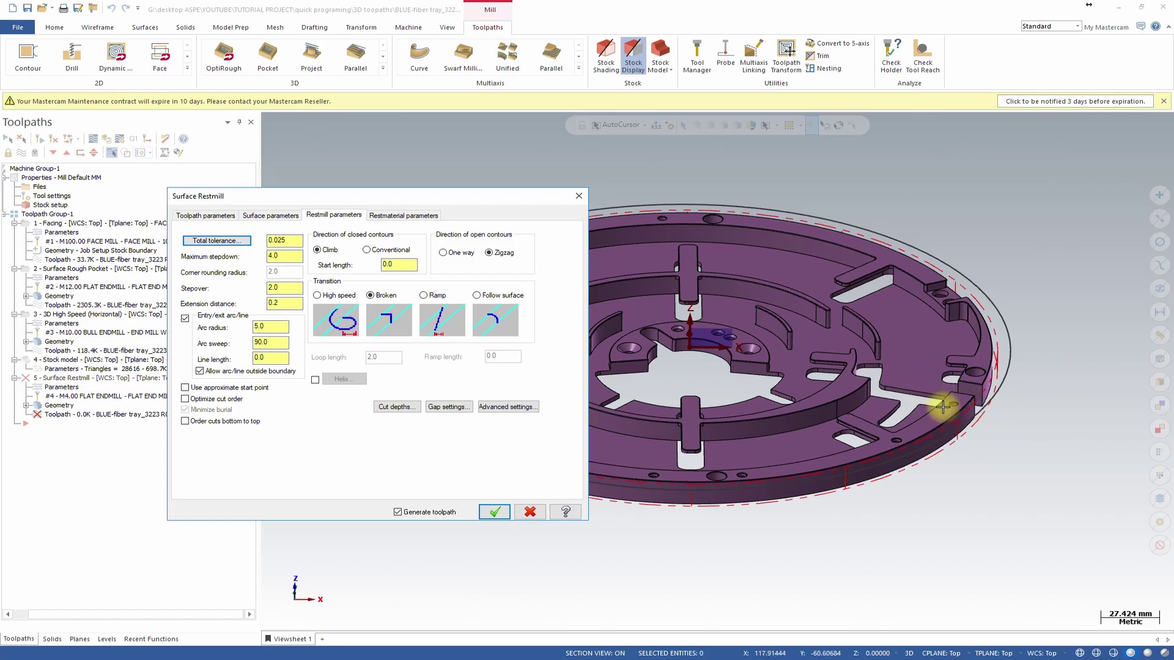
- Set the restmill's entry/exit arc radius to 2, with the arc/line allowed outside the boundary
{"action": "double_click", "coordinate": [270, 330]}
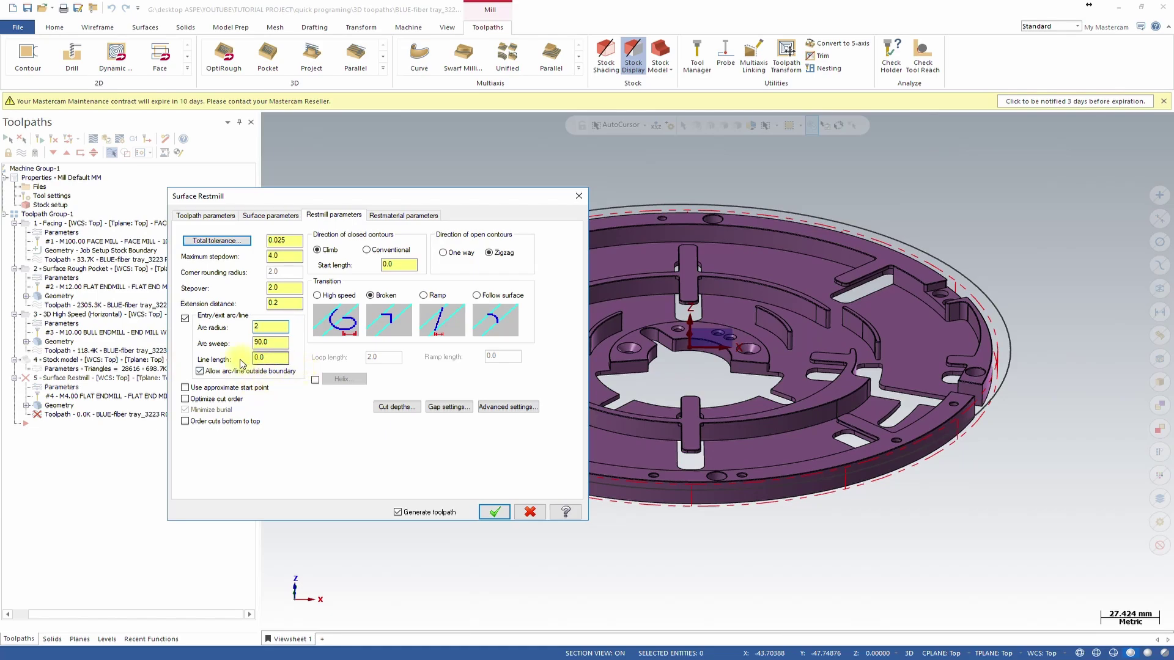
{"action": "left_click", "coordinate": [200, 371]}
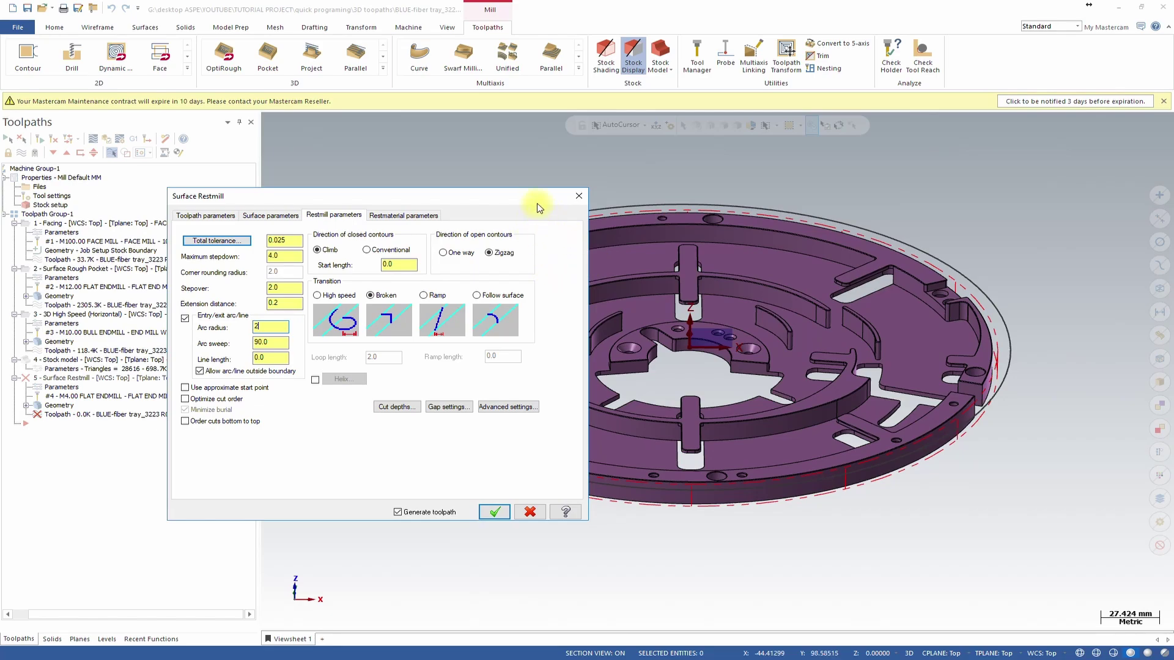
- Switch the restmill's cut depths to absolute and clear the stored depths
{"action": "left_click", "coordinate": [395, 407]}
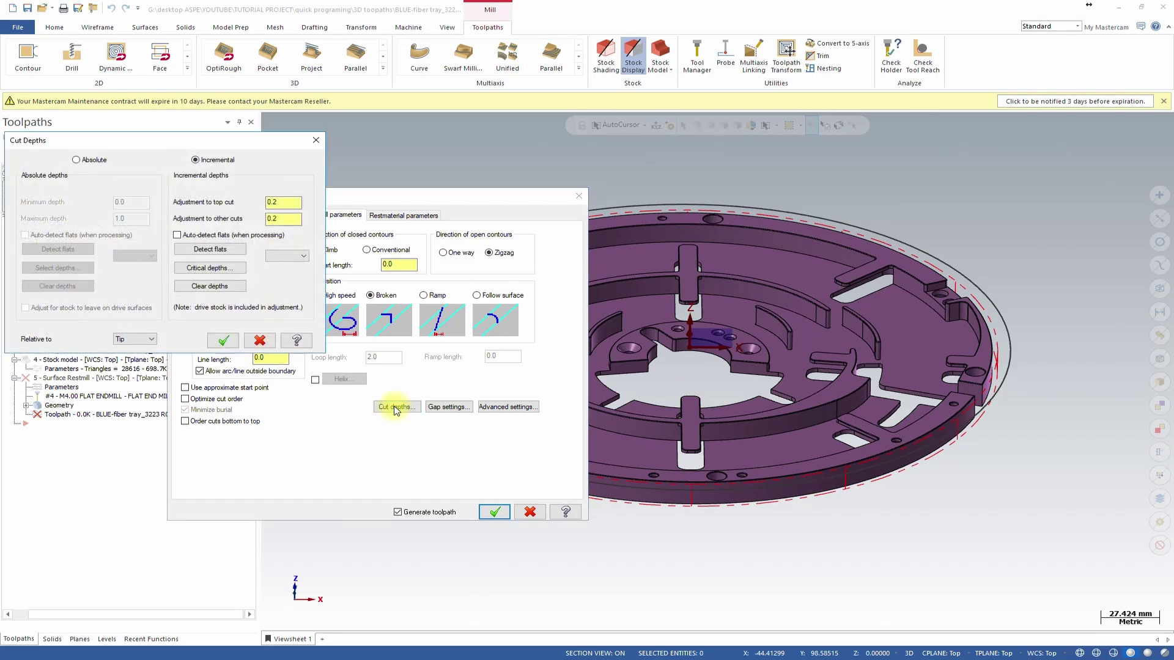
{"action": "left_click", "coordinate": [80, 162]}
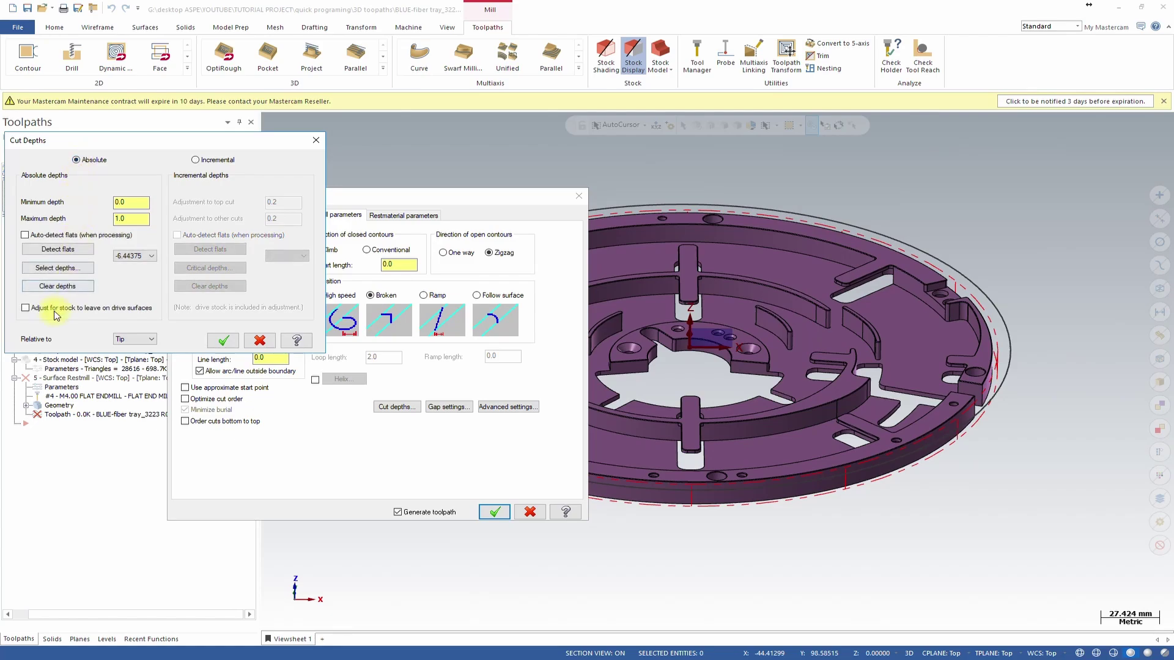
{"action": "left_click", "coordinate": [57, 288]}
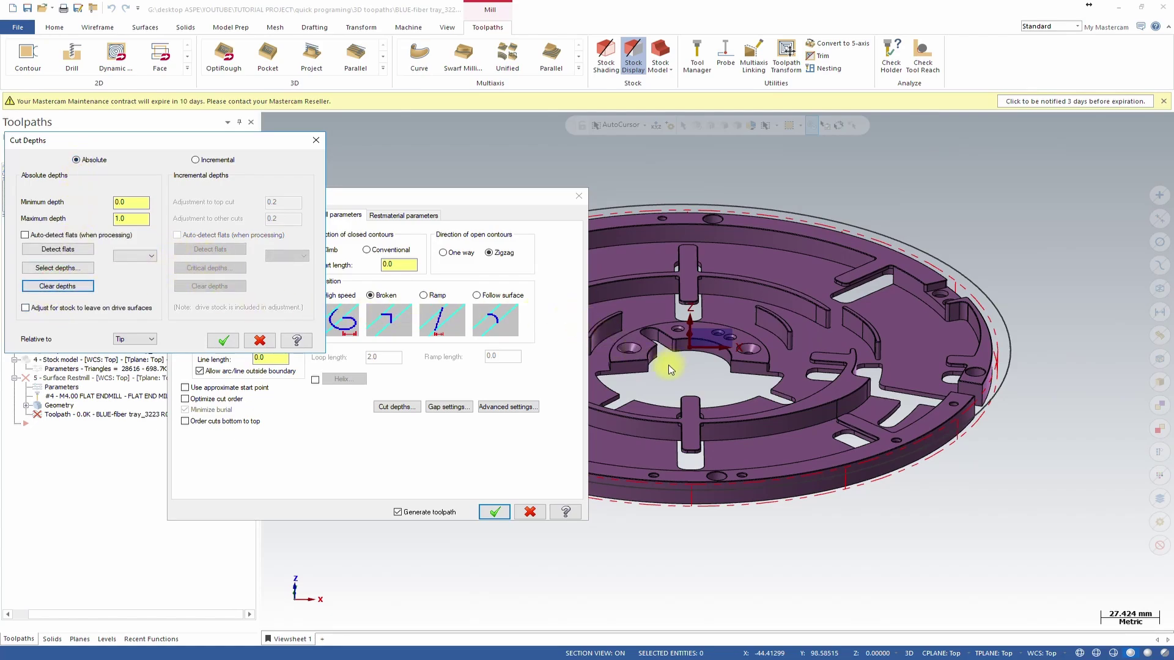
- Reset the minimum and maximum depths and pick the ledge edge beside the two rim holes as minimum depth, -4.1875
{"action": "left_click", "coordinate": [77, 271]}
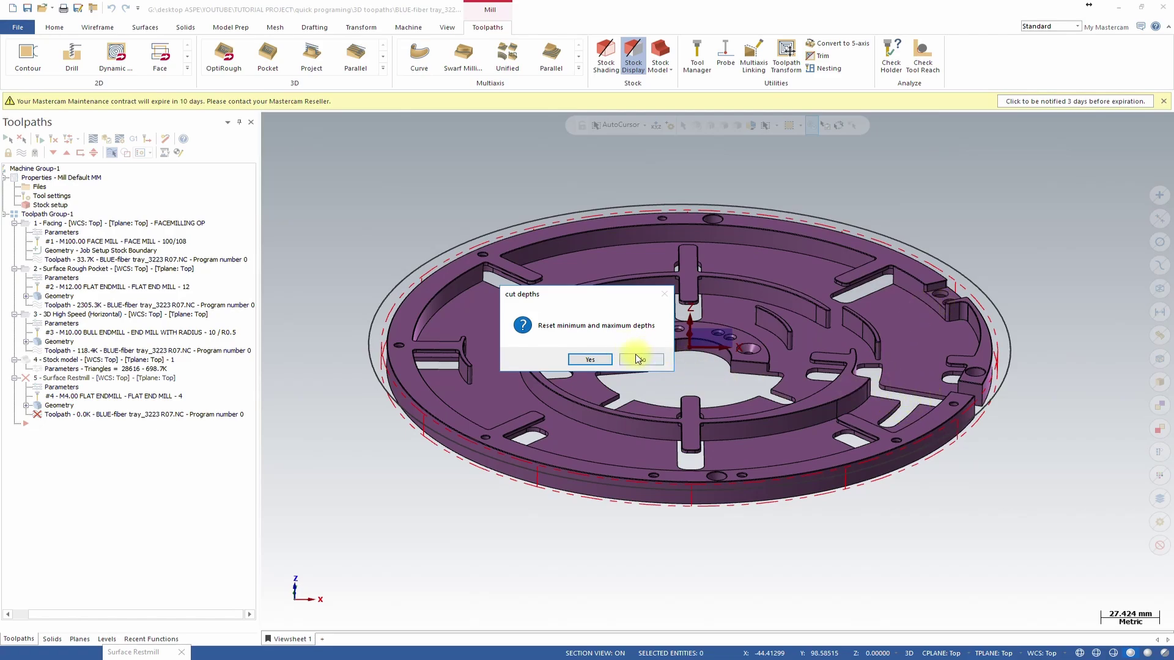
{"action": "left_click", "coordinate": [589, 360]}
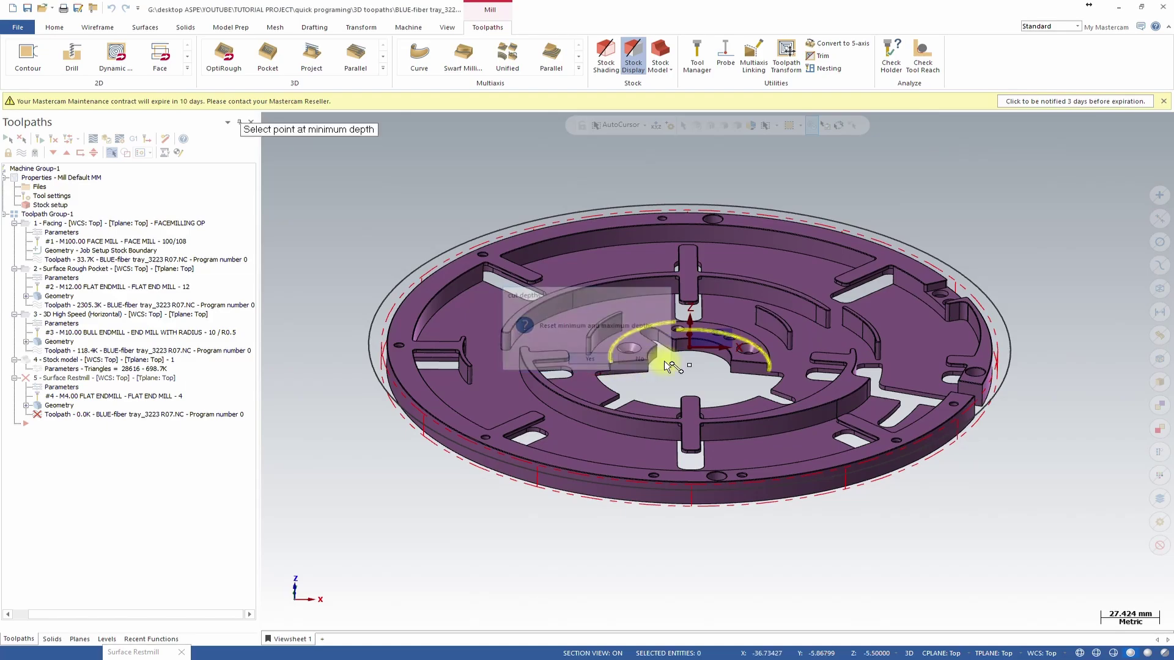
{"action": "middle_click_drag", "start_coordinate": [936, 332], "coordinate": [963, 296]}
{"action": "scroll", "coordinate": [963, 296], "scroll_direction": "up", "scroll_amount": 10}
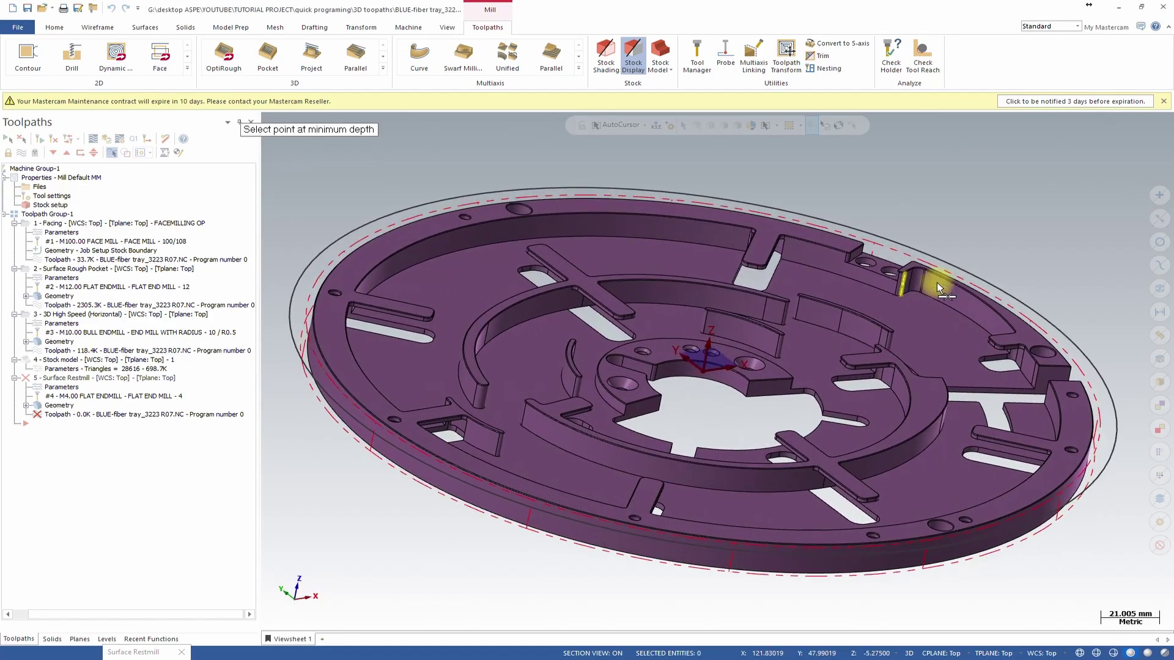
{"action": "scroll", "coordinate": [884, 298], "scroll_direction": "up", "scroll_amount": 1}
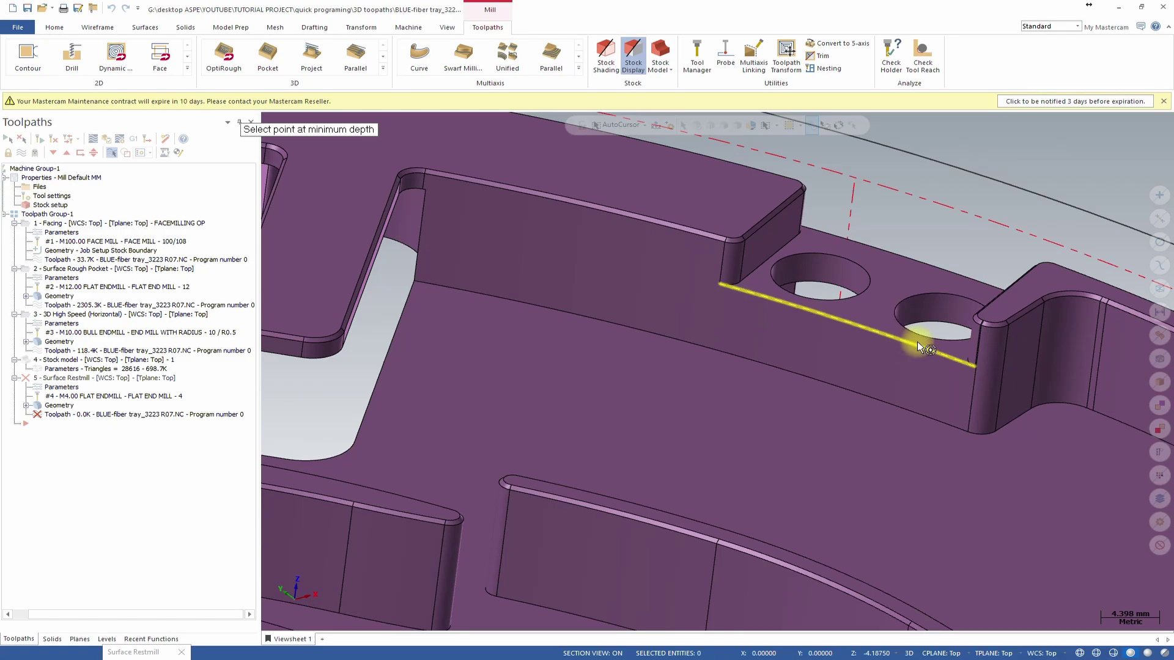
{"action": "left_click", "coordinate": [968, 363]}
- Pick depth points at the midpoint and bottom of the vertical edge below that ledge, at -7.21875 and -10.25
{"action": "middle_click_drag", "start_coordinate": [1033, 426], "coordinate": [1023, 396]}
{"action": "scroll", "coordinate": [1021, 393], "scroll_direction": "up", "scroll_amount": 5}
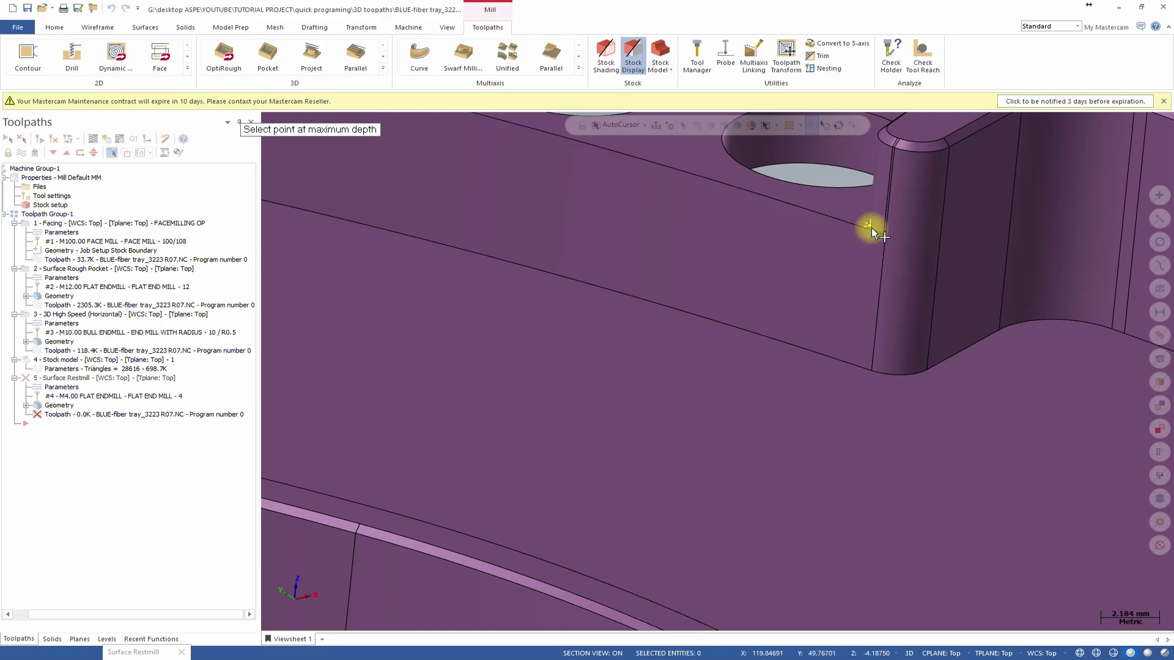
{"action": "left_click", "coordinate": [872, 371]}
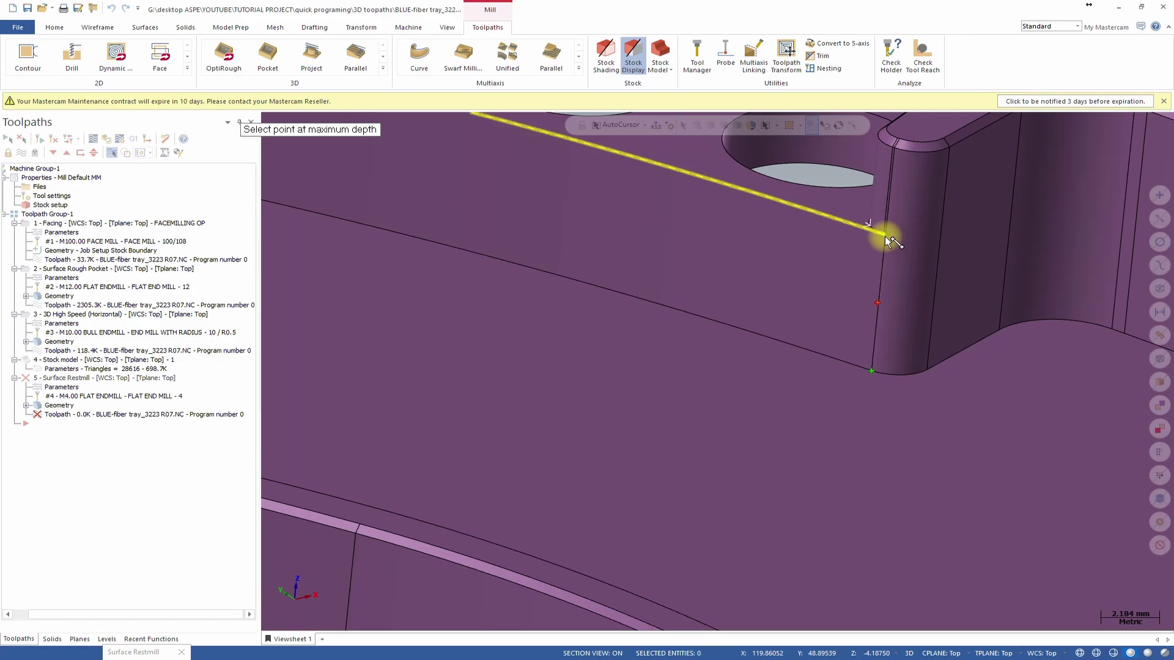
{"action": "left_click", "coordinate": [884, 235]}
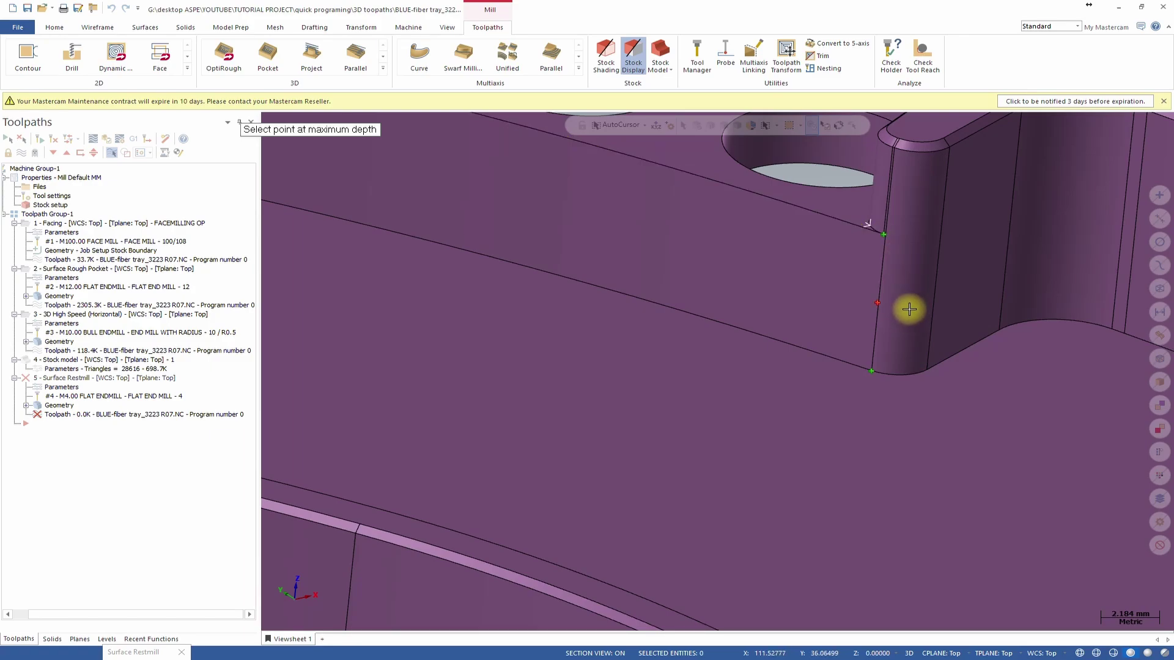
{"action": "left_click", "coordinate": [871, 372]}
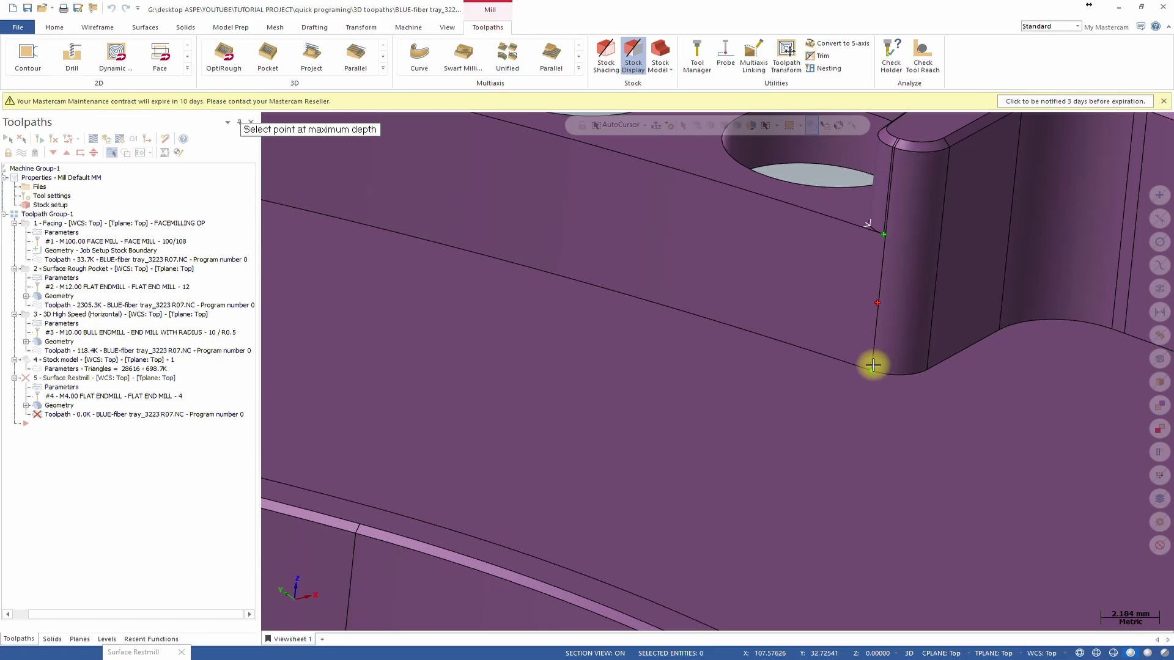
{"action": "left_click", "coordinate": [878, 302]}
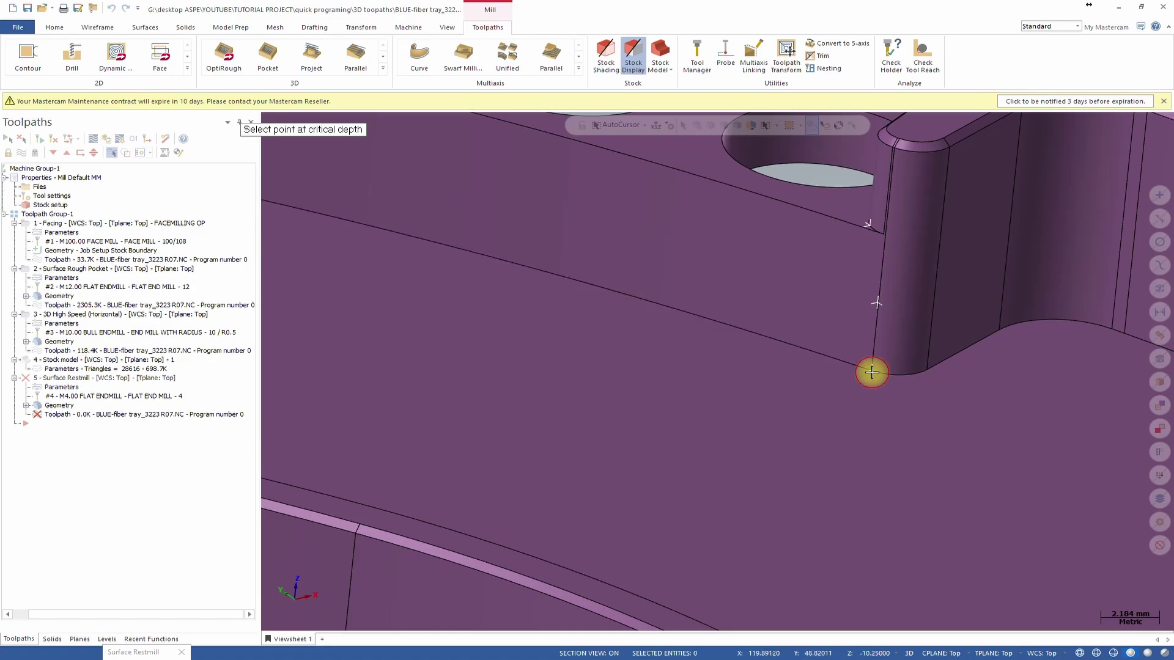
- Pick the bottom corner of the outer rim at the slot opening as the -12.5 depth point
{"action": "middle_click_drag", "start_coordinate": [868, 371], "coordinate": [866, 486]}
{"action": "scroll", "coordinate": [866, 486], "scroll_direction": "down", "scroll_amount": 2}
{"action": "scroll", "coordinate": [866, 486], "scroll_direction": "down", "scroll_amount": 4}
{"action": "middle_click_drag", "start_coordinate": [967, 445], "coordinate": [605, 370]}
{"action": "scroll", "coordinate": [893, 487], "scroll_direction": "down", "scroll_amount": 3}
{"action": "scroll", "coordinate": [605, 370], "scroll_direction": "up", "scroll_amount": 1}
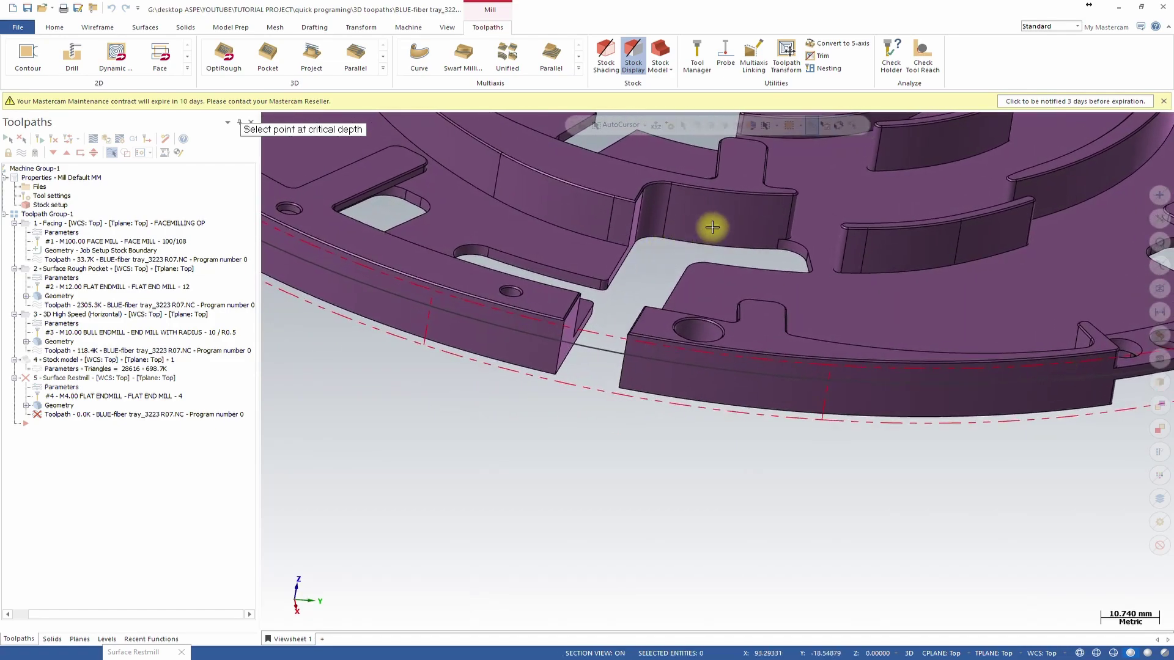
{"action": "scroll", "coordinate": [524, 348], "scroll_direction": "up", "scroll_amount": 5}
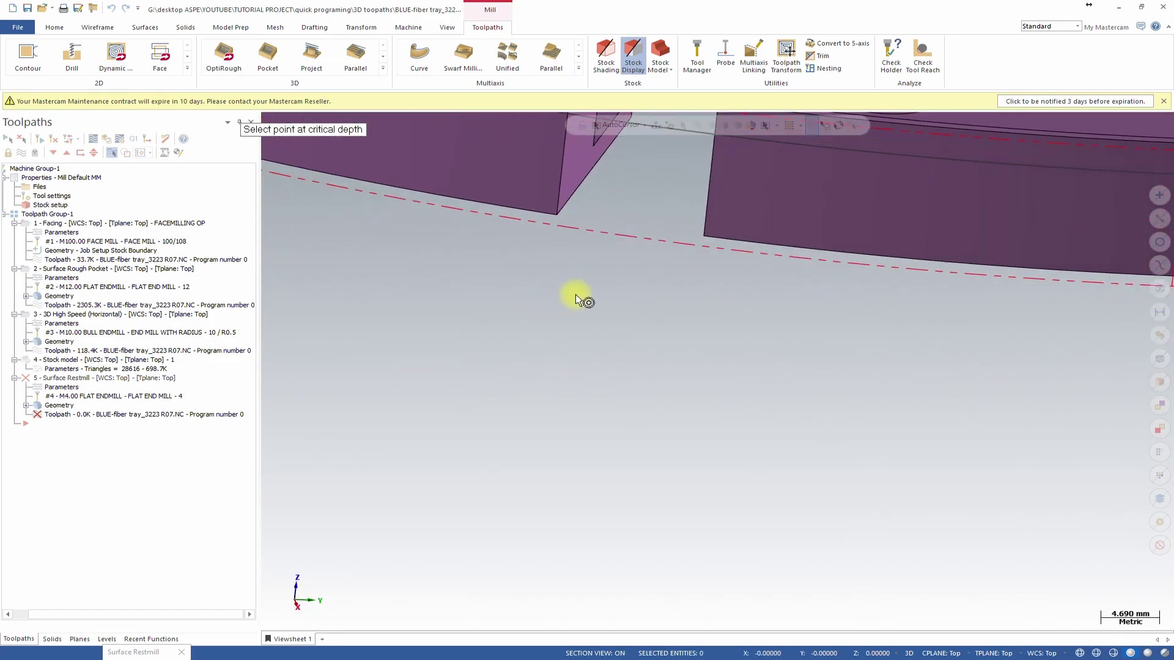
{"action": "middle_click_drag", "start_coordinate": [599, 273], "coordinate": [602, 283]}
{"action": "left_click", "coordinate": [611, 319]}
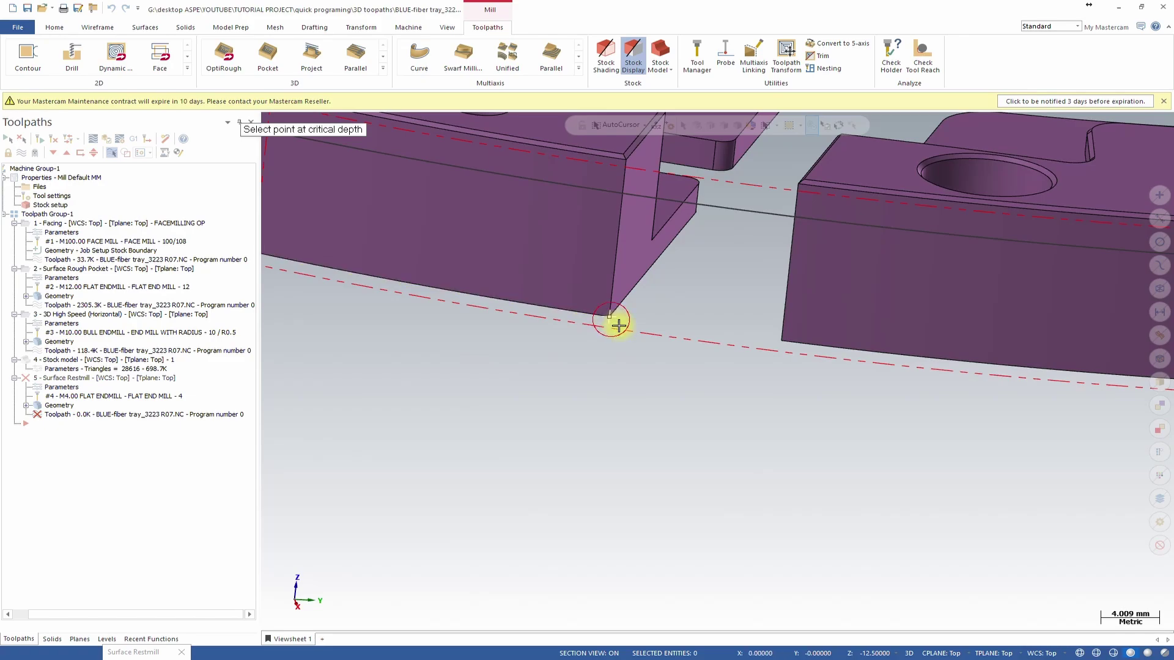
{"action": "scroll", "coordinate": [612, 459], "scroll_direction": "down", "scroll_amount": 5}
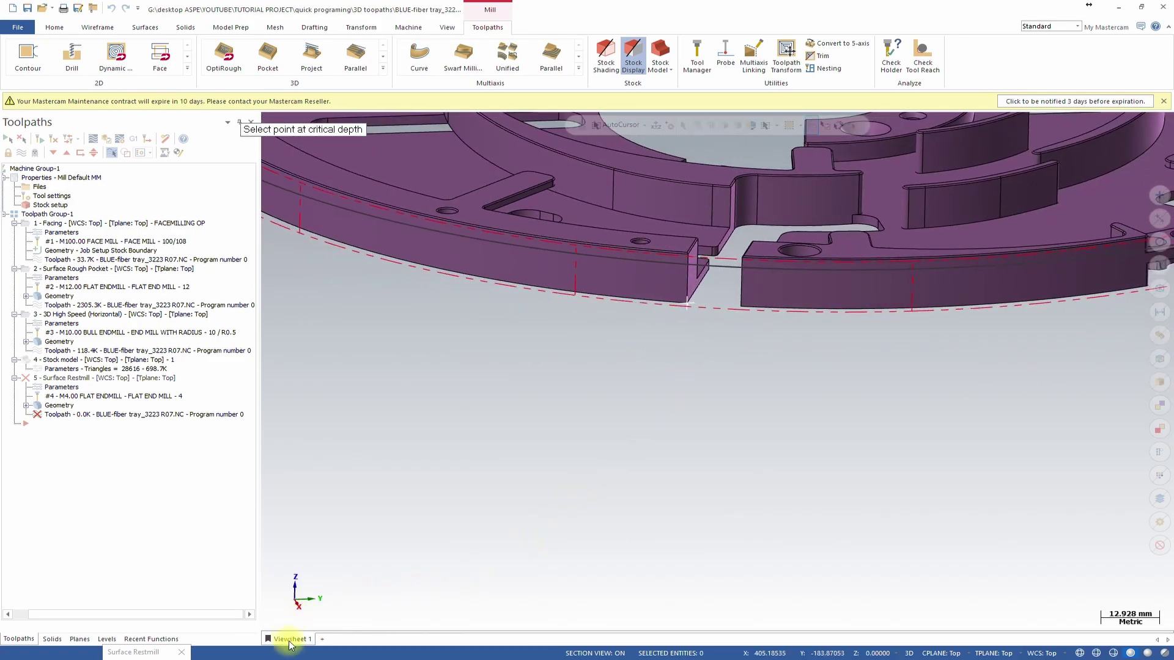
- Finish the depth selection, accept the absolute cut depths, and enable Optimize cut order
{"action": "left_click", "coordinate": [293, 639]}
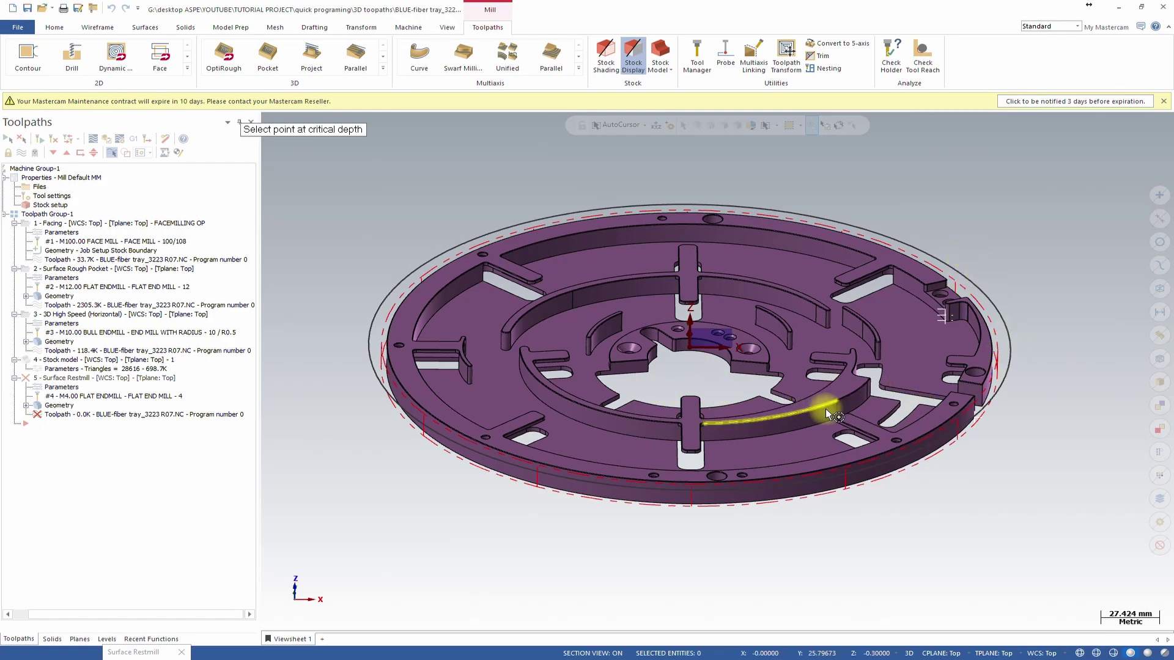
{"action": "left_click", "coordinate": [665, 347]}
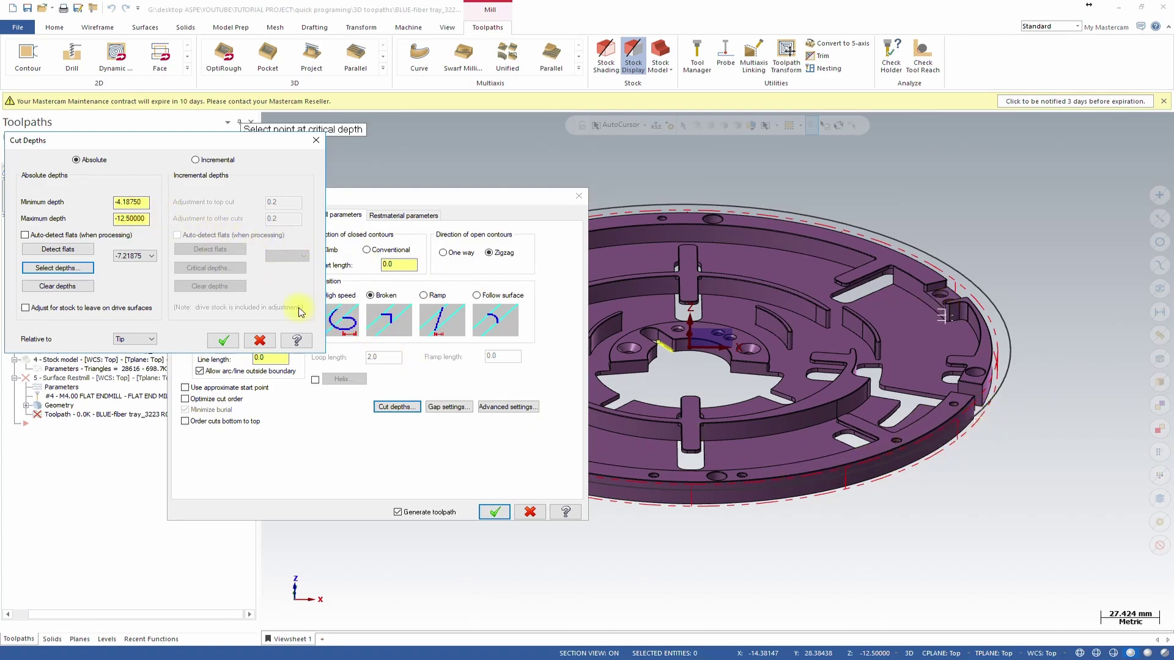
{"action": "left_click", "coordinate": [154, 260]}
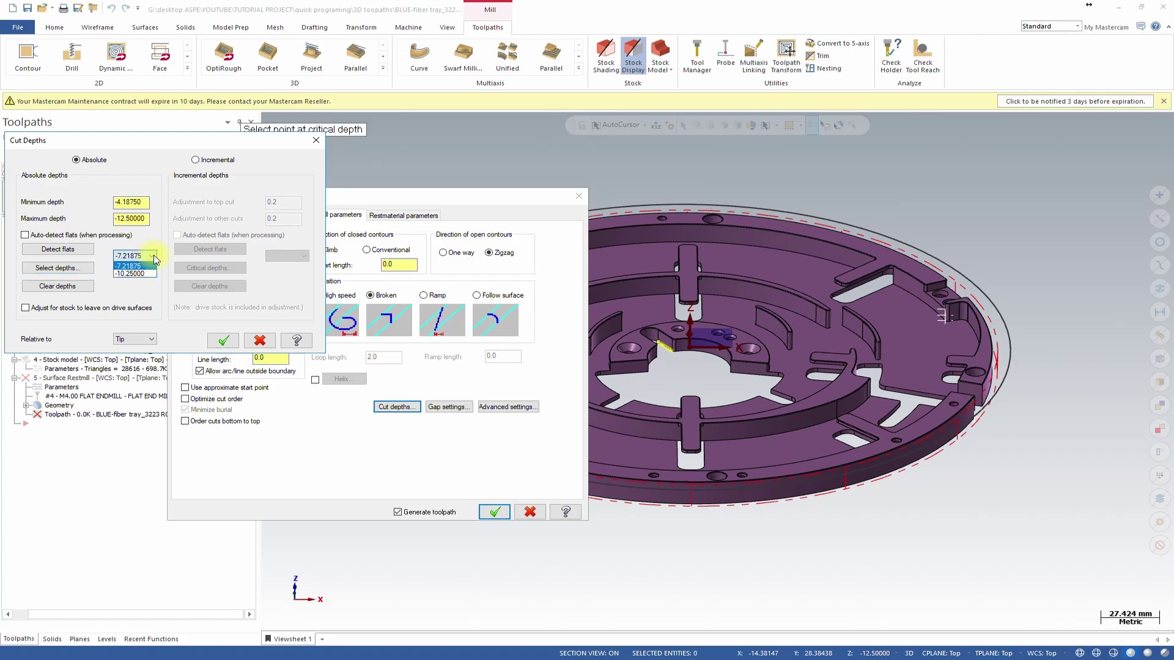
{"action": "left_click", "coordinate": [155, 259]}
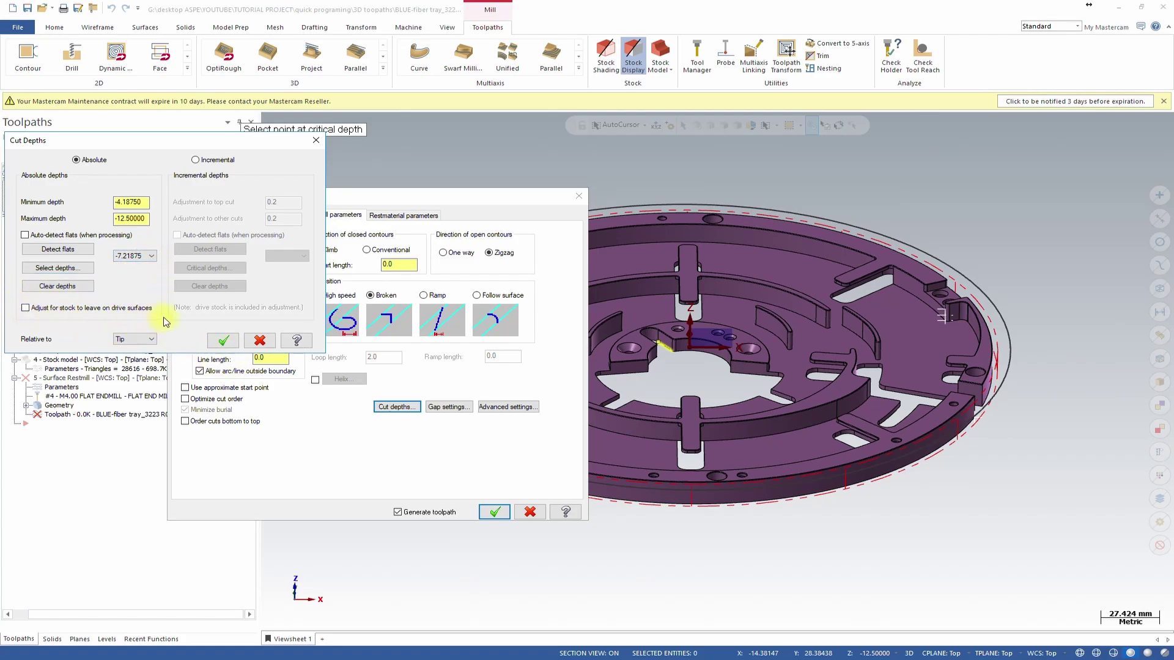
{"action": "left_click", "coordinate": [220, 341]}
{"action": "left_click", "coordinate": [220, 342]}
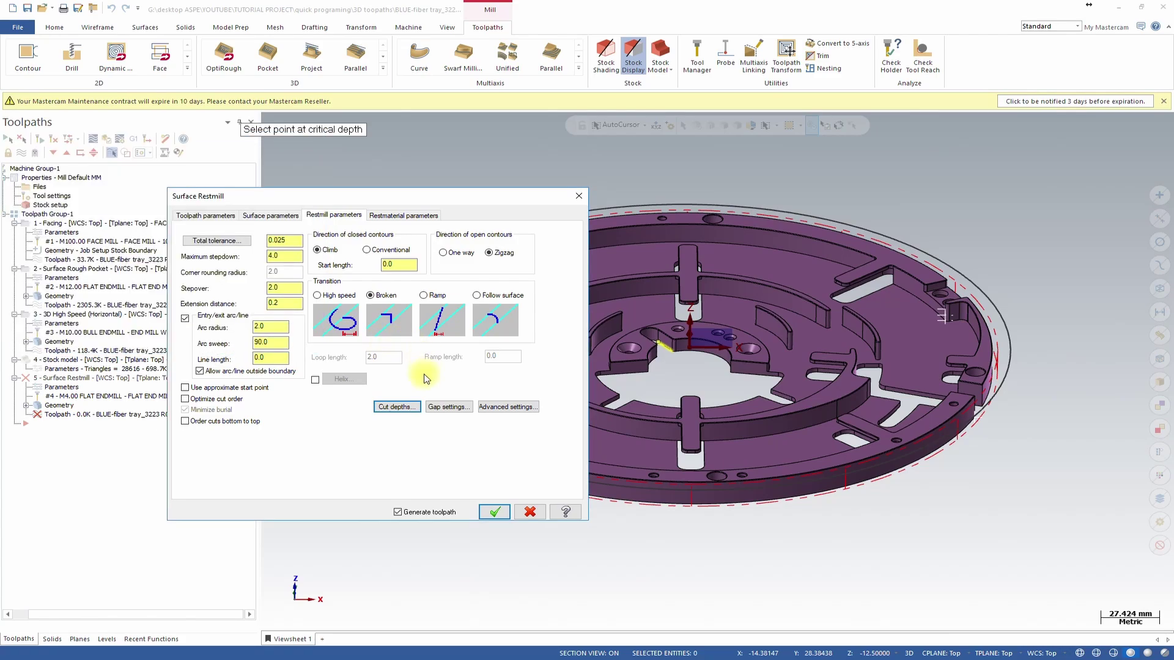
{"action": "left_click", "coordinate": [187, 399]}
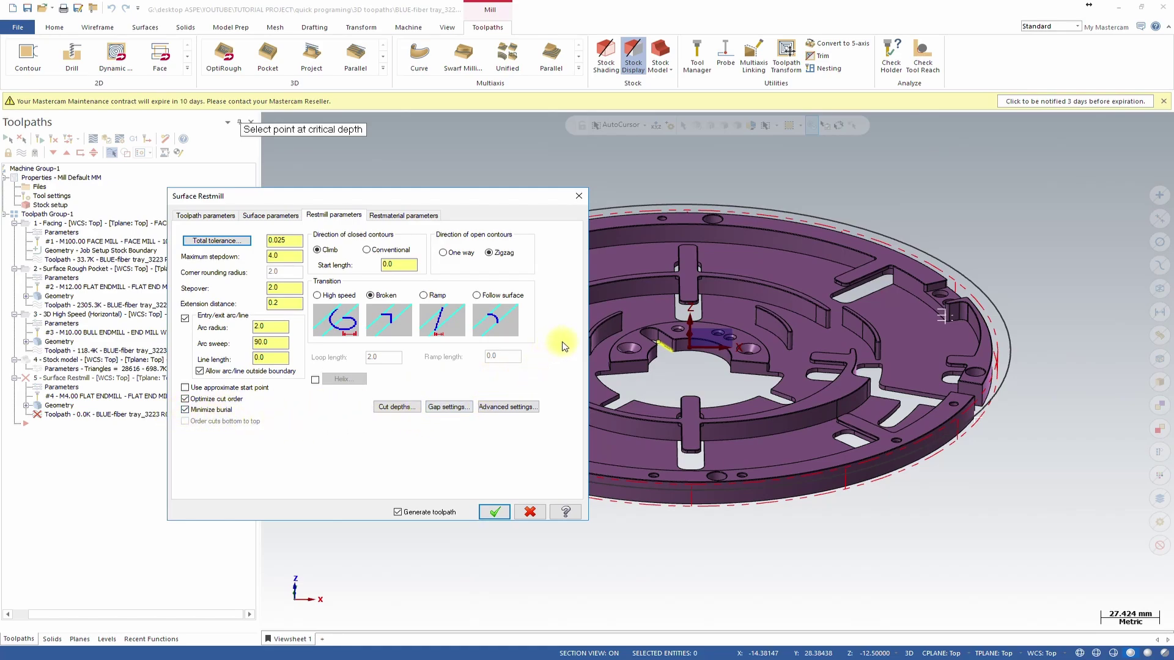
- Compute the restmill's remaining stock from one other operation, using the stock model operation as the source
{"action": "left_click", "coordinate": [422, 216]}
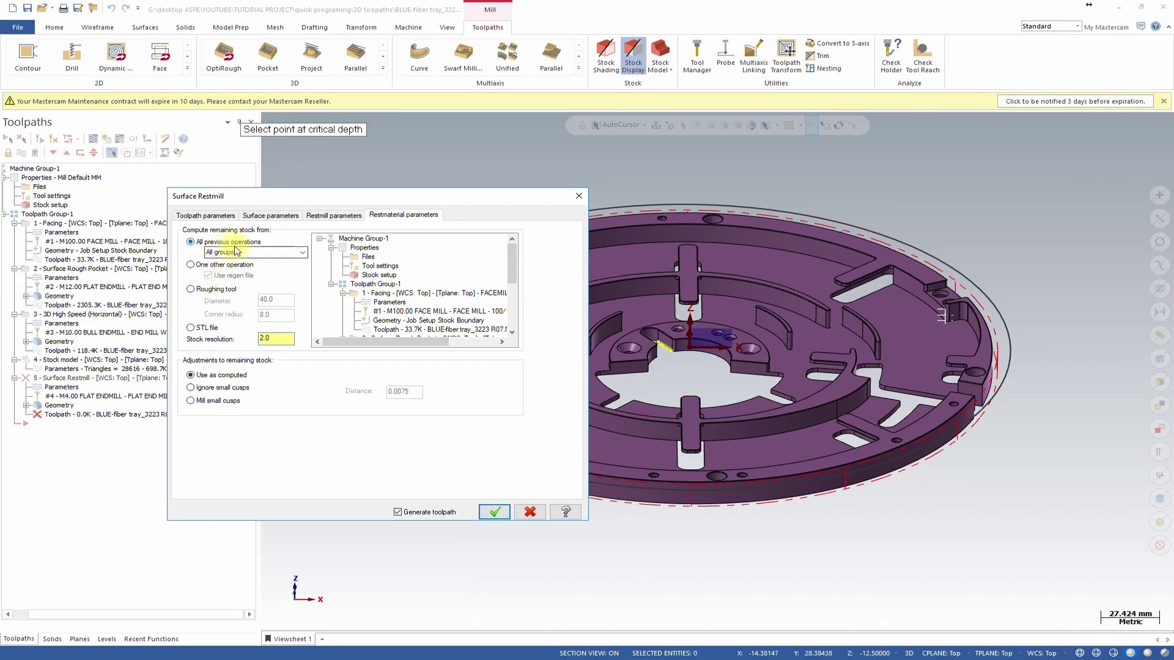
{"action": "left_click", "coordinate": [191, 265]}
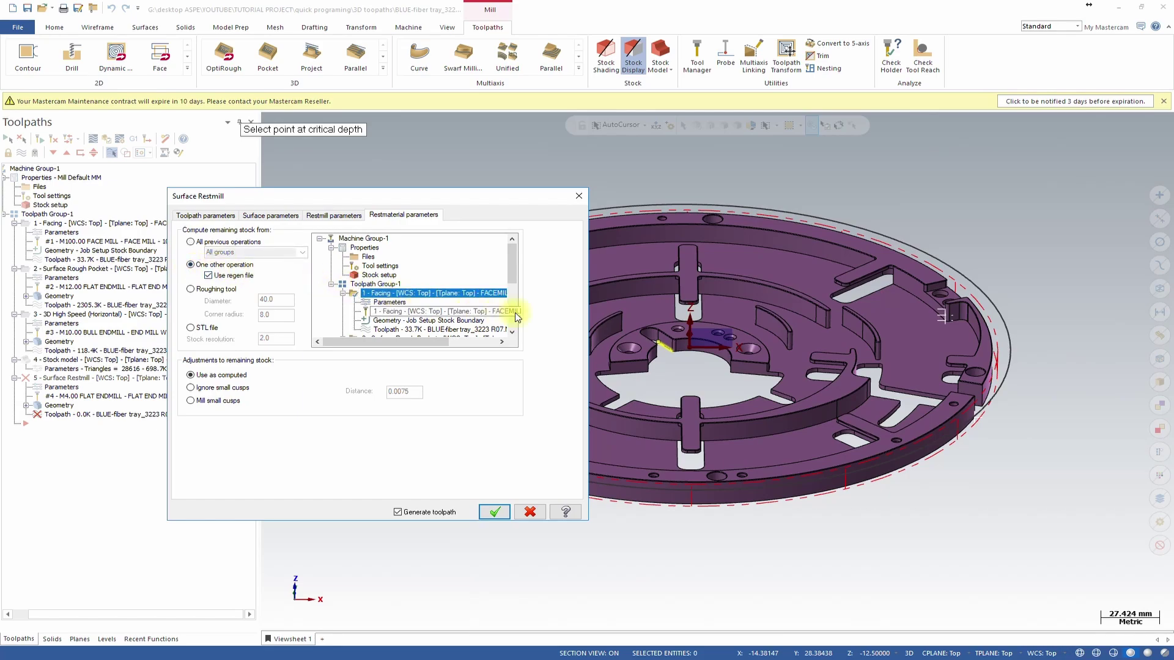
{"action": "left_click_drag", "start_coordinate": [514, 277], "coordinate": [511, 332]}
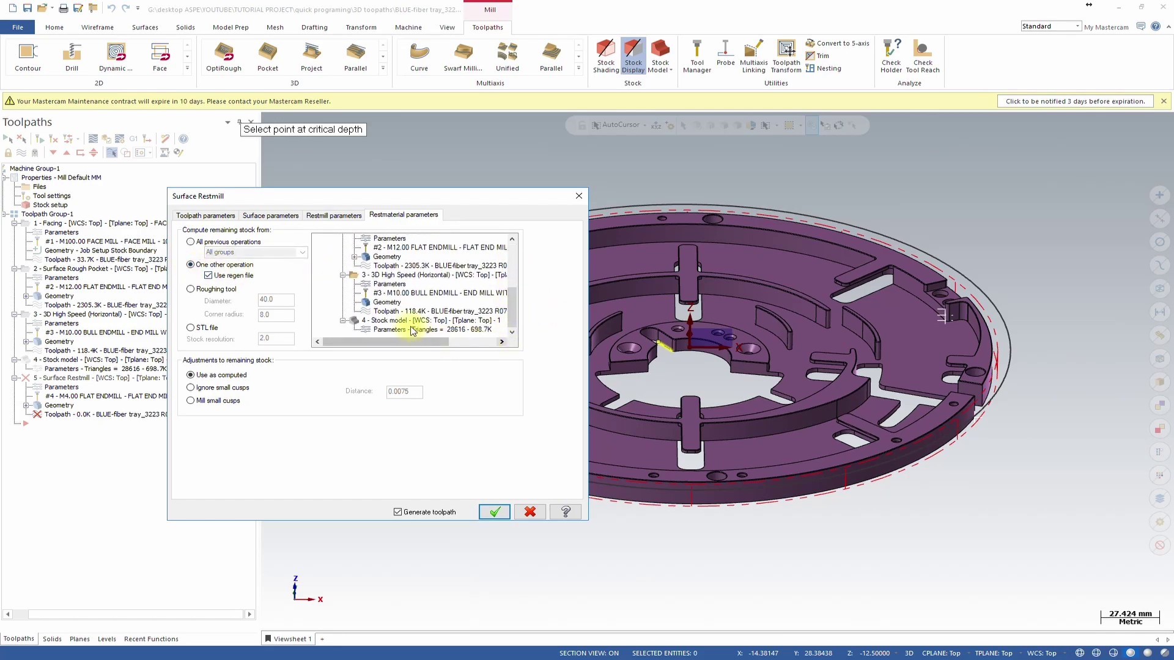
{"action": "left_click", "coordinate": [391, 321]}
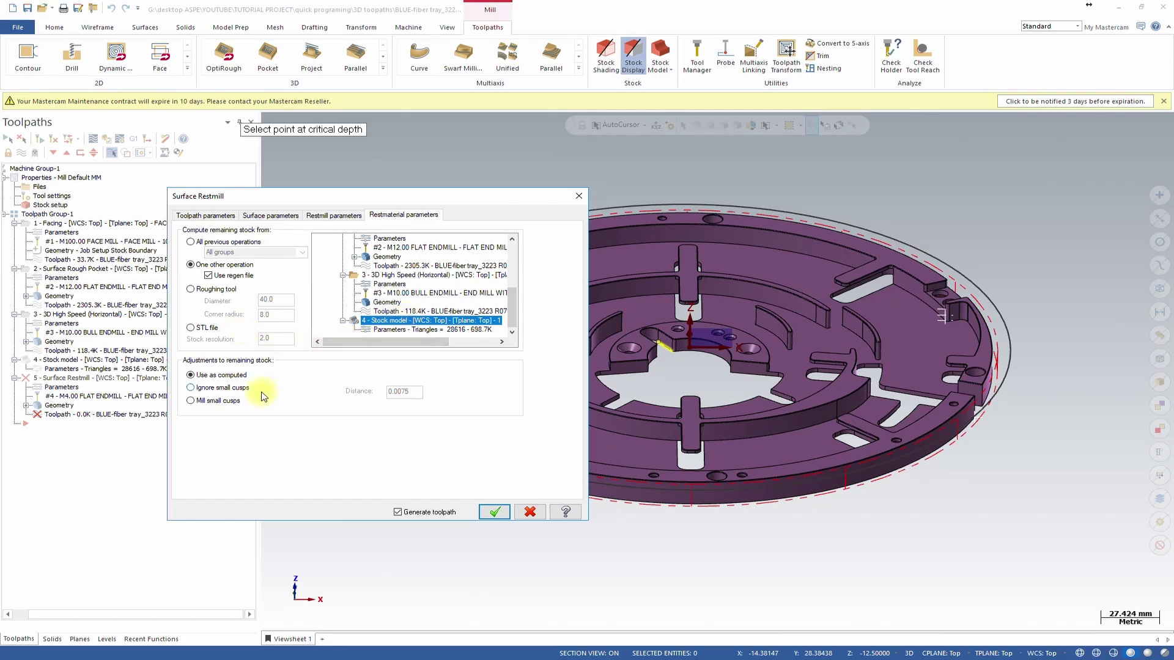
- Ignore small cusps with a distance of 0.1, generate the Surface Restmill toolpath, and keep the operation
{"action": "left_click", "coordinate": [191, 388]}
{"action": "left_click", "coordinate": [402, 393]}
{"action": "left_click_drag", "start_coordinate": [411, 392], "coordinate": [391, 392]}
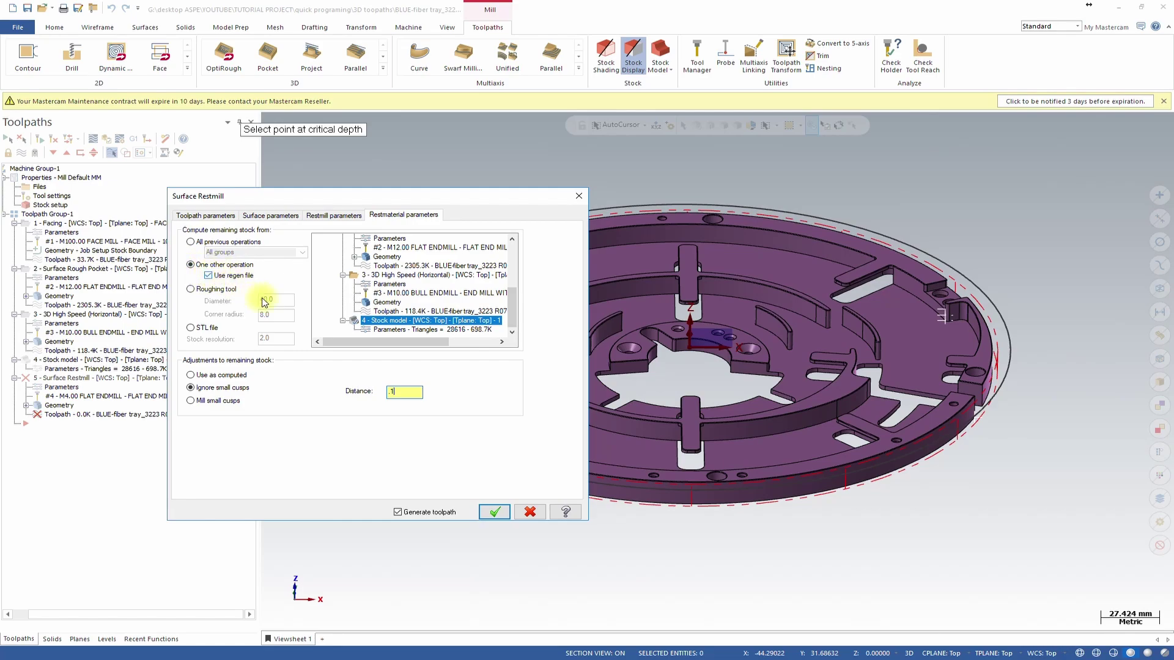
{"action": "left_click", "coordinate": [494, 514]}
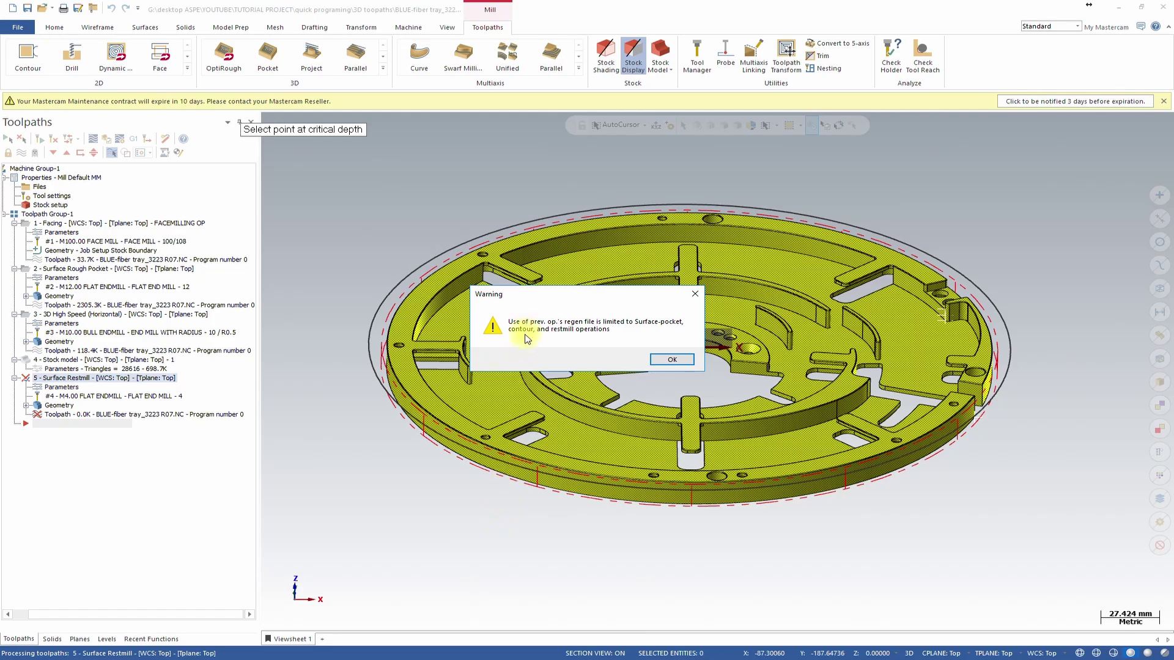
{"action": "left_click", "coordinate": [680, 360]}
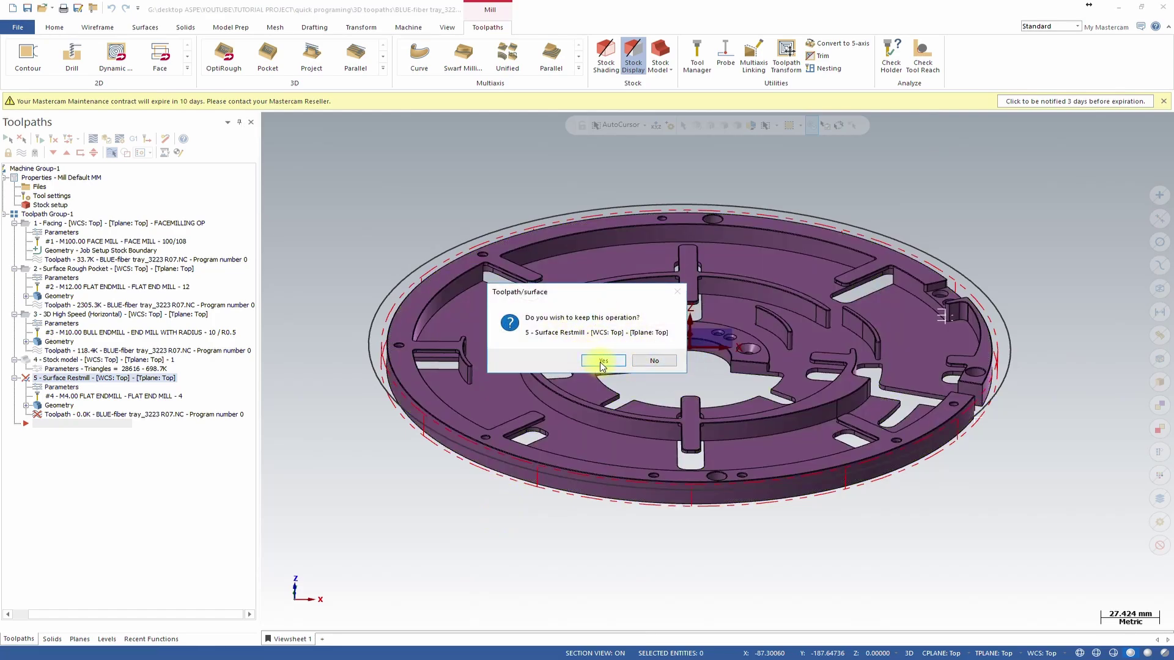
{"action": "left_click", "coordinate": [603, 362]}
- Turn off the regen file option in the restmill's rest material parameters and generate the toolpath
{"action": "left_click", "coordinate": [67, 390]}
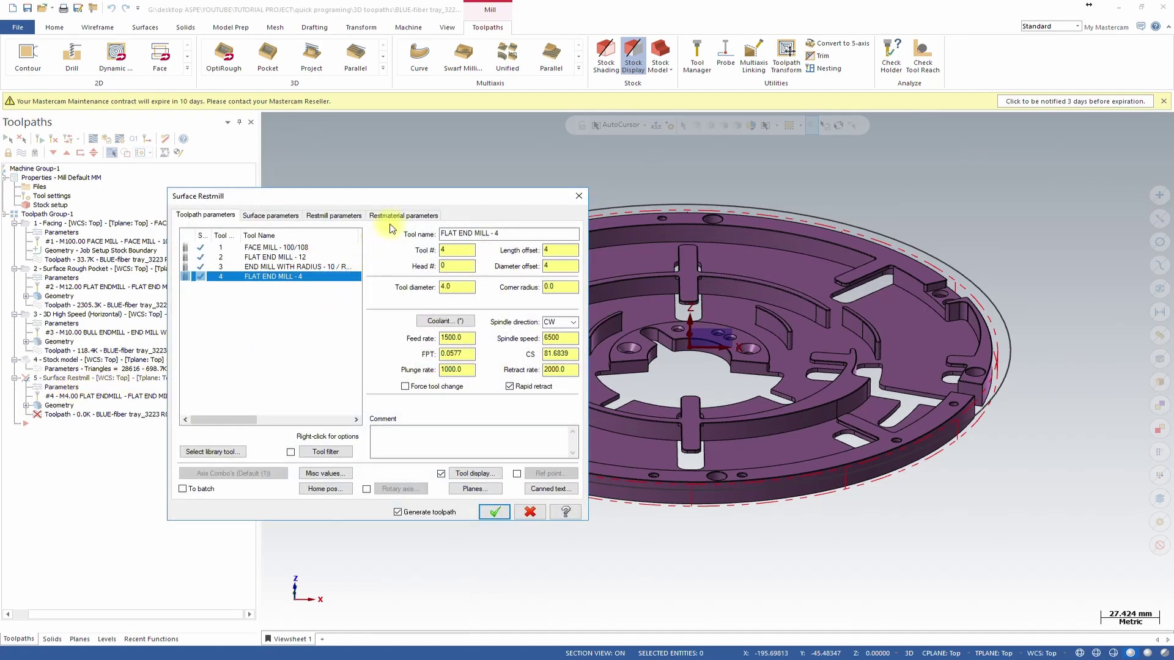
{"action": "left_click", "coordinate": [404, 215]}
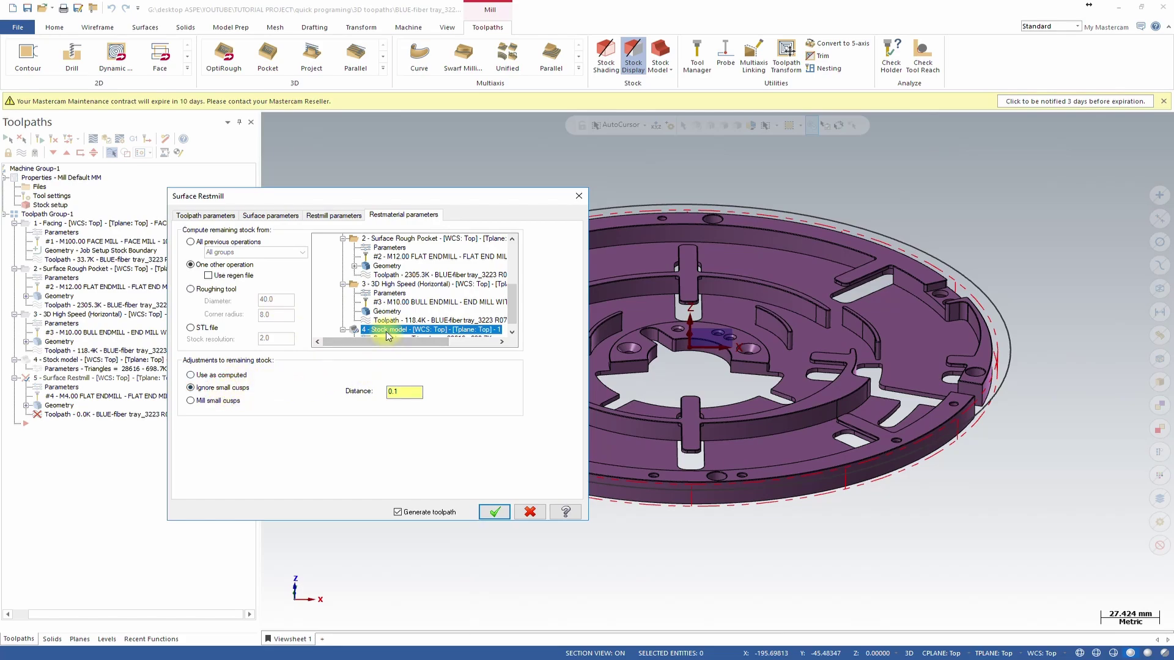
{"action": "left_click", "coordinate": [496, 512]}
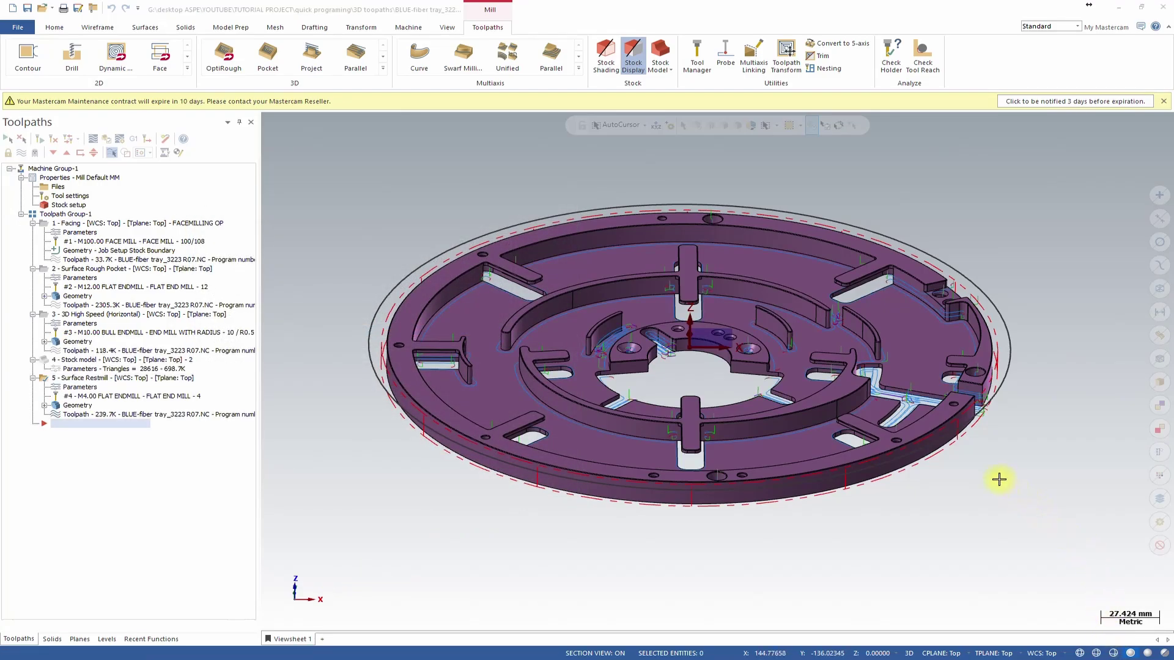
{"action": "middle_click_drag", "start_coordinate": [993, 443], "coordinate": [624, 277]}
{"action": "scroll", "coordinate": [606, 332], "scroll_direction": "up", "scroll_amount": 7}
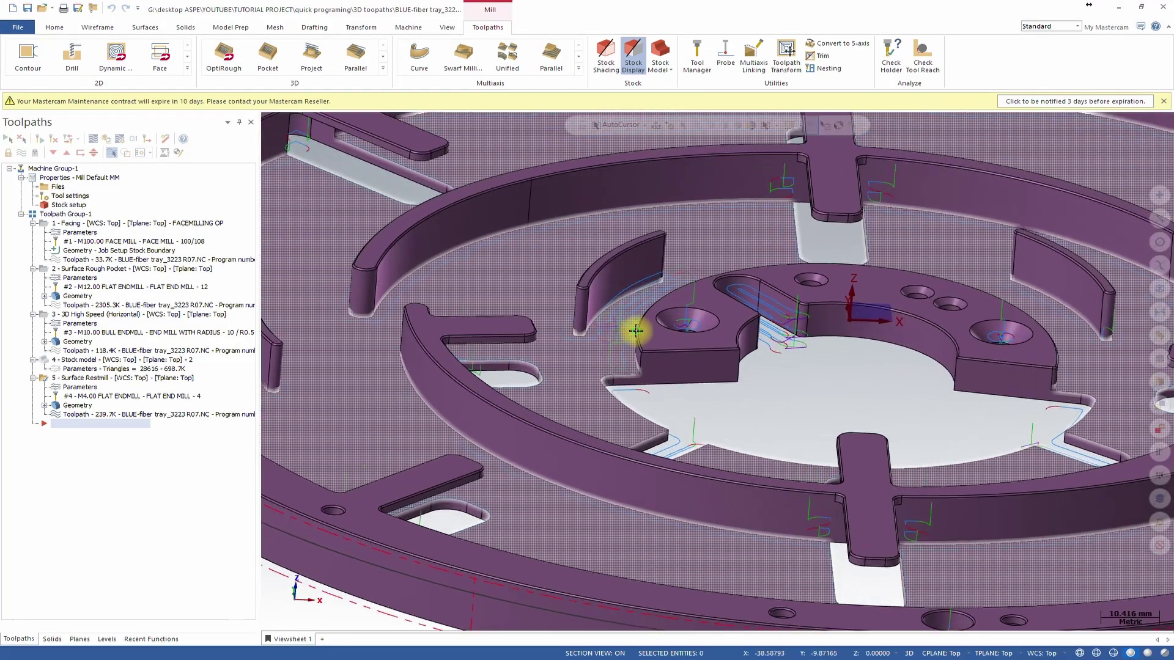
- Examine the generated restmill toolpath around the slots, ribs and pockets of the whole tray
{"action": "middle_click_drag", "start_coordinate": [635, 330], "coordinate": [608, 333]}
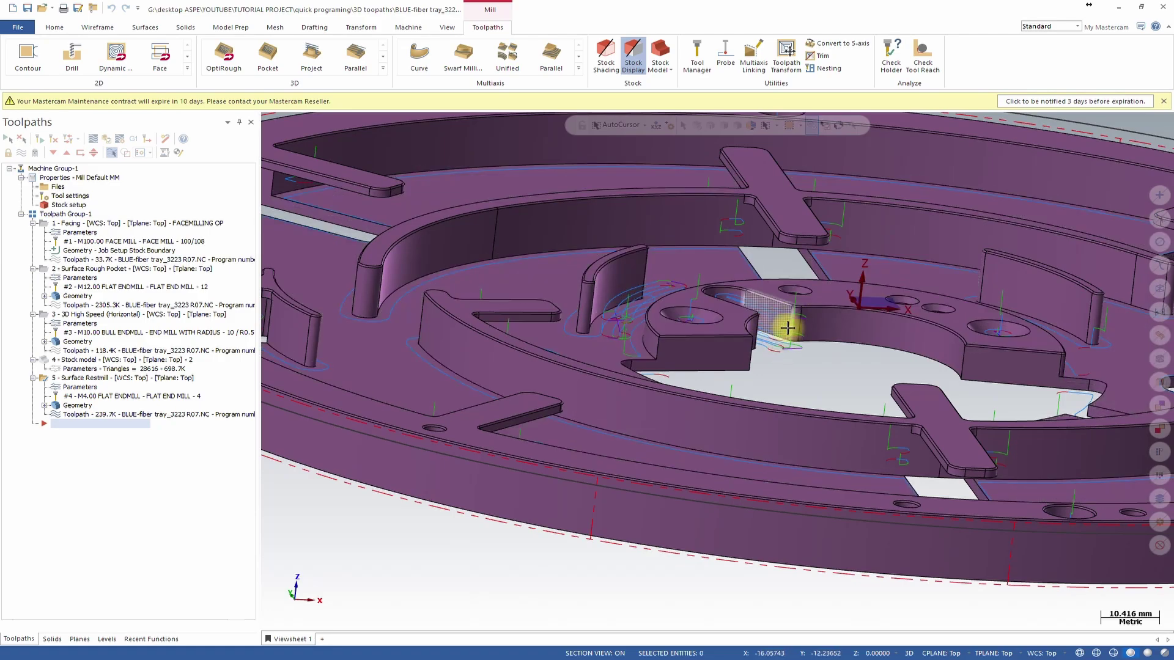
{"action": "middle_click_drag", "start_coordinate": [784, 333], "coordinate": [736, 420]}
{"action": "scroll", "coordinate": [752, 341], "scroll_direction": "down", "scroll_amount": 4}
{"action": "scroll", "coordinate": [736, 420], "scroll_direction": "down", "scroll_amount": 5}
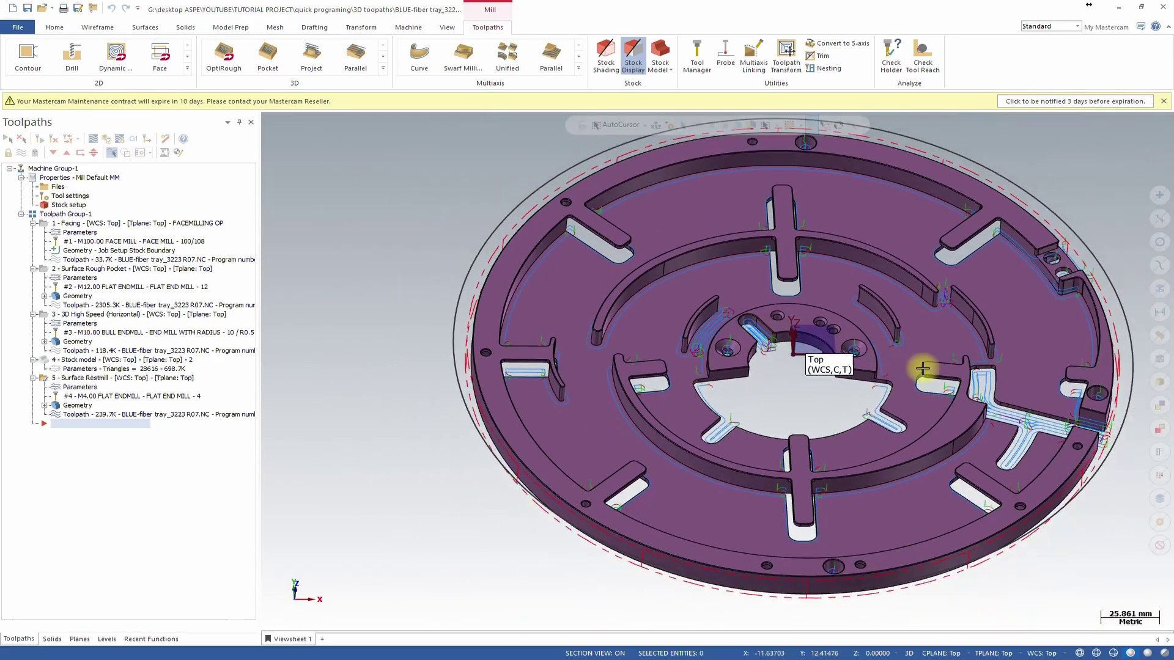
{"action": "right_click", "coordinate": [1091, 432]}
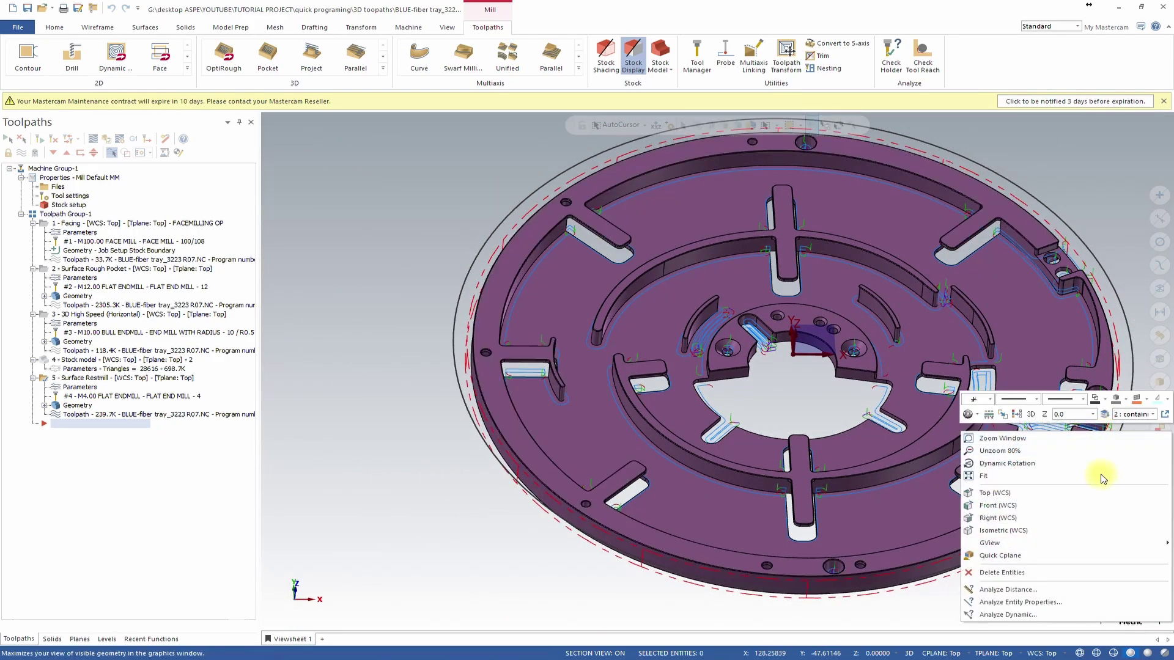
{"action": "left_click", "coordinate": [909, 622]}
- Examine the restmill backplot closely around the curved ribs, outer wall and slots
{"action": "middle_click_drag", "start_coordinate": [1014, 549], "coordinate": [568, 464]}
{"action": "scroll", "coordinate": [963, 469], "scroll_direction": "up", "scroll_amount": 2}
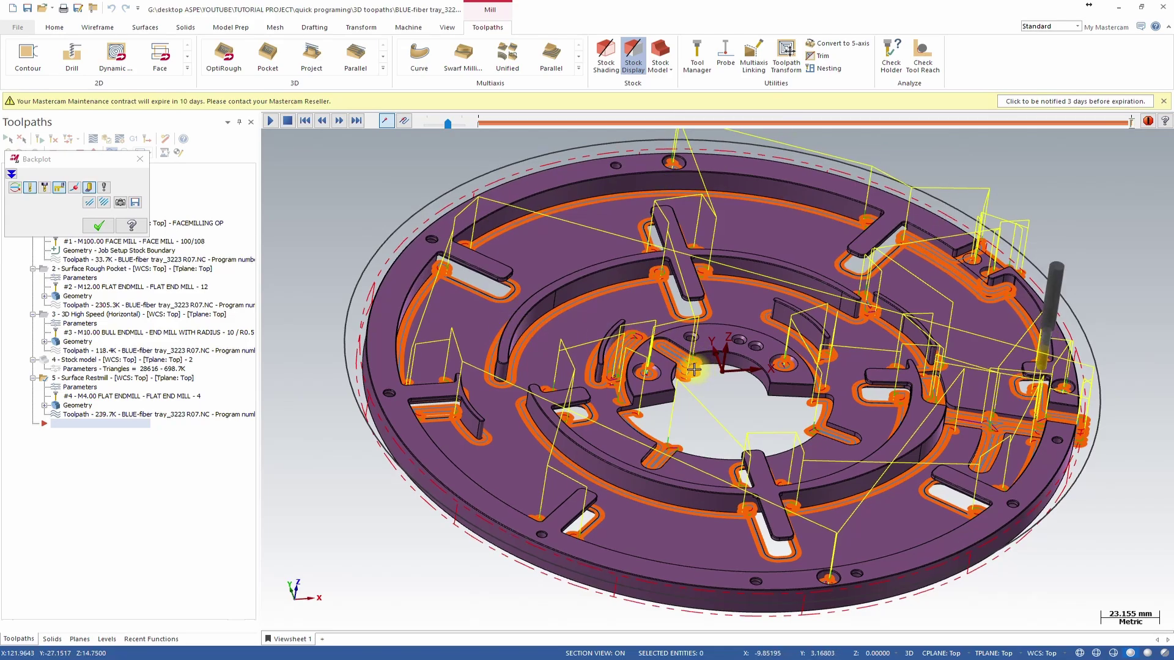
{"action": "middle_click_drag", "start_coordinate": [693, 367], "coordinate": [692, 369]}
{"action": "scroll", "coordinate": [692, 368], "scroll_direction": "up", "scroll_amount": 5}
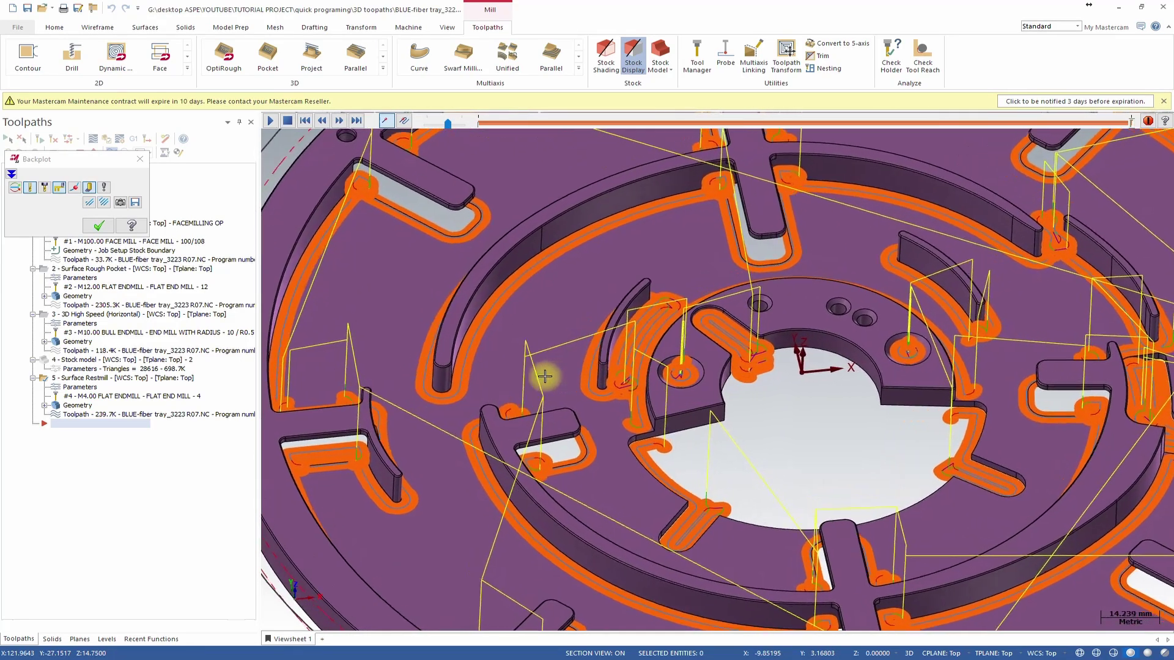
{"action": "scroll", "coordinate": [554, 355], "scroll_direction": "up", "scroll_amount": 8}
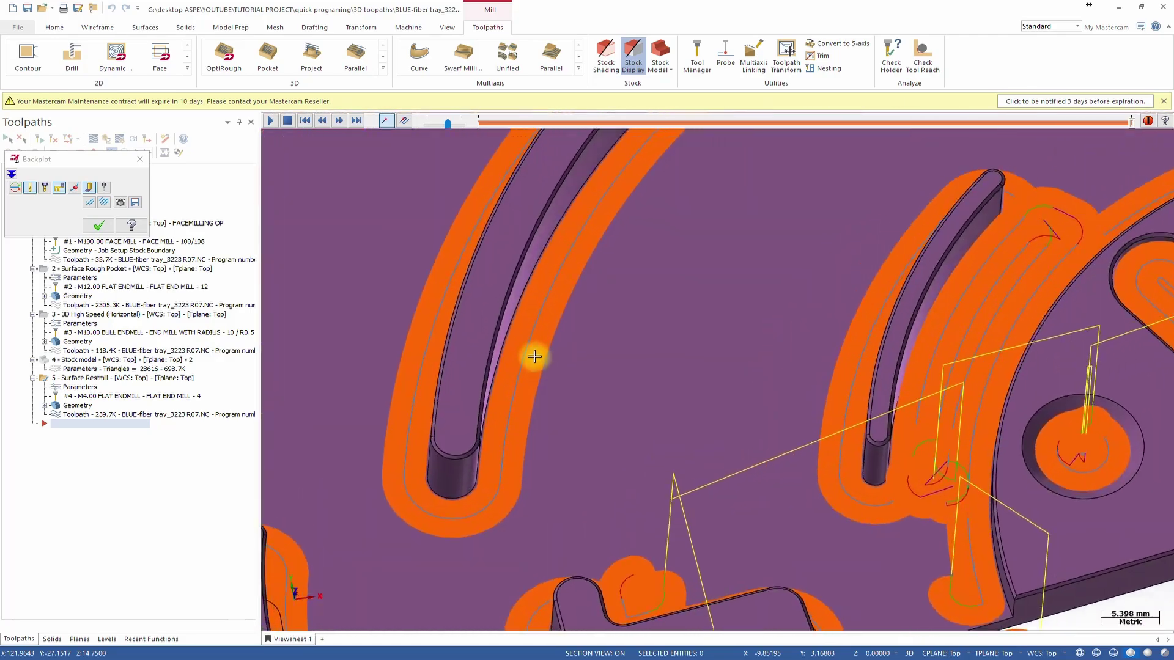
{"action": "scroll", "coordinate": [501, 392], "scroll_direction": "up", "scroll_amount": 2}
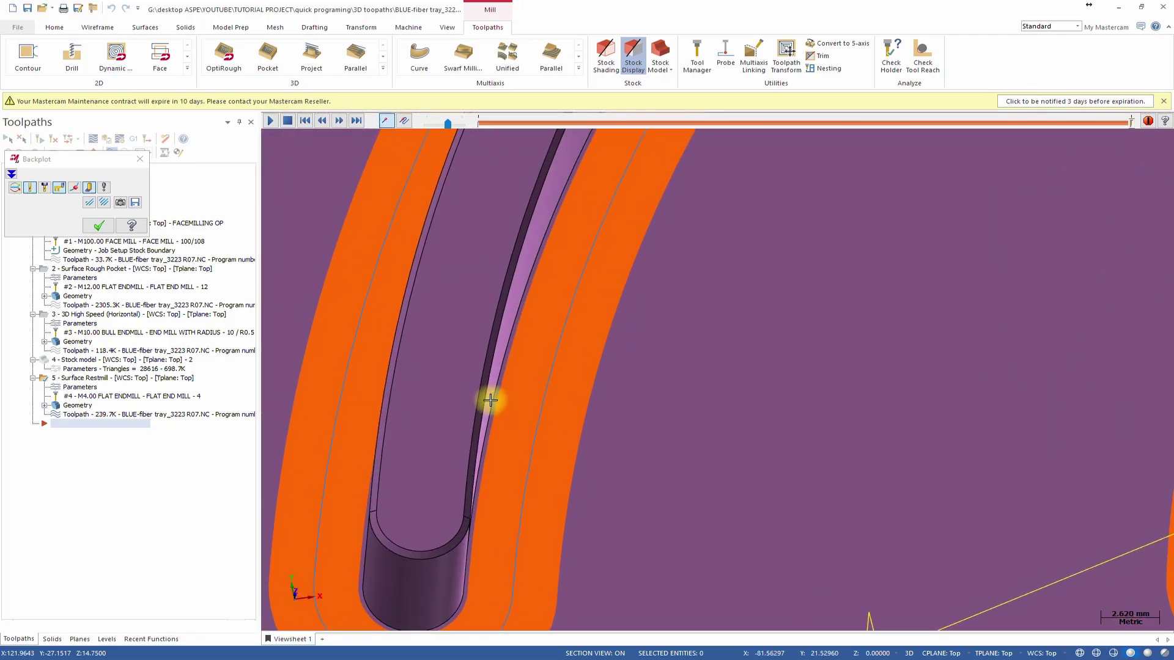
{"action": "middle_click_drag", "start_coordinate": [499, 401], "coordinate": [482, 396]}
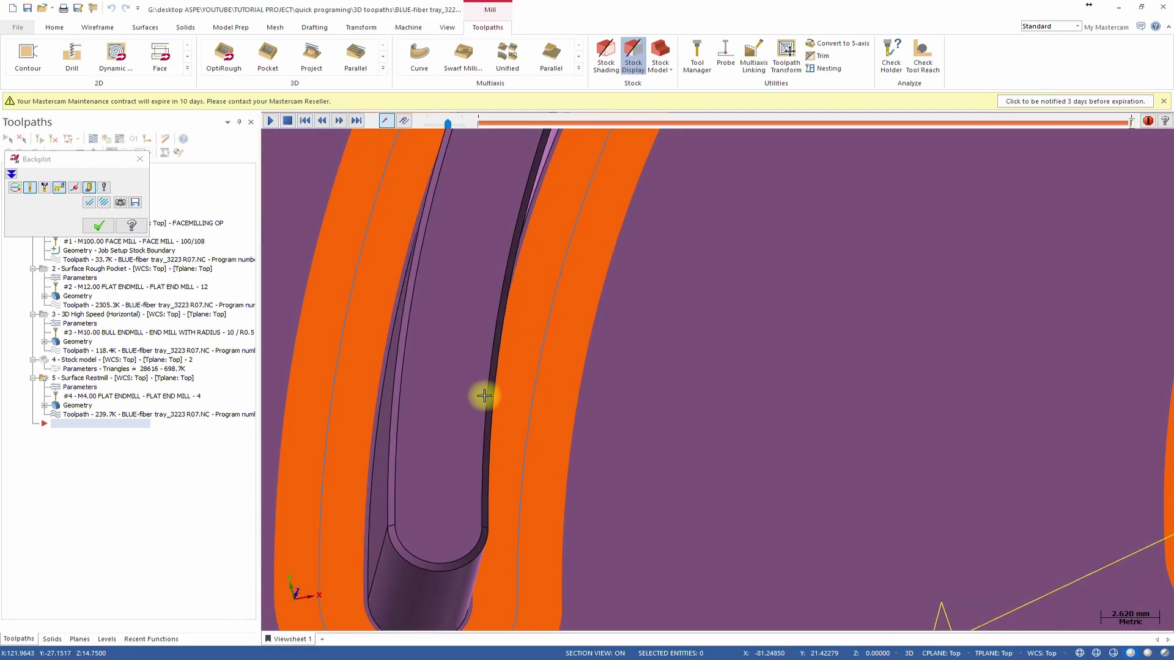
{"action": "scroll", "coordinate": [475, 396], "scroll_direction": "down", "scroll_amount": 4}
{"action": "scroll", "coordinate": [473, 394], "scroll_direction": "down", "scroll_amount": 3}
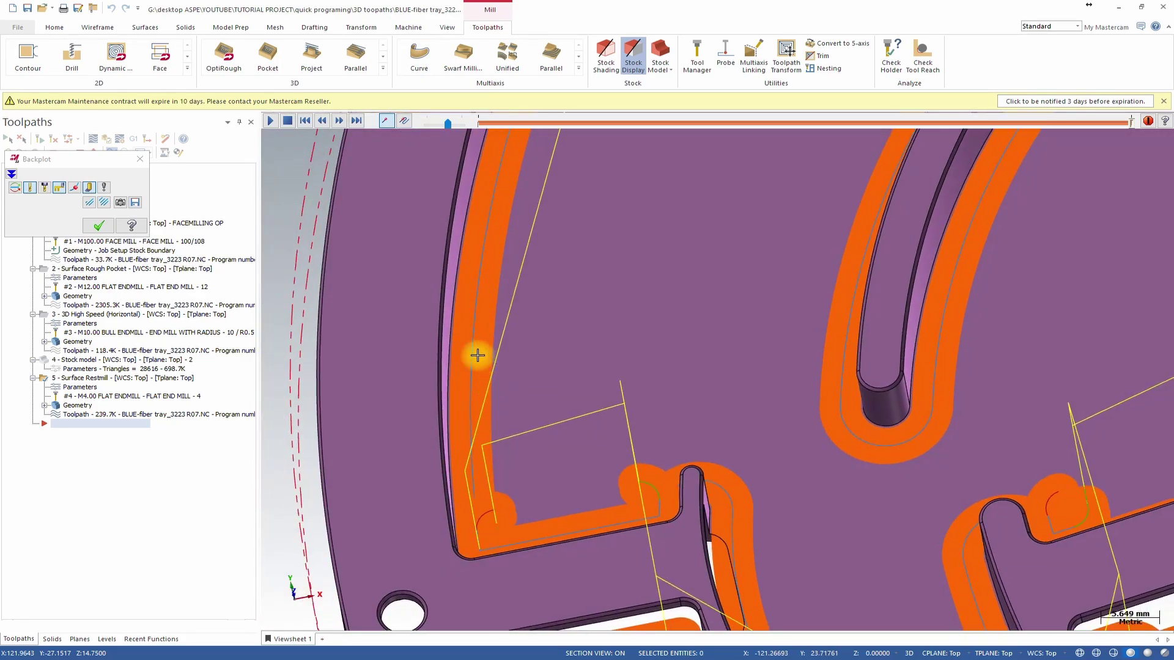
{"action": "scroll", "coordinate": [721, 579], "scroll_direction": "down", "scroll_amount": 9}
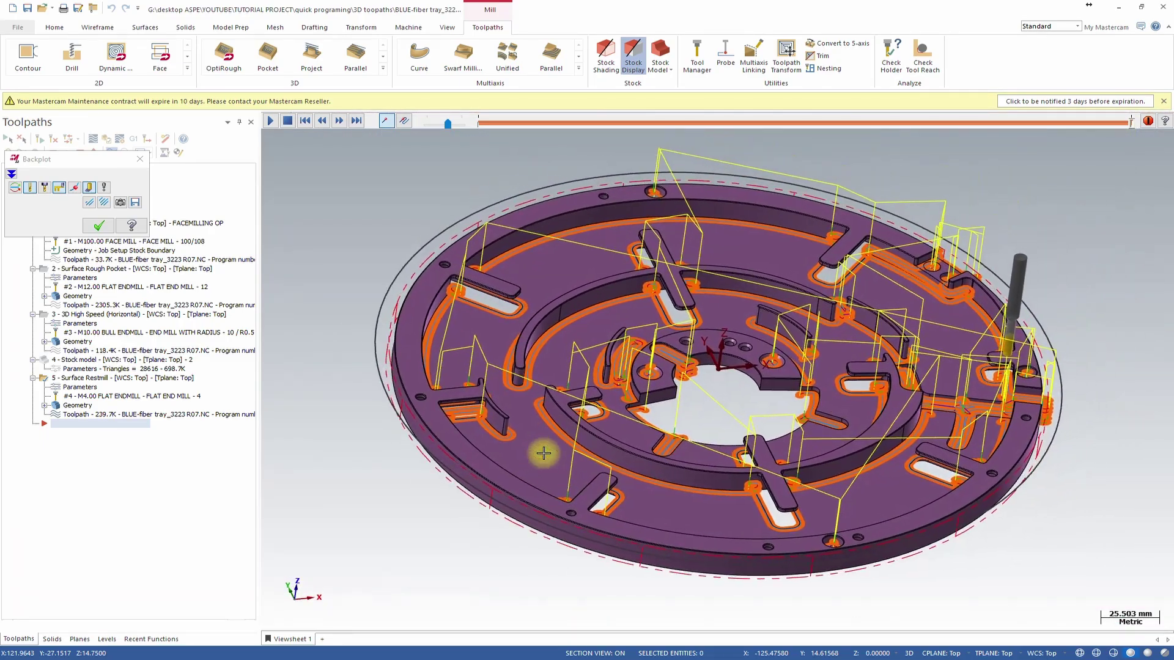
- Close the restmill backplot and save the part file
{"action": "left_click", "coordinate": [289, 639]}
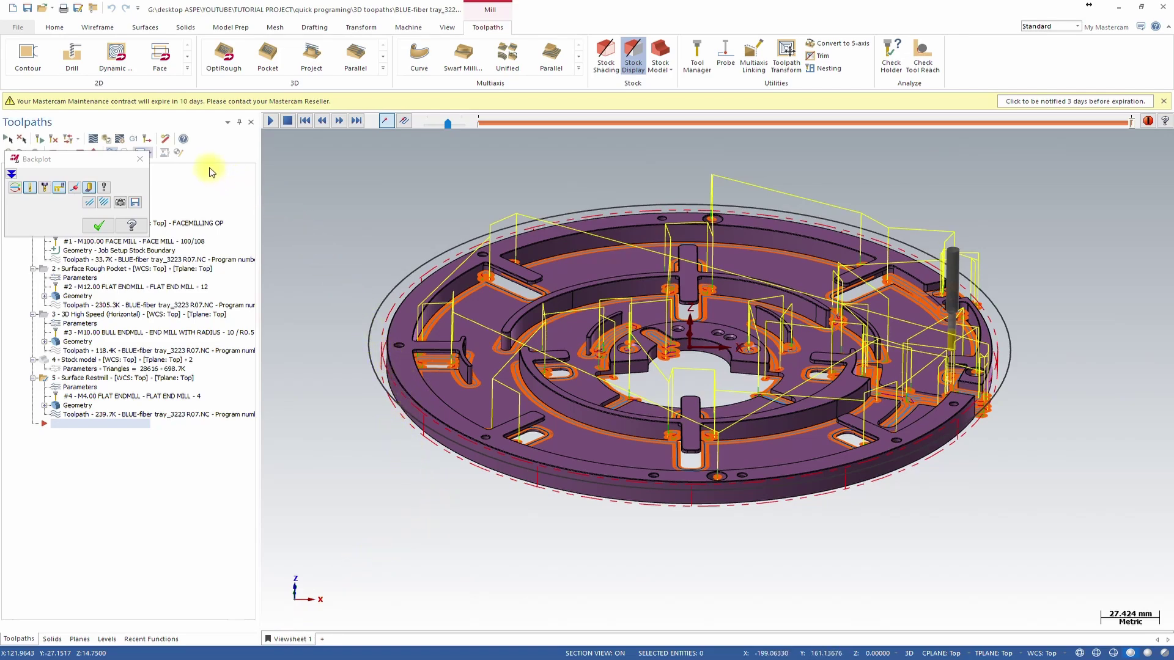
{"action": "left_click", "coordinate": [101, 226]}
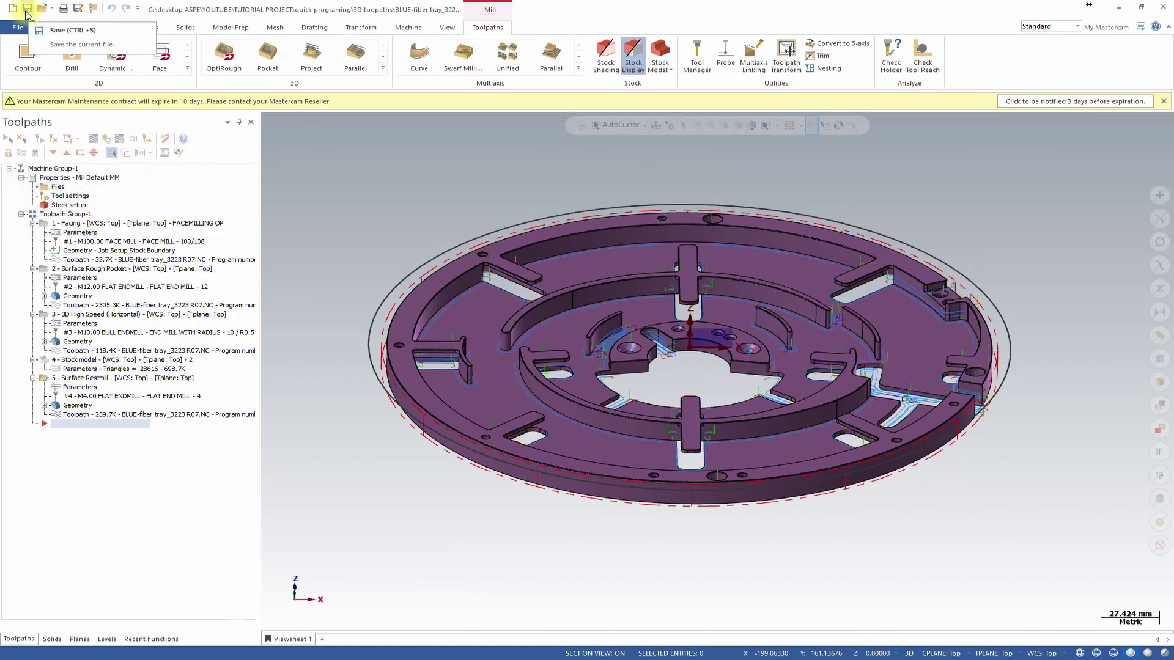
{"action": "left_click", "coordinate": [28, 12]}
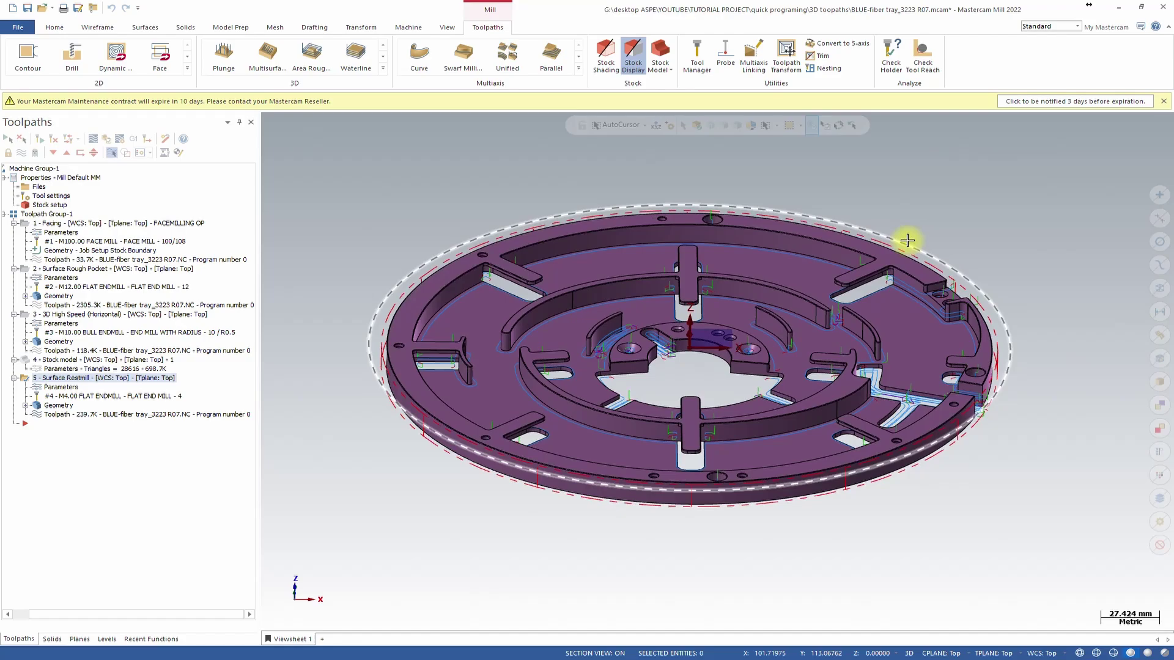
- Start a Surface Finish Contour toolpath and select the entire tray solid body as its drive geometry
{"action": "mouse_move", "coordinate": [907, 241]}
{"action": "middle_mouse_down"}
{"action": "mouse_move", "coordinate": [919, 230]}
{"action": "mouse_move", "coordinate": [893, 214]}
{"action": "middle_mouse_up"}
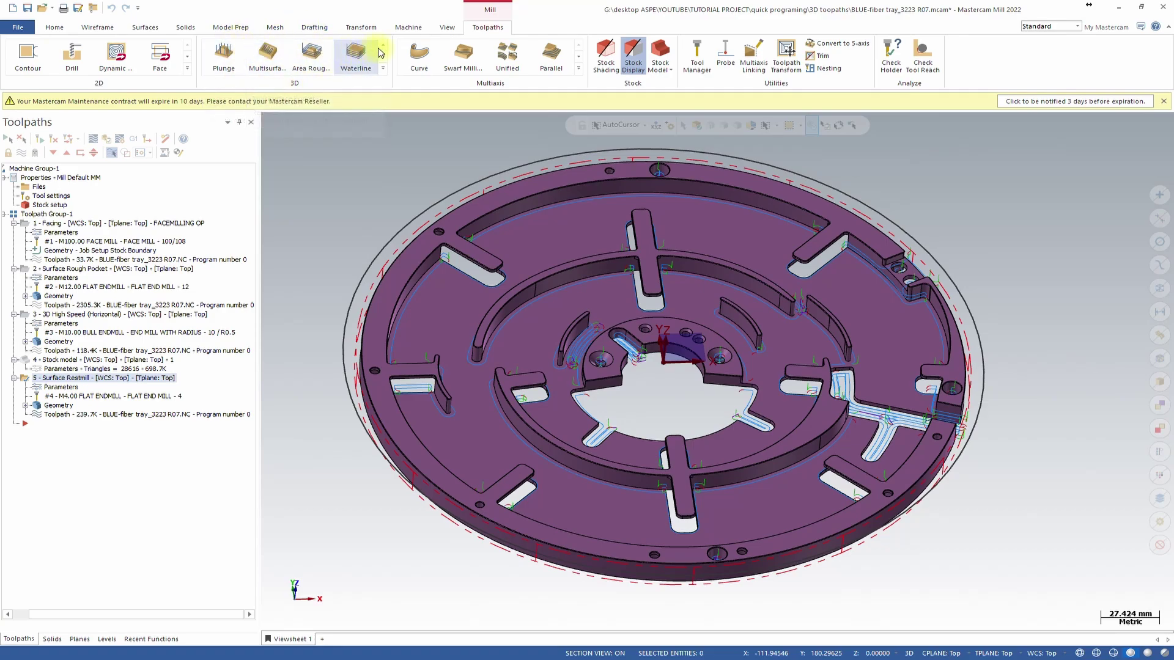
{"action": "left_click", "coordinate": [383, 67]}
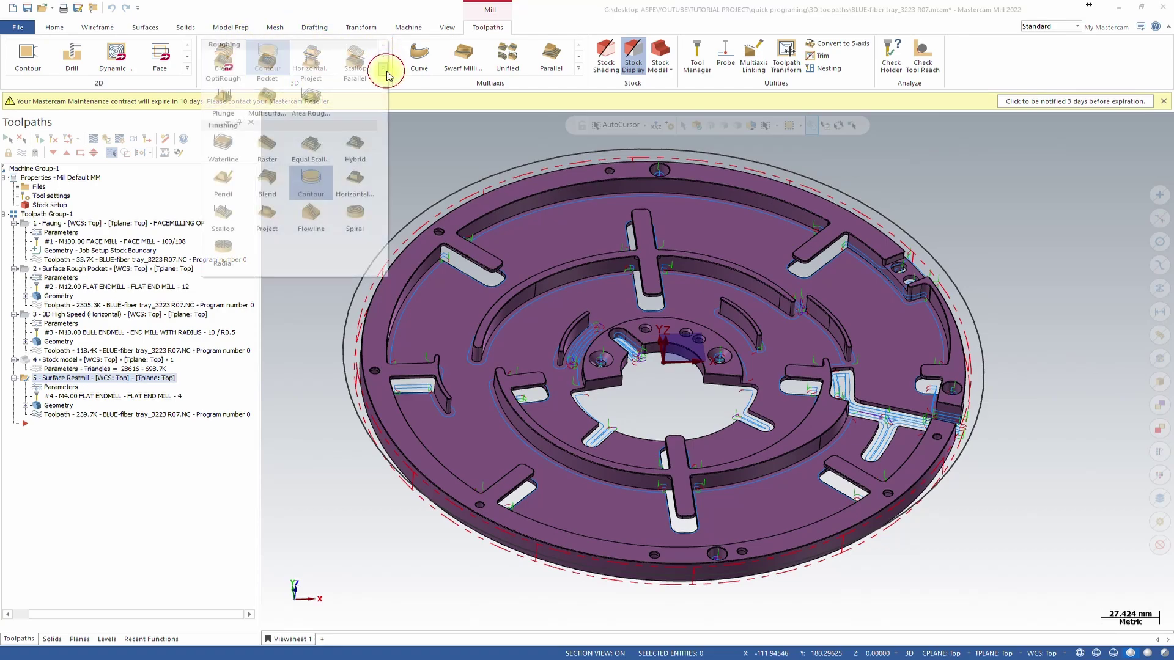
{"action": "left_click", "coordinate": [310, 179]}
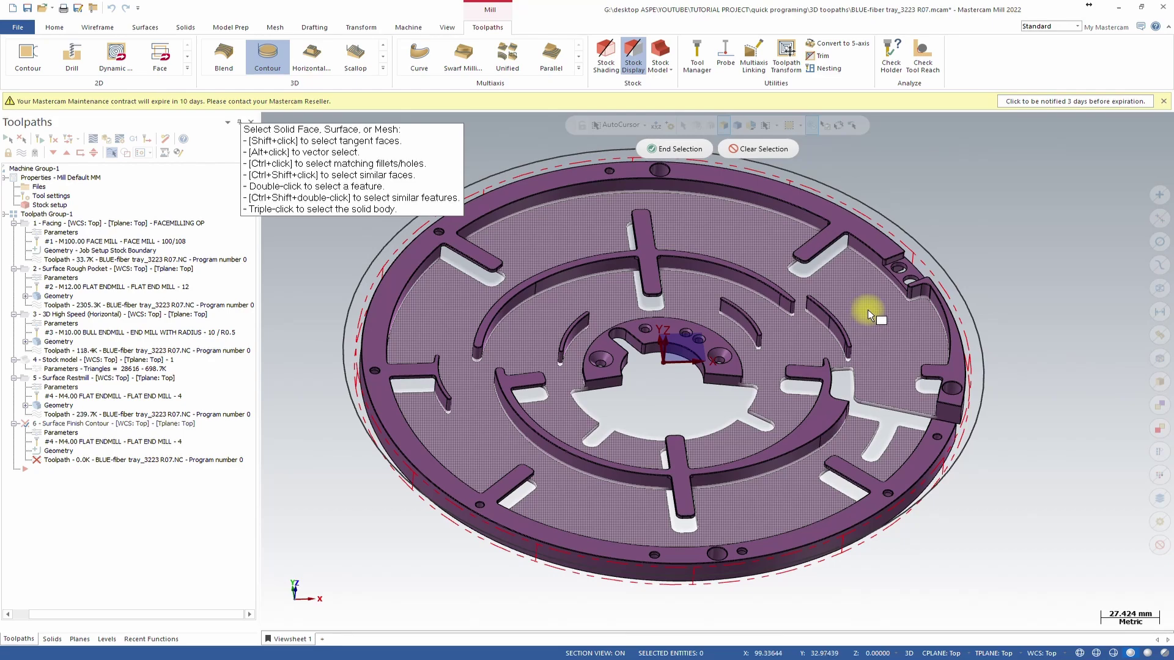
{"action": "left_click", "coordinate": [867, 309]}
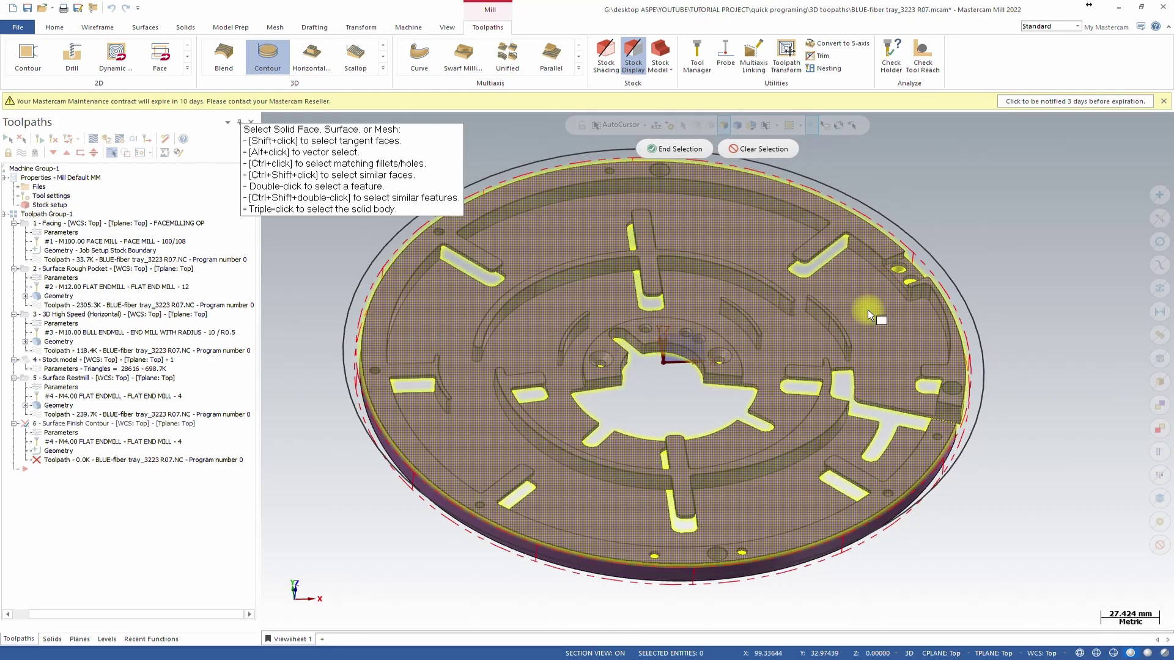
{"action": "triple_click", "coordinate": [868, 309]}
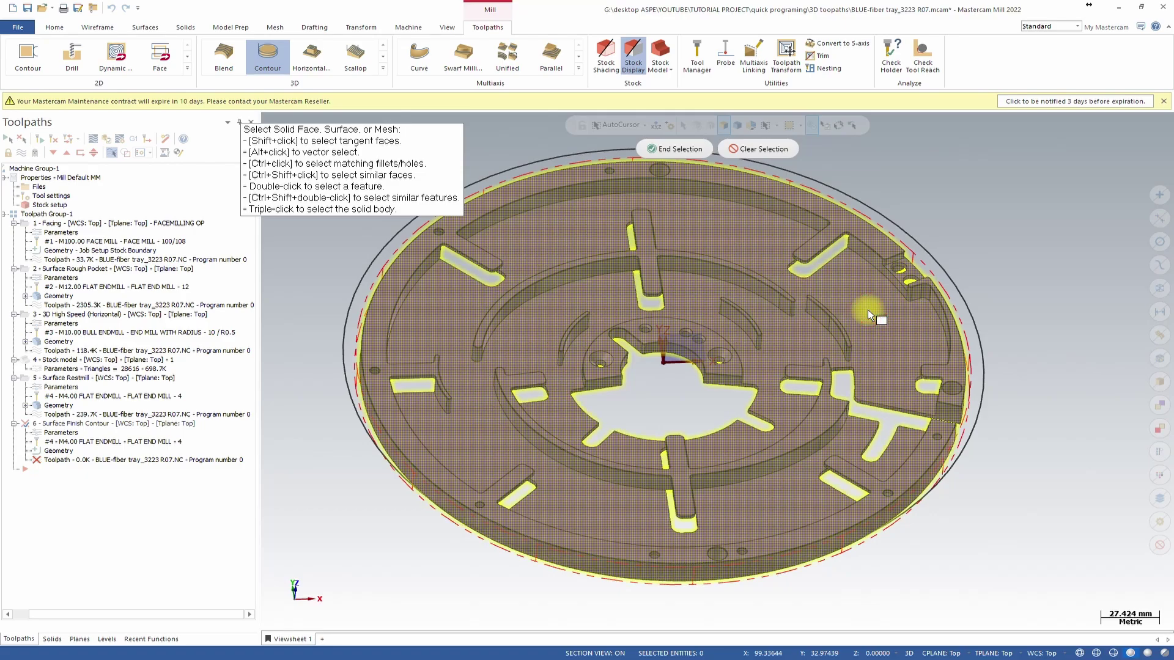
{"action": "middle_click_drag", "start_coordinate": [868, 309], "coordinate": [866, 309]}
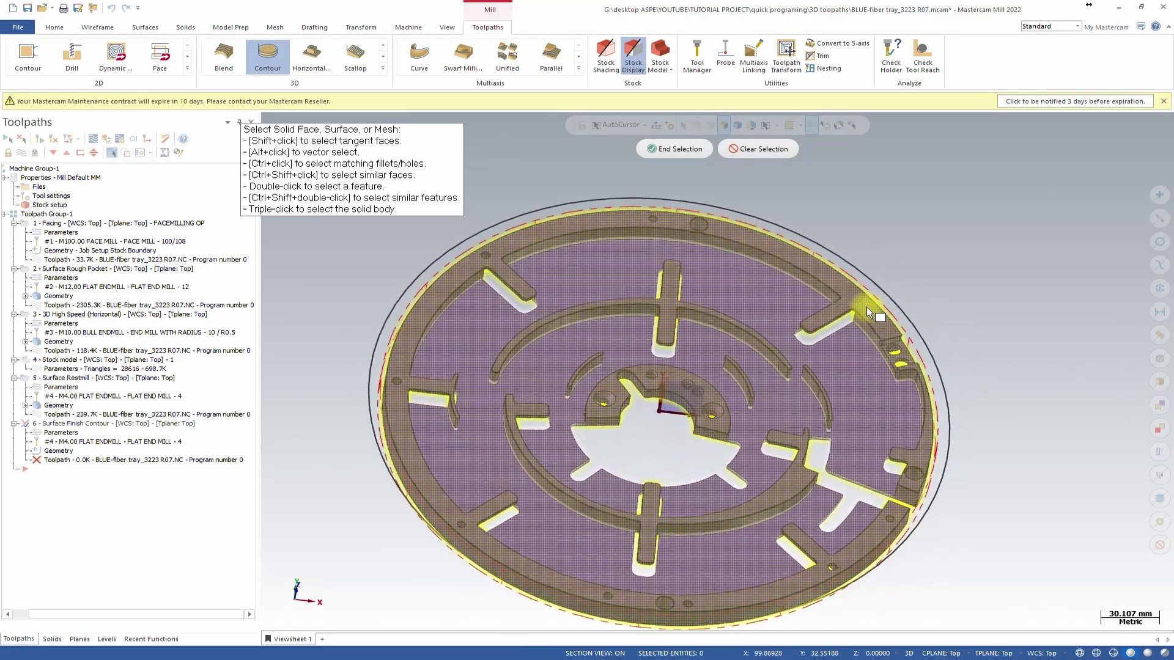
{"action": "left_click", "coordinate": [676, 150]}
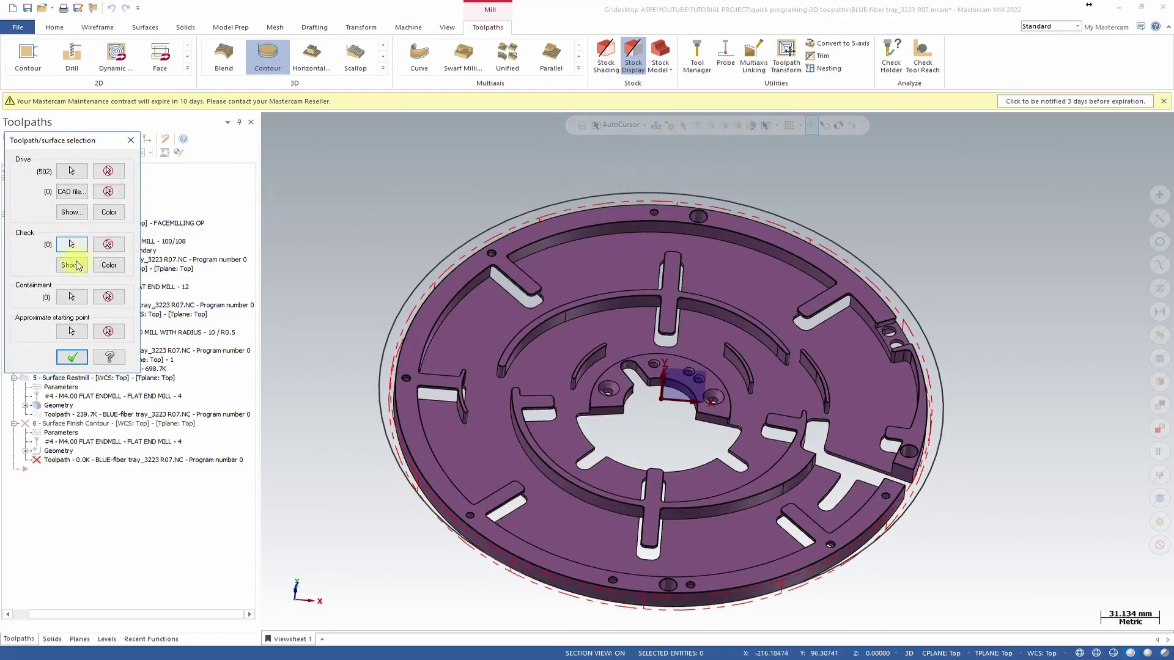
- Chain the wireframe circle around the tray as the containment boundary and accept the toolpath's surface selection
{"action": "left_click", "coordinate": [71, 295]}
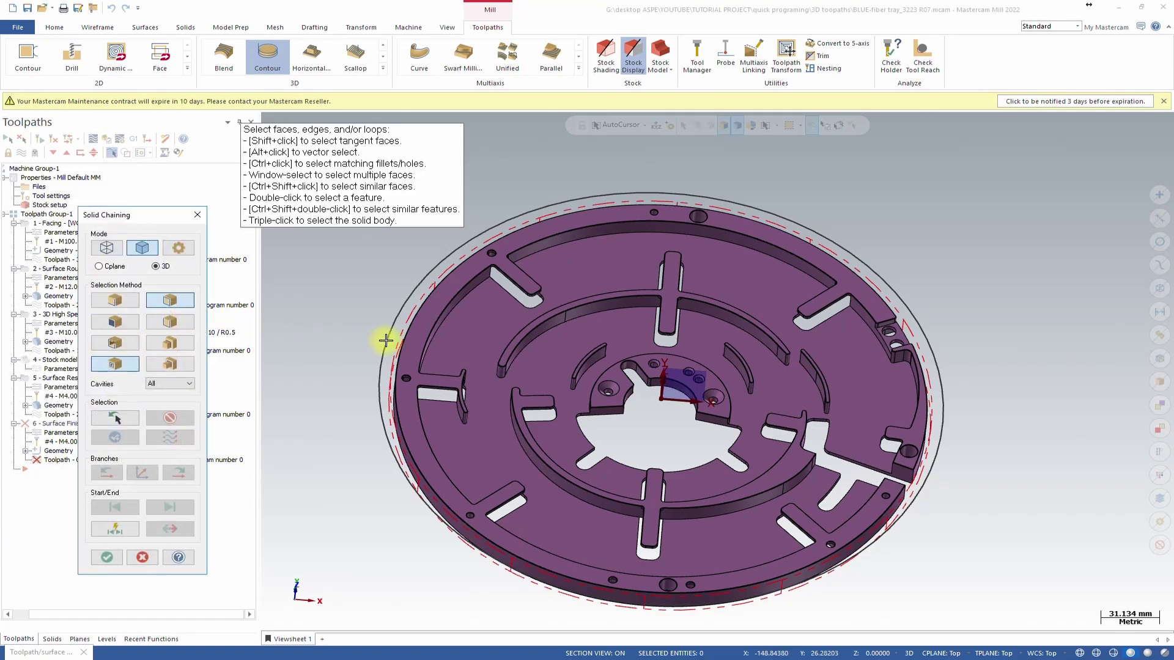
{"action": "left_click", "coordinate": [108, 248]}
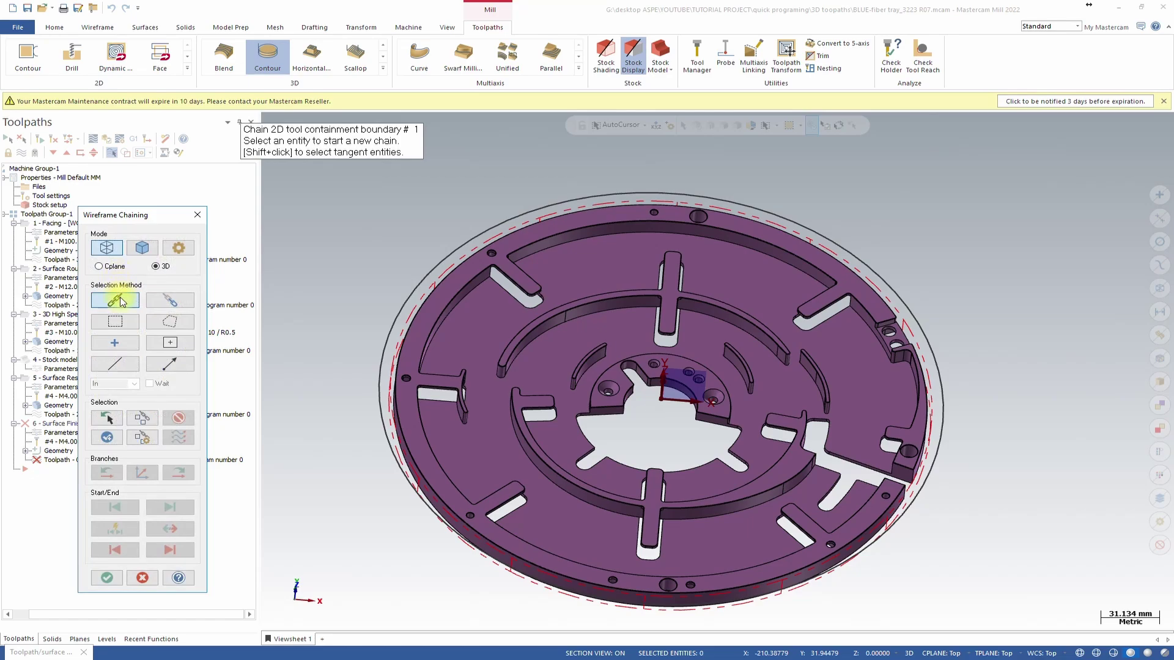
{"action": "left_click", "coordinate": [383, 344]}
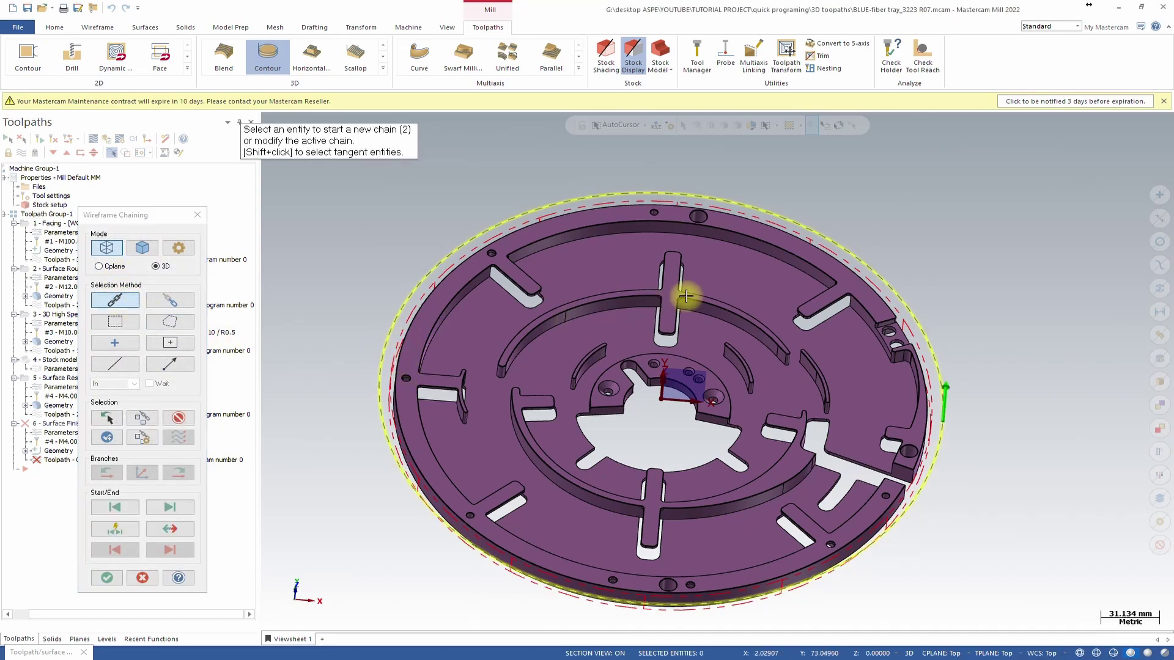
{"action": "left_click", "coordinate": [104, 578]}
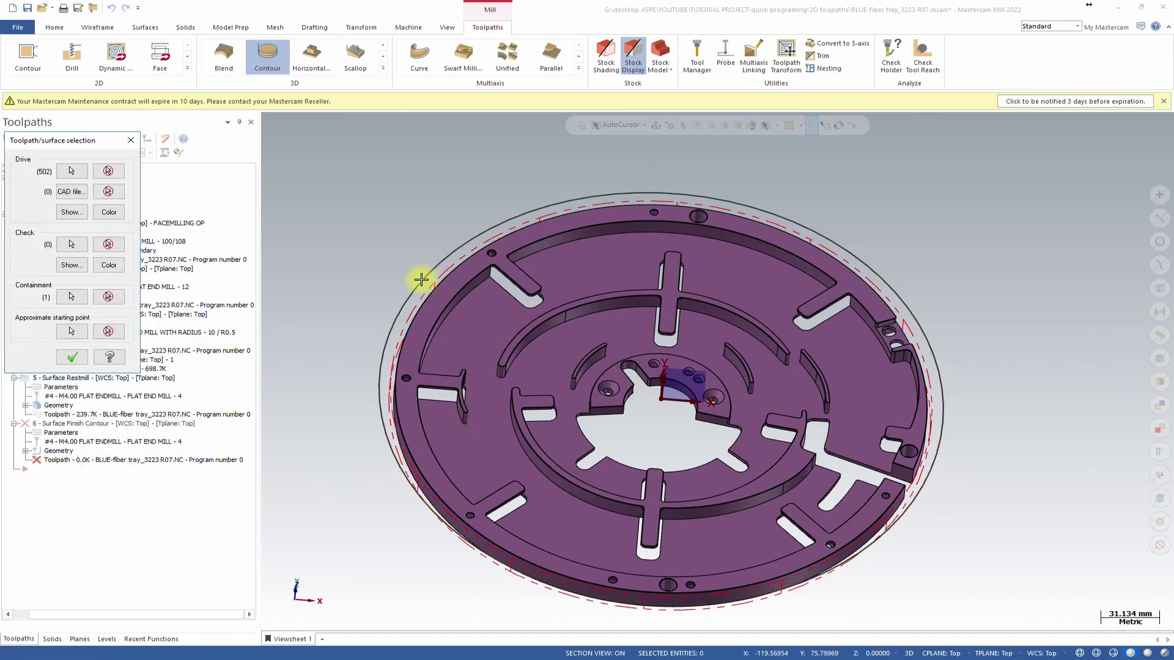
{"action": "left_click", "coordinate": [78, 362]}
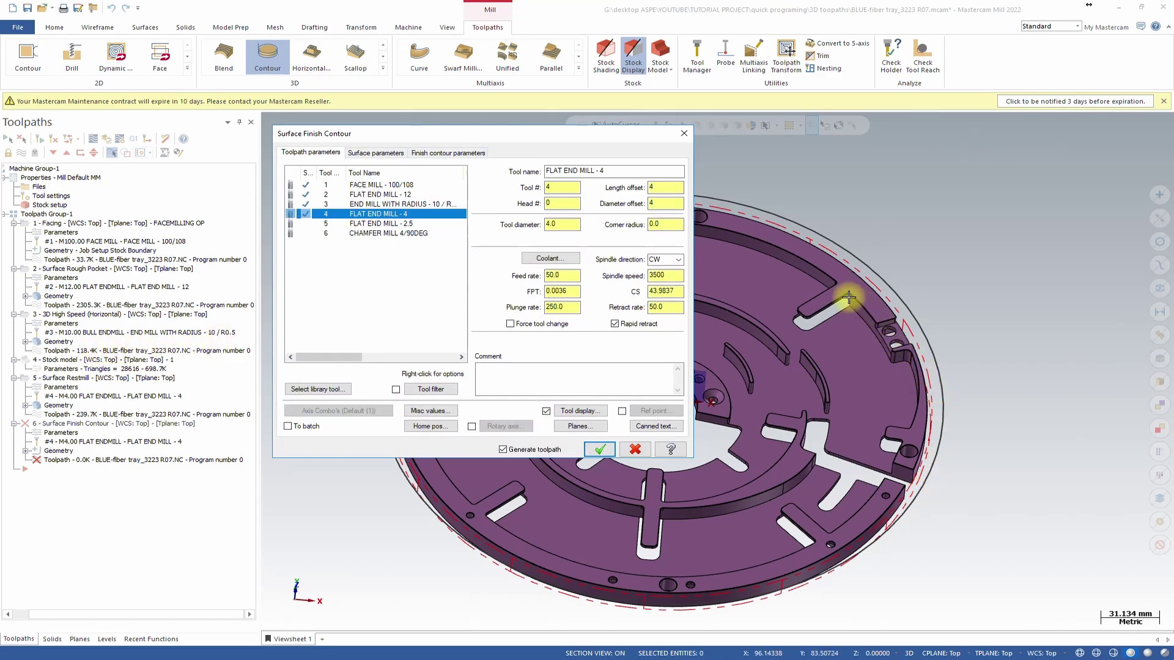
- Choose the FLAT END MILL - 2.5 for the finish contour and set flood coolant to On
{"action": "left_click", "coordinate": [371, 223]}
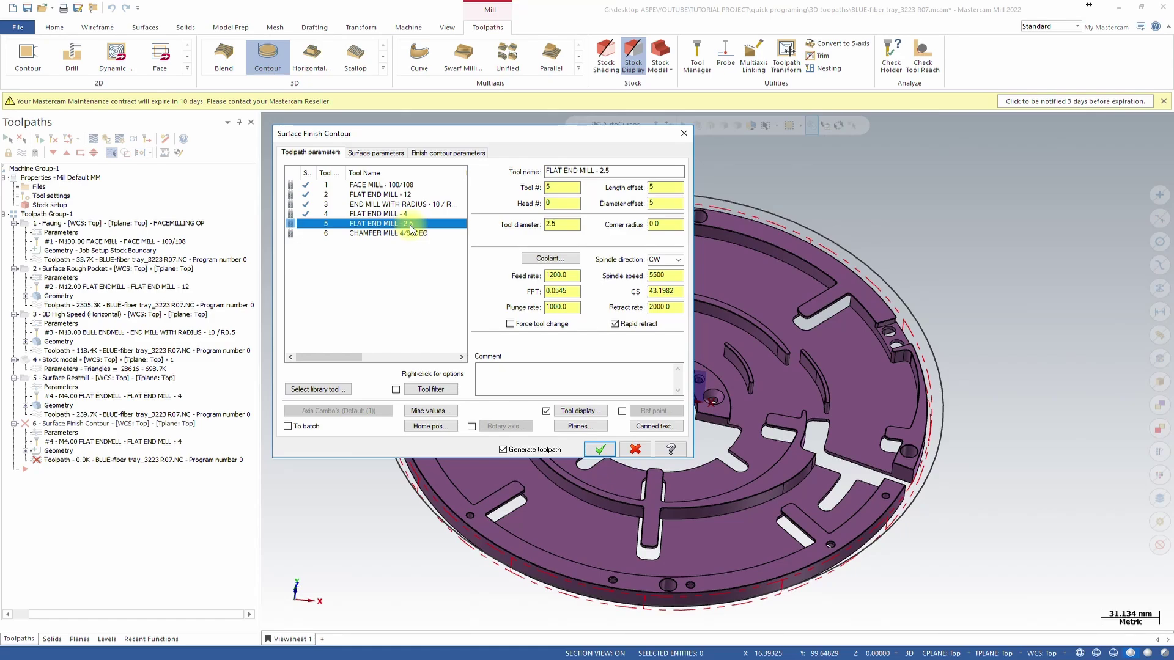
{"action": "left_click", "coordinate": [549, 258]}
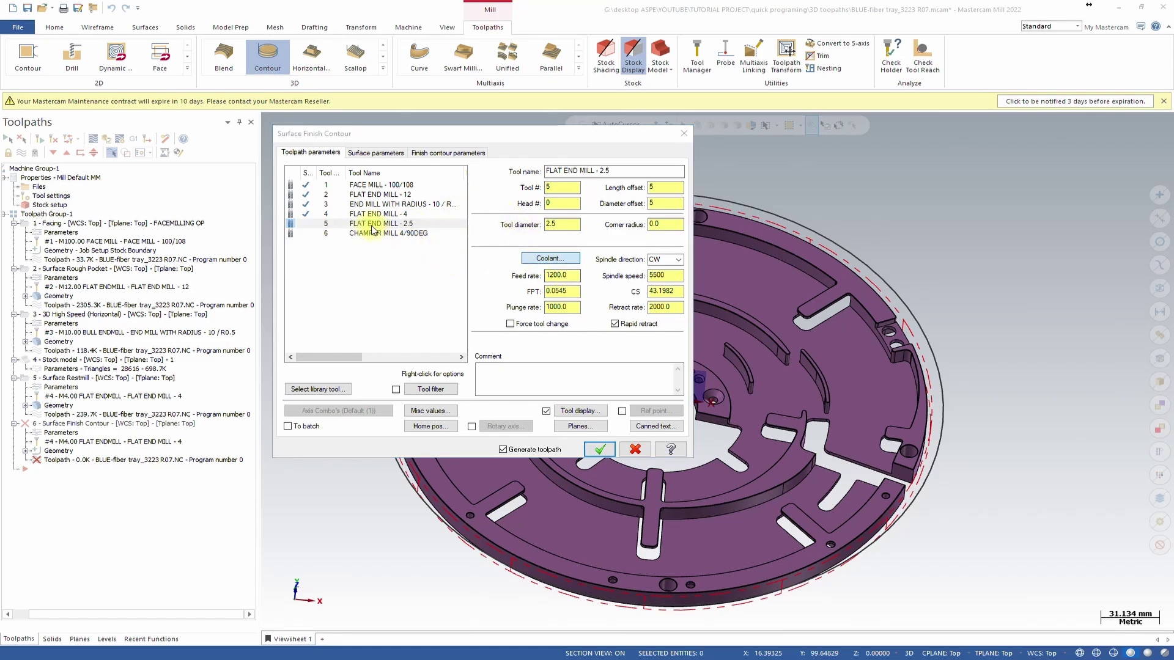
{"action": "left_click", "coordinate": [113, 141]}
{"action": "left_click", "coordinate": [120, 156]}
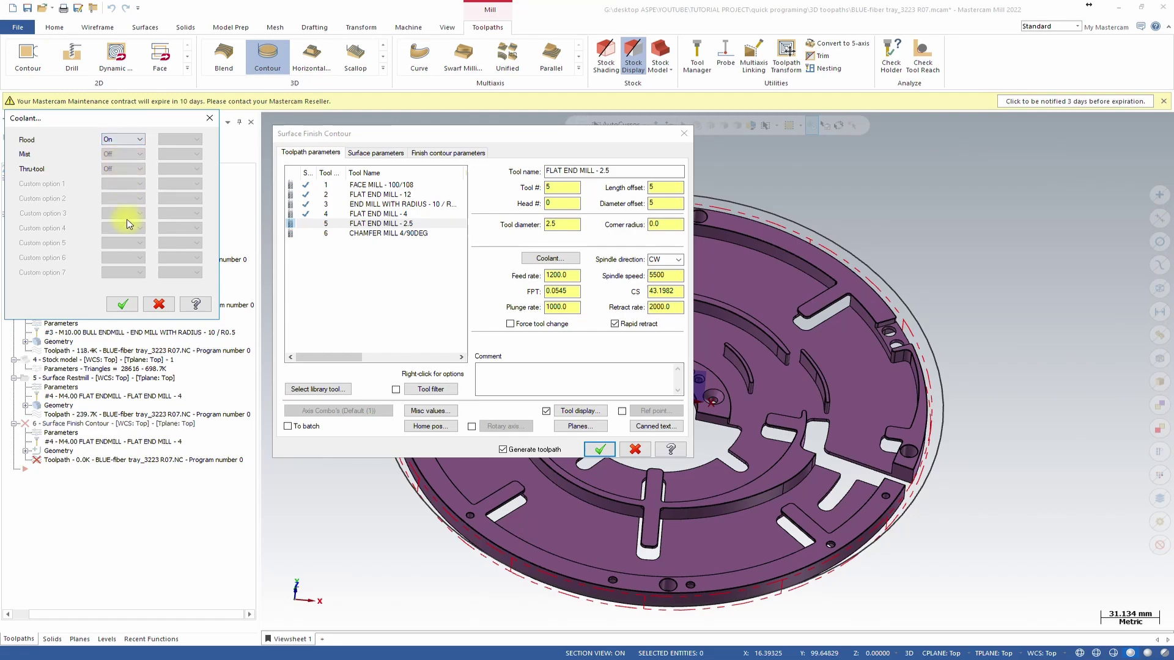
{"action": "left_click", "coordinate": [122, 304]}
- Enable the entry/exit arc/line in the finish contour parameters and set its arc radius to 2
{"action": "left_click", "coordinate": [373, 154]}
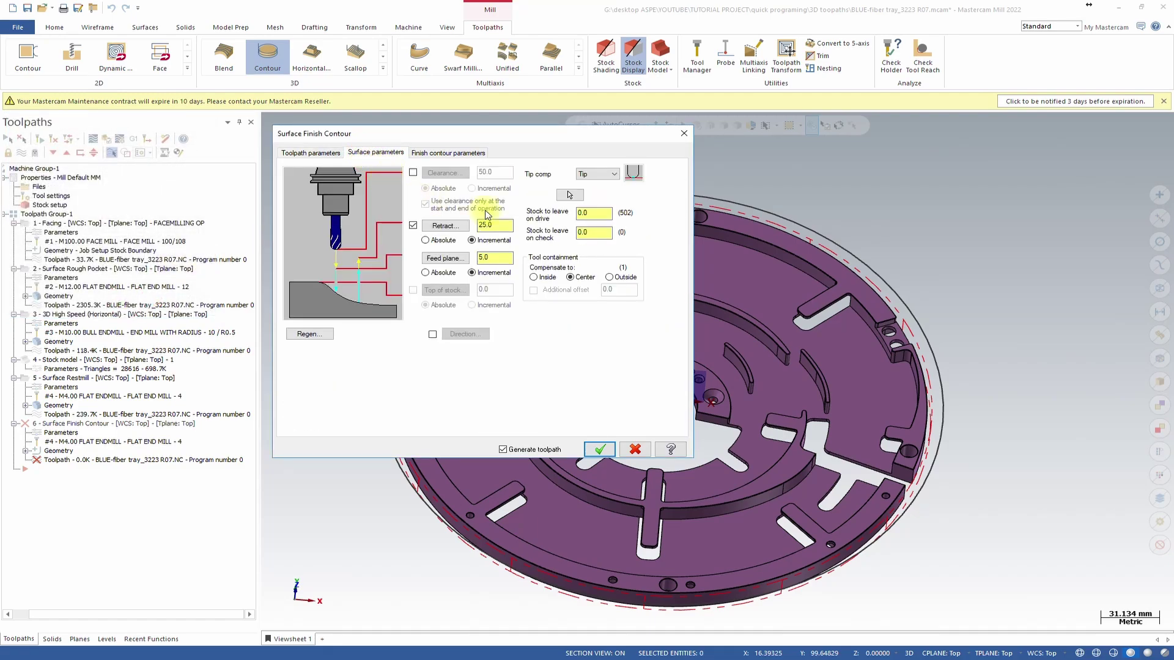
{"action": "left_click", "coordinate": [438, 154]}
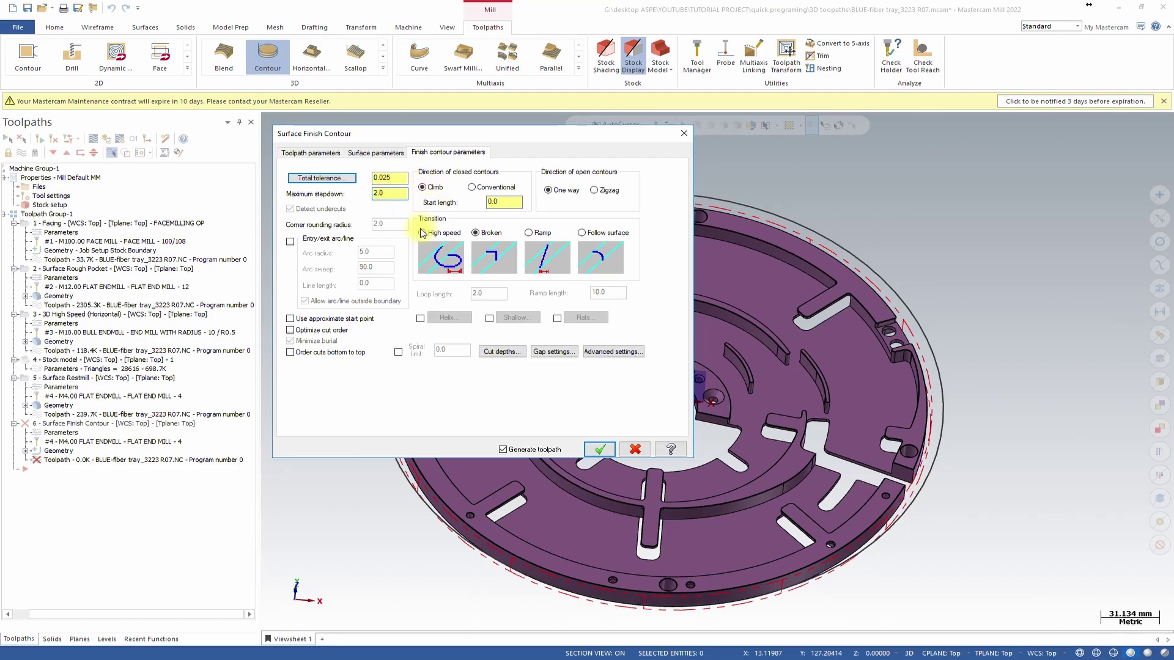
{"action": "left_click", "coordinate": [290, 242]}
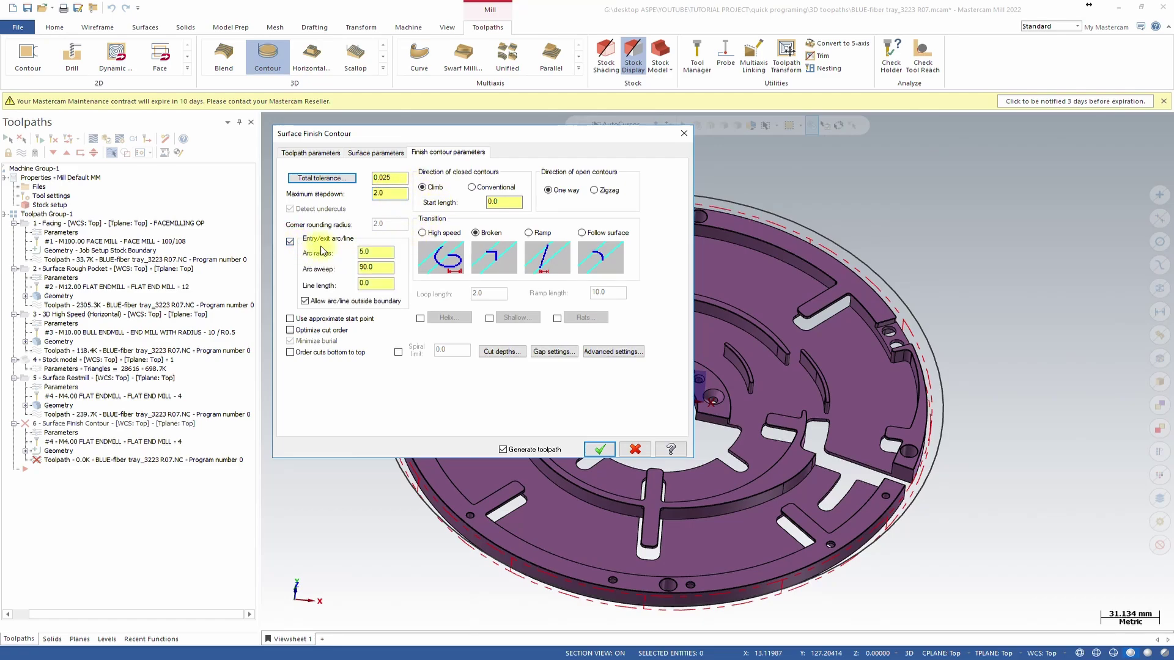
{"action": "left_click", "coordinate": [373, 252]}
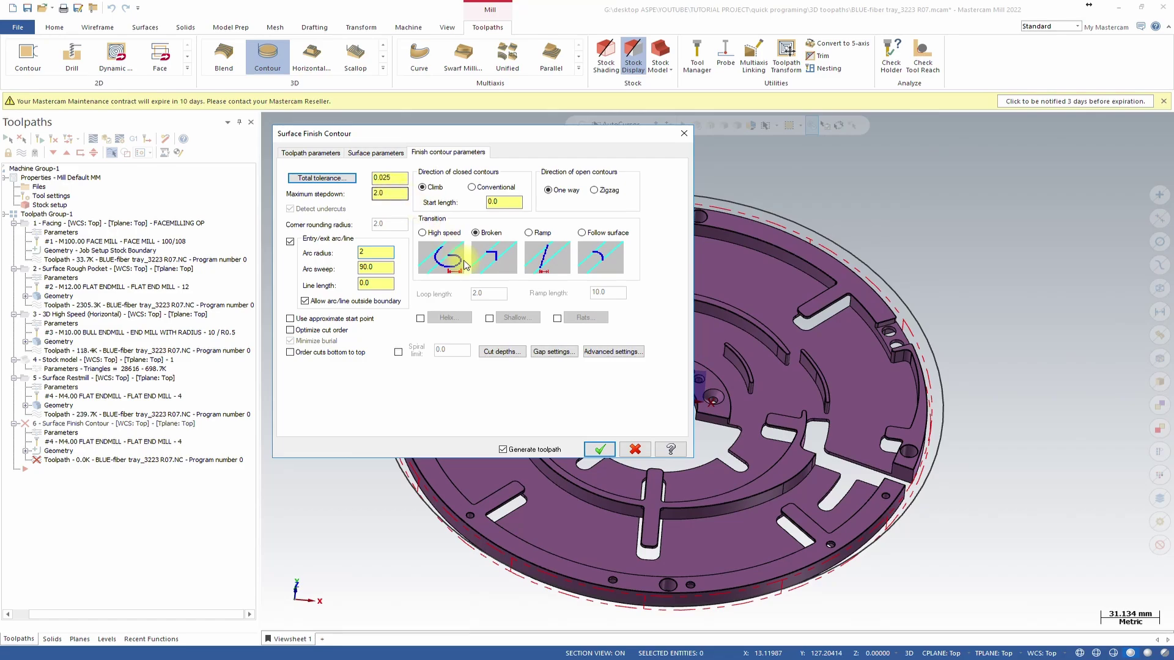
- Switch the finish contour's cut depths to absolute, detect flats with the minimum and maximum depths reset, and check the detected depths
{"action": "left_click", "coordinate": [502, 352]}
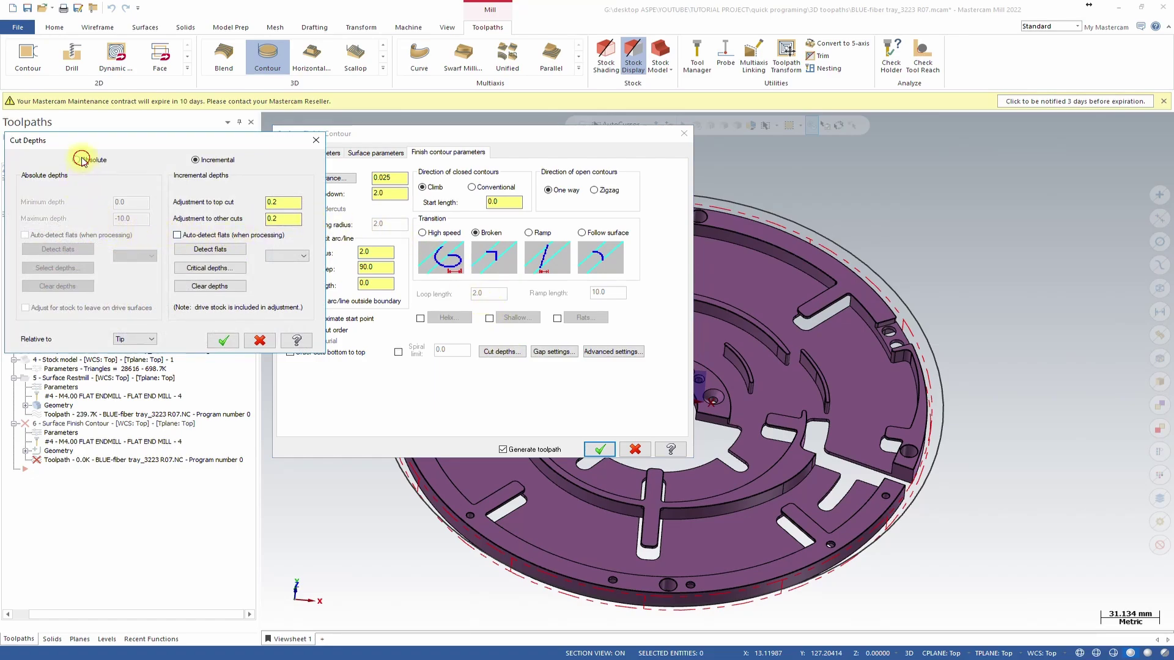
{"action": "left_click", "coordinate": [77, 159]}
{"action": "left_click", "coordinate": [70, 286]}
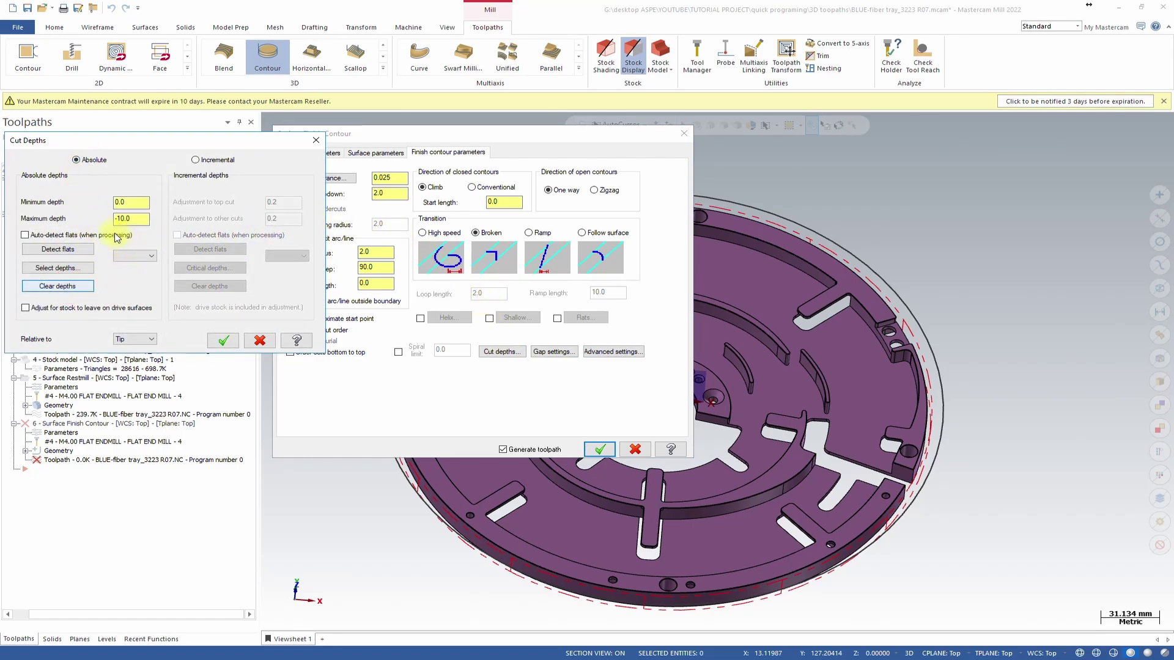
{"action": "left_click", "coordinate": [63, 250]}
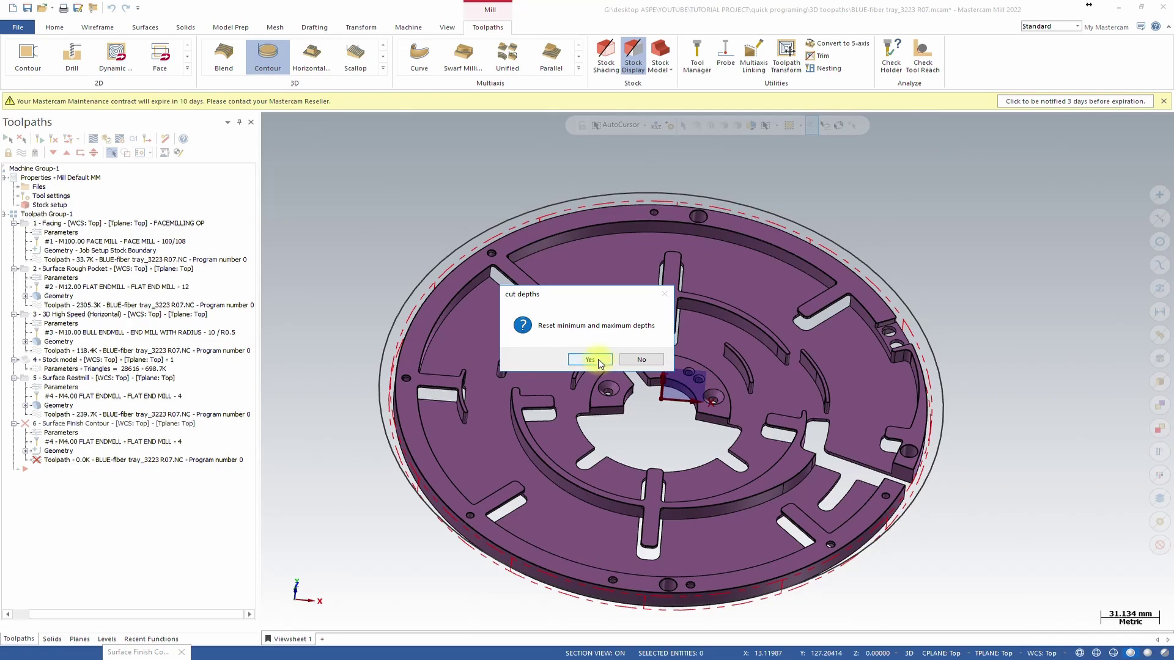
{"action": "left_click", "coordinate": [589, 360]}
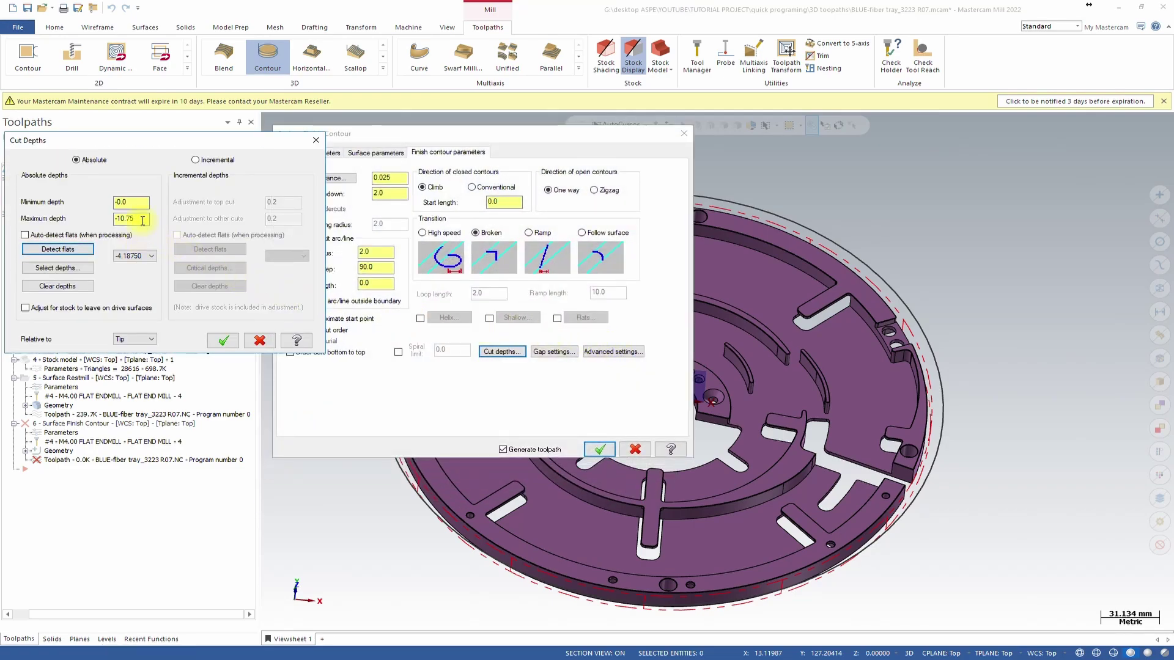
{"action": "left_click", "coordinate": [131, 202]}
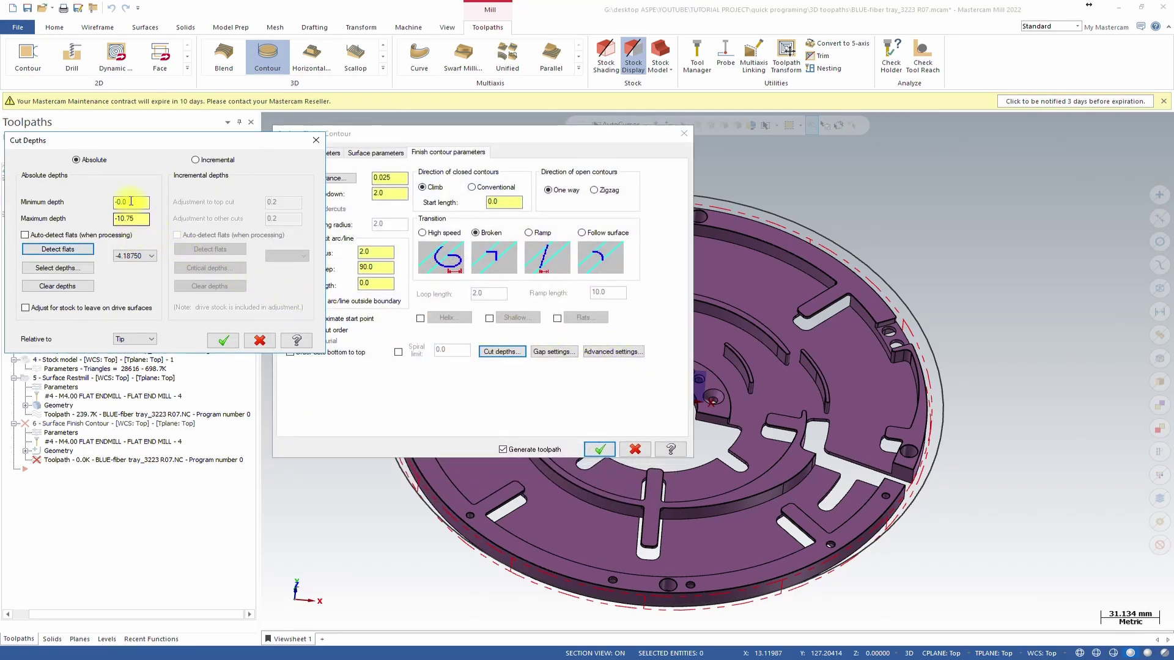
{"action": "left_click", "coordinate": [152, 256]}
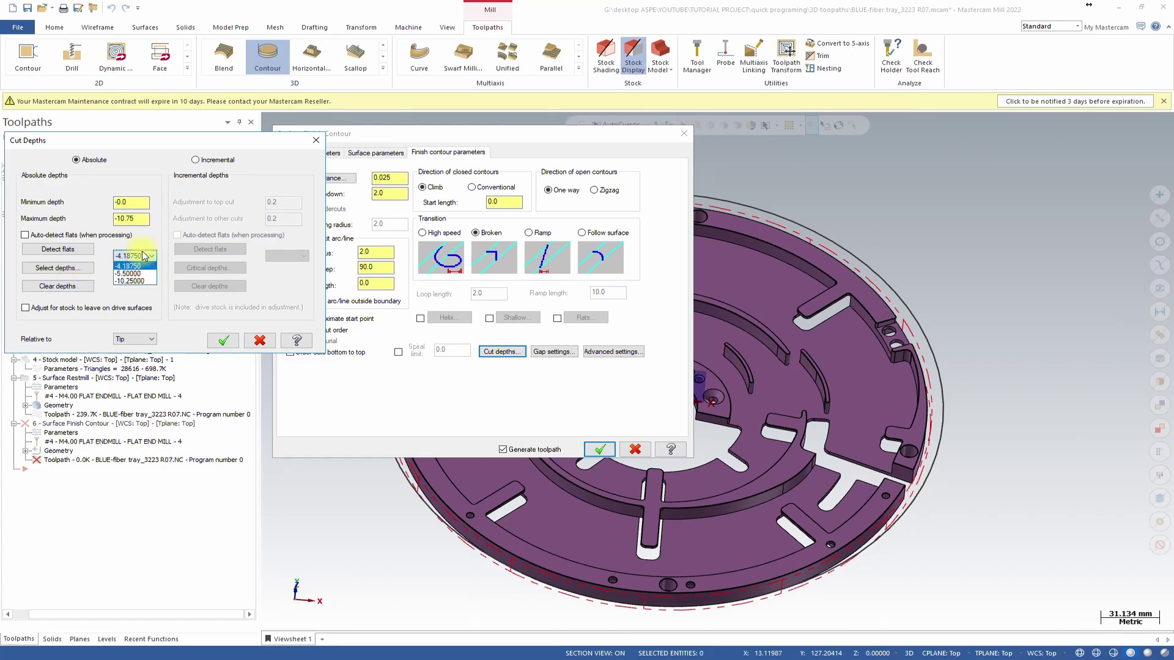
{"action": "left_click", "coordinate": [136, 274]}
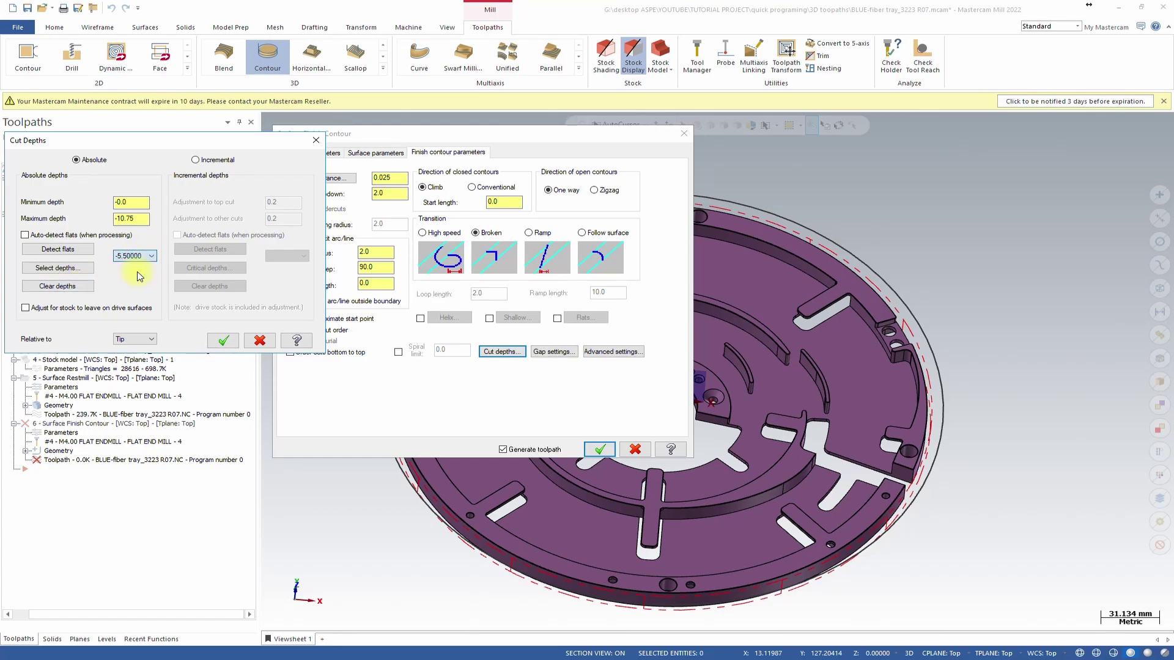
- Clear the cut depths and select new minimum and maximum points at the notch wall's base and the adjacent pocket floor corner
{"action": "left_click", "coordinate": [79, 269]}
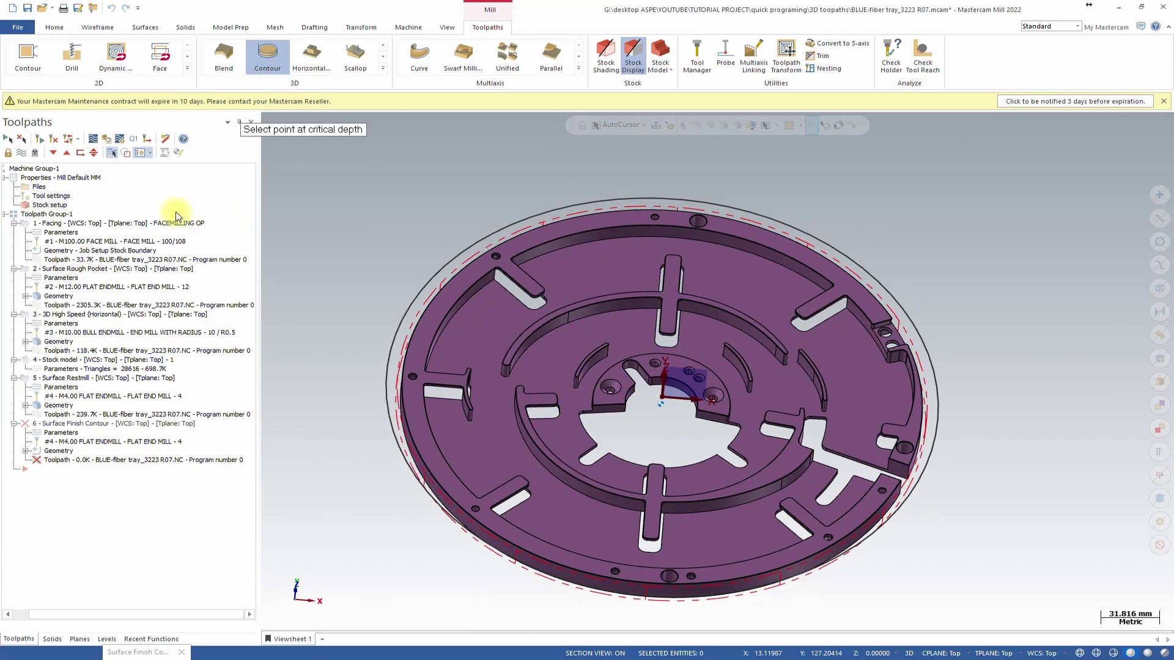
{"action": "key", "text": "Escape"}
{"action": "left_click", "coordinate": [64, 287]}
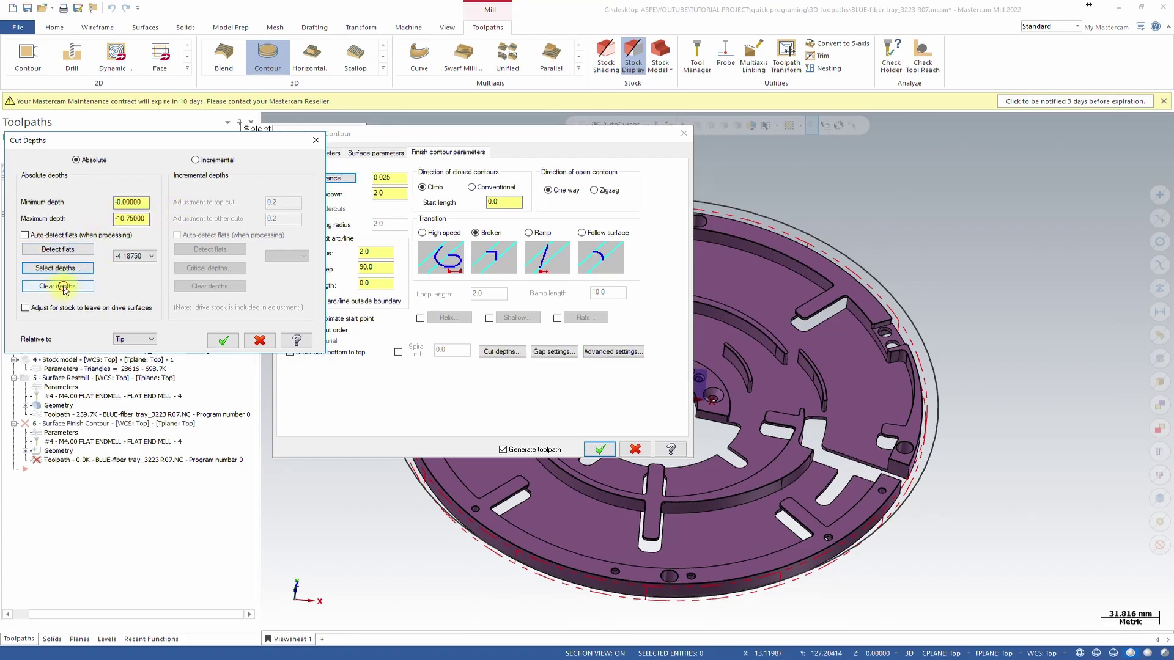
{"action": "left_click", "coordinate": [71, 267]}
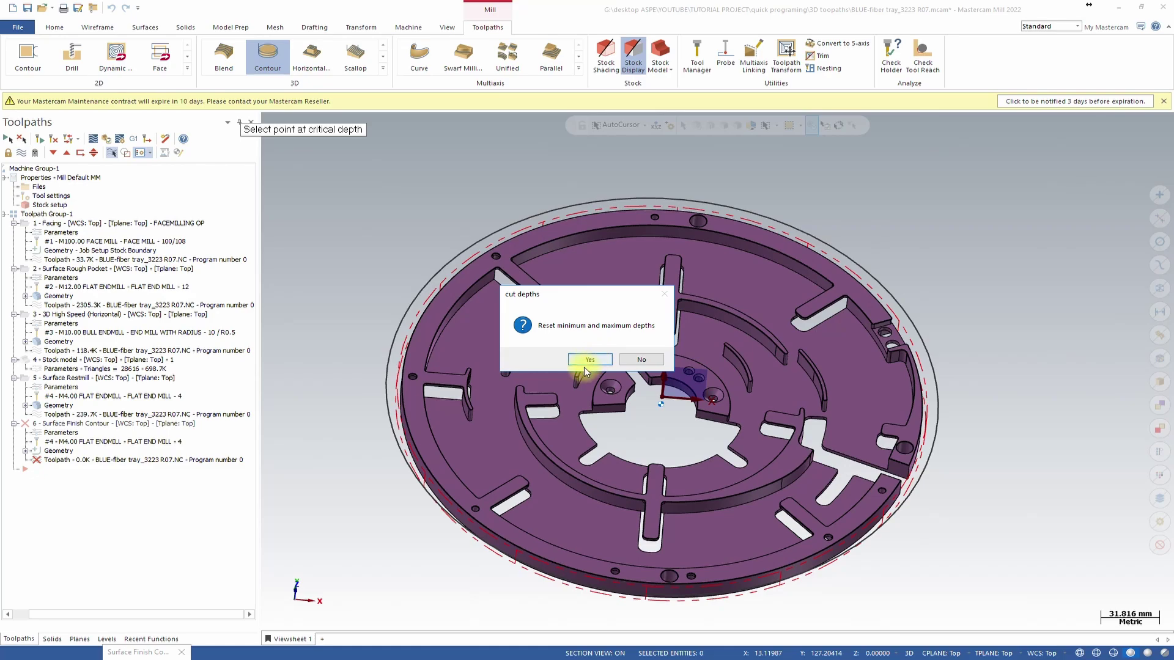
{"action": "left_click", "coordinate": [591, 365]}
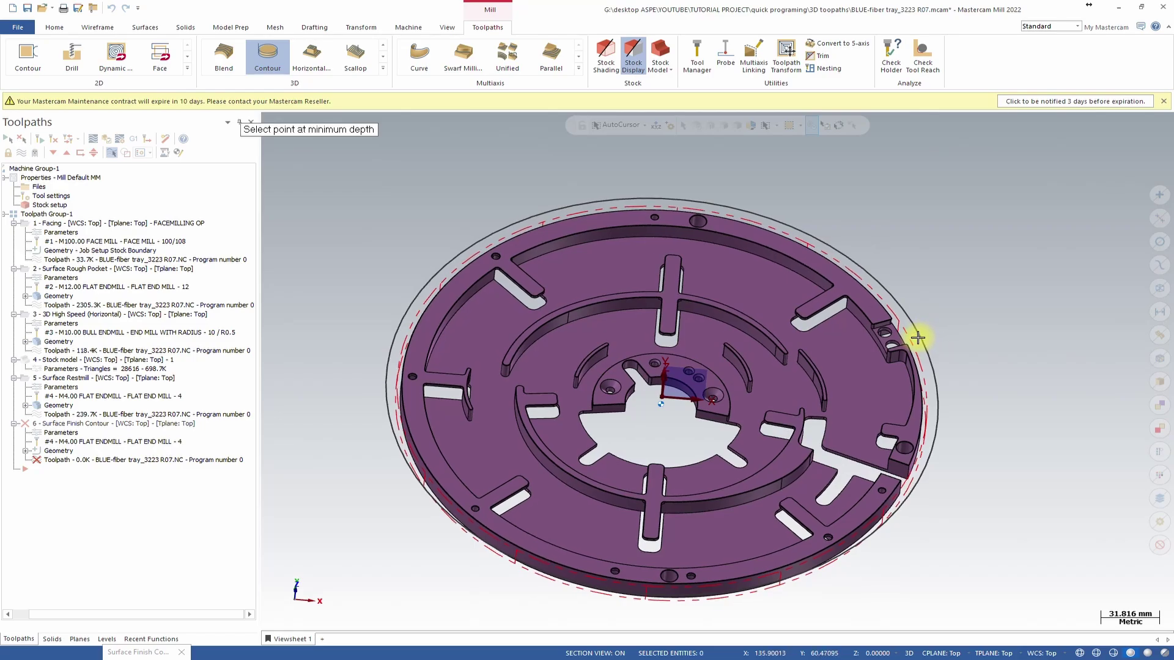
{"action": "scroll", "coordinate": [922, 338], "scroll_direction": "up", "scroll_amount": 10}
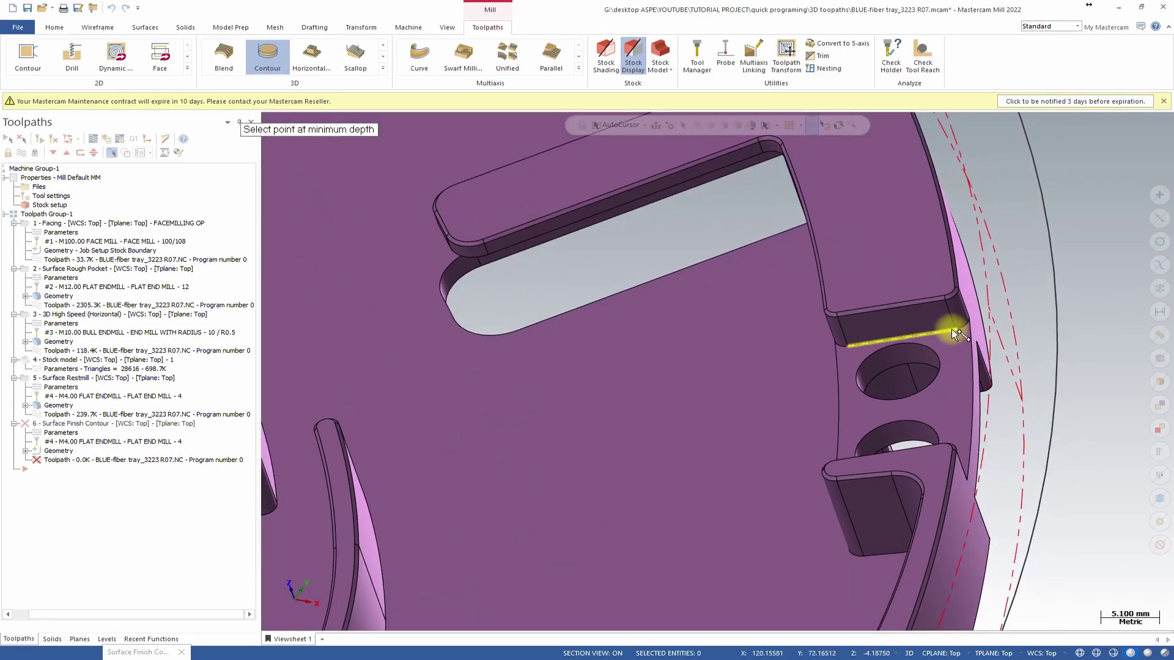
{"action": "left_click", "coordinate": [954, 328]}
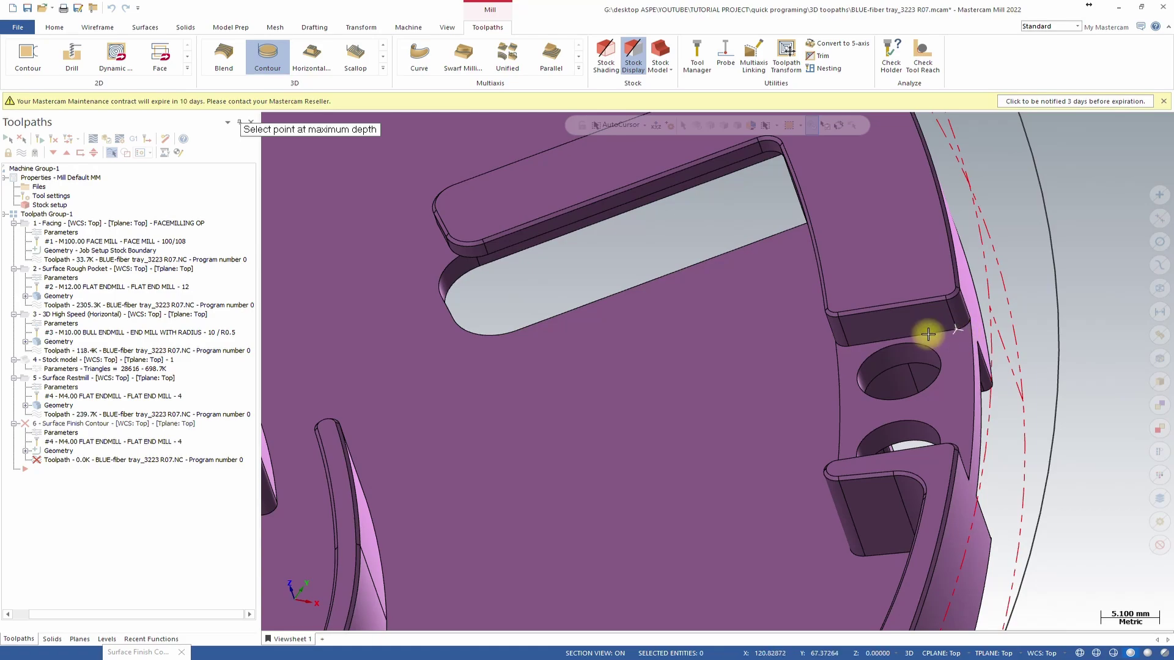
{"action": "middle_click_drag", "start_coordinate": [917, 333], "coordinate": [943, 336]}
{"action": "scroll", "coordinate": [943, 335], "scroll_direction": "down", "scroll_amount": 1}
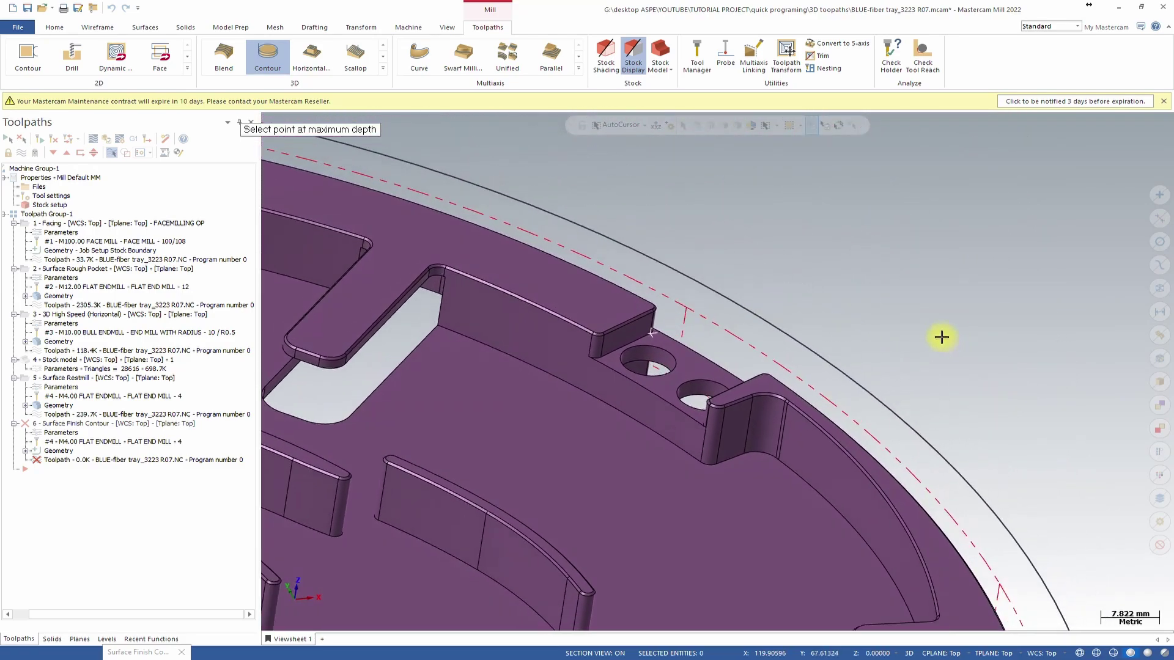
{"action": "left_click", "coordinate": [702, 461]}
- Pick critical depth points on the tray's underside edge and the top of the wall beside the two holes, and end the selection
{"action": "middle_click_drag", "start_coordinate": [754, 461], "coordinate": [731, 461]}
{"action": "scroll", "coordinate": [728, 458], "scroll_direction": "down", "scroll_amount": 4}
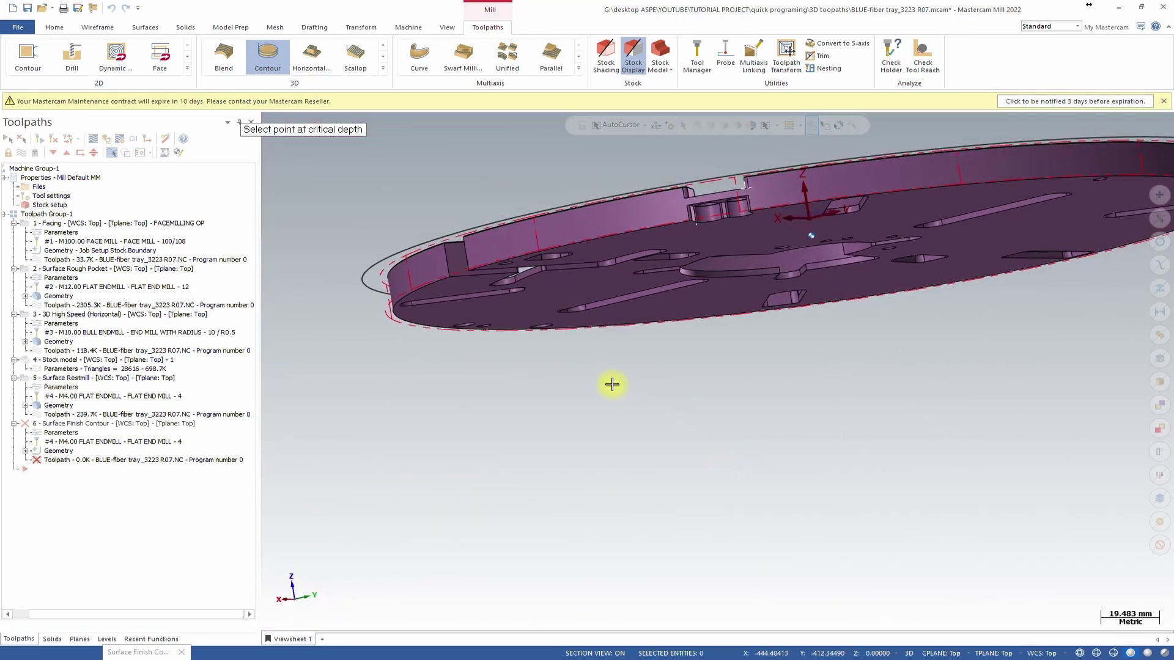
{"action": "middle_click_drag", "start_coordinate": [496, 288], "coordinate": [699, 398]}
{"action": "scroll", "coordinate": [711, 400], "scroll_direction": "up", "scroll_amount": 1}
{"action": "scroll", "coordinate": [818, 378], "scroll_direction": "up", "scroll_amount": 2}
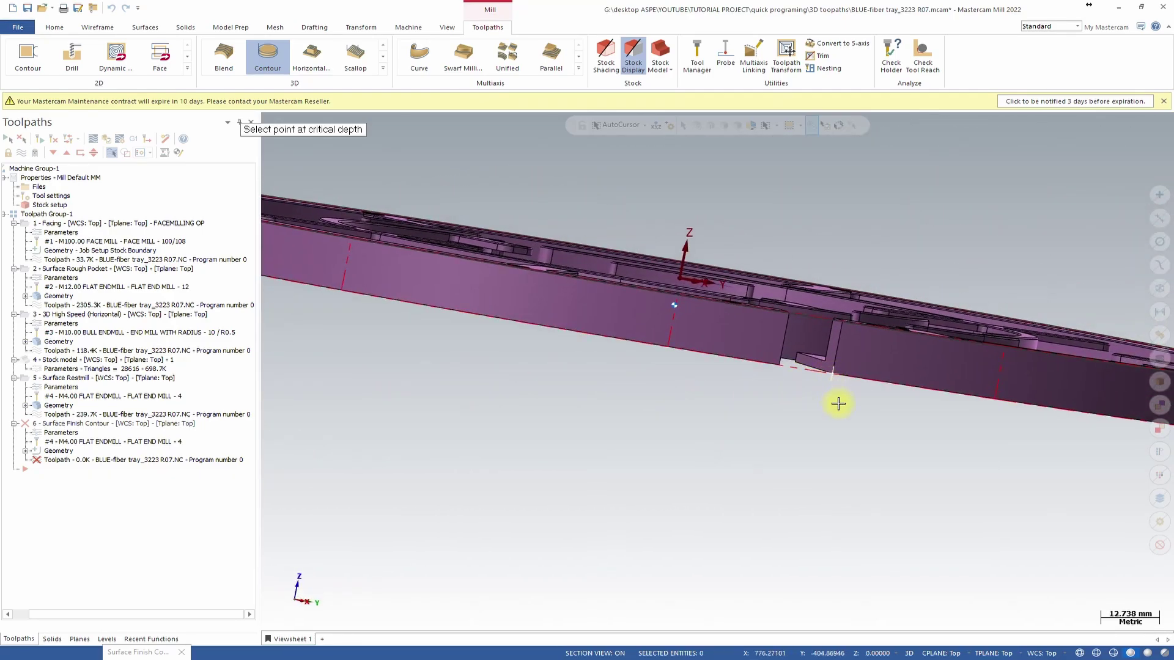
{"action": "middle_click_drag", "start_coordinate": [838, 404], "coordinate": [777, 390]}
{"action": "scroll", "coordinate": [778, 390], "scroll_direction": "down", "scroll_amount": 2}
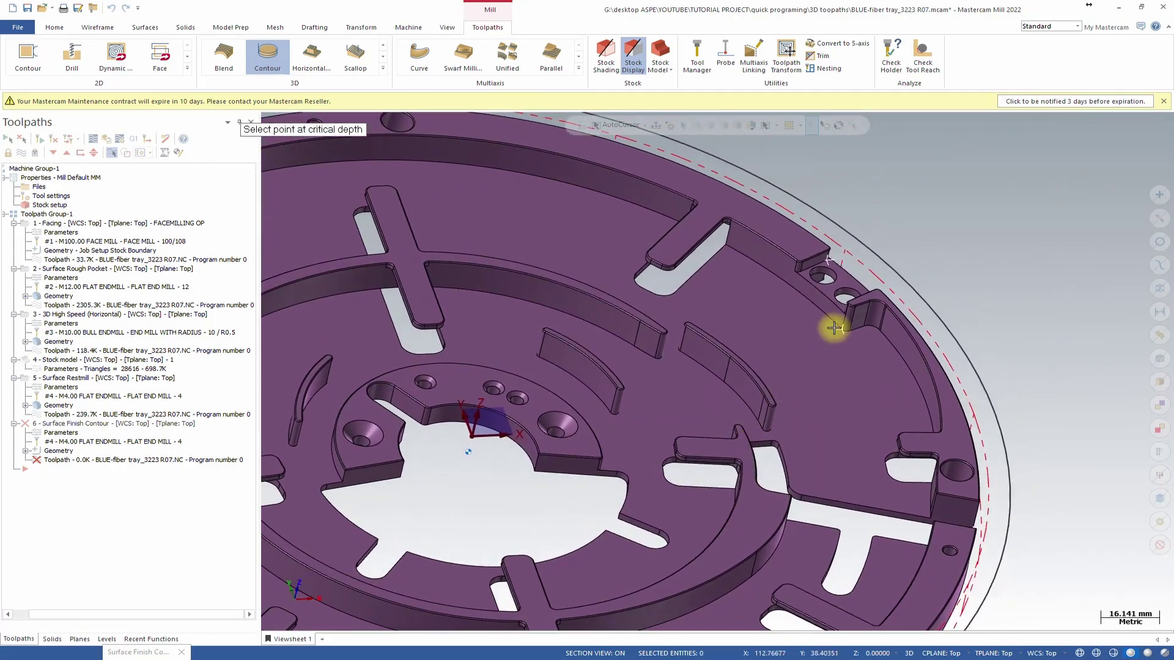
{"action": "scroll", "coordinate": [890, 317], "scroll_direction": "up", "scroll_amount": 5}
{"action": "scroll", "coordinate": [889, 318], "scroll_direction": "up", "scroll_amount": 5}
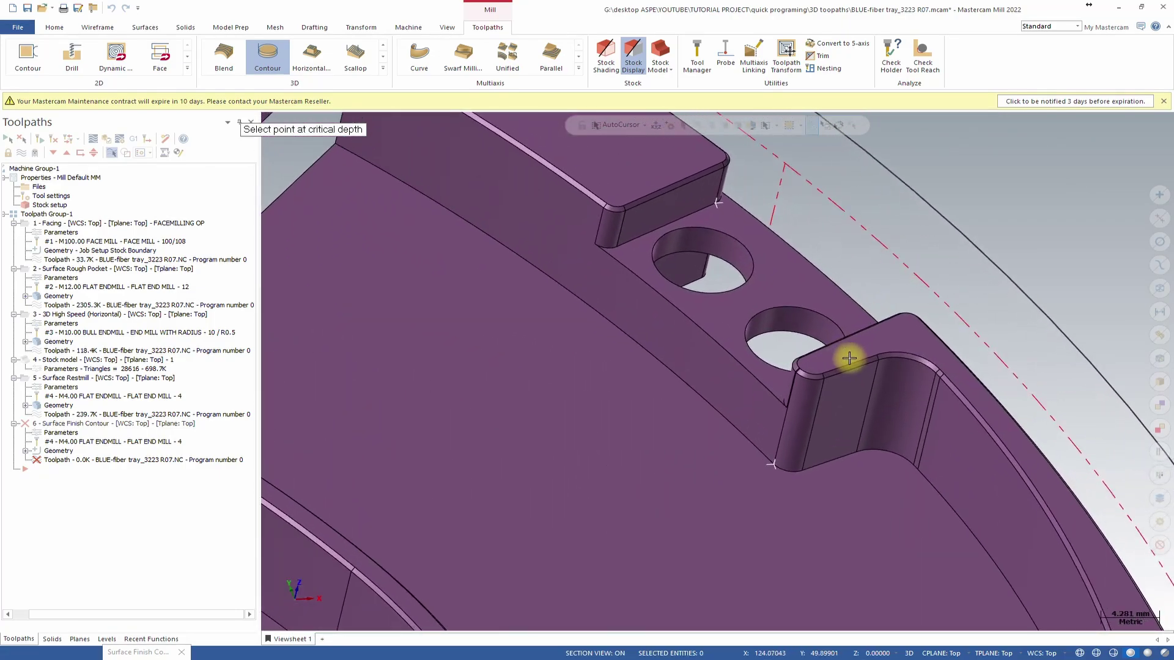
{"action": "left_click", "coordinate": [809, 370]}
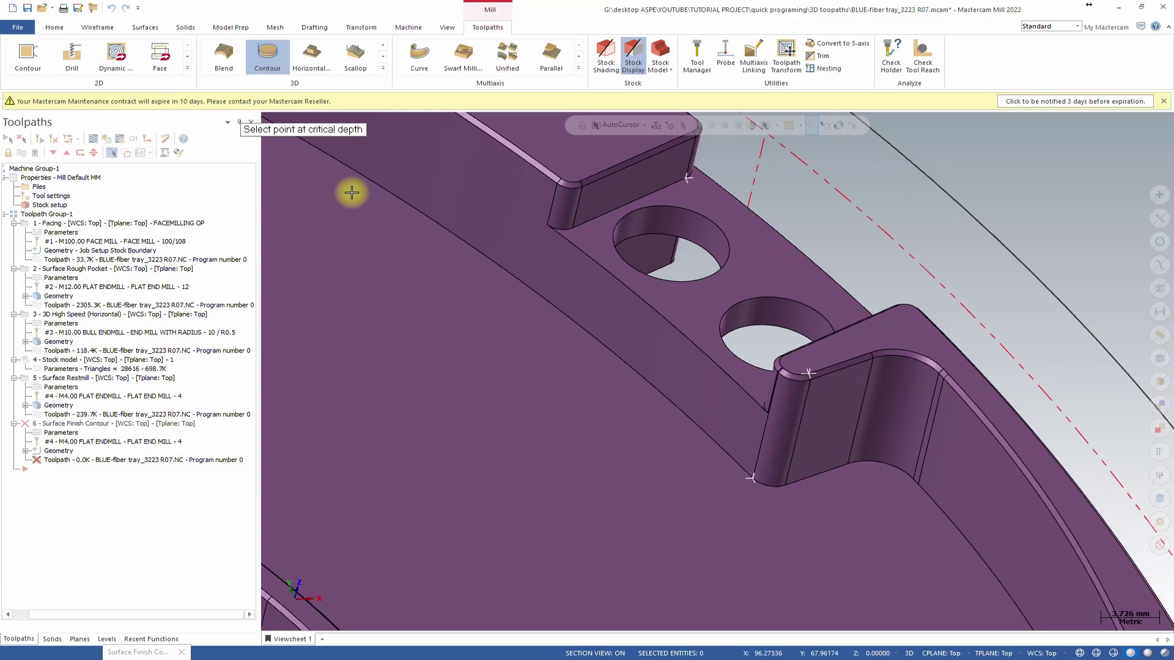
{"action": "left_click", "coordinate": [486, 287]}
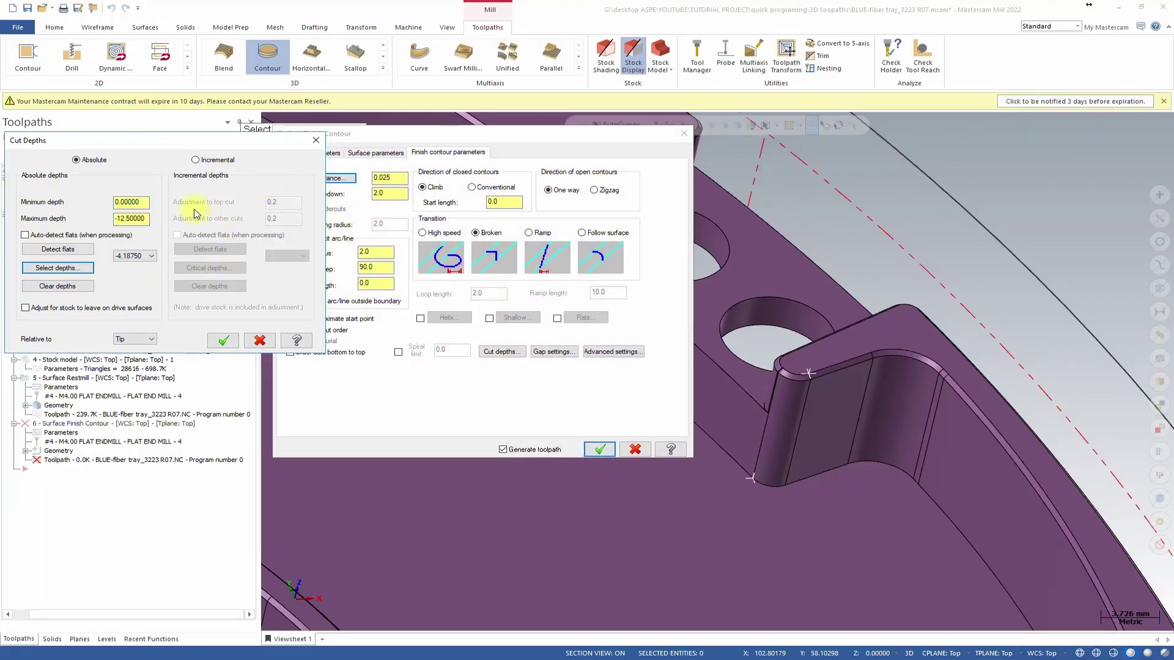
- Set the minimum depth to -1, accept the cut depths and generate the Surface Finish Contour toolpath
{"action": "double_click", "coordinate": [141, 204]}
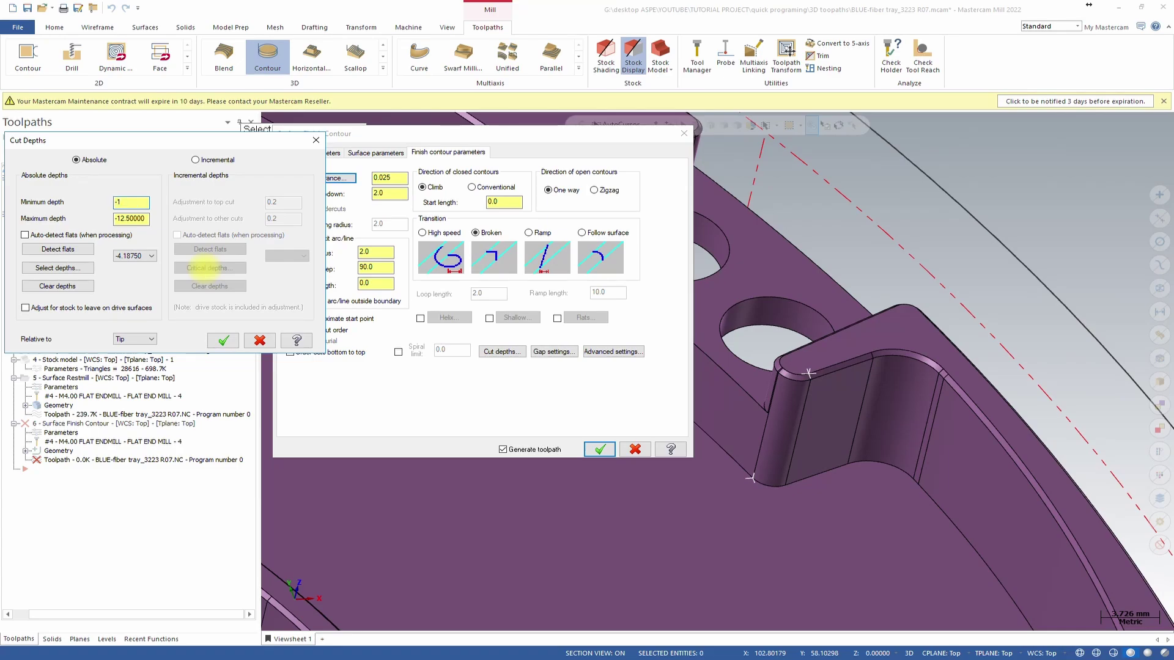
{"action": "type", "text": "-1"}
{"action": "left_click", "coordinate": [231, 342]}
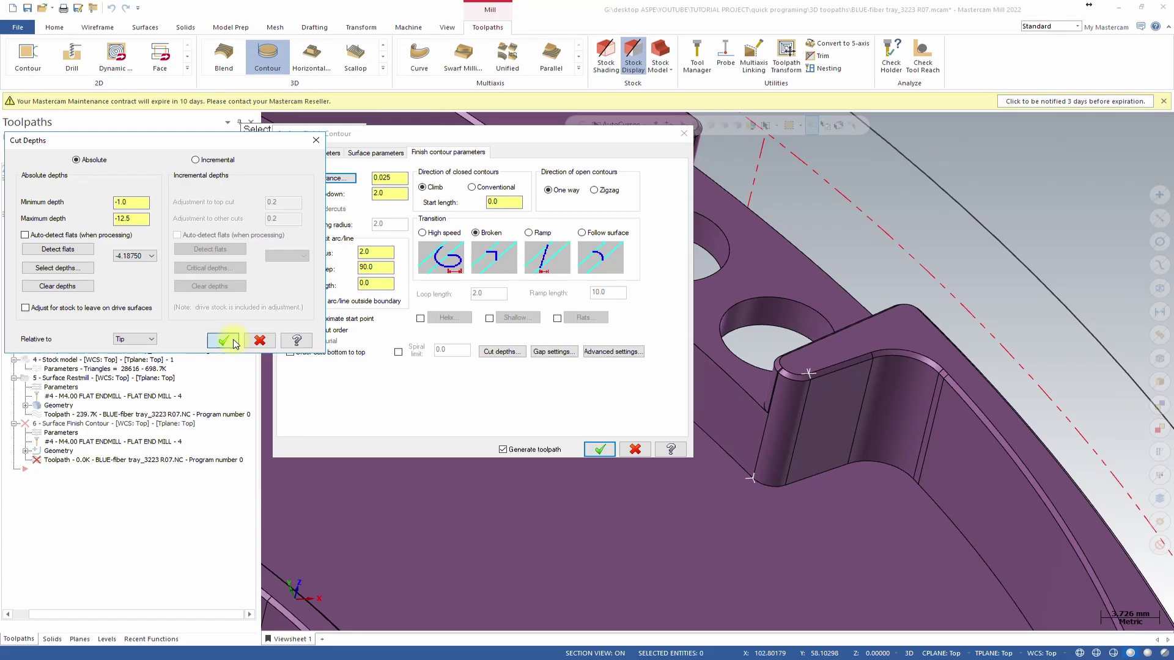
{"action": "left_click", "coordinate": [225, 340]}
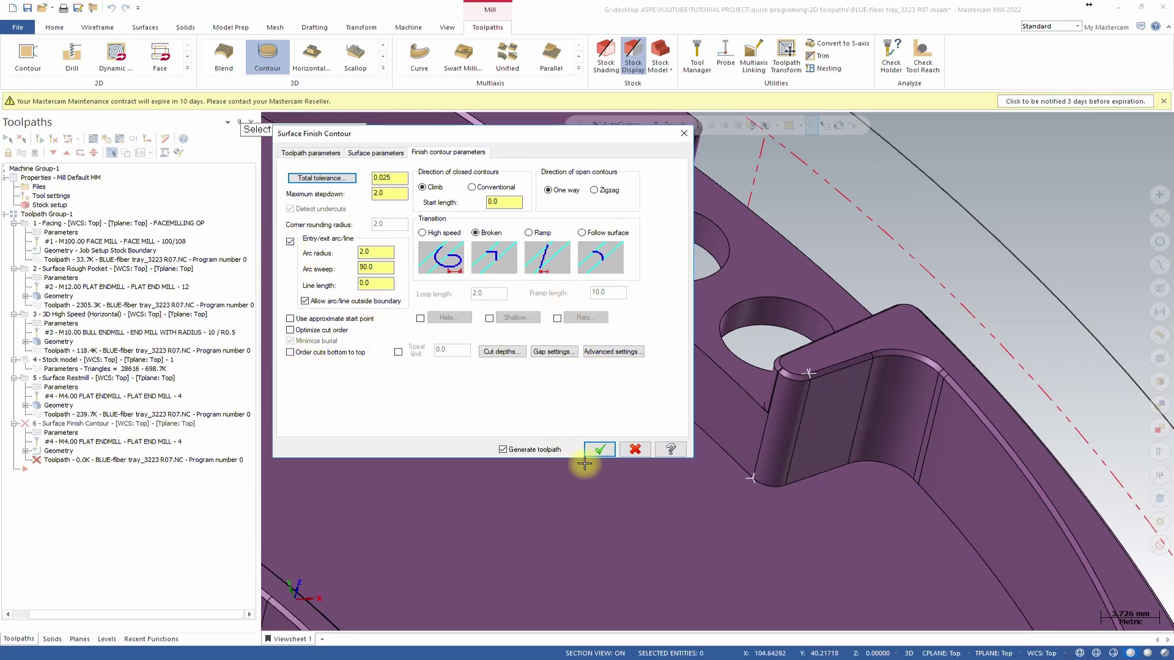
{"action": "left_click", "coordinate": [599, 450]}
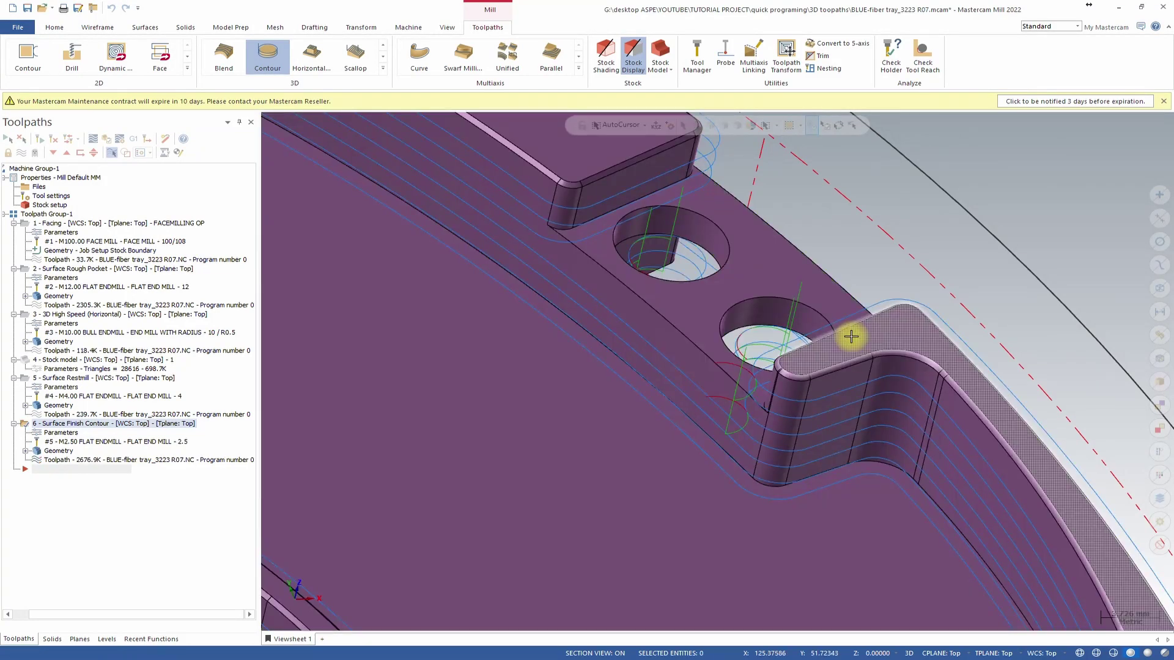
- Examine the generated finish contour toolpath around the tray's walls, slots, holes and outer rim
{"action": "middle_click_drag", "start_coordinate": [851, 337], "coordinate": [770, 272]}
{"action": "scroll", "coordinate": [786, 318], "scroll_direction": "down", "scroll_amount": 5}
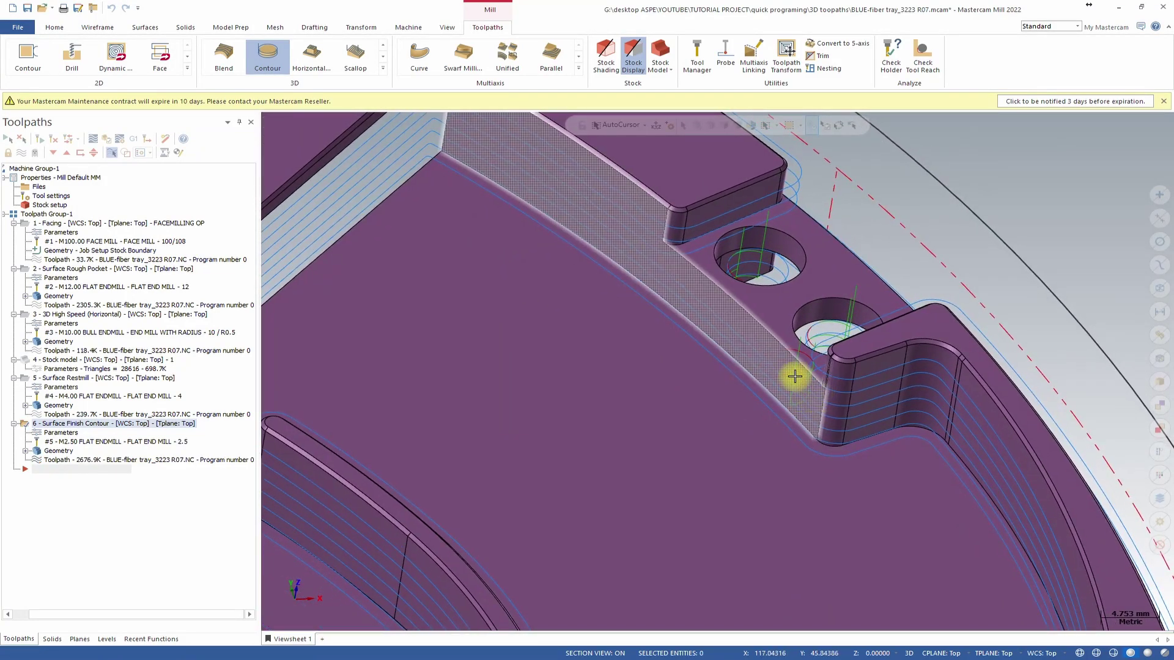
{"action": "scroll", "coordinate": [802, 391], "scroll_direction": "down", "scroll_amount": 8}
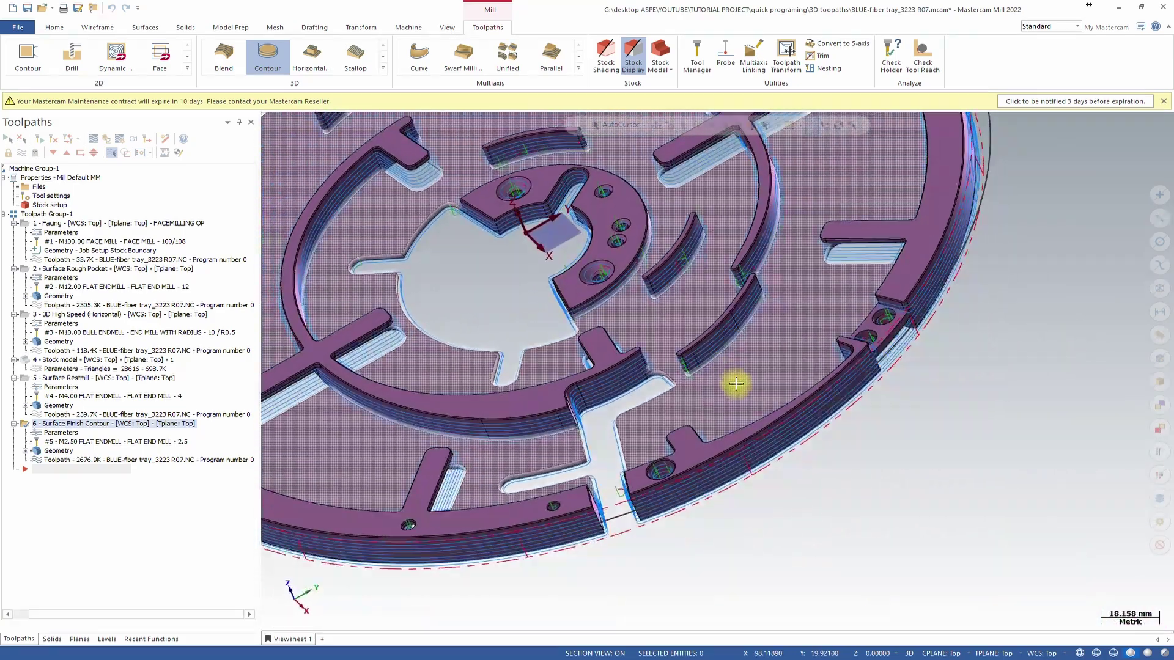
{"action": "scroll", "coordinate": [736, 384], "scroll_direction": "down", "scroll_amount": 1}
{"action": "middle_click_drag", "start_coordinate": [736, 384], "coordinate": [781, 367]}
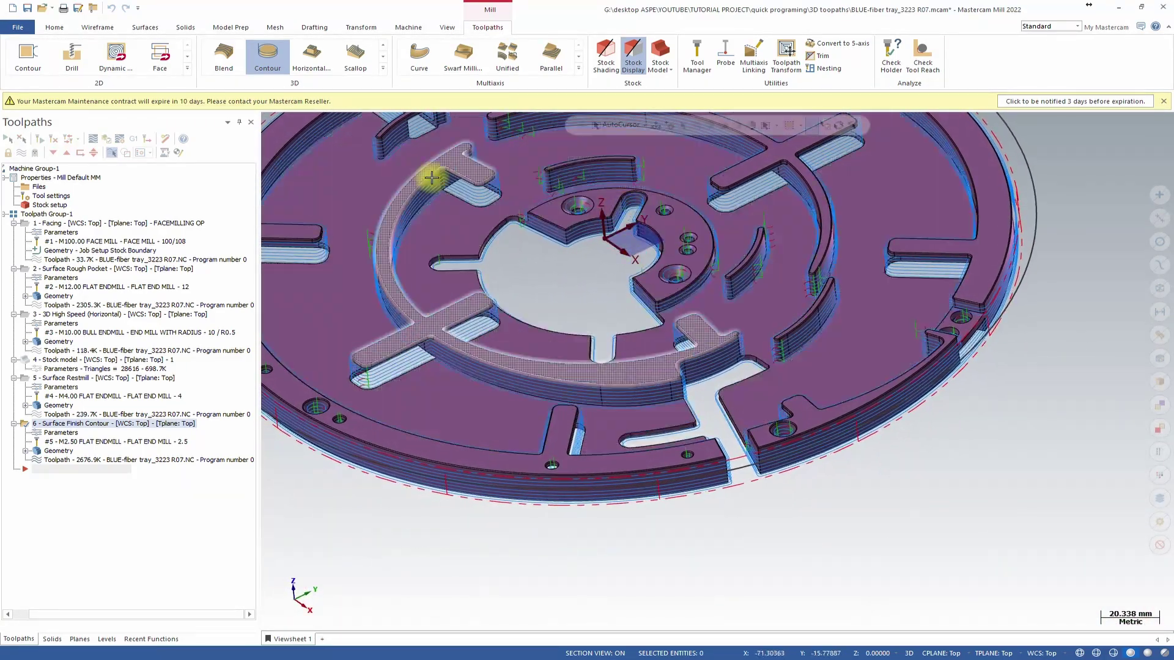
{"action": "middle_click_drag", "start_coordinate": [431, 177], "coordinate": [860, 326]}
{"action": "scroll", "coordinate": [550, 438], "scroll_direction": "up", "scroll_amount": 8}
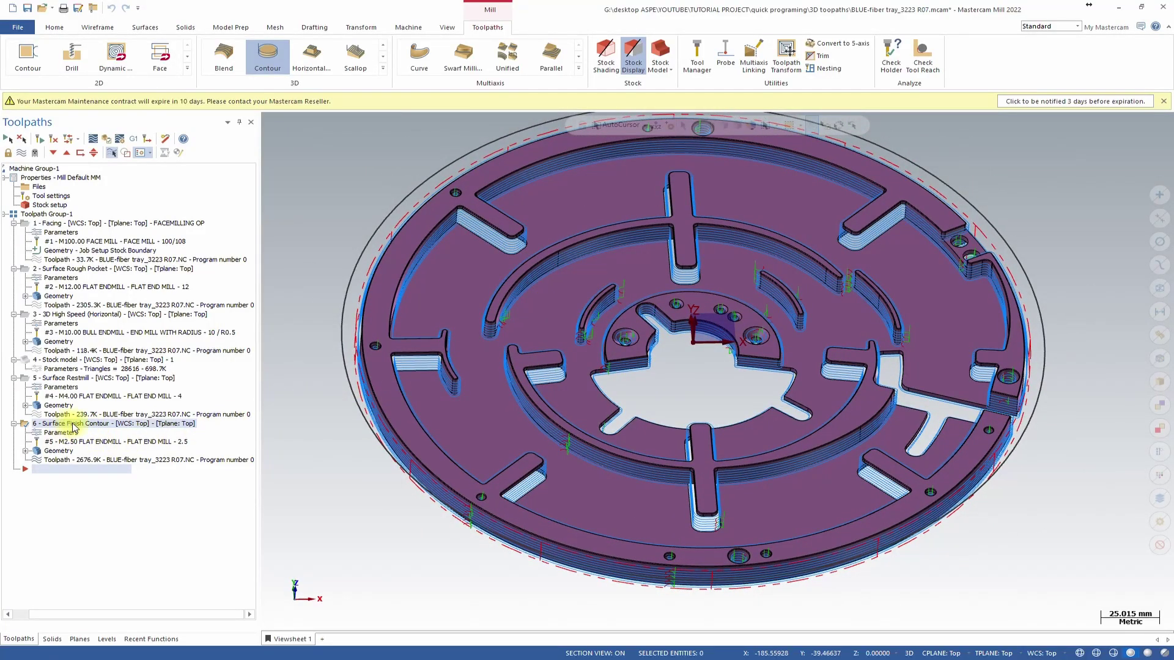
{"action": "middle_click_drag", "start_coordinate": [526, 328], "coordinate": [377, 391]}
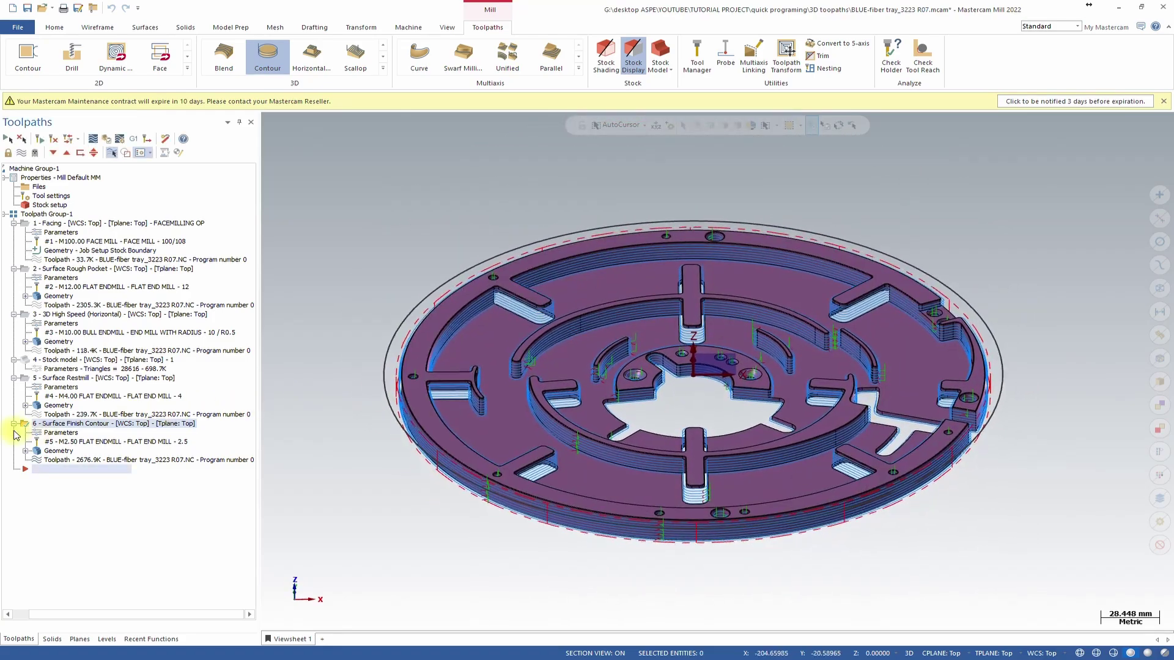
{"action": "double_click", "coordinate": [63, 425]}
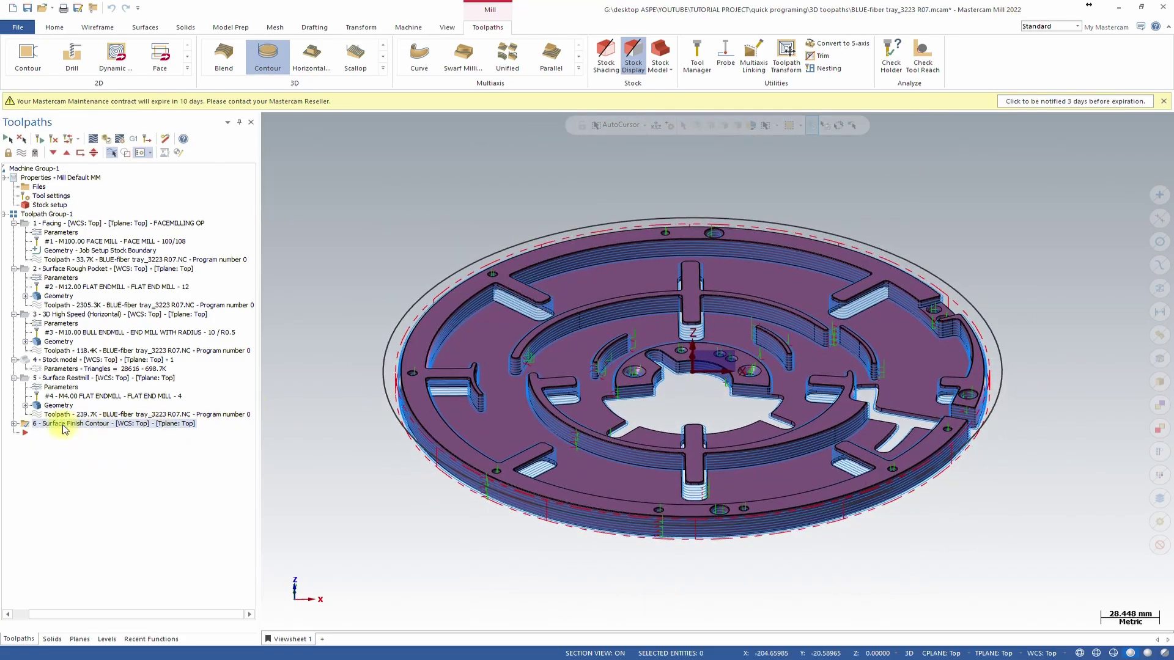
{"action": "double_click", "coordinate": [56, 425]}
{"action": "mouse_move", "coordinate": [629, 398]}
{"action": "middle_mouse_down"}
{"action": "mouse_move", "coordinate": [828, 349]}
{"action": "mouse_move", "coordinate": [846, 326]}
{"action": "middle_mouse_up"}
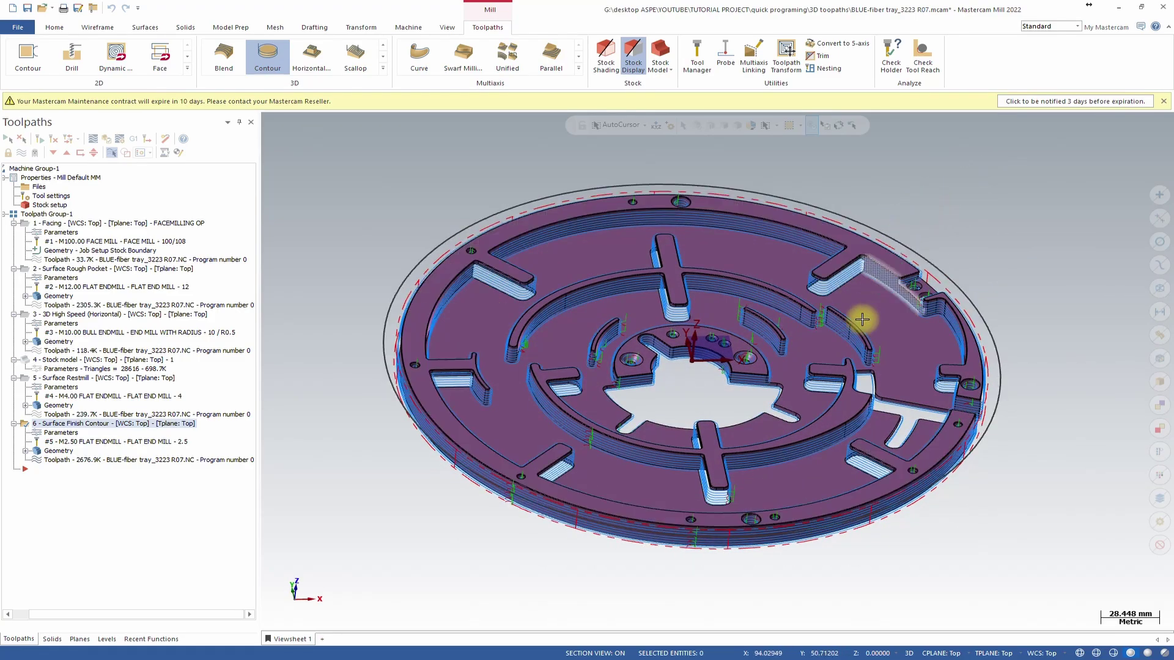
{"action": "scroll", "coordinate": [938, 230], "scroll_direction": "up", "scroll_amount": 3}
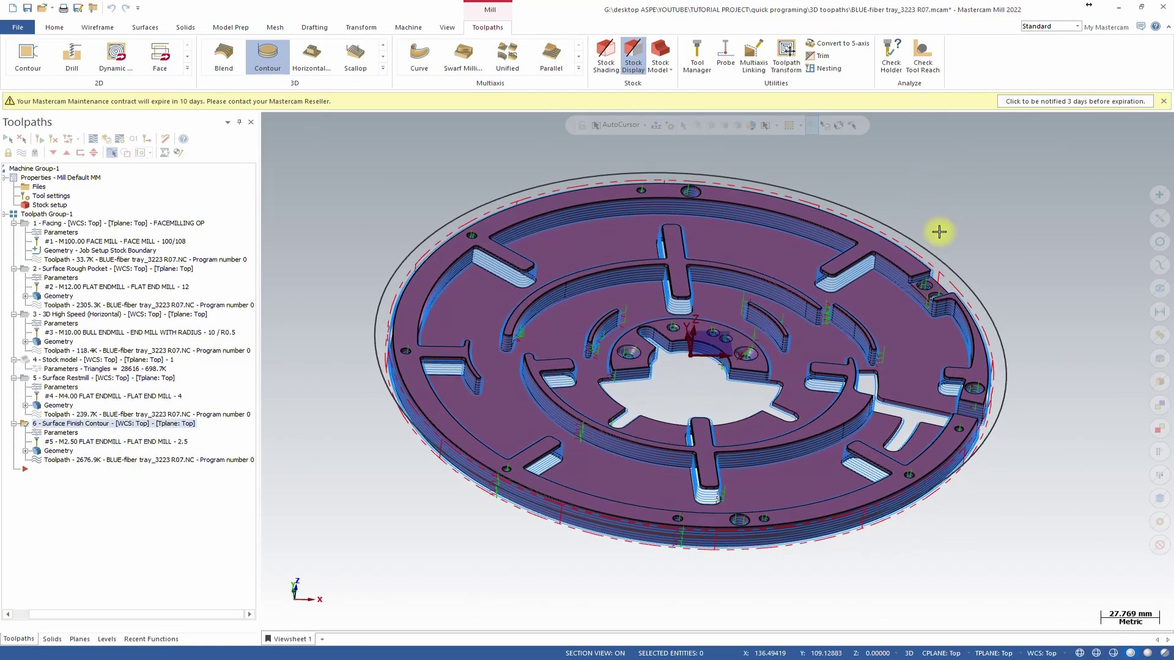
{"action": "scroll", "coordinate": [939, 231], "scroll_direction": "up", "scroll_amount": 2}
{"action": "middle_click_drag", "start_coordinate": [938, 231], "coordinate": [958, 226]}
{"action": "scroll", "coordinate": [958, 226], "scroll_direction": "down", "scroll_amount": 2}
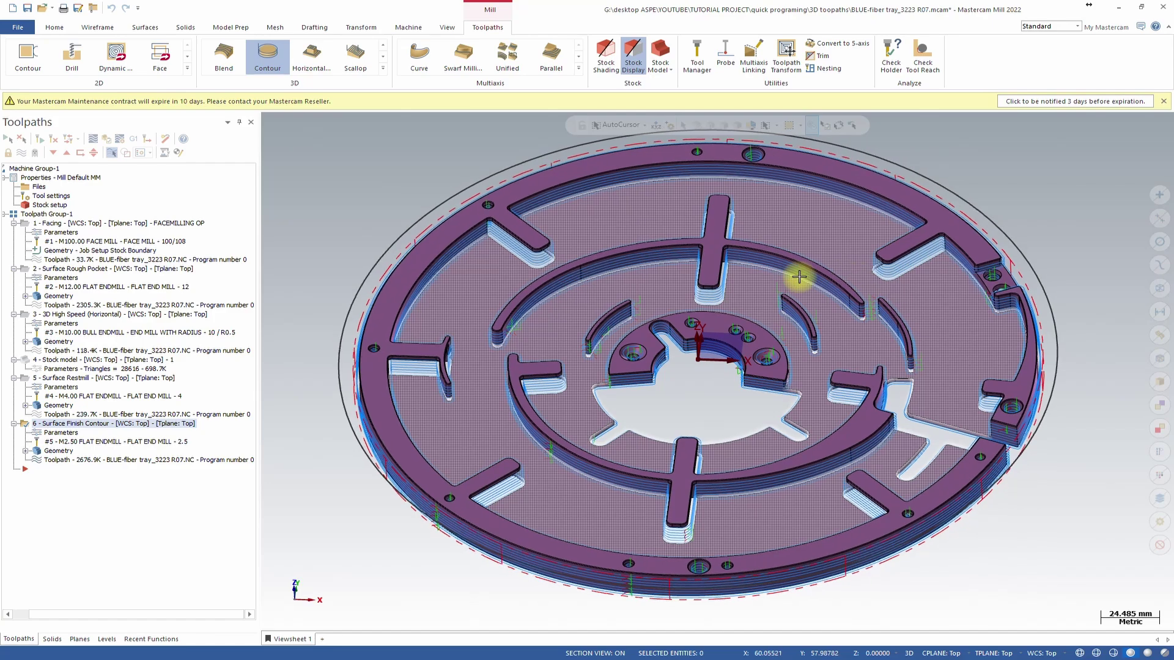
{"action": "scroll", "coordinate": [799, 277], "scroll_direction": "down", "scroll_amount": 1}
{"action": "middle_click_drag", "start_coordinate": [558, 322], "coordinate": [678, 382]}
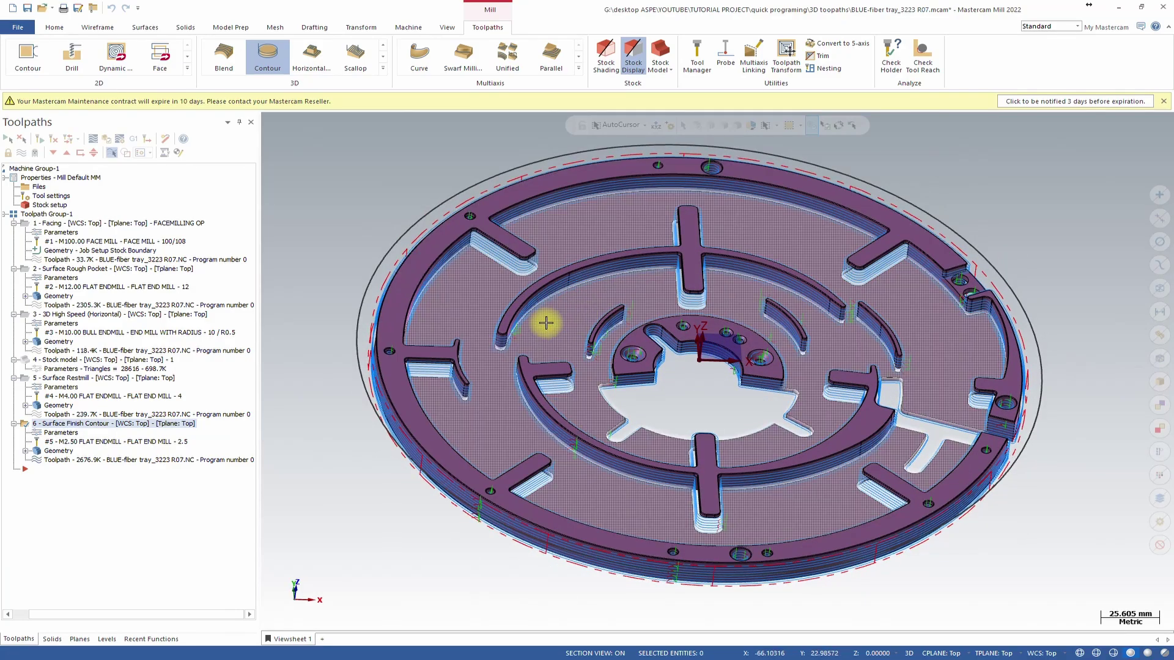
- Create a 2D Model Chamfer toolpath, accept the missing-defaults notice and choose the CHAMFER MILL 4/90DEG tool
{"action": "left_click", "coordinate": [189, 70]}
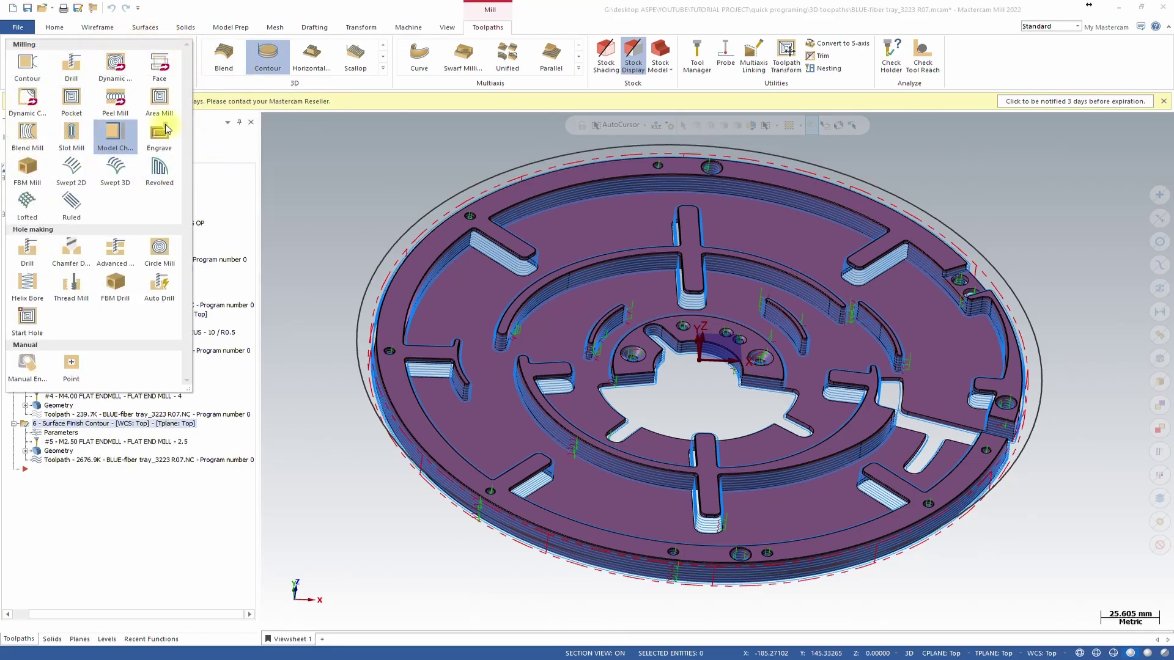
{"action": "left_click", "coordinate": [116, 135]}
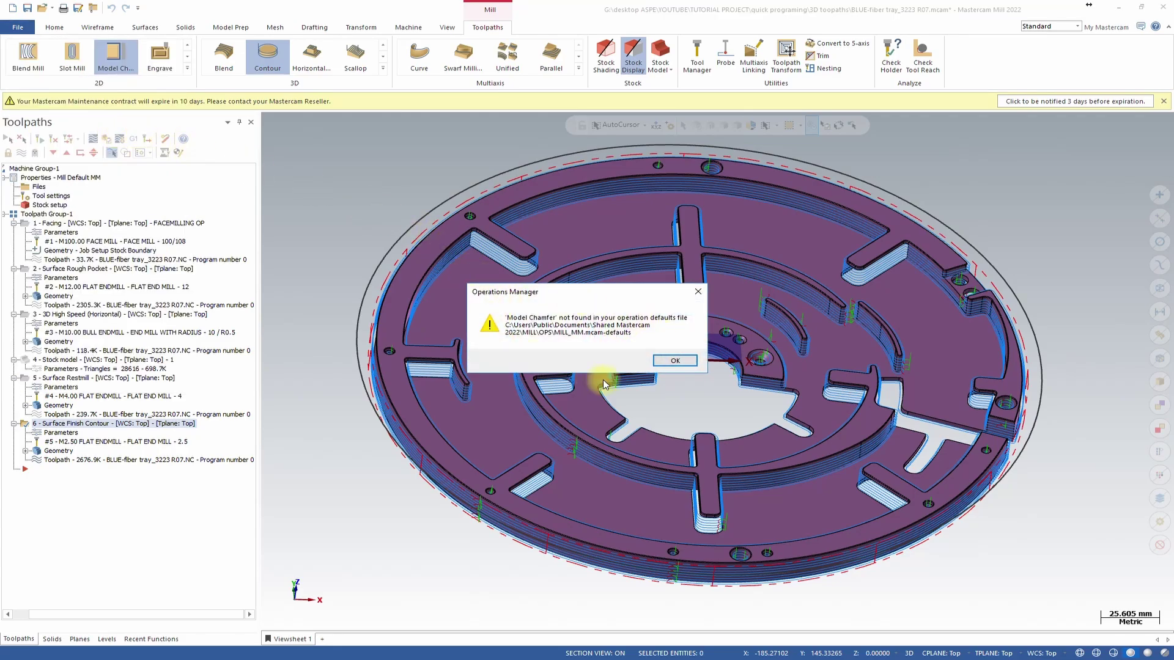
{"action": "left_click", "coordinate": [675, 362]}
{"action": "left_click", "coordinate": [250, 249]}
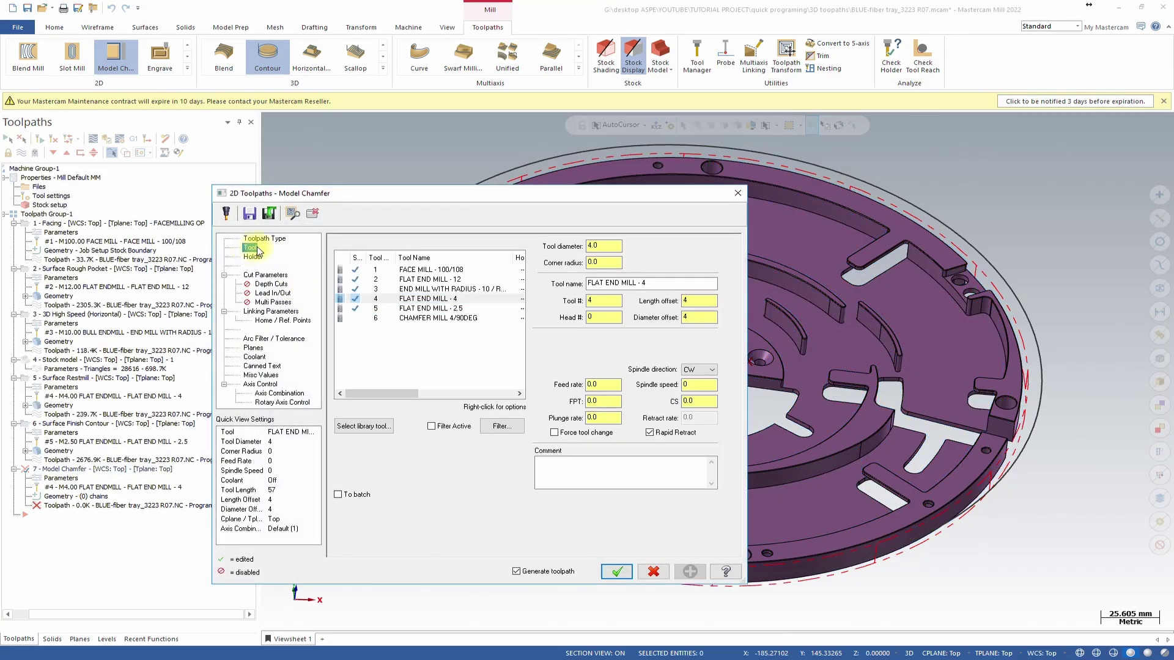
{"action": "left_click", "coordinate": [426, 319]}
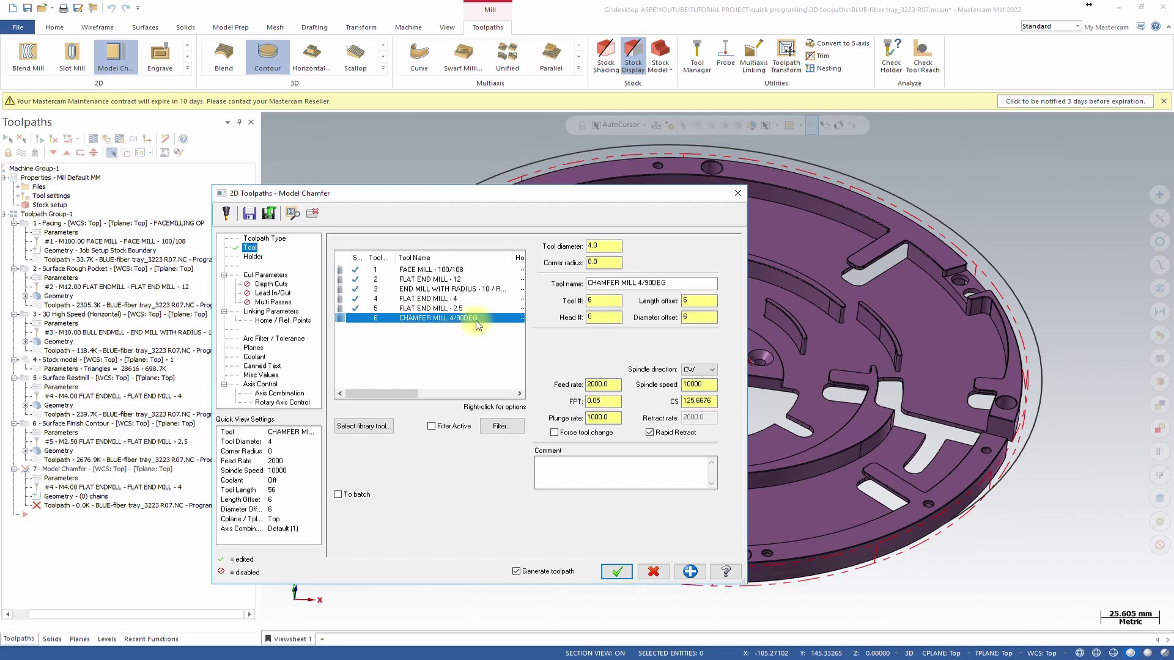
- Start selecting the chamfer's chain geometry in 3D solid chaining with Loop selection only, turning off the cavities method
{"action": "left_click", "coordinate": [262, 239]}
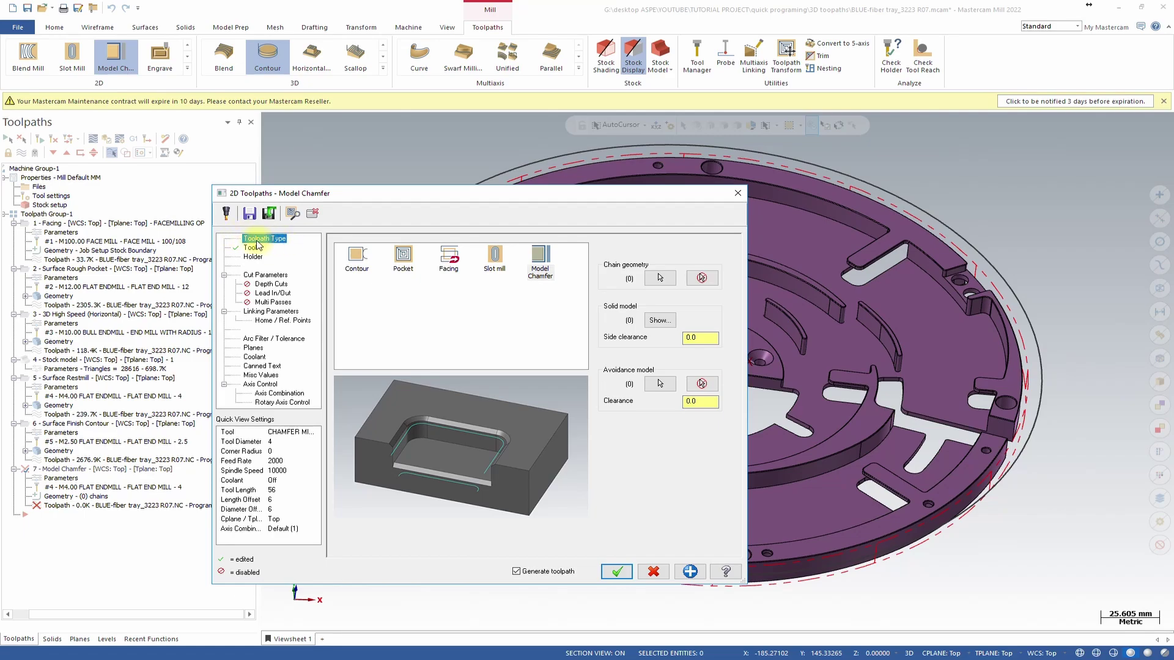
{"action": "left_click", "coordinate": [661, 278]}
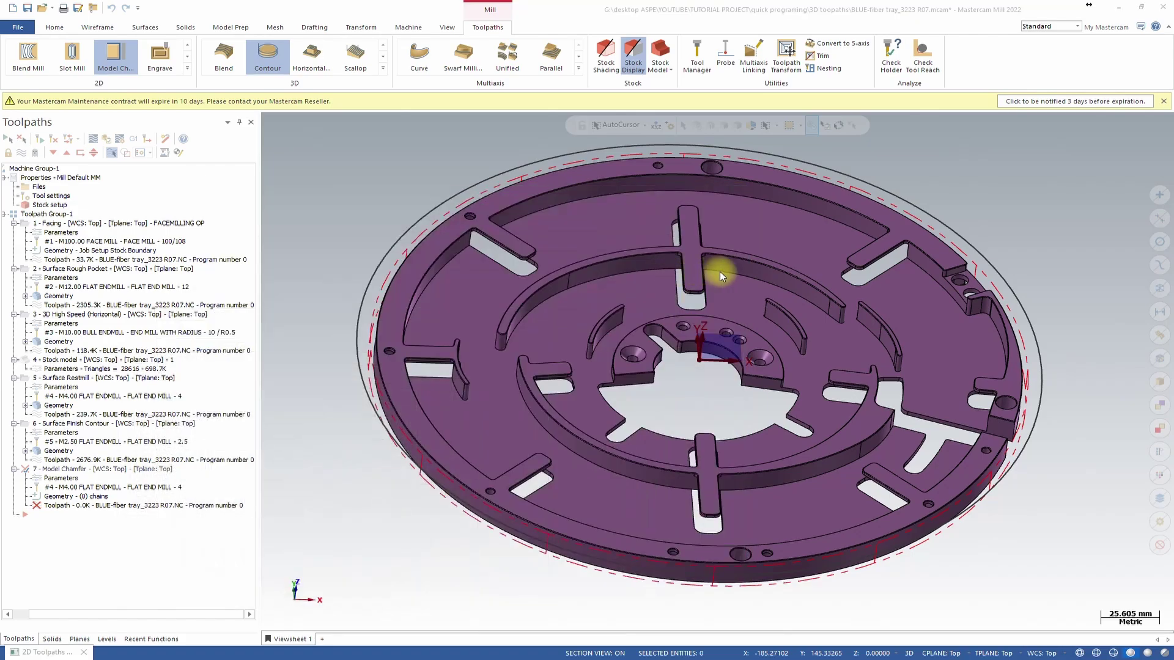
{"action": "scroll", "coordinate": [684, 273], "scroll_direction": "up", "scroll_amount": 8}
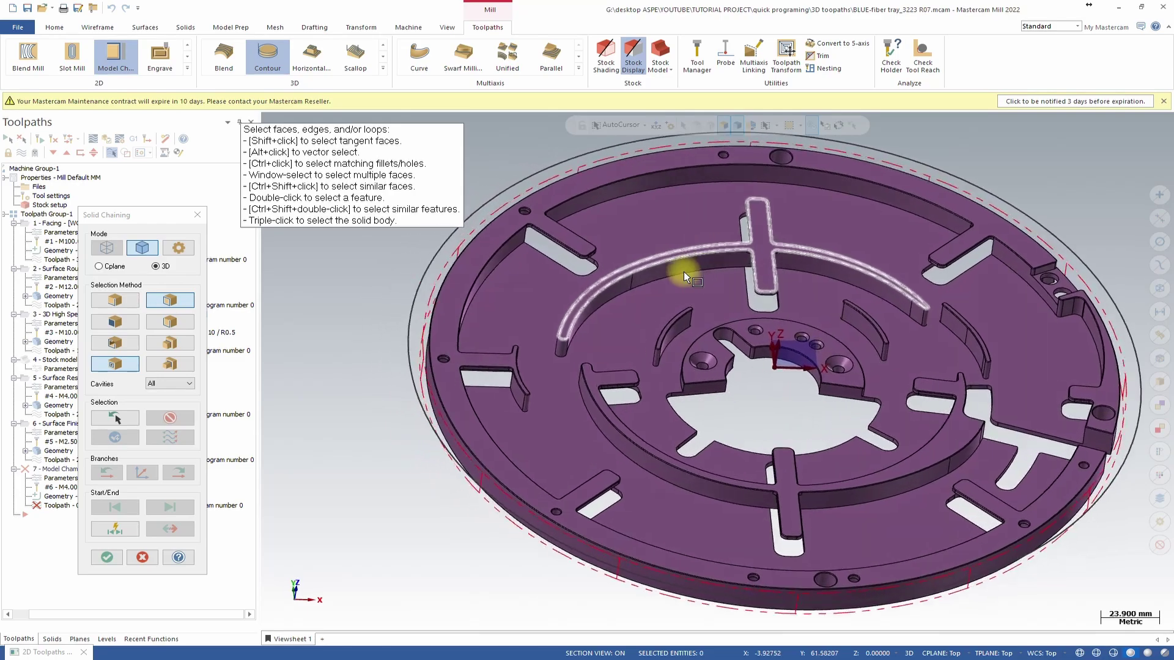
{"action": "scroll", "coordinate": [725, 286], "scroll_direction": "up", "scroll_amount": 6}
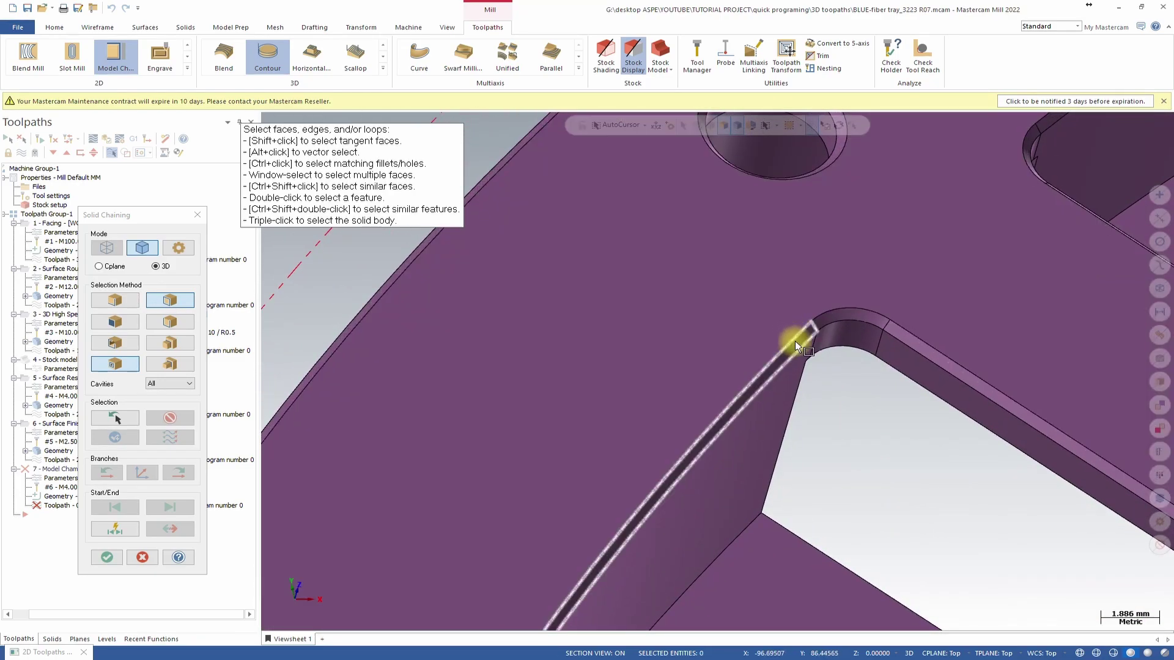
{"action": "middle_click_drag", "start_coordinate": [805, 323], "coordinate": [806, 356]}
{"action": "scroll", "coordinate": [846, 352], "scroll_direction": "down", "scroll_amount": 6}
{"action": "scroll", "coordinate": [810, 357], "scroll_direction": "down", "scroll_amount": 1}
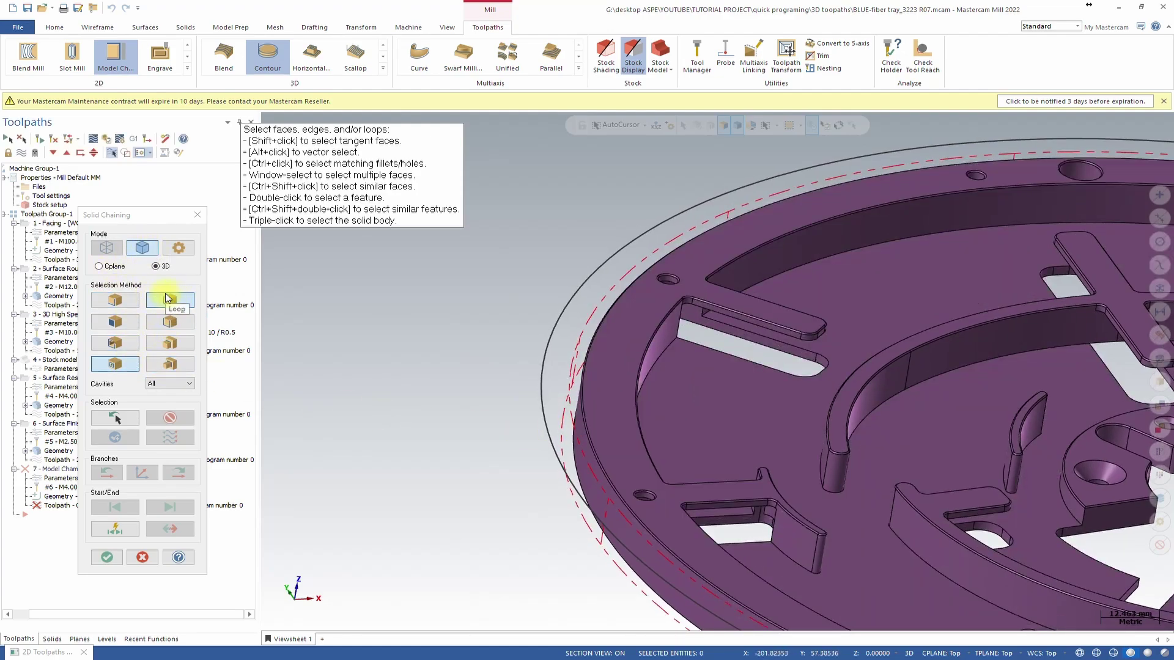
{"action": "left_click", "coordinate": [122, 364]}
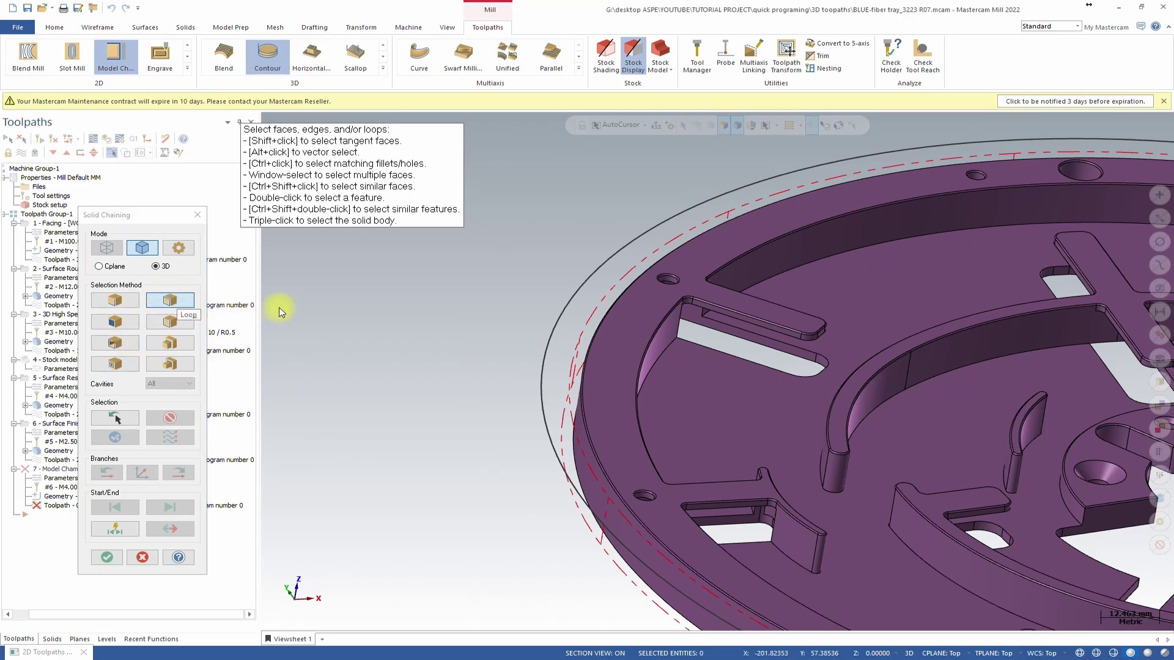
- Chain the upper edge loop of the tray's outer rim and shift its start point back to the end of the adjacent arm
{"action": "left_click", "coordinate": [658, 316]}
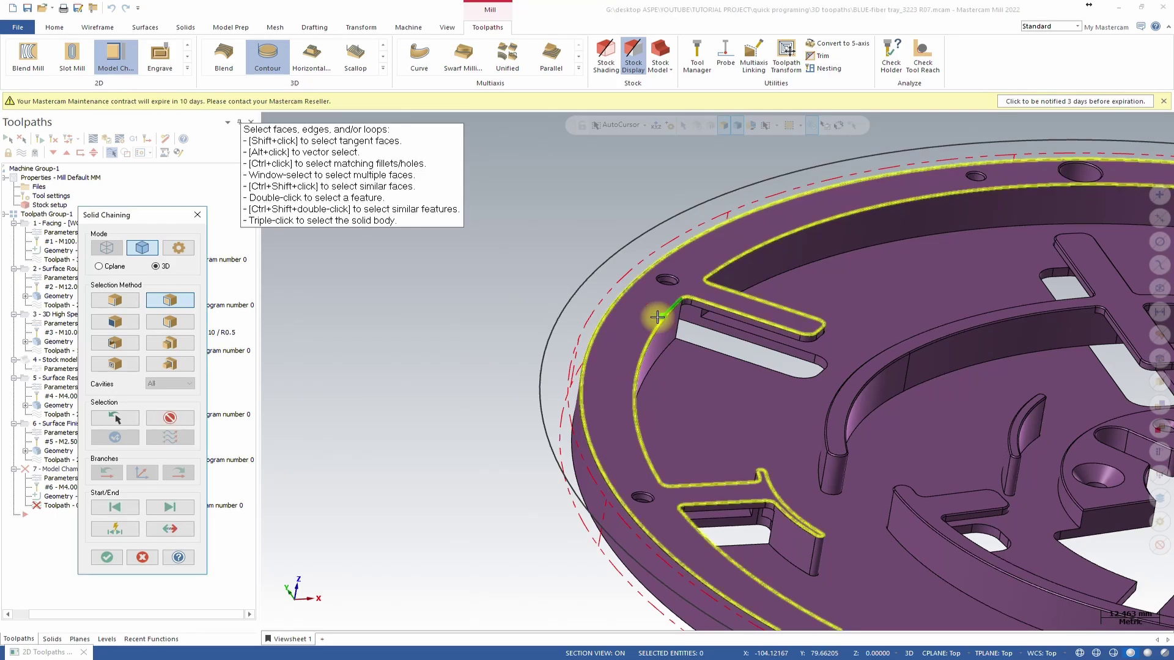
{"action": "scroll", "coordinate": [664, 313], "scroll_direction": "down", "scroll_amount": 2}
{"action": "scroll", "coordinate": [667, 324], "scroll_direction": "up", "scroll_amount": 2}
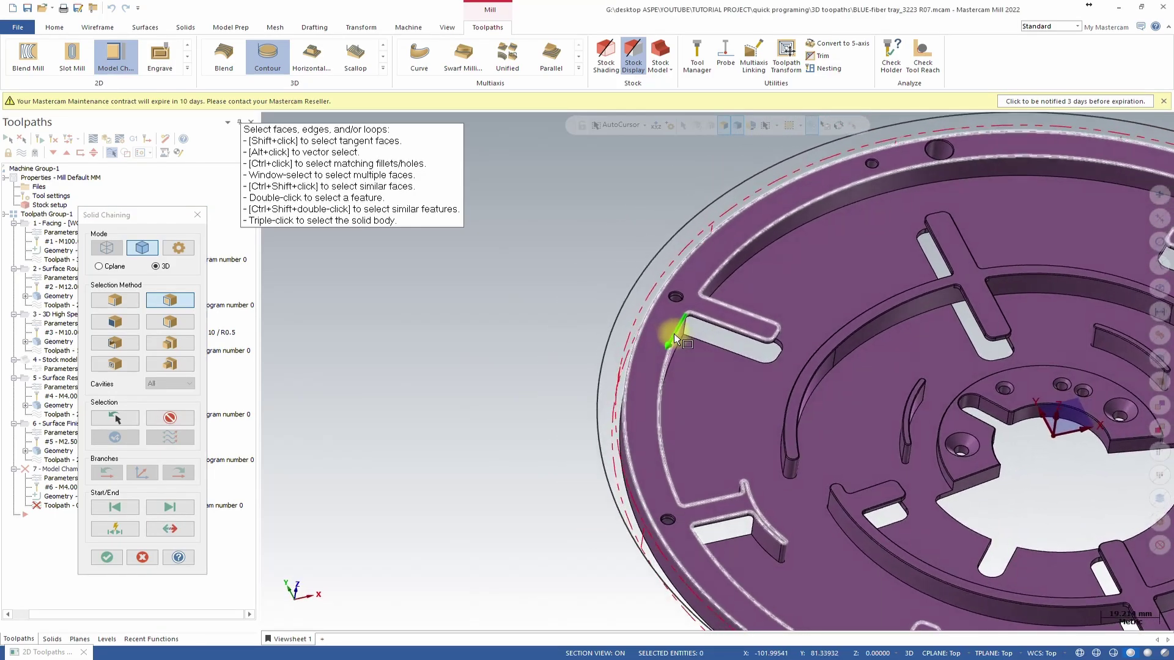
{"action": "left_click", "coordinate": [126, 509]}
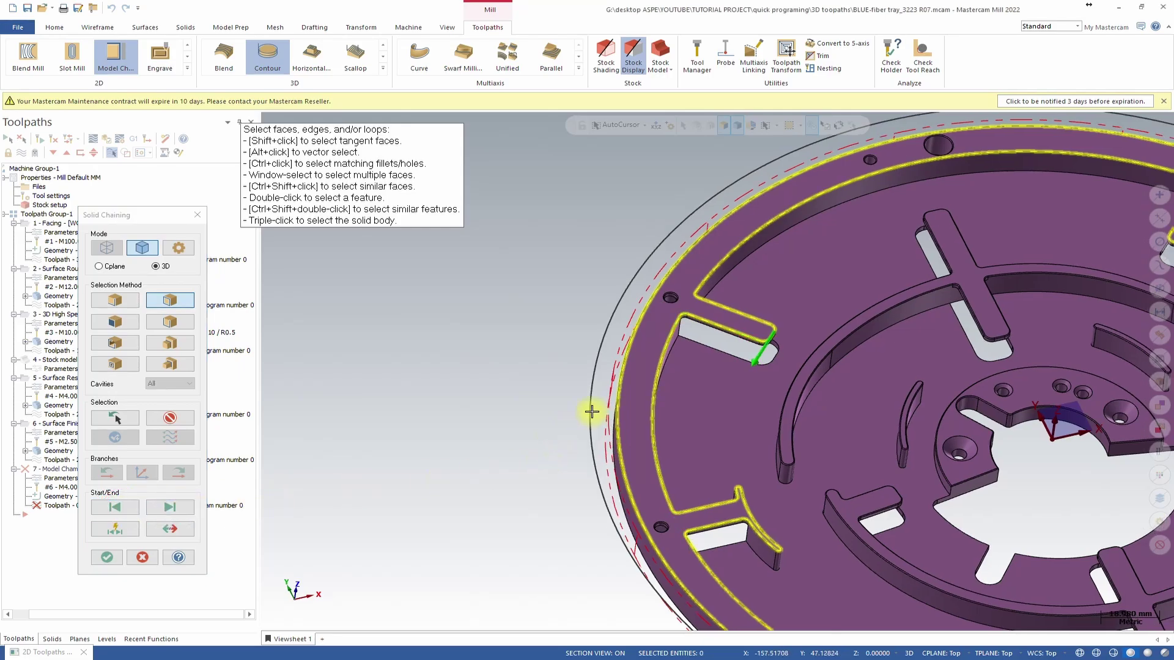
- Chain the upper loops of the cross-shaped curved wall and the central hub with countersunk holes, reversing the hub chain's direction
{"action": "scroll", "coordinate": [707, 406], "scroll_direction": "down", "scroll_amount": 3}
{"action": "middle_click_drag", "start_coordinate": [774, 331], "coordinate": [771, 329]}
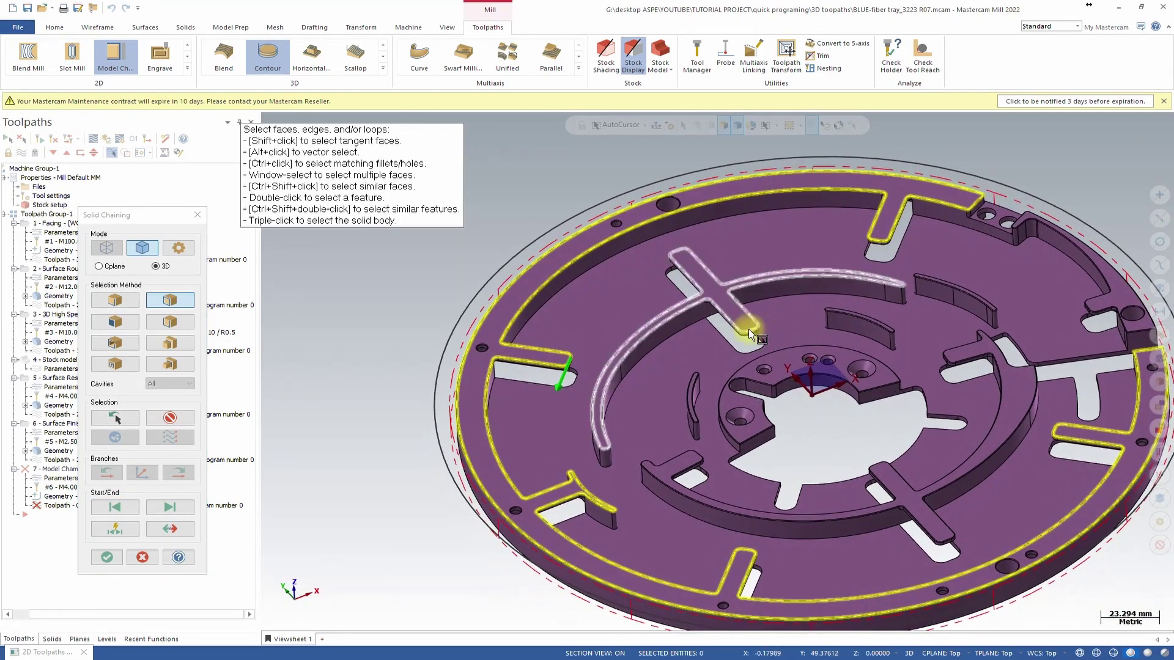
{"action": "left_click", "coordinate": [750, 325]}
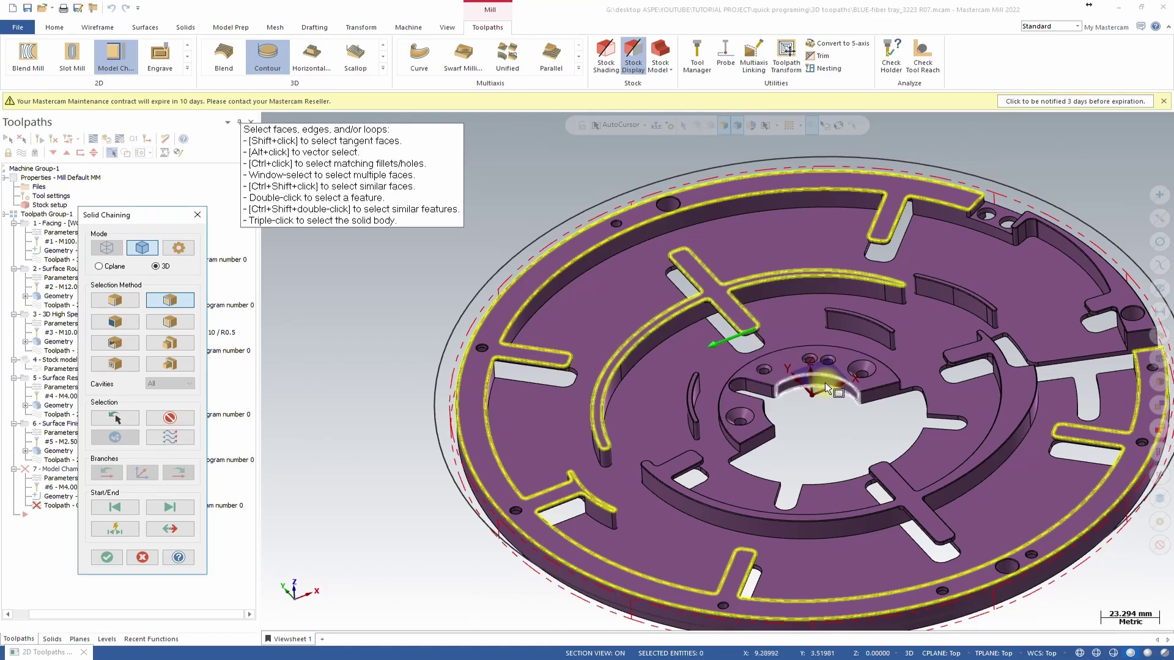
{"action": "middle_click_drag", "start_coordinate": [850, 379], "coordinate": [825, 358]}
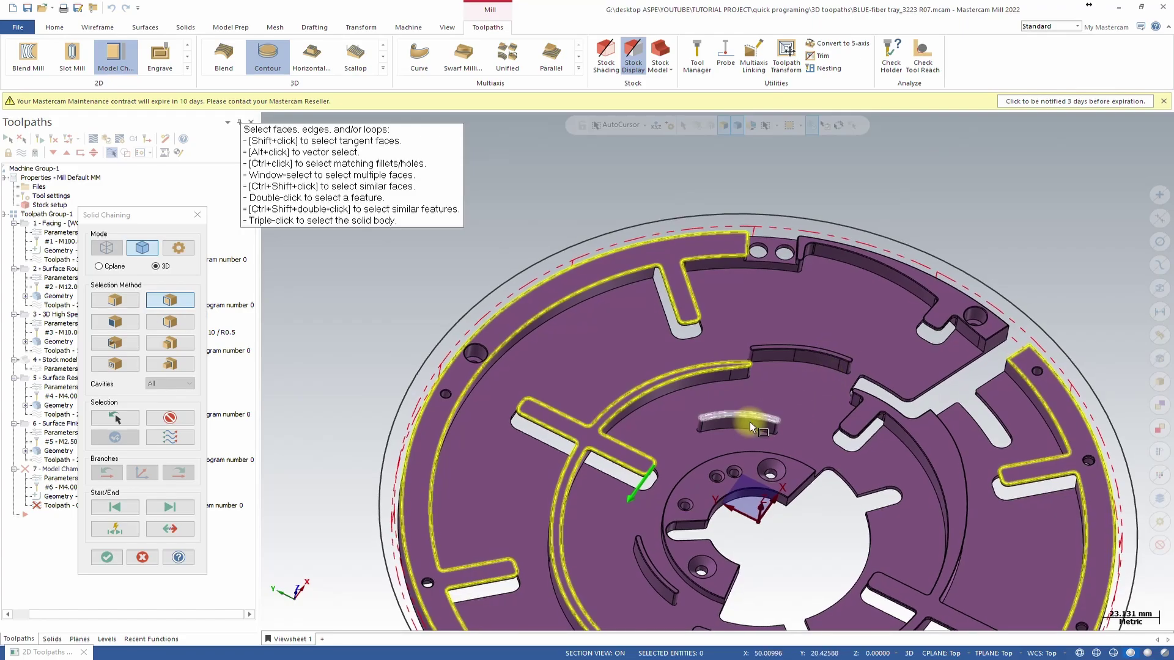
{"action": "left_click", "coordinate": [750, 456]}
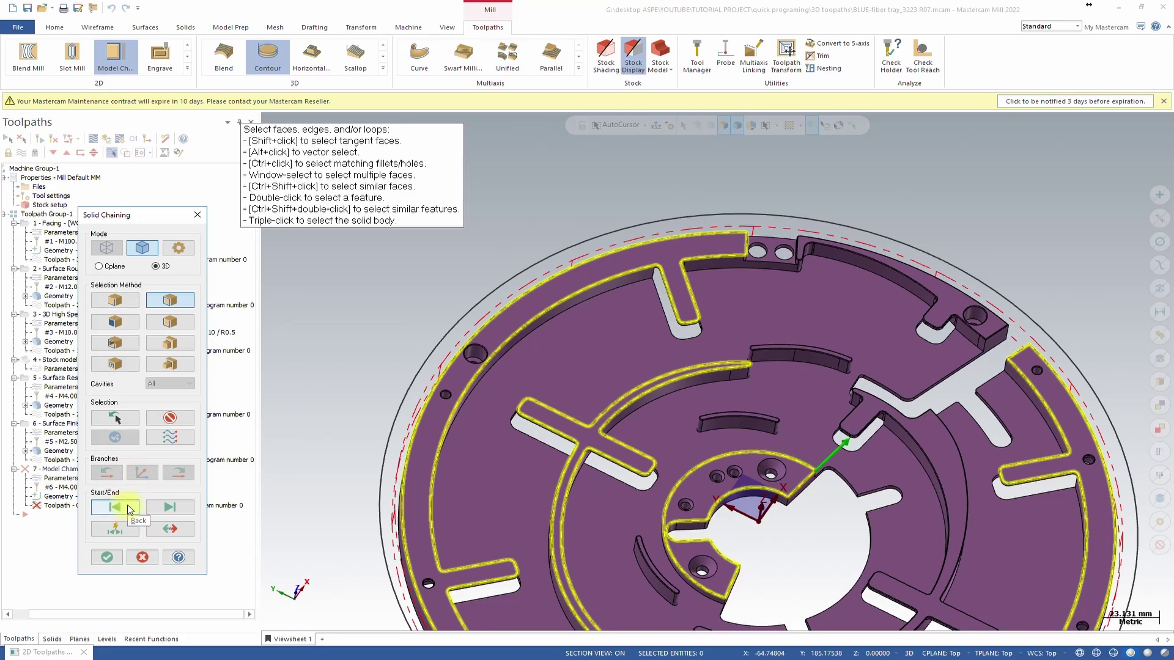
{"action": "left_click", "coordinate": [174, 530]}
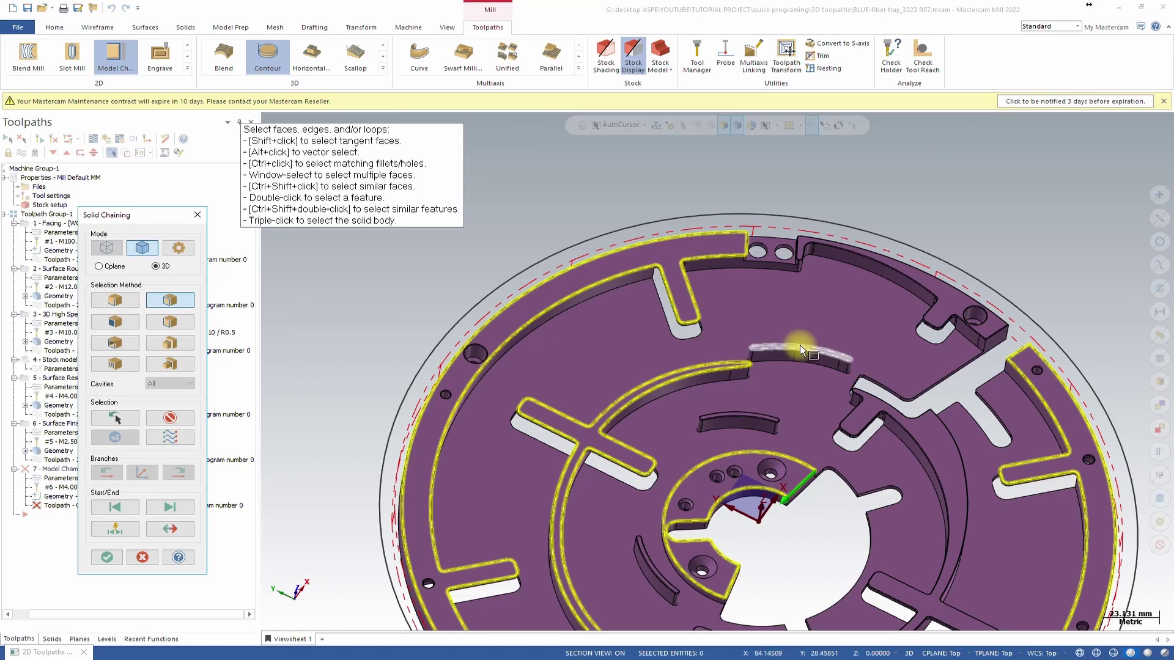
- Chain the upper loop of the short outer arc wall beside the cross-shaped wall and reverse its direction
{"action": "scroll", "coordinate": [821, 473], "scroll_direction": "up", "scroll_amount": 4}
{"action": "left_click", "coordinate": [874, 519]}
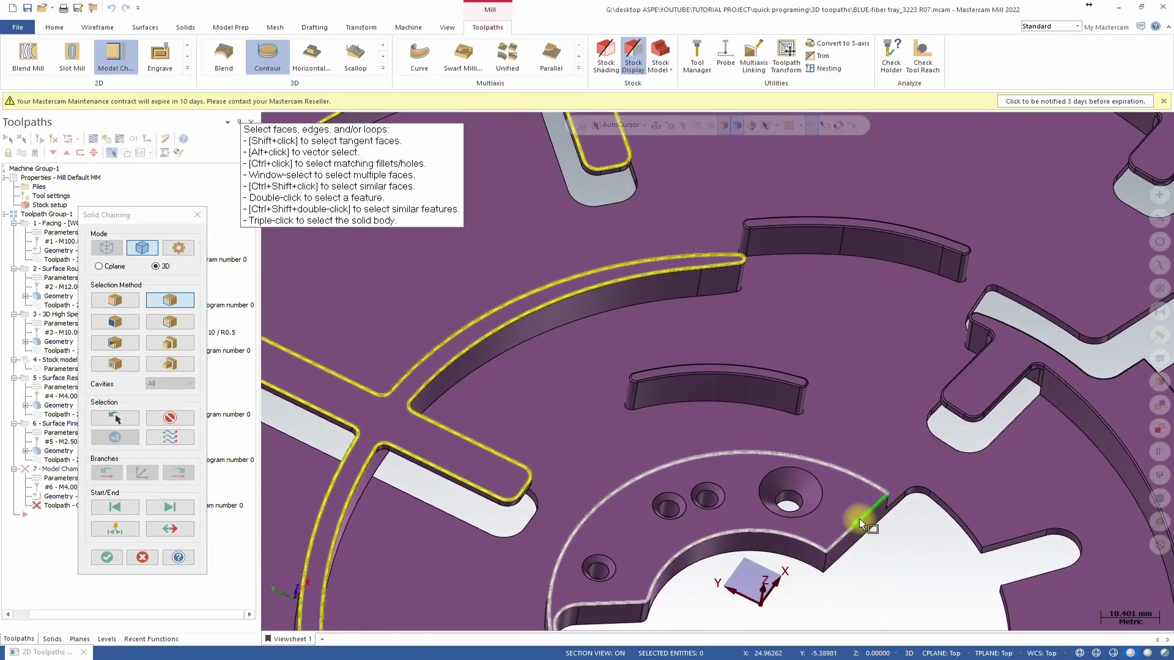
{"action": "left_click", "coordinate": [846, 224]}
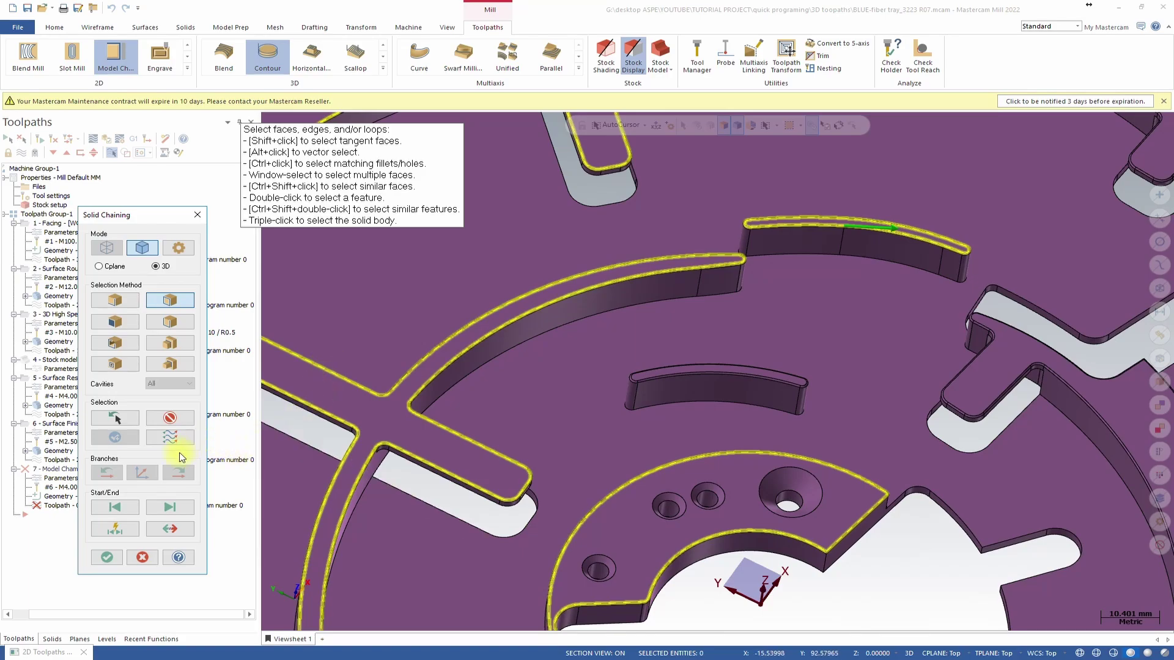
{"action": "left_click", "coordinate": [179, 529]}
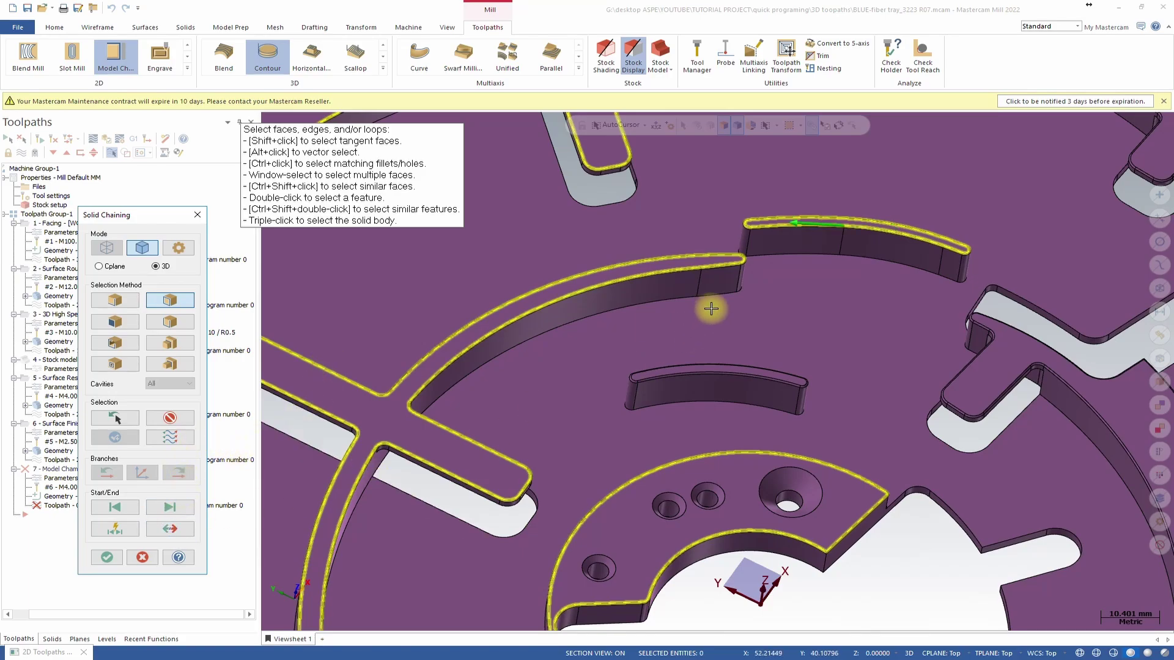
- Chain the upper loop of the separate rim segment between the two adjacent holes and the notch
{"action": "scroll", "coordinate": [839, 233], "scroll_direction": "down", "scroll_amount": 1}
{"action": "middle_click_drag", "start_coordinate": [845, 241], "coordinate": [913, 437]}
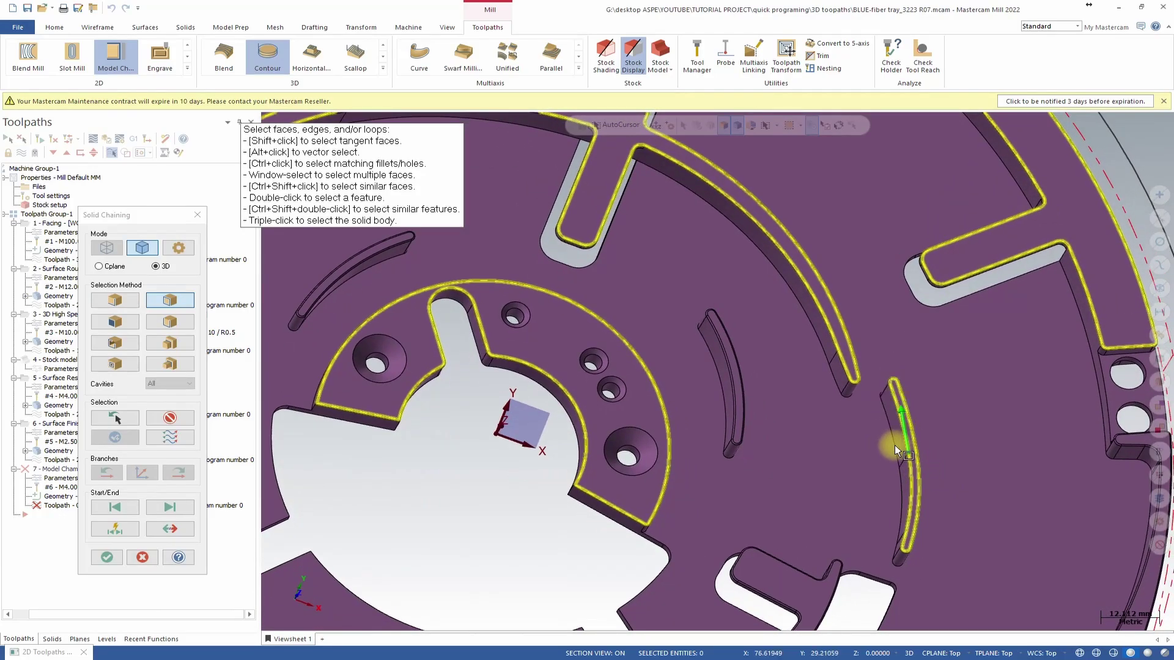
{"action": "scroll", "coordinate": [917, 428], "scroll_direction": "down", "scroll_amount": 4}
{"action": "middle_click_drag", "start_coordinate": [1030, 397], "coordinate": [950, 379]}
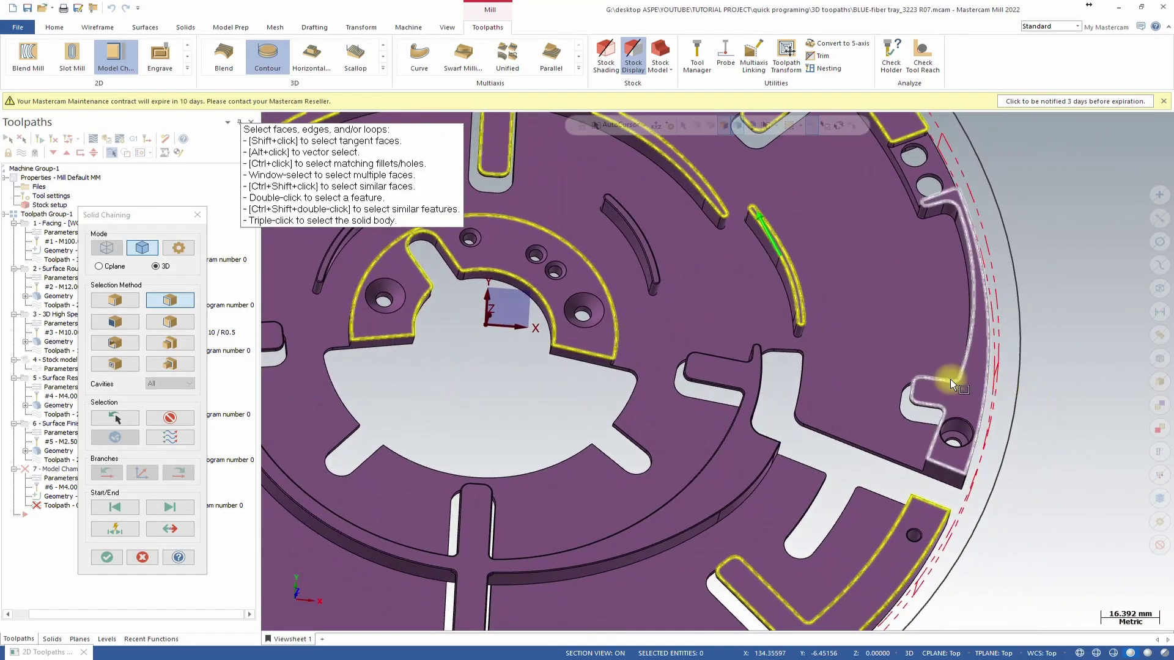
{"action": "left_click", "coordinate": [918, 391]}
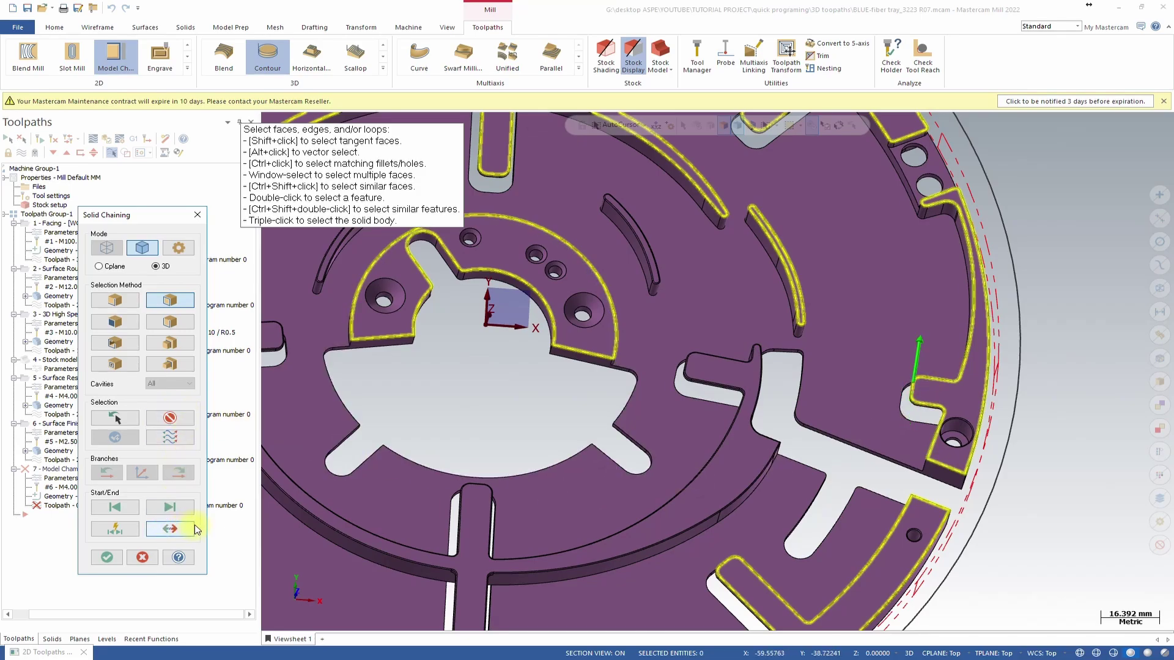
- Chain the upper loop of the large curved wall with the cross arm on the opposite side of the central opening
{"action": "scroll", "coordinate": [826, 429], "scroll_direction": "down", "scroll_amount": 4}
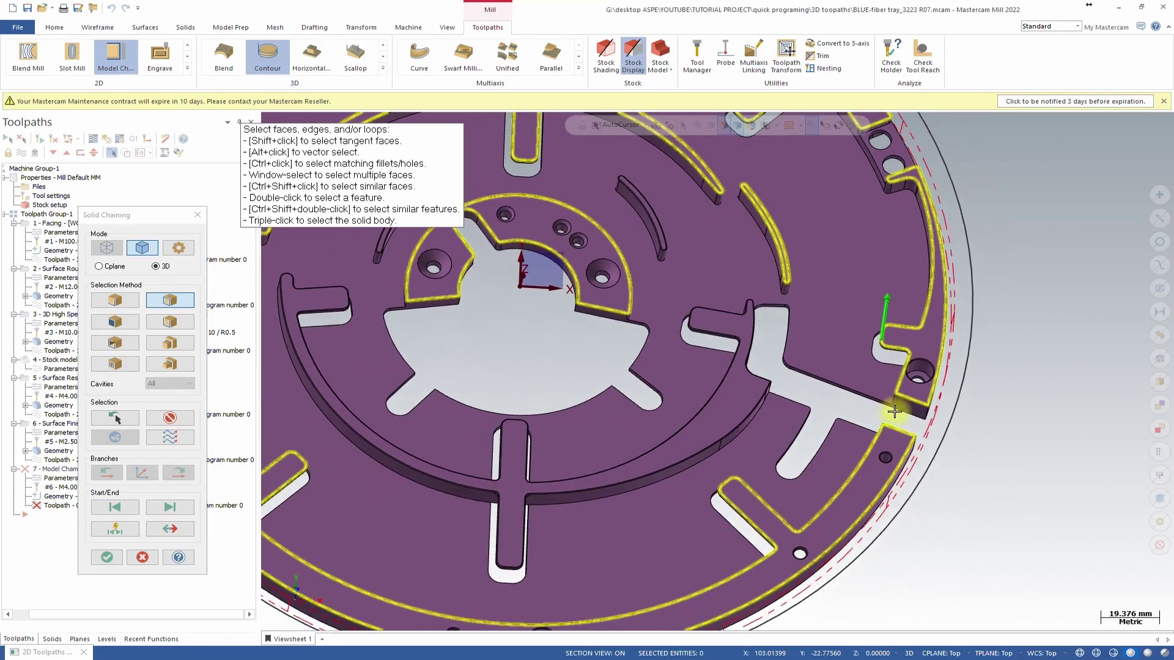
{"action": "middle_click_drag", "start_coordinate": [755, 459], "coordinate": [706, 391]}
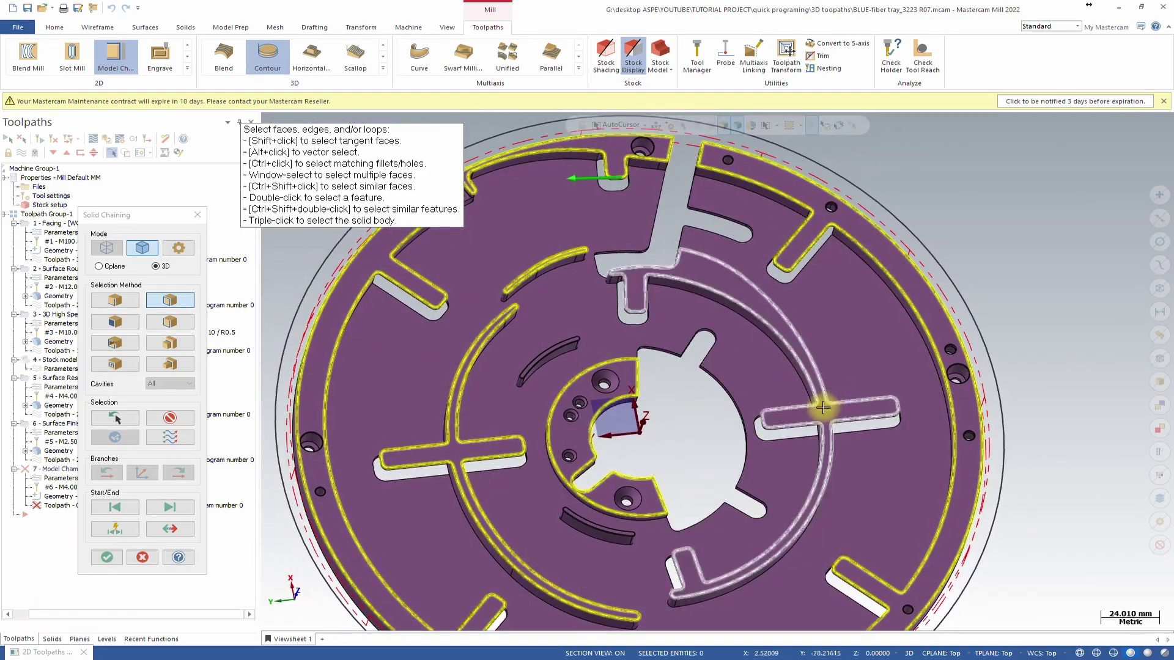
{"action": "left_click", "coordinate": [640, 307]}
{"action": "middle_click_drag", "start_coordinate": [812, 451], "coordinate": [823, 458]}
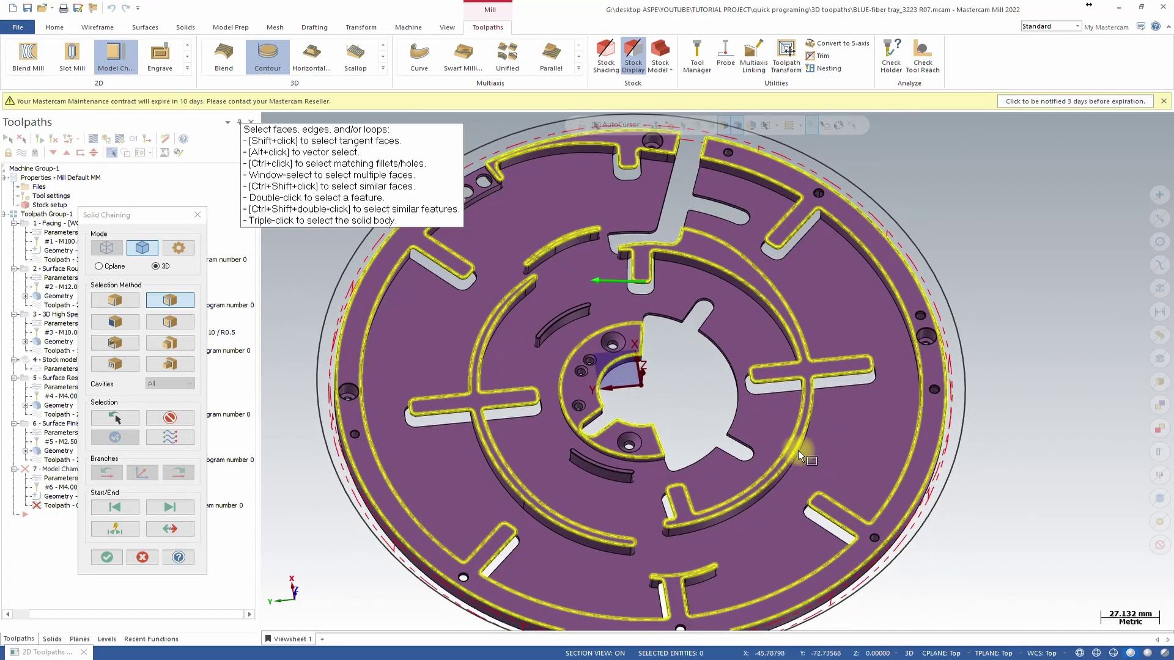
- Chain the upper loop of the short inner arc wall near the hub's slotted end and reverse its direction
{"action": "scroll", "coordinate": [672, 448], "scroll_direction": "up", "scroll_amount": 5}
{"action": "middle_click_drag", "start_coordinate": [500, 384], "coordinate": [527, 347]}
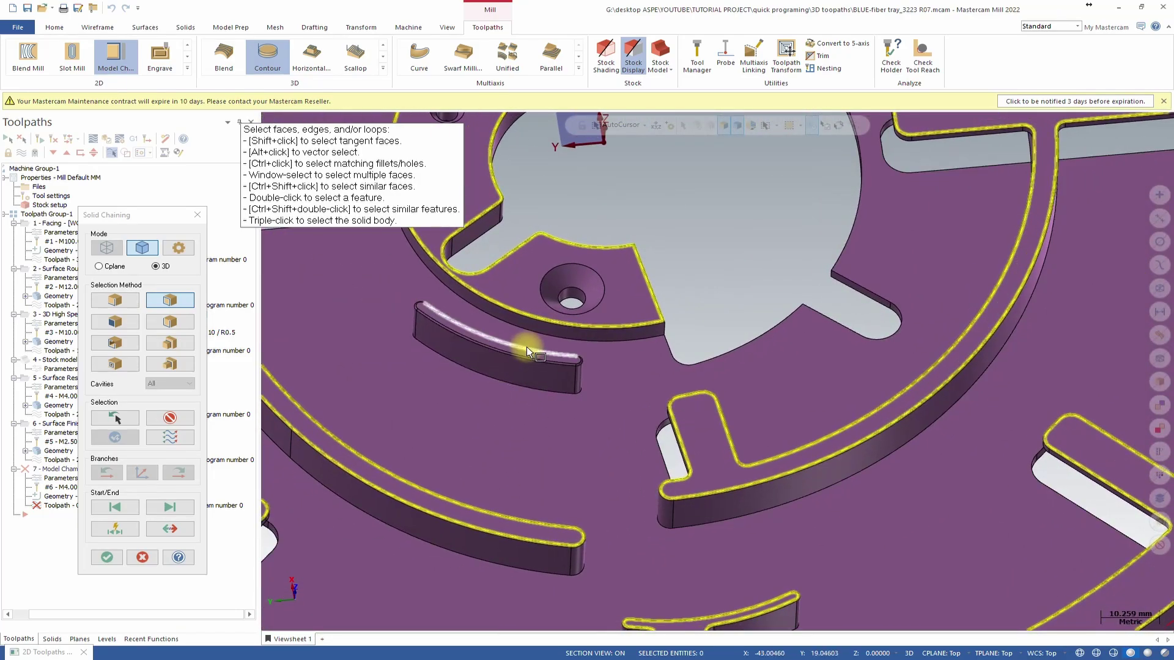
{"action": "left_click", "coordinate": [528, 350]}
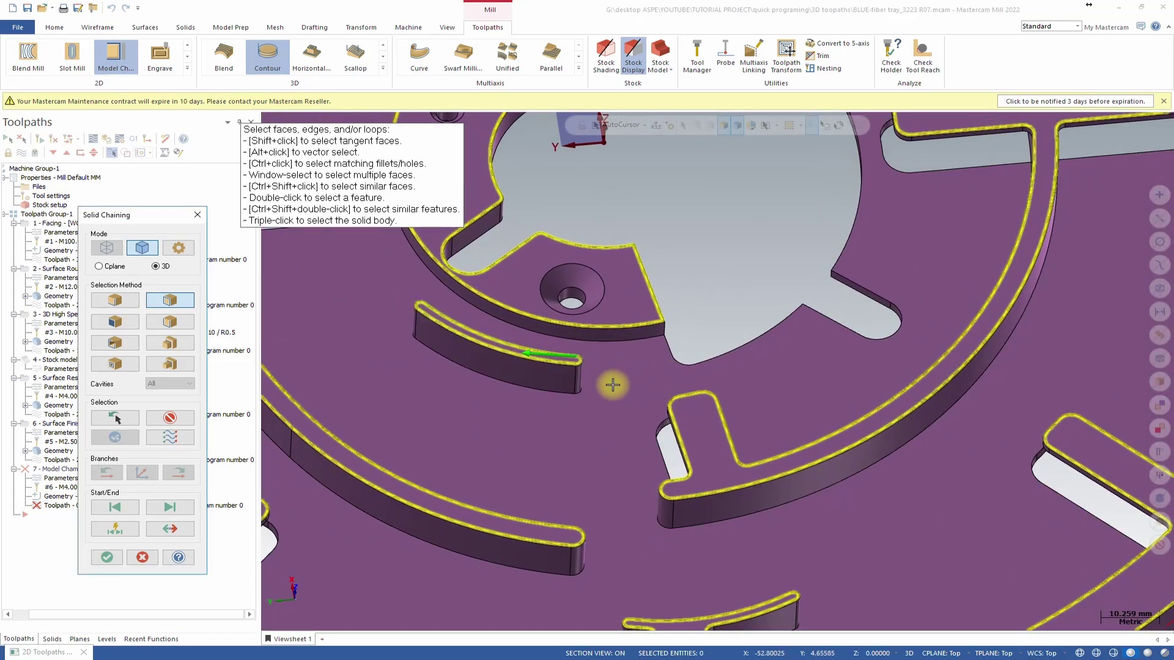
{"action": "left_click", "coordinate": [174, 527]}
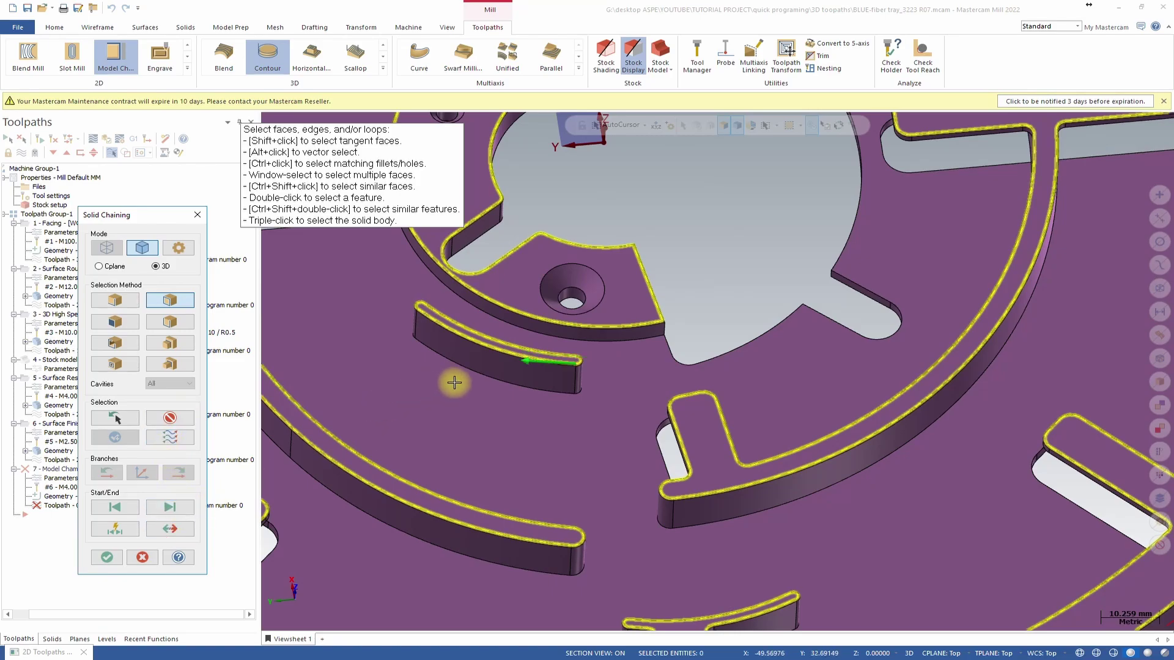
- Chain the upper loop of the remaining short inner arc wall on the other side of the hub
{"action": "scroll", "coordinate": [697, 360], "scroll_direction": "down", "scroll_amount": 3}
{"action": "scroll", "coordinate": [742, 365], "scroll_direction": "down", "scroll_amount": 2}
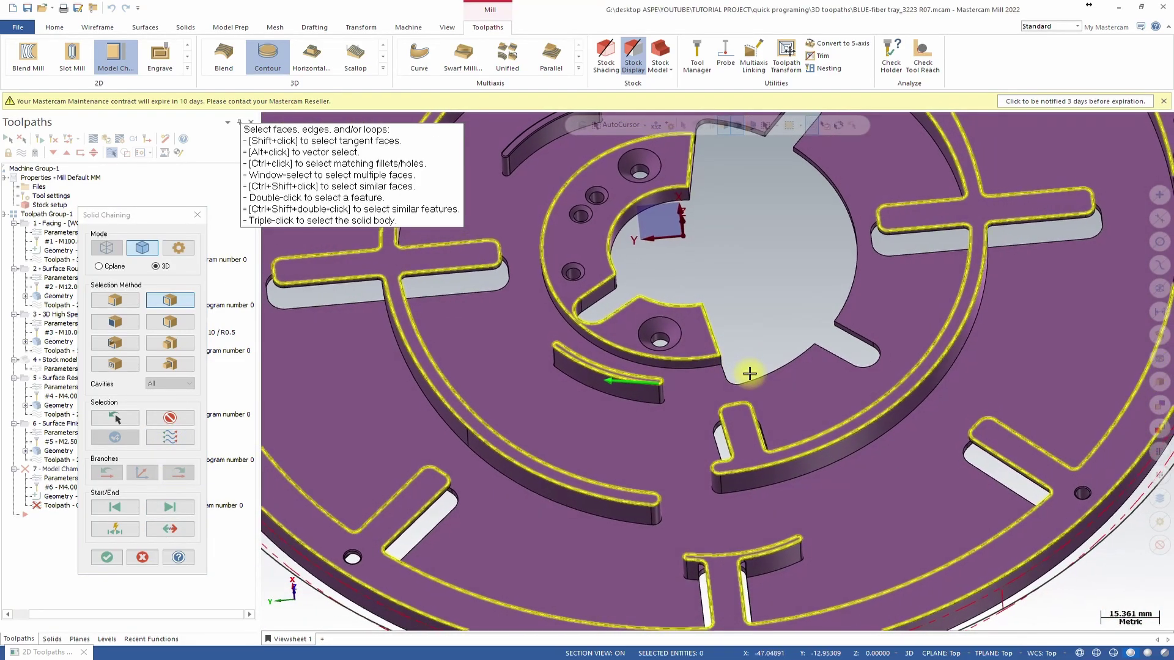
{"action": "scroll", "coordinate": [662, 367], "scroll_direction": "up", "scroll_amount": 10}
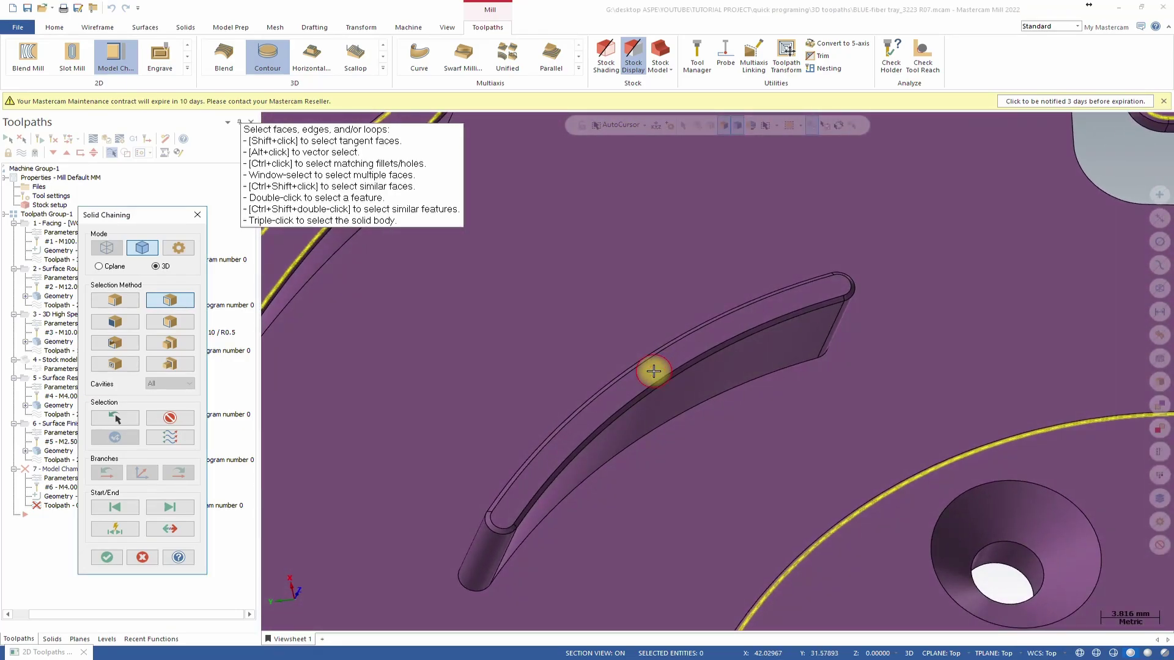
{"action": "left_click", "coordinate": [632, 371]}
{"action": "scroll", "coordinate": [711, 393], "scroll_direction": "down", "scroll_amount": 7}
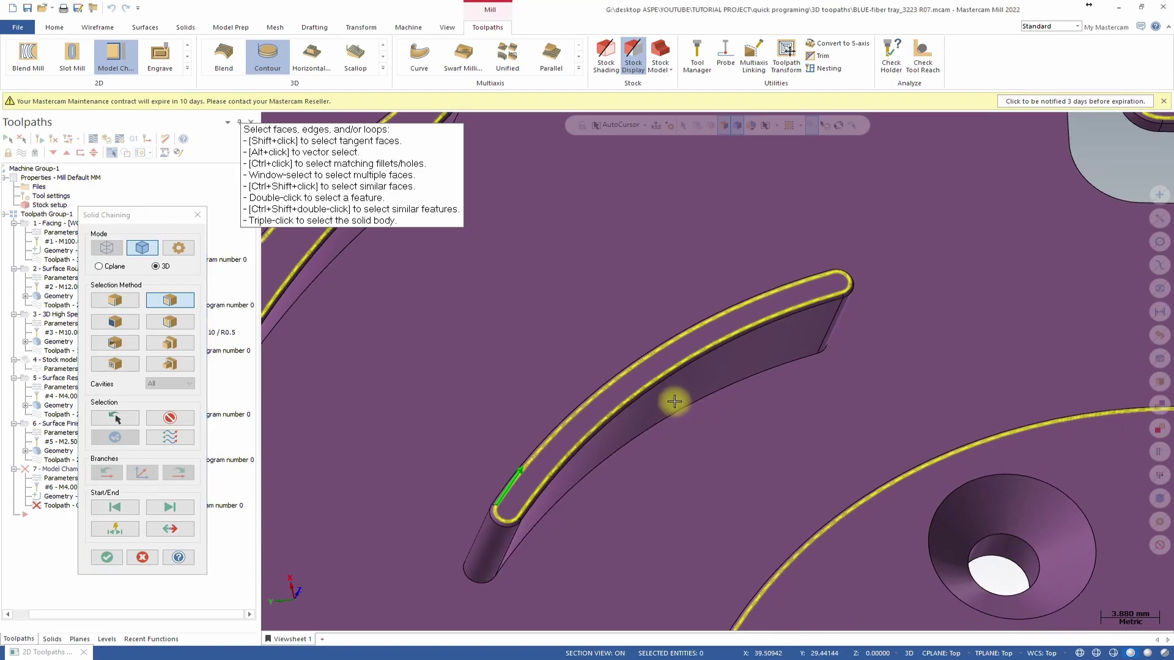
{"action": "scroll", "coordinate": [869, 472], "scroll_direction": "down", "scroll_amount": 4}
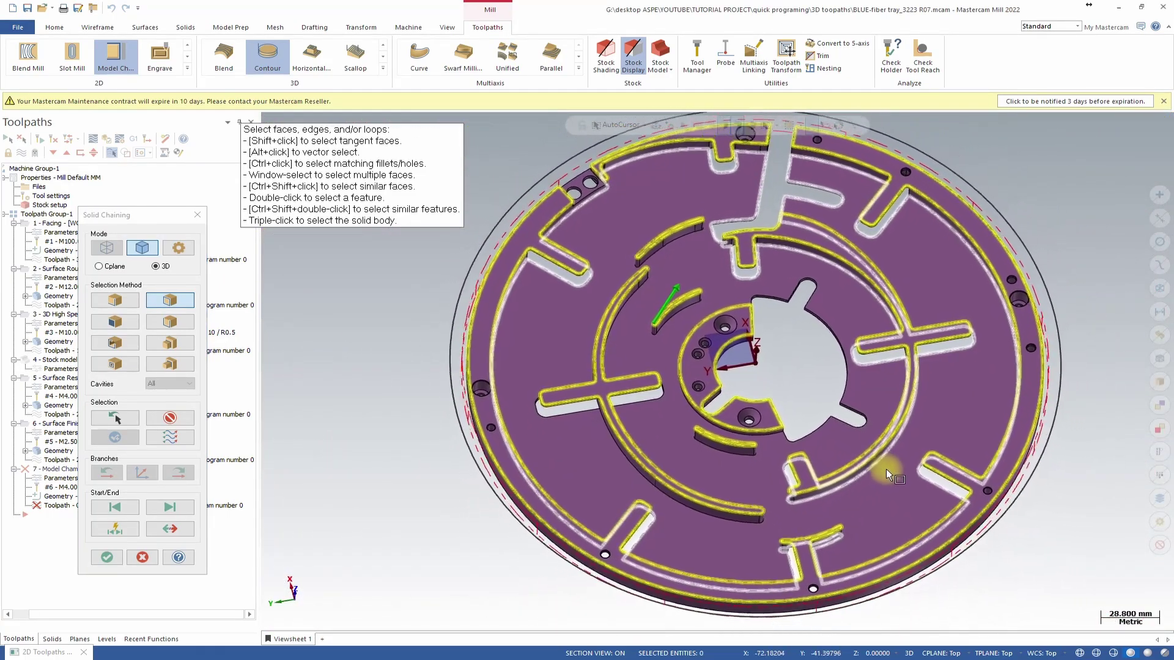
{"action": "scroll", "coordinate": [992, 475], "scroll_direction": "up", "scroll_amount": 2}
{"action": "scroll", "coordinate": [1106, 460], "scroll_direction": "up", "scroll_amount": 4}
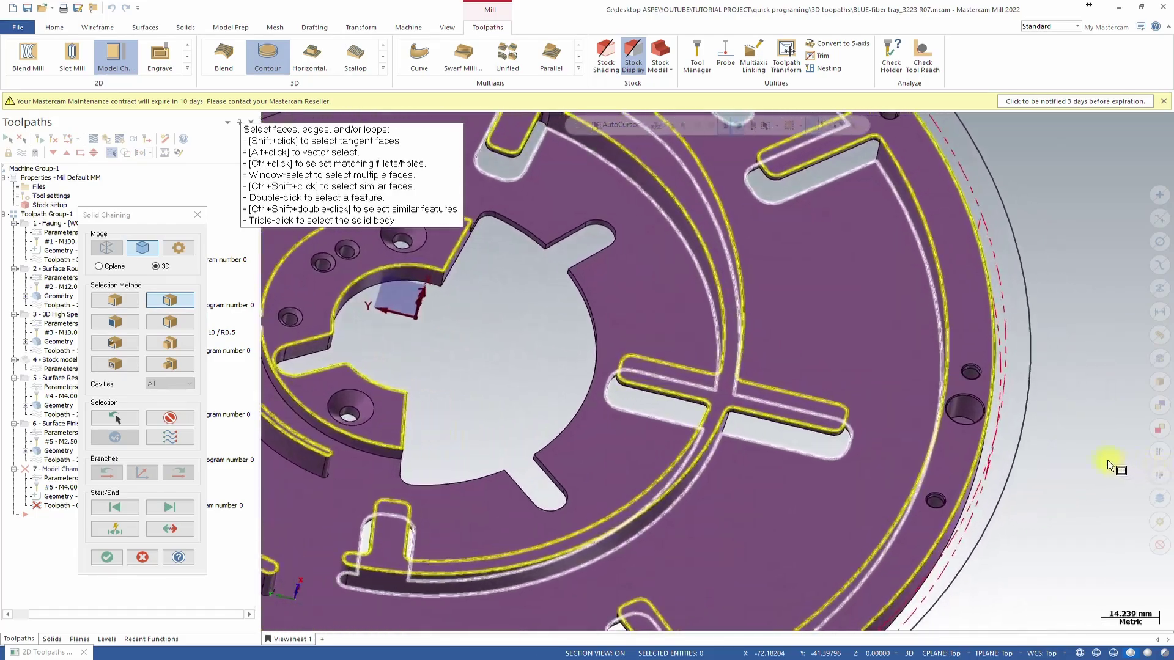
- Chain the upper edges of all holes in the main rim's top face by selecting that face's cavity loops
{"action": "scroll", "coordinate": [937, 341], "scroll_direction": "down", "scroll_amount": 5}
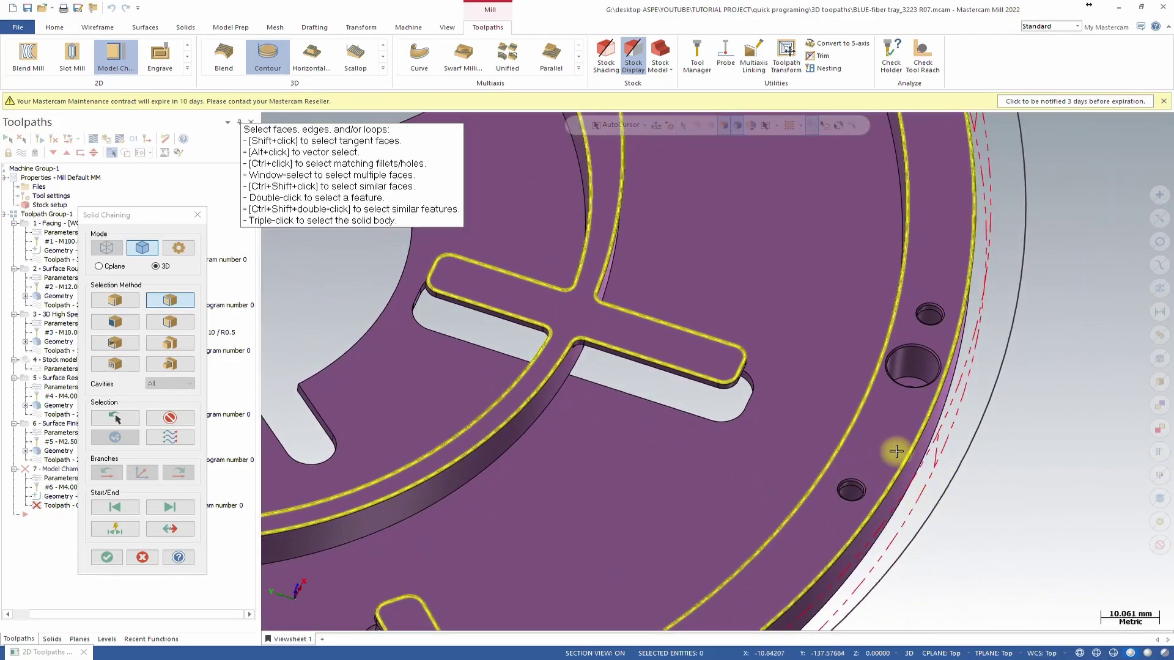
{"action": "scroll", "coordinate": [279, 473], "scroll_direction": "up", "scroll_amount": 2}
{"action": "left_click", "coordinate": [279, 473]}
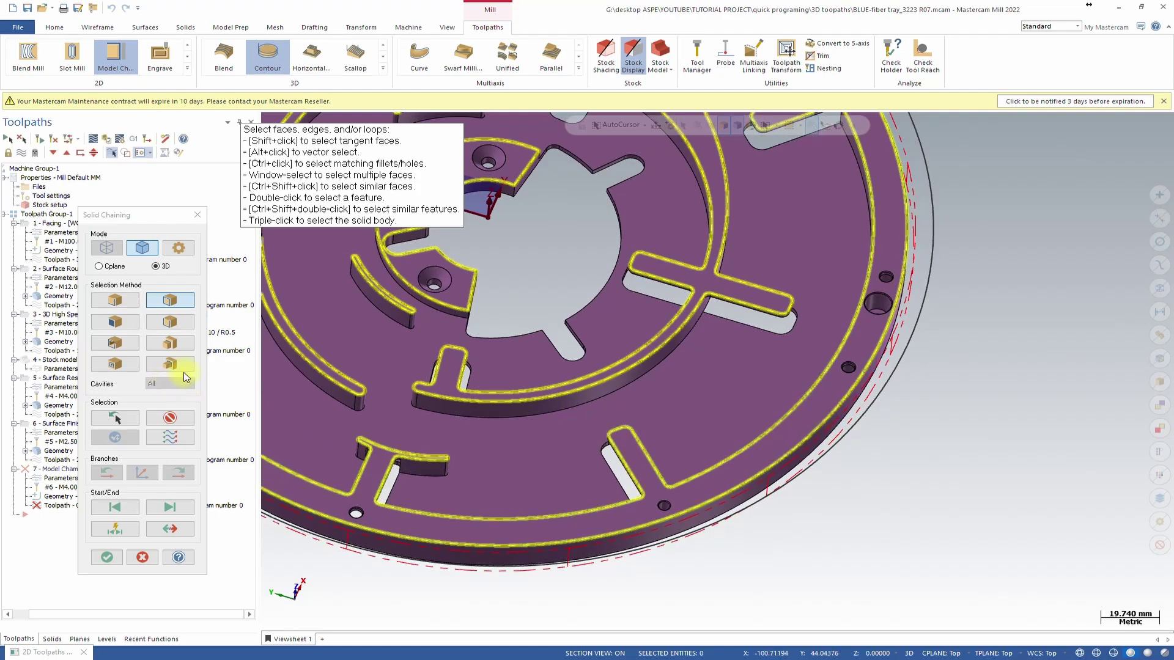
{"action": "left_click", "coordinate": [127, 366]}
{"action": "scroll", "coordinate": [377, 441], "scroll_direction": "down", "scroll_amount": 2}
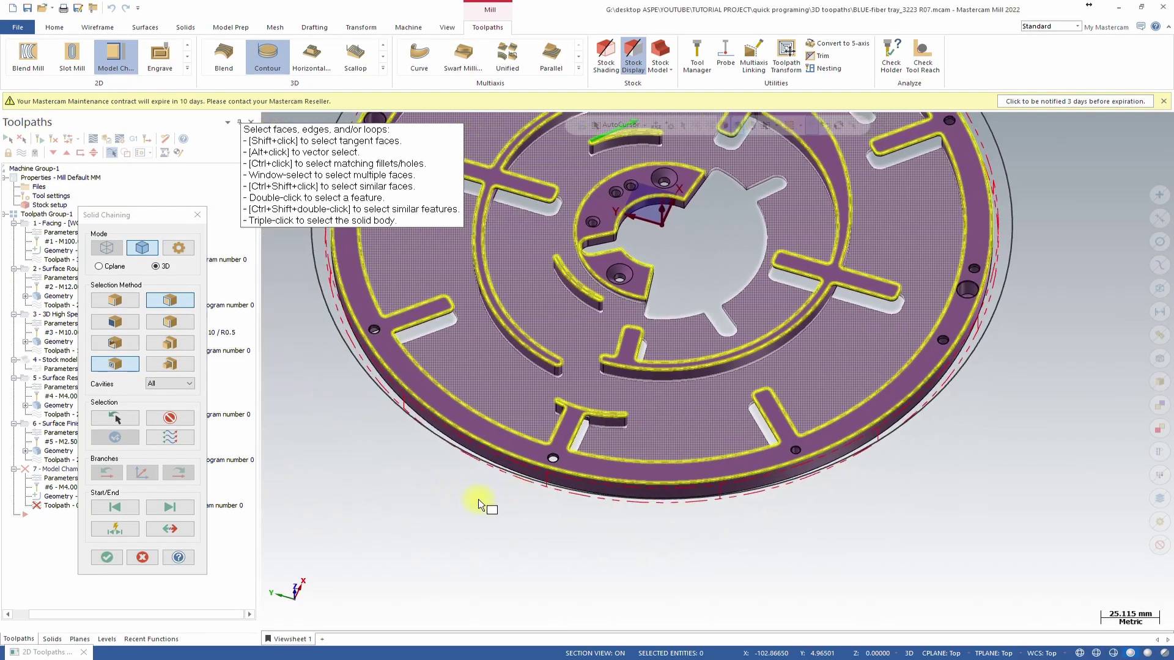
{"action": "middle_click_drag", "start_coordinate": [610, 468], "coordinate": [580, 522]}
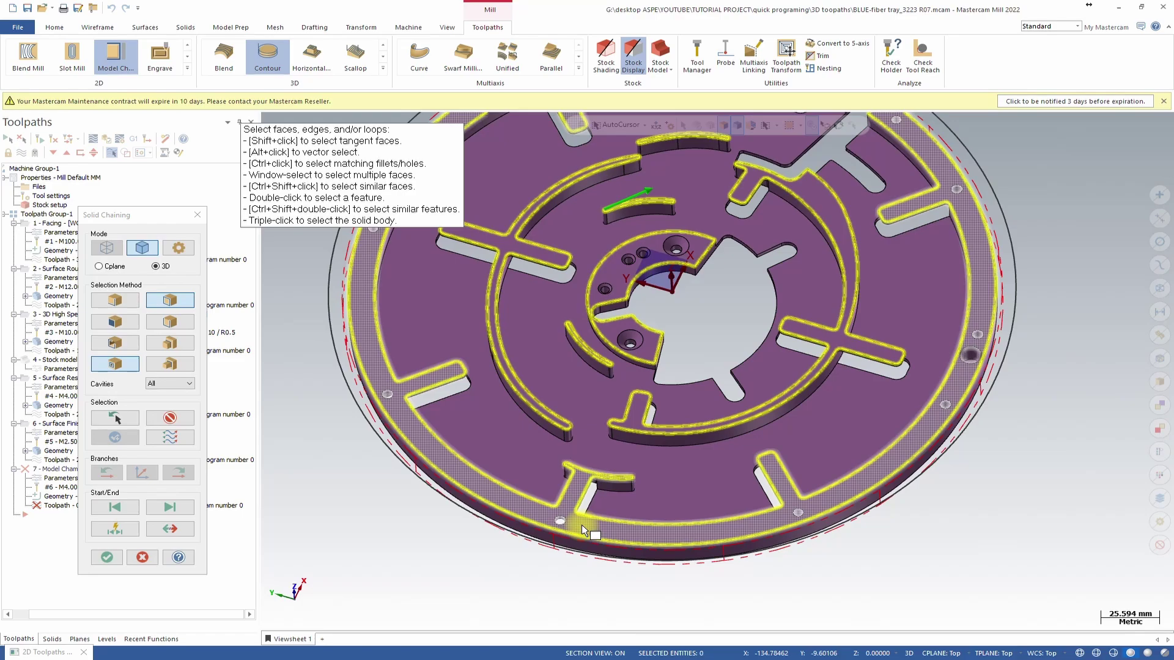
{"action": "left_click", "coordinate": [582, 531]}
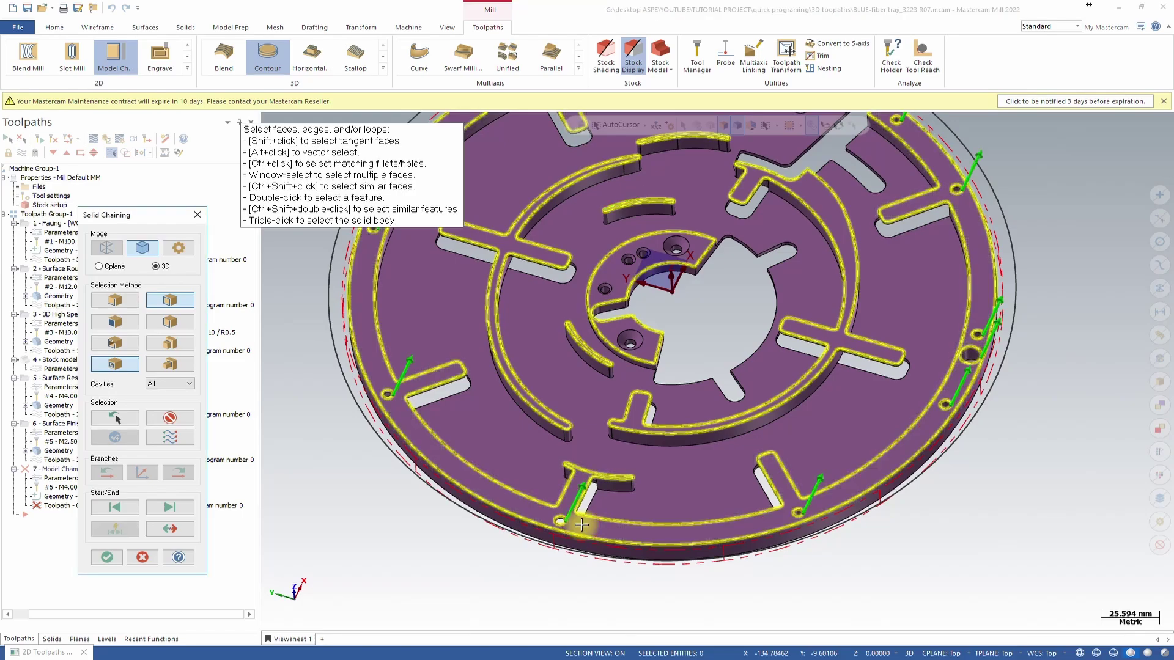
- Chain the hole edge in the separate rim segment's top face and accept the complete chain selection
{"action": "middle_click_drag", "start_coordinate": [967, 466], "coordinate": [944, 392]}
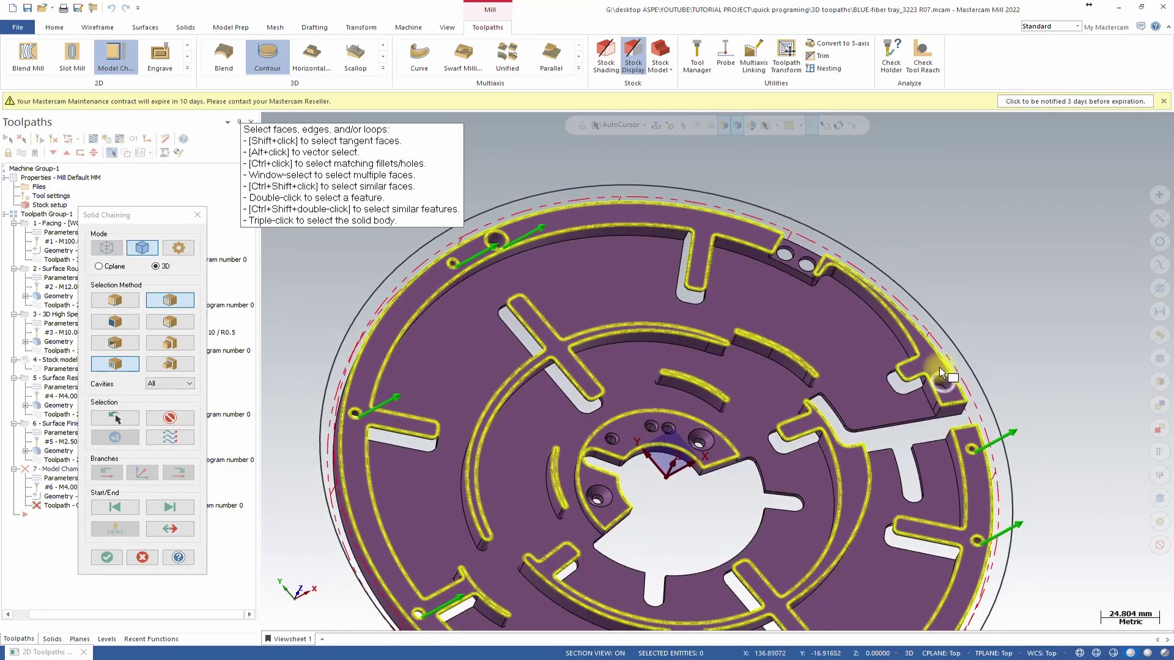
{"action": "left_click", "coordinate": [934, 362]}
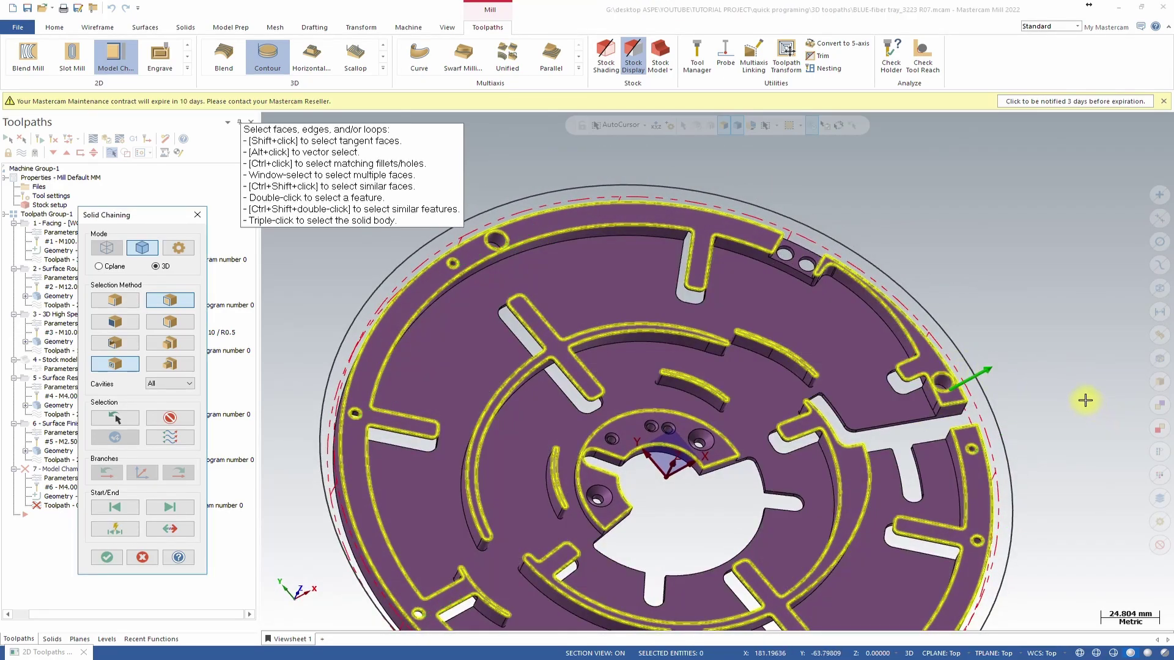
{"action": "scroll", "coordinate": [1082, 401], "scroll_direction": "down", "scroll_amount": 3}
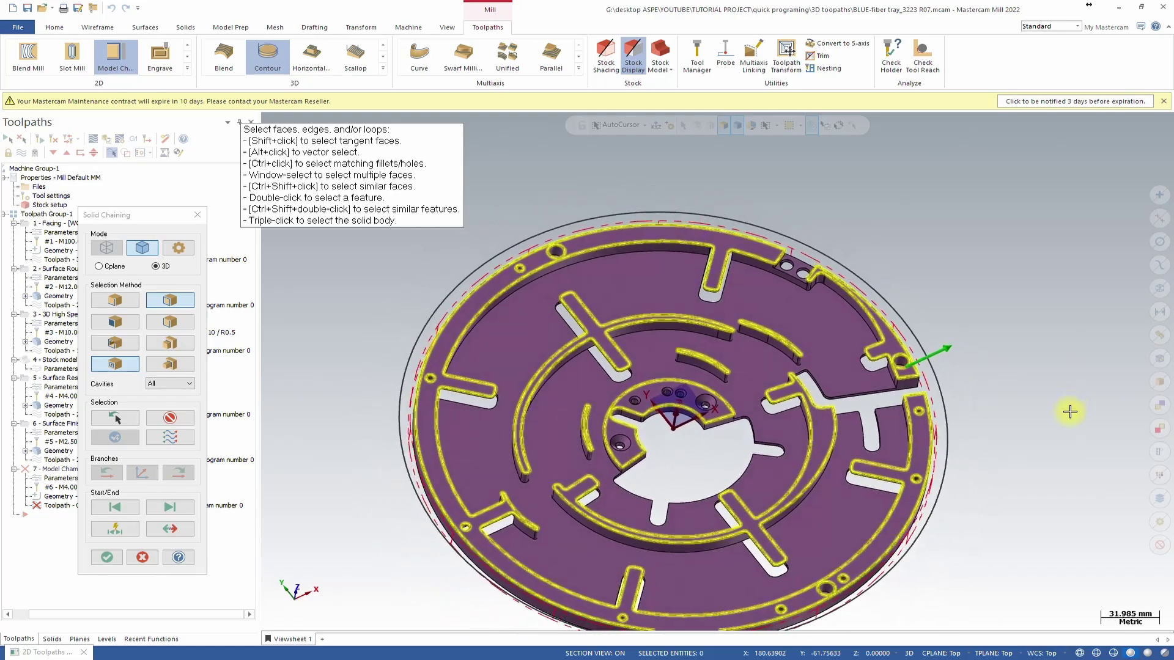
{"action": "middle_click_drag", "start_coordinate": [1070, 412], "coordinate": [1077, 414]}
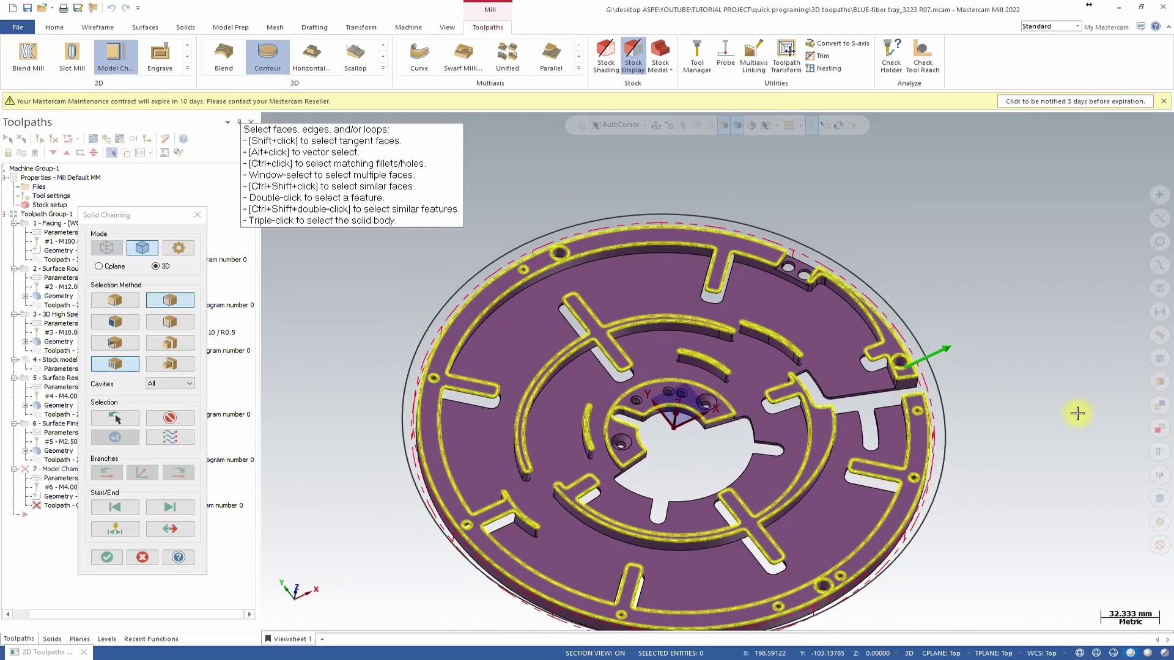
{"action": "left_click", "coordinate": [111, 558]}
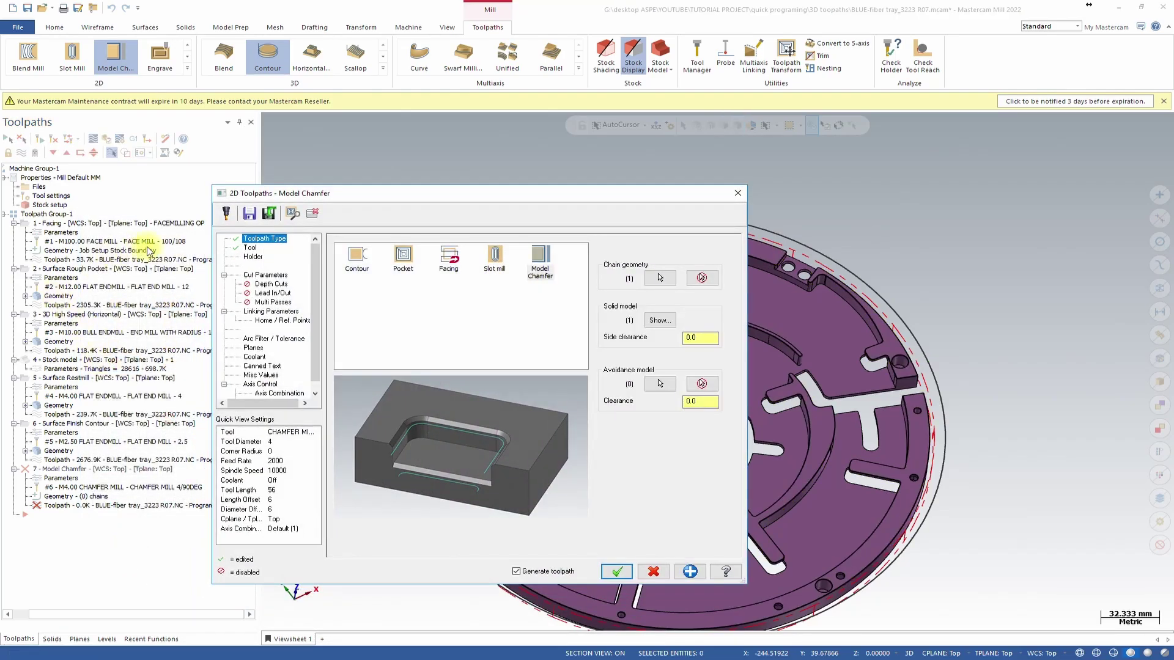
- Check that the CHAMFER MILL 4/90DEG tool is selected and set the Model Chamfer bottom offset to 0.5 mm
{"action": "left_click", "coordinate": [250, 247]}
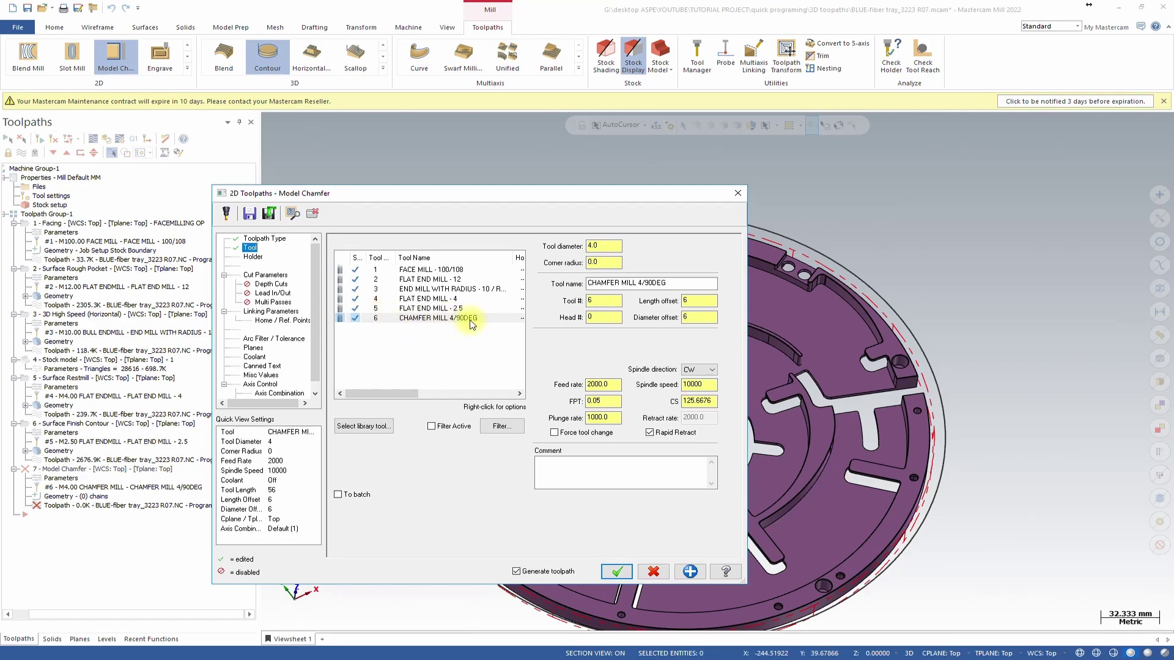
{"action": "left_click", "coordinate": [272, 276]}
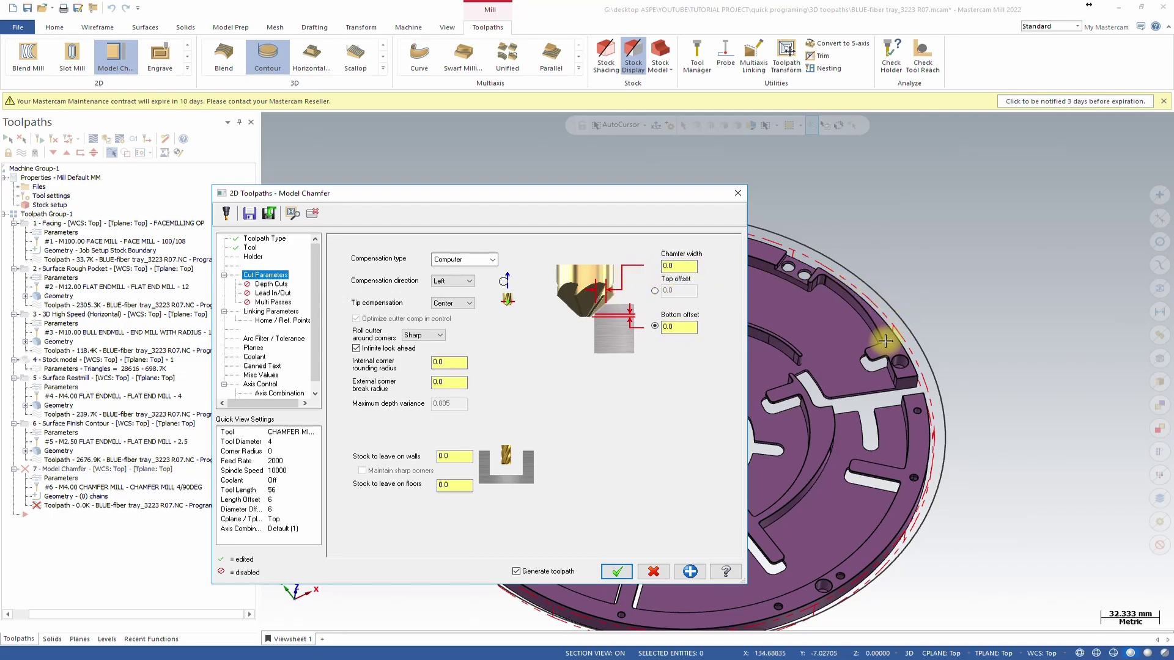
{"action": "scroll", "coordinate": [894, 339], "scroll_direction": "up", "scroll_amount": 10}
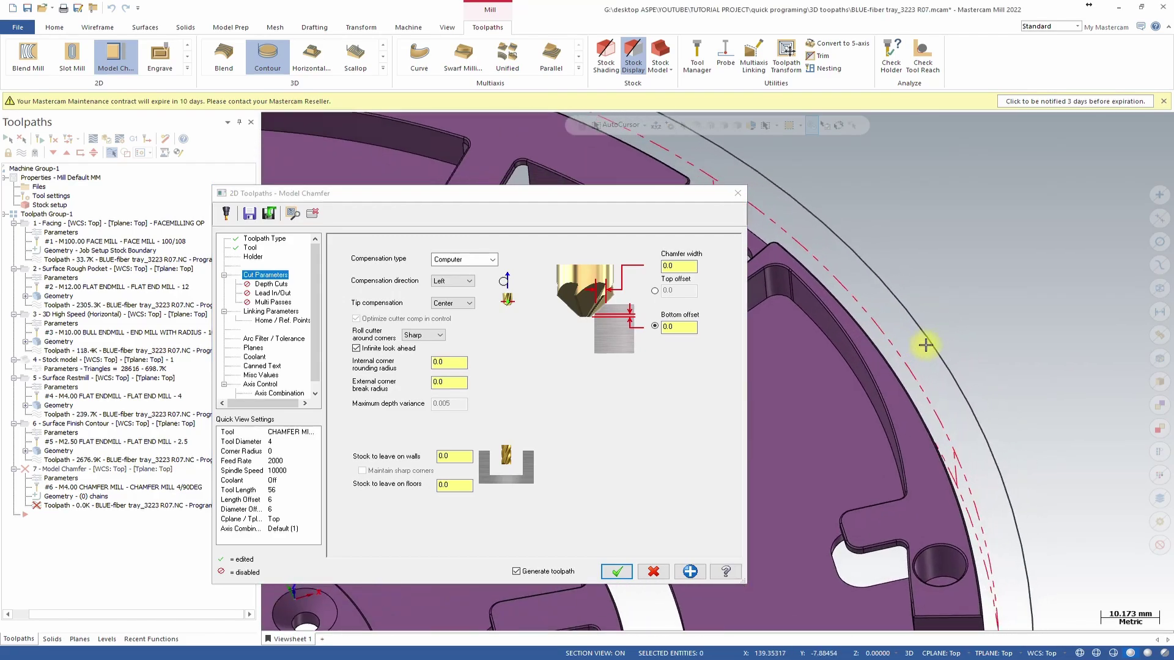
{"action": "middle_click_drag", "start_coordinate": [905, 351], "coordinate": [863, 362]}
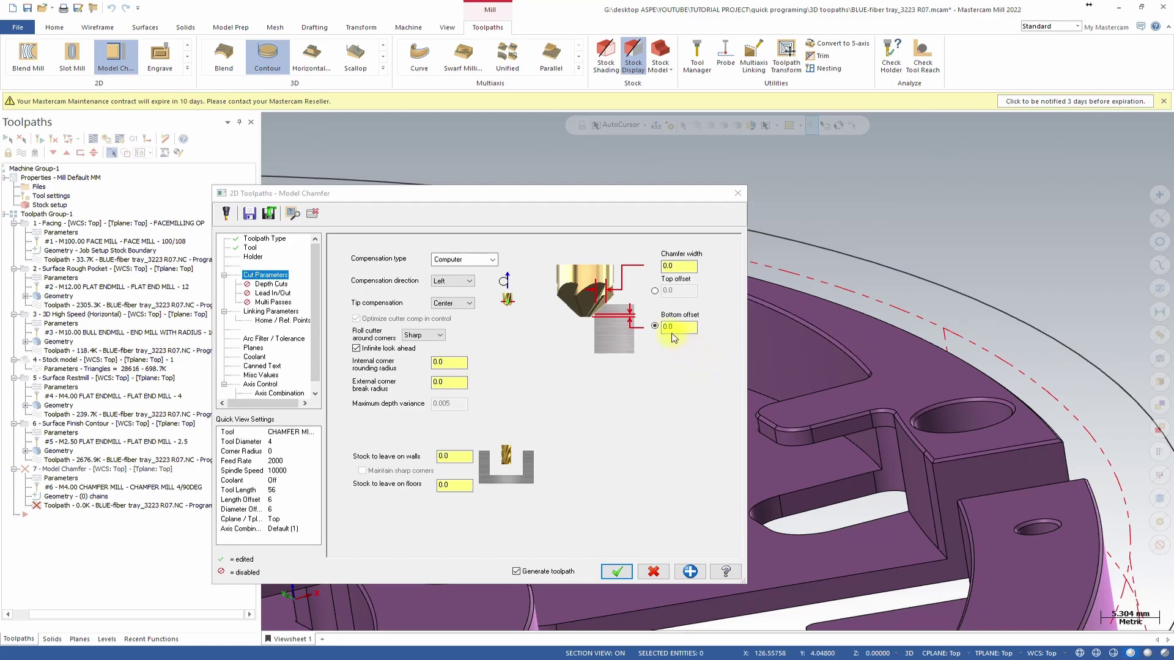
{"action": "left_click", "coordinate": [688, 325]}
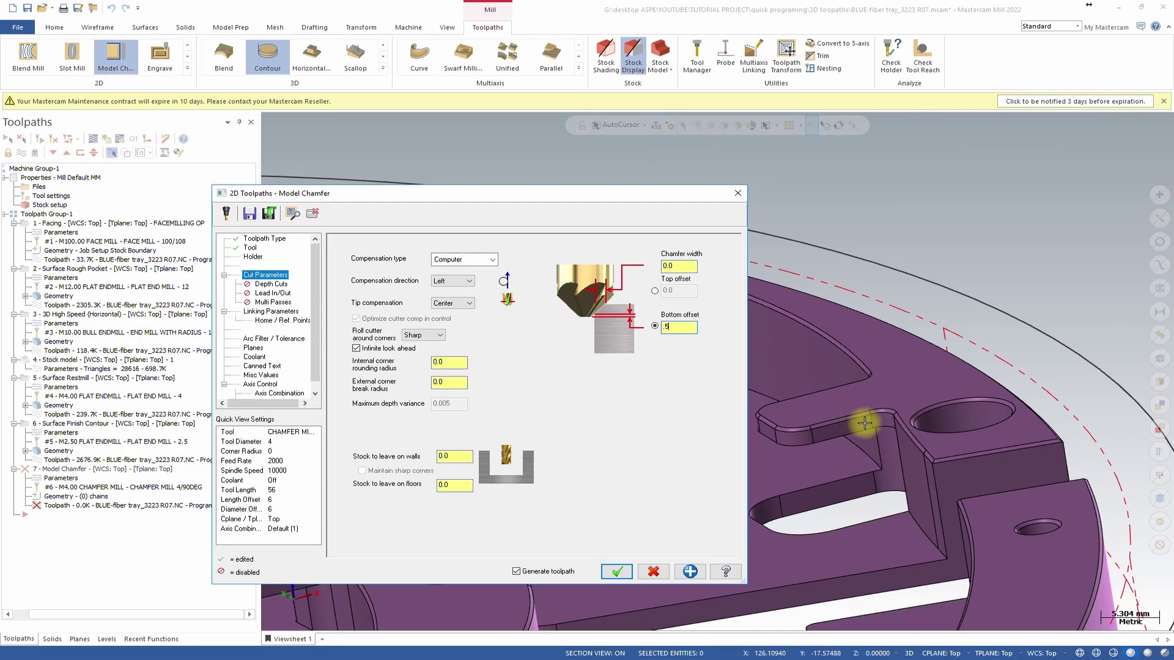
{"action": "right_click", "coordinate": [680, 326]}
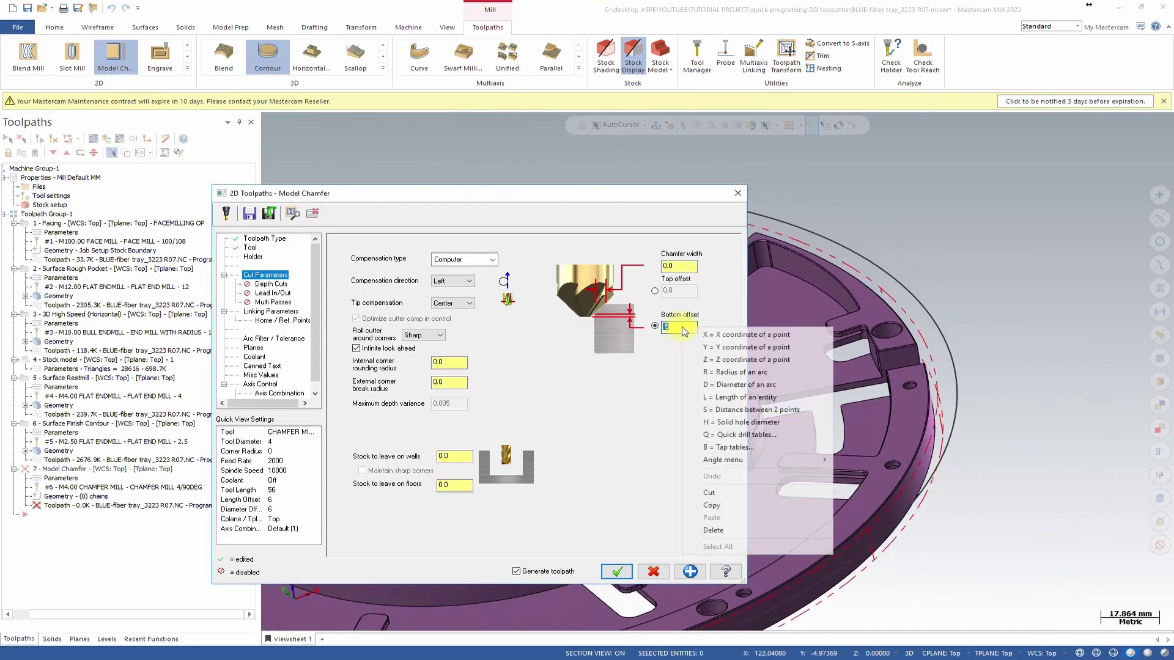
{"action": "left_click", "coordinate": [677, 325]}
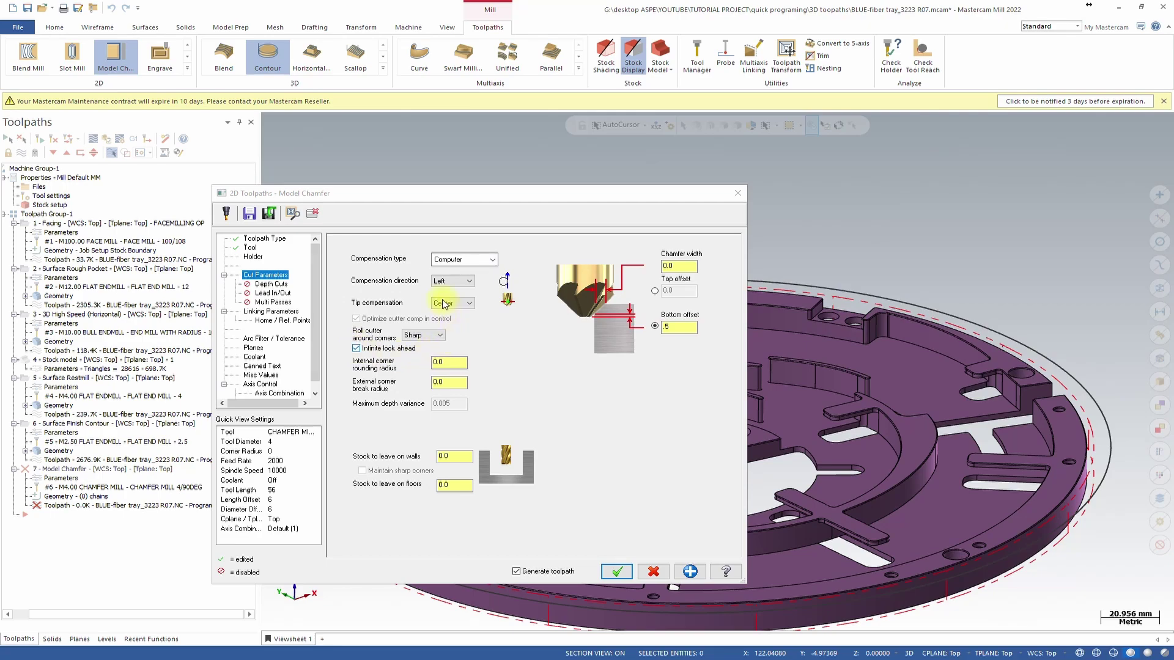
- Leave depth cuts, lead in/out and multi passes disabled, and set the linking clearance to 5 and the feed plane to 2
{"action": "left_click", "coordinate": [271, 285]}
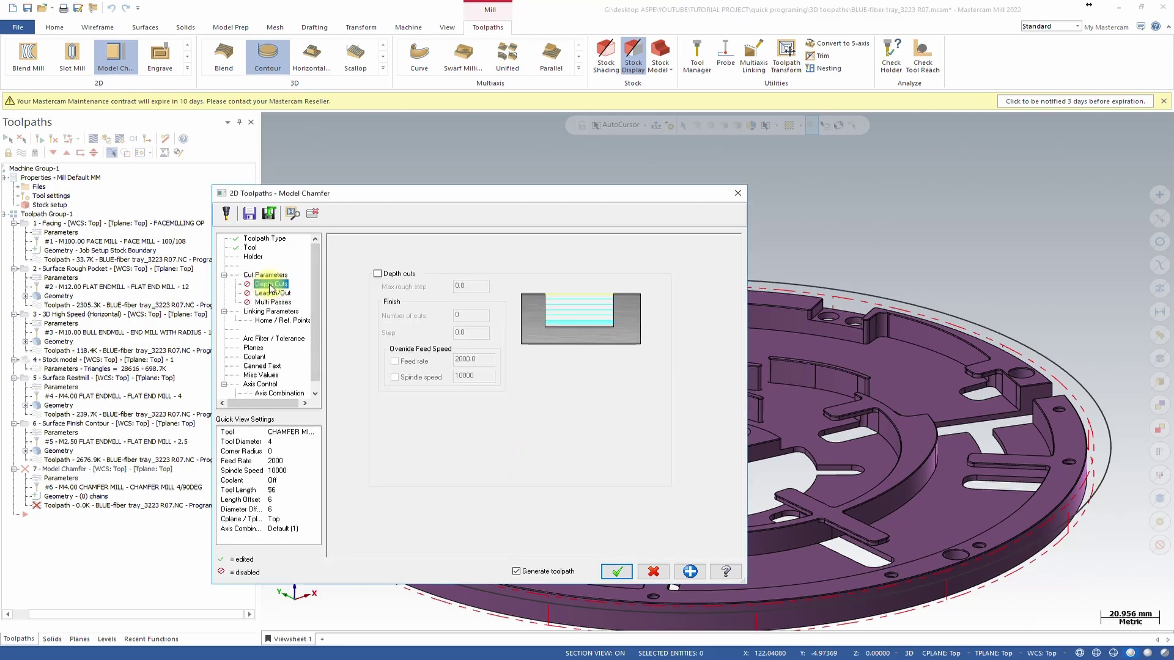
{"action": "left_click", "coordinate": [272, 294]}
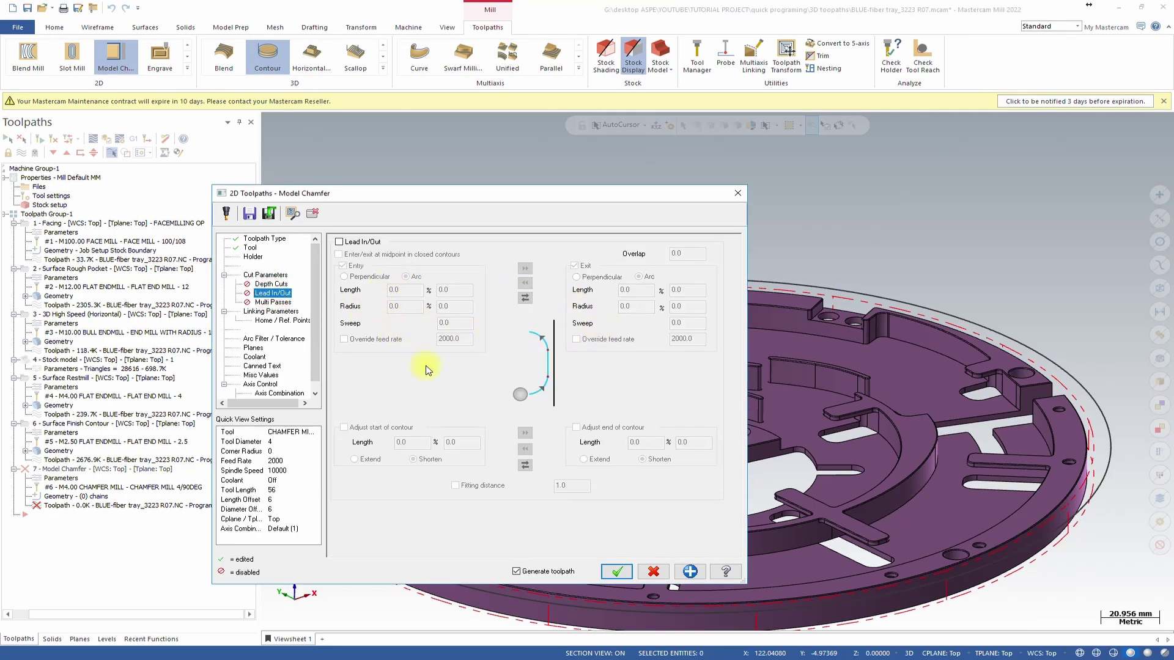
{"action": "left_click", "coordinate": [271, 302]}
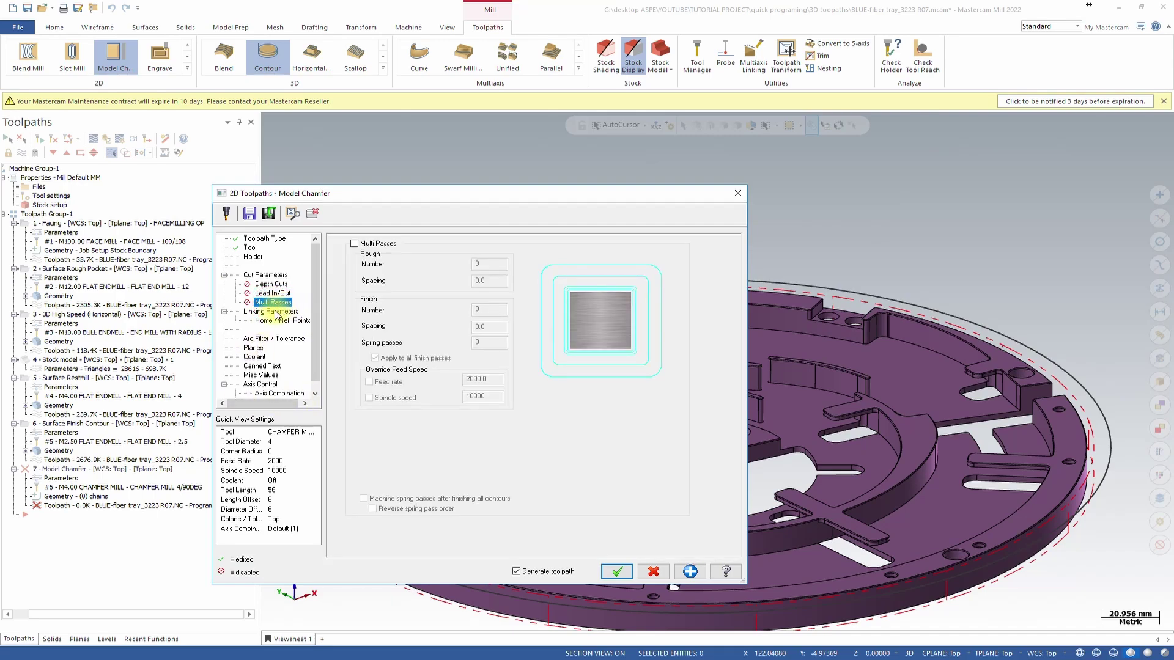
{"action": "left_click", "coordinate": [279, 313]}
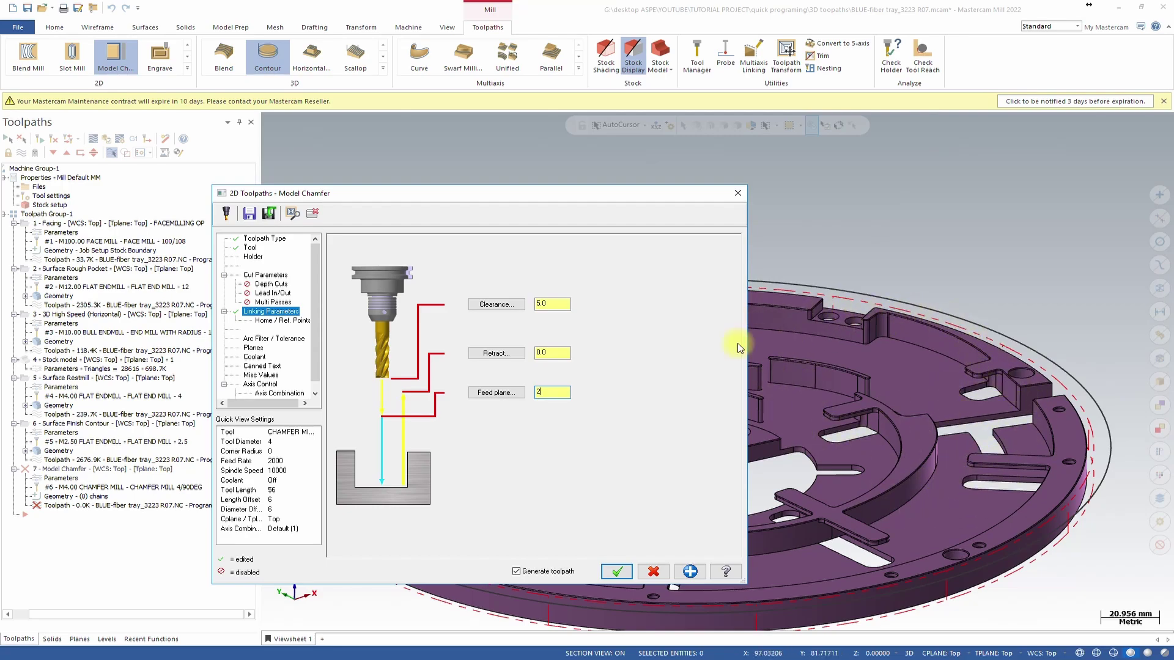
- Enable the line/arc filtering settings for the Model Chamfer toolpath and check its planes
{"action": "left_click", "coordinate": [262, 340]}
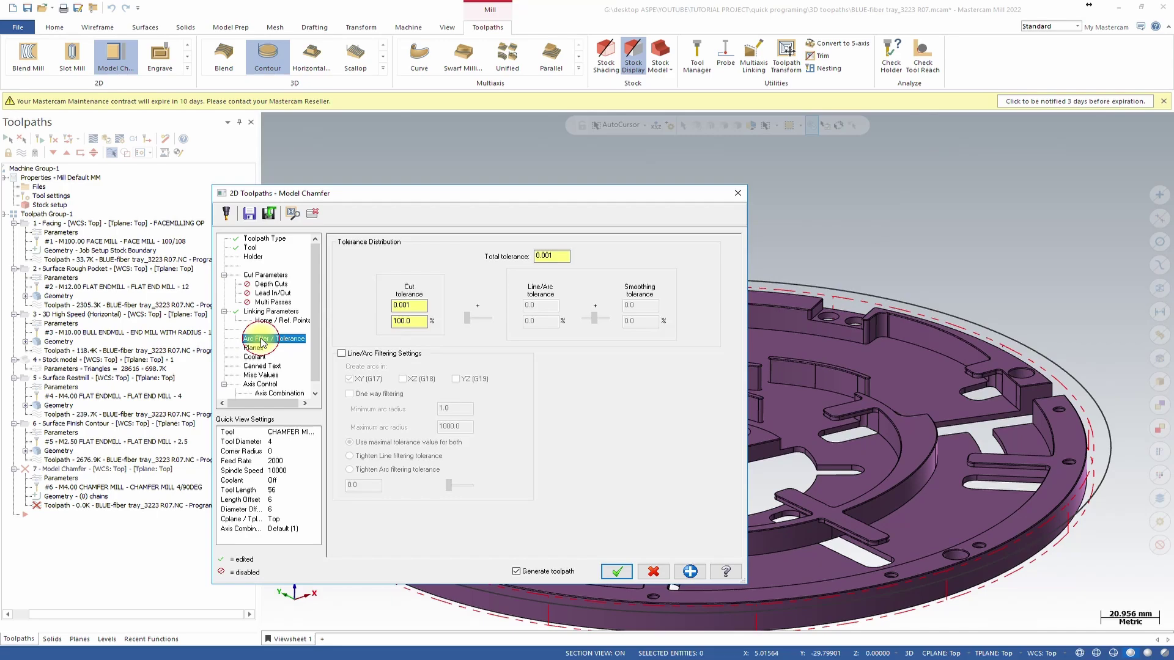
{"action": "left_click", "coordinate": [354, 355]}
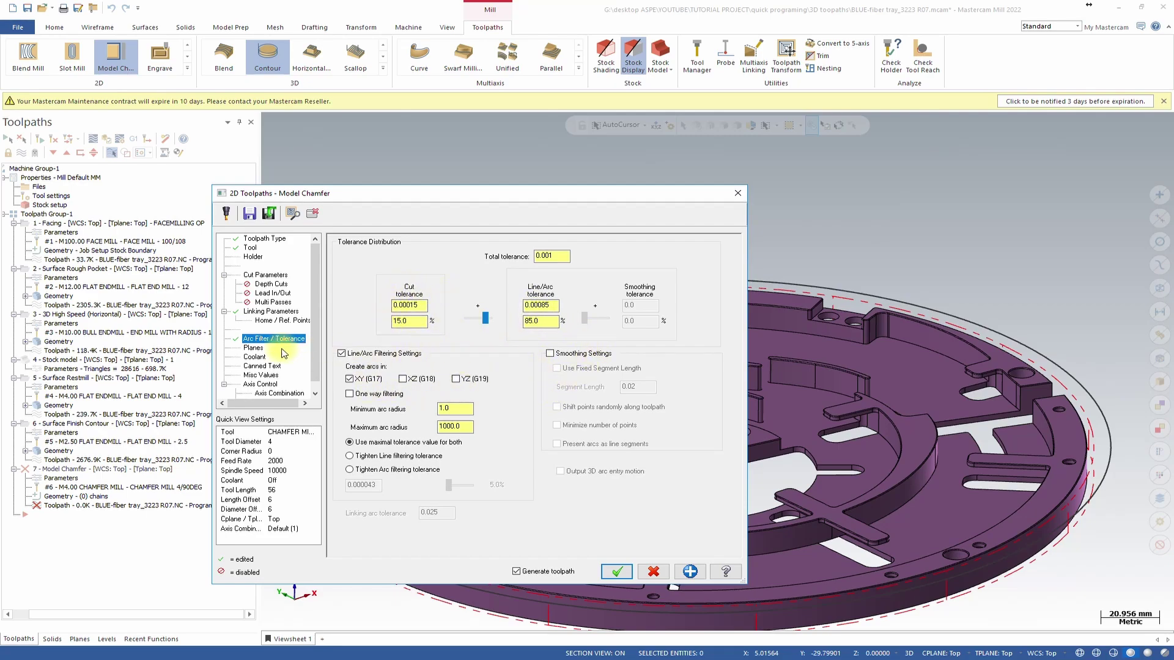
{"action": "left_click", "coordinate": [254, 349]}
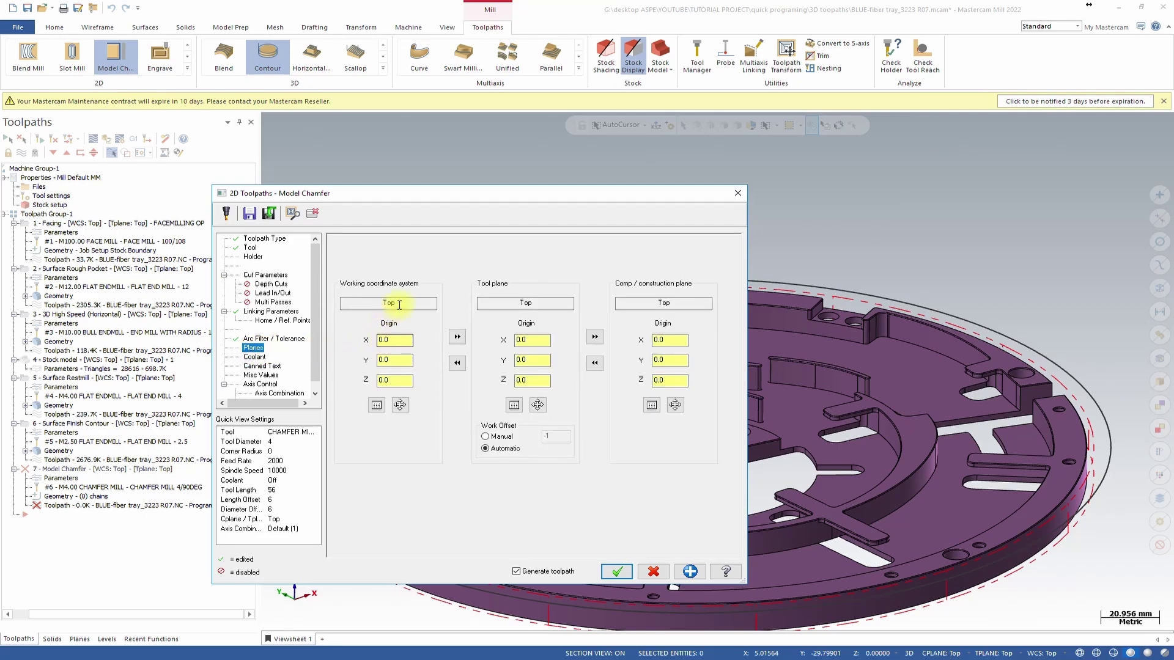
- Turn on flood coolant and generate the Model Chamfer toolpath
{"action": "left_click", "coordinate": [259, 358]}
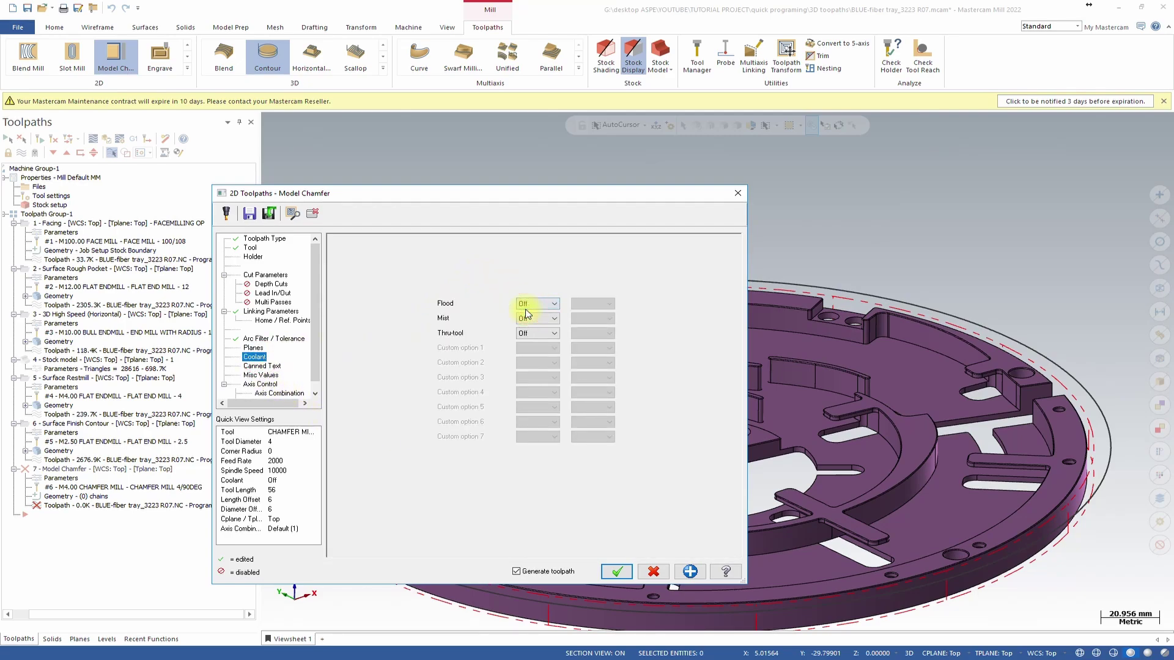
{"action": "scroll", "coordinate": [271, 365], "scroll_direction": "down", "scroll_amount": 1}
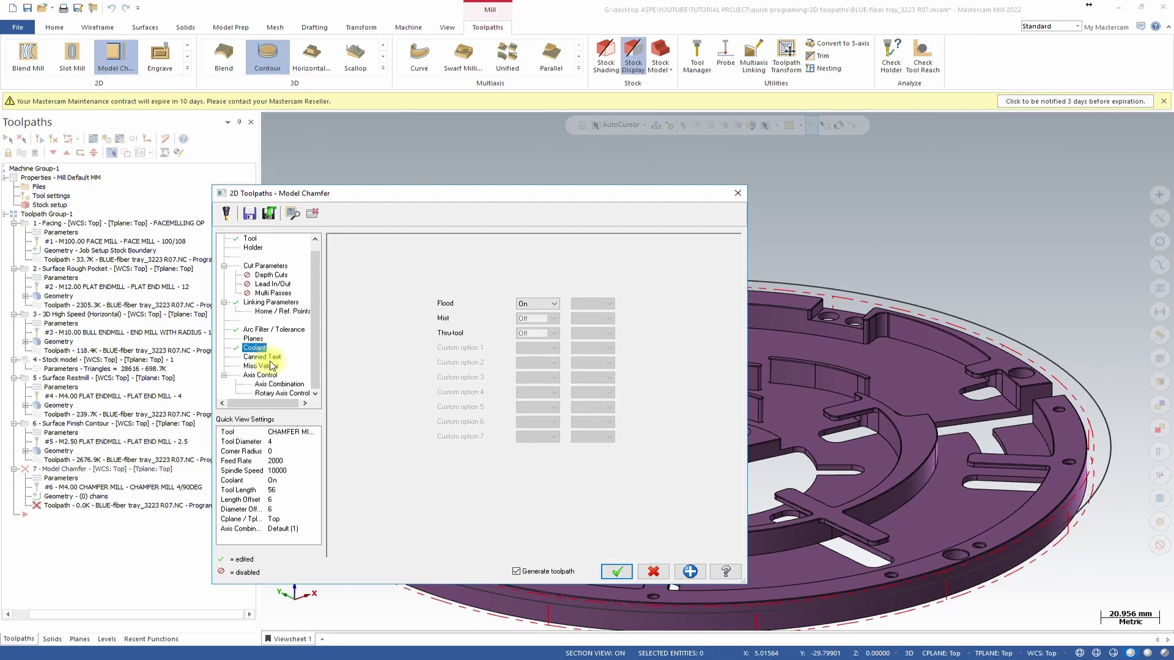
{"action": "left_click", "coordinate": [621, 570]}
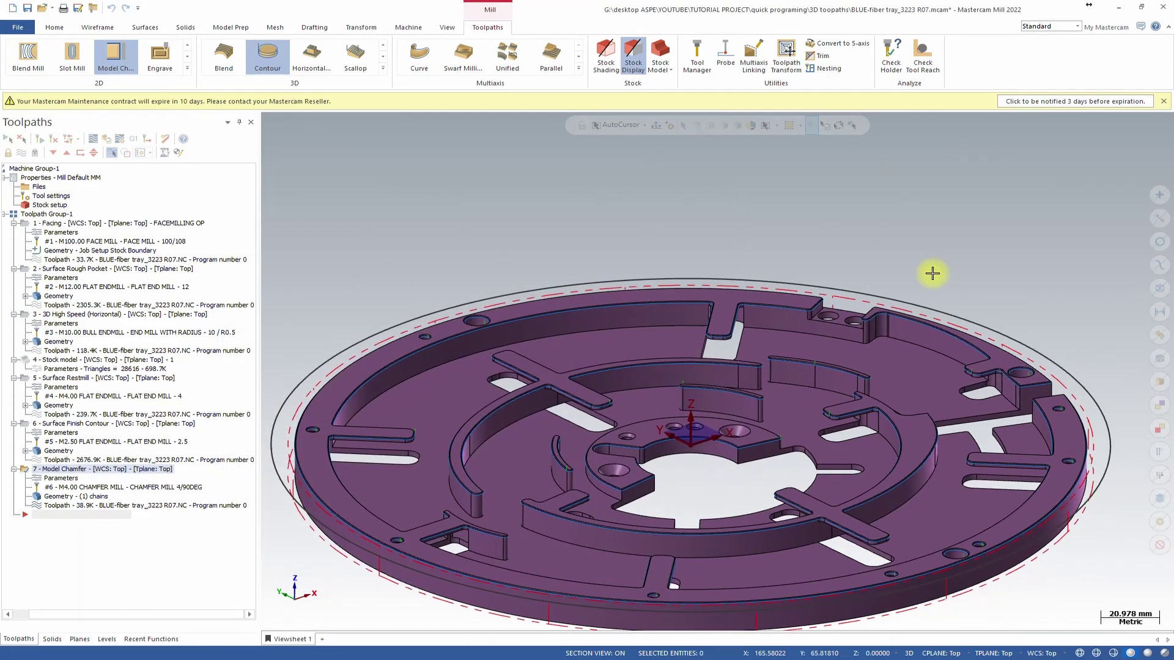
- Verify all operations in Mastercam Simulator at a faster playback speed and examine the chamfered upper wall edges on the simulated part
{"action": "scroll", "coordinate": [930, 272], "scroll_direction": "down", "scroll_amount": 4}
{"action": "middle_click_drag", "start_coordinate": [933, 273], "coordinate": [931, 285]}
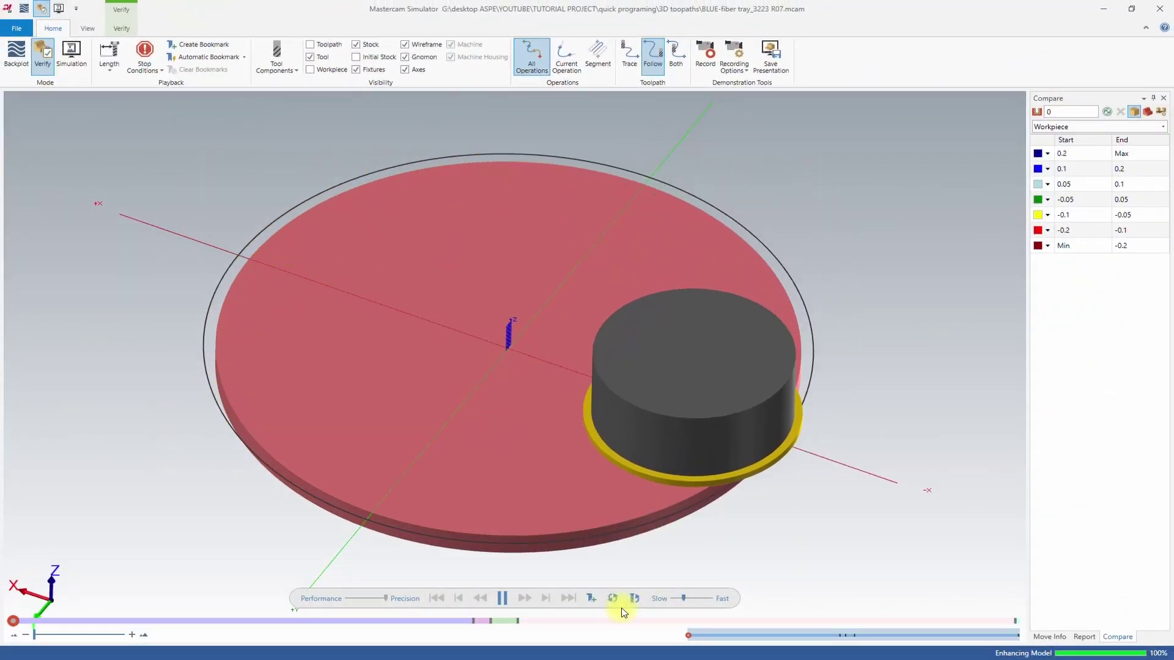
{"action": "left_click", "coordinate": [697, 599]}
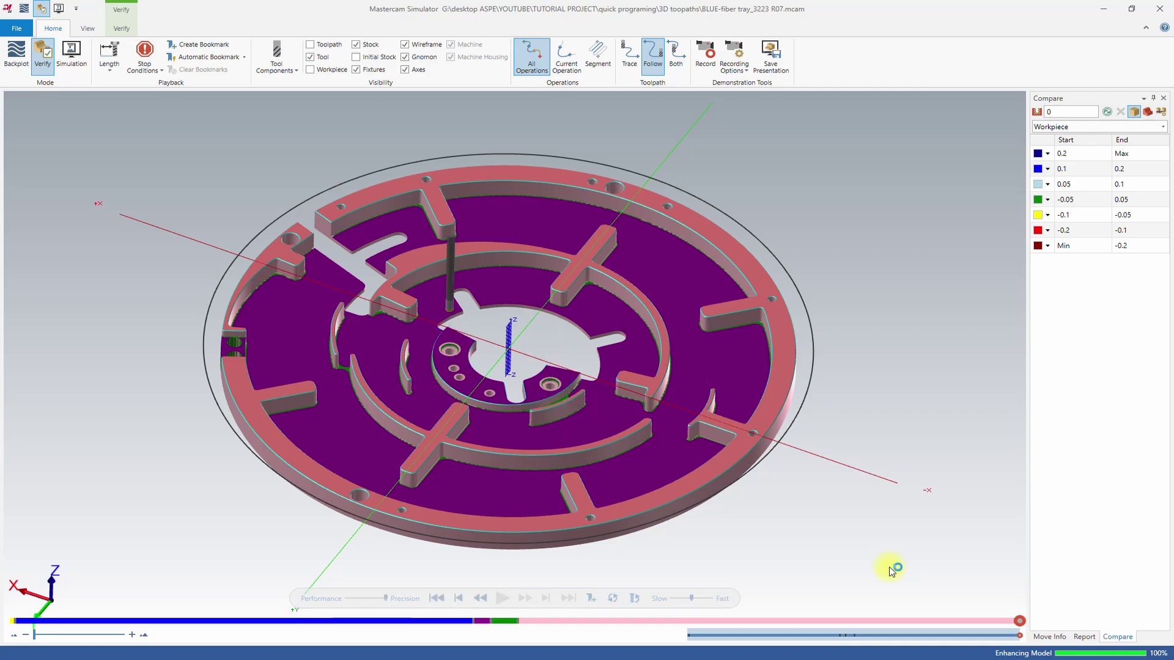
{"action": "middle_click_drag", "start_coordinate": [889, 572], "coordinate": [891, 565]}
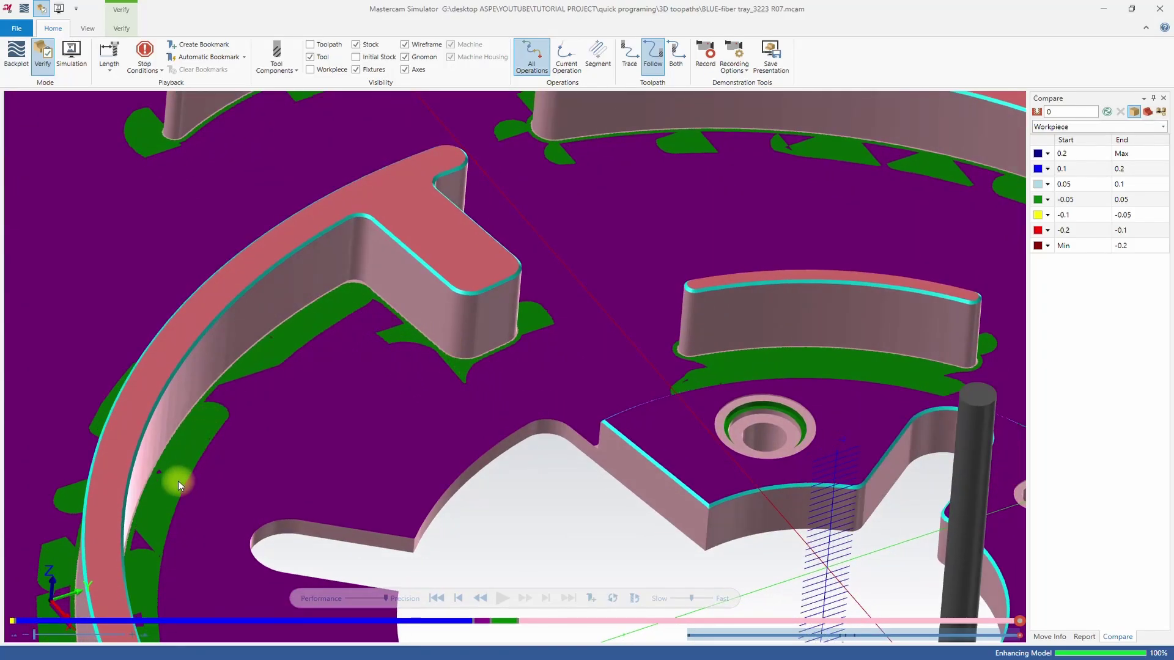
{"action": "scroll", "coordinate": [366, 457], "scroll_direction": "down", "scroll_amount": 5}
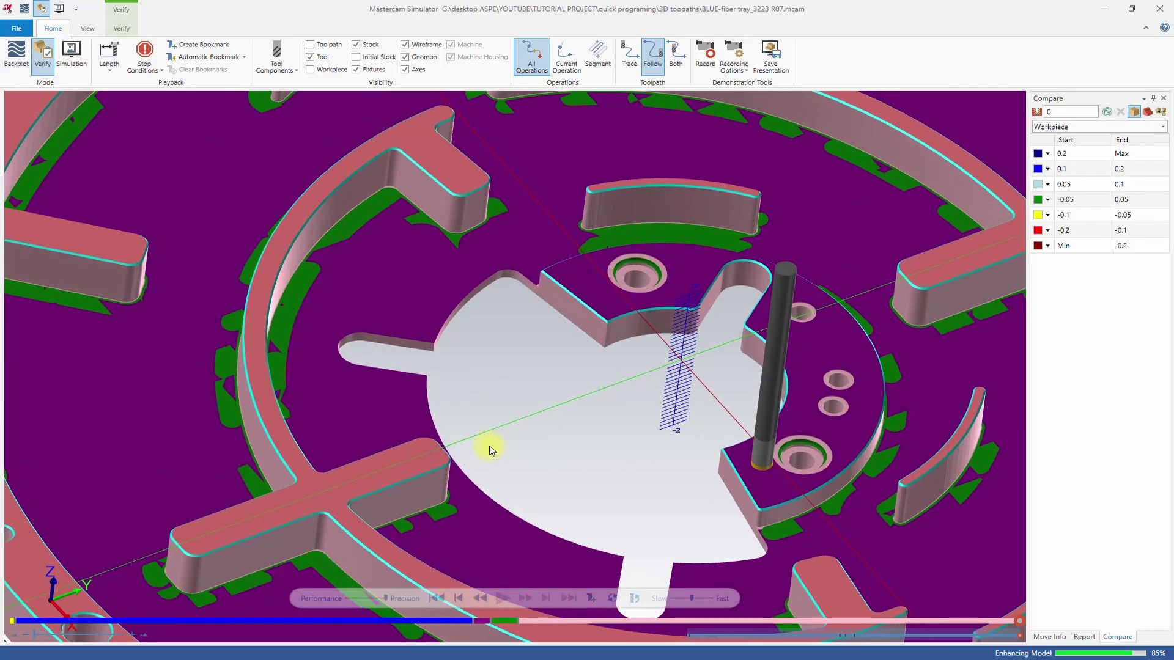
{"action": "scroll", "coordinate": [492, 440], "scroll_direction": "down", "scroll_amount": 6}
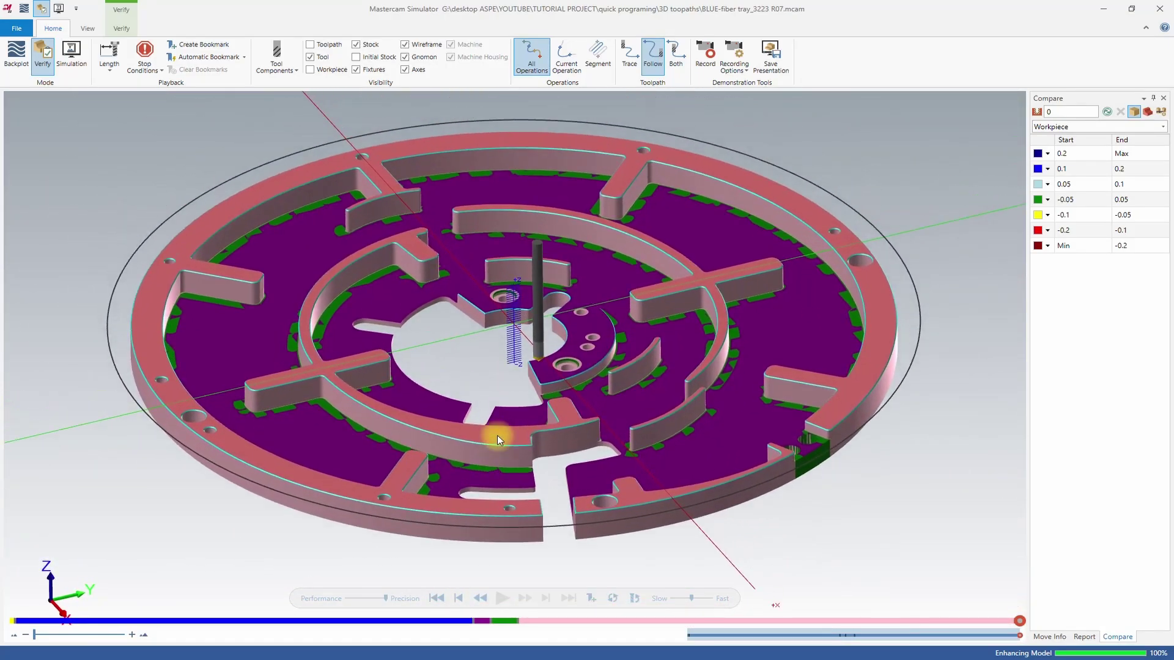
{"action": "left_click_drag", "start_coordinate": [502, 434], "coordinate": [805, 329]}
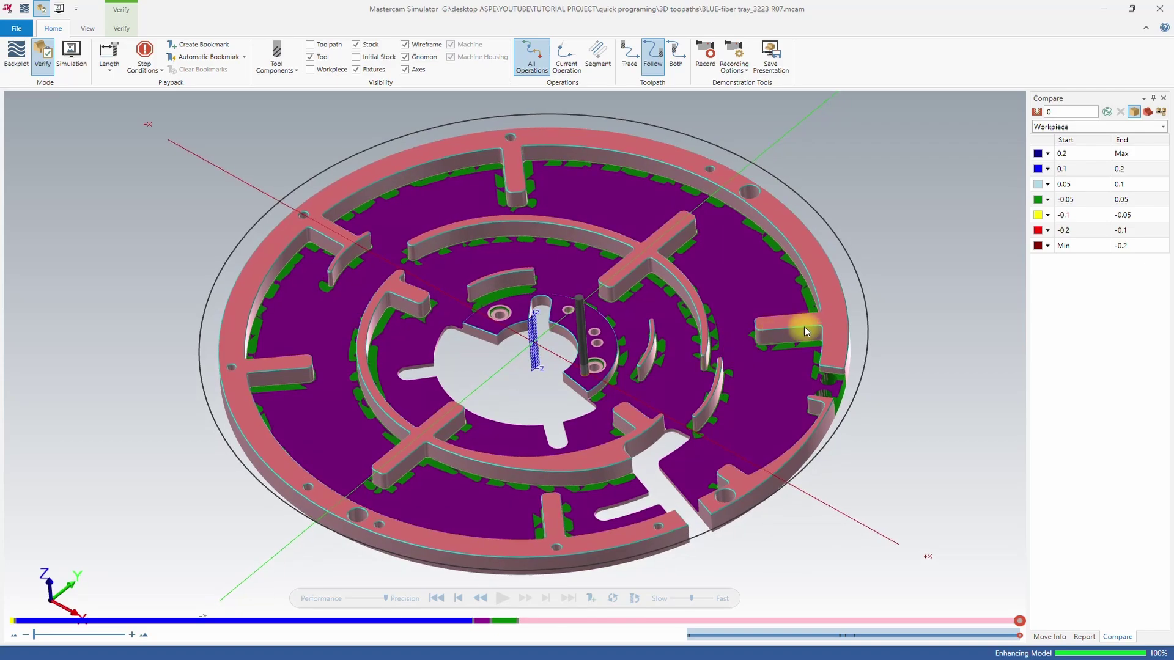